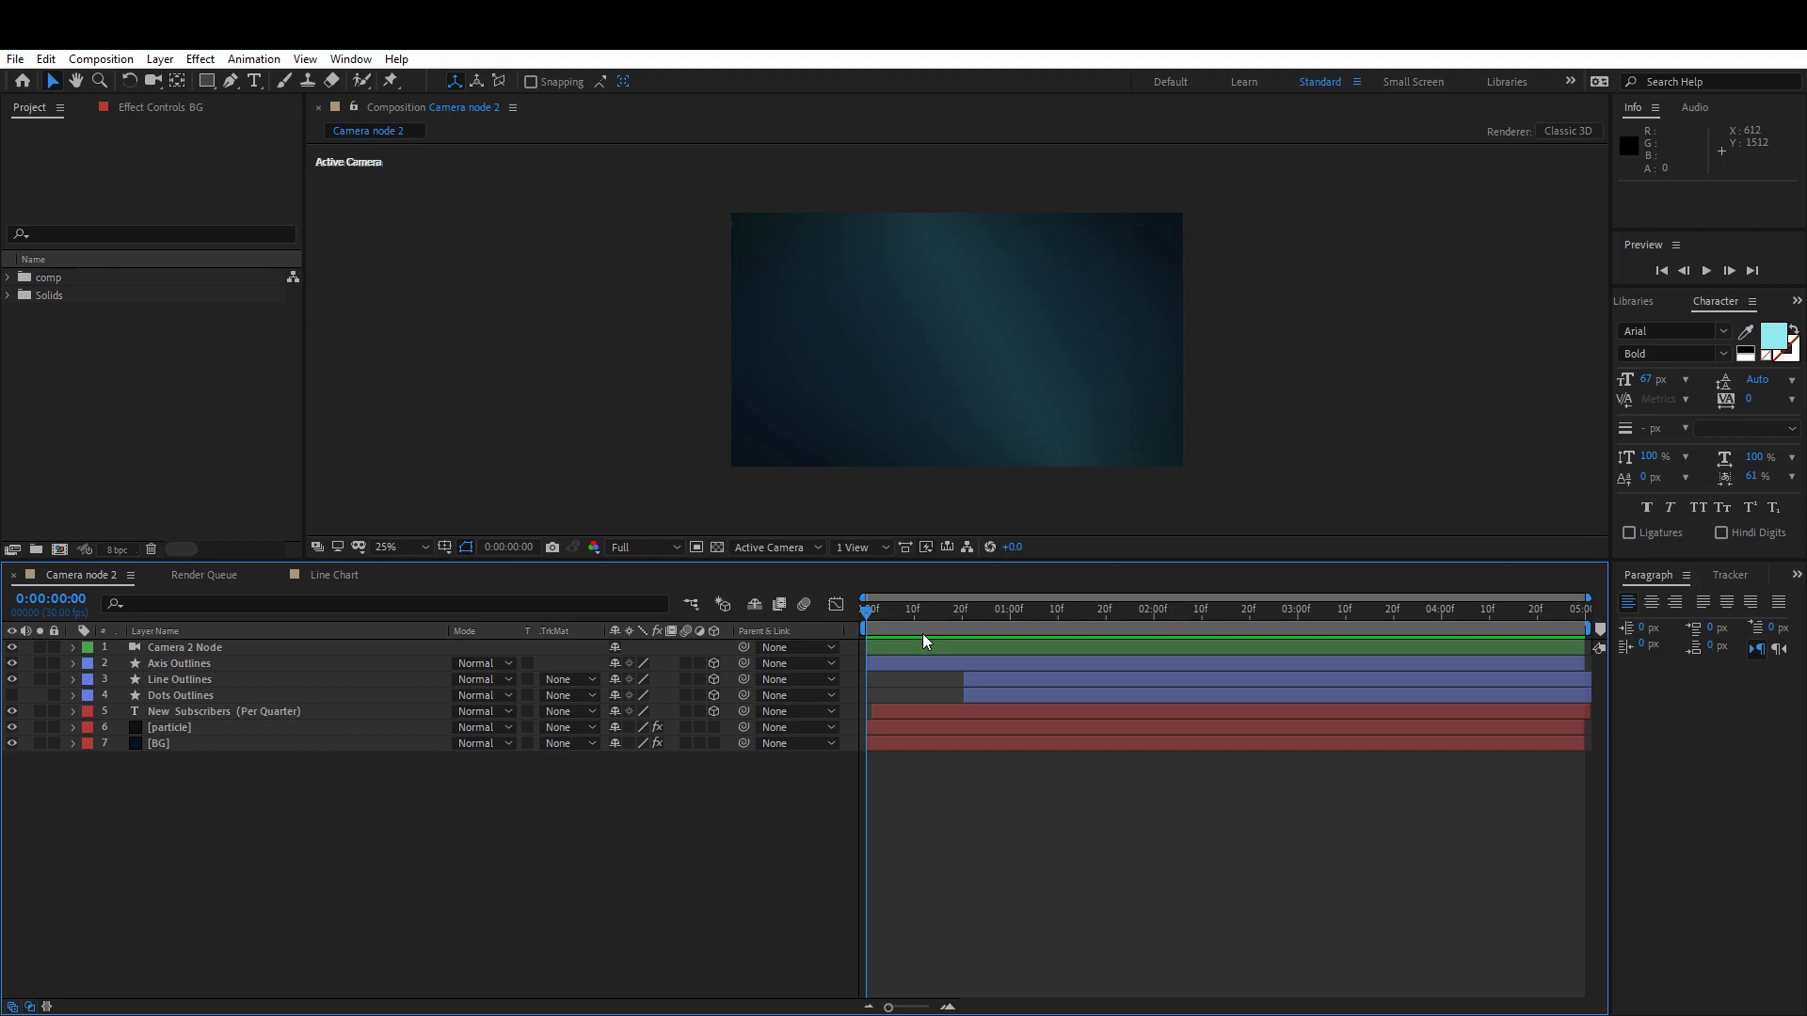
- Preview the chart animation and examine the transform properties of the Camera 2 Node layer
key(space)
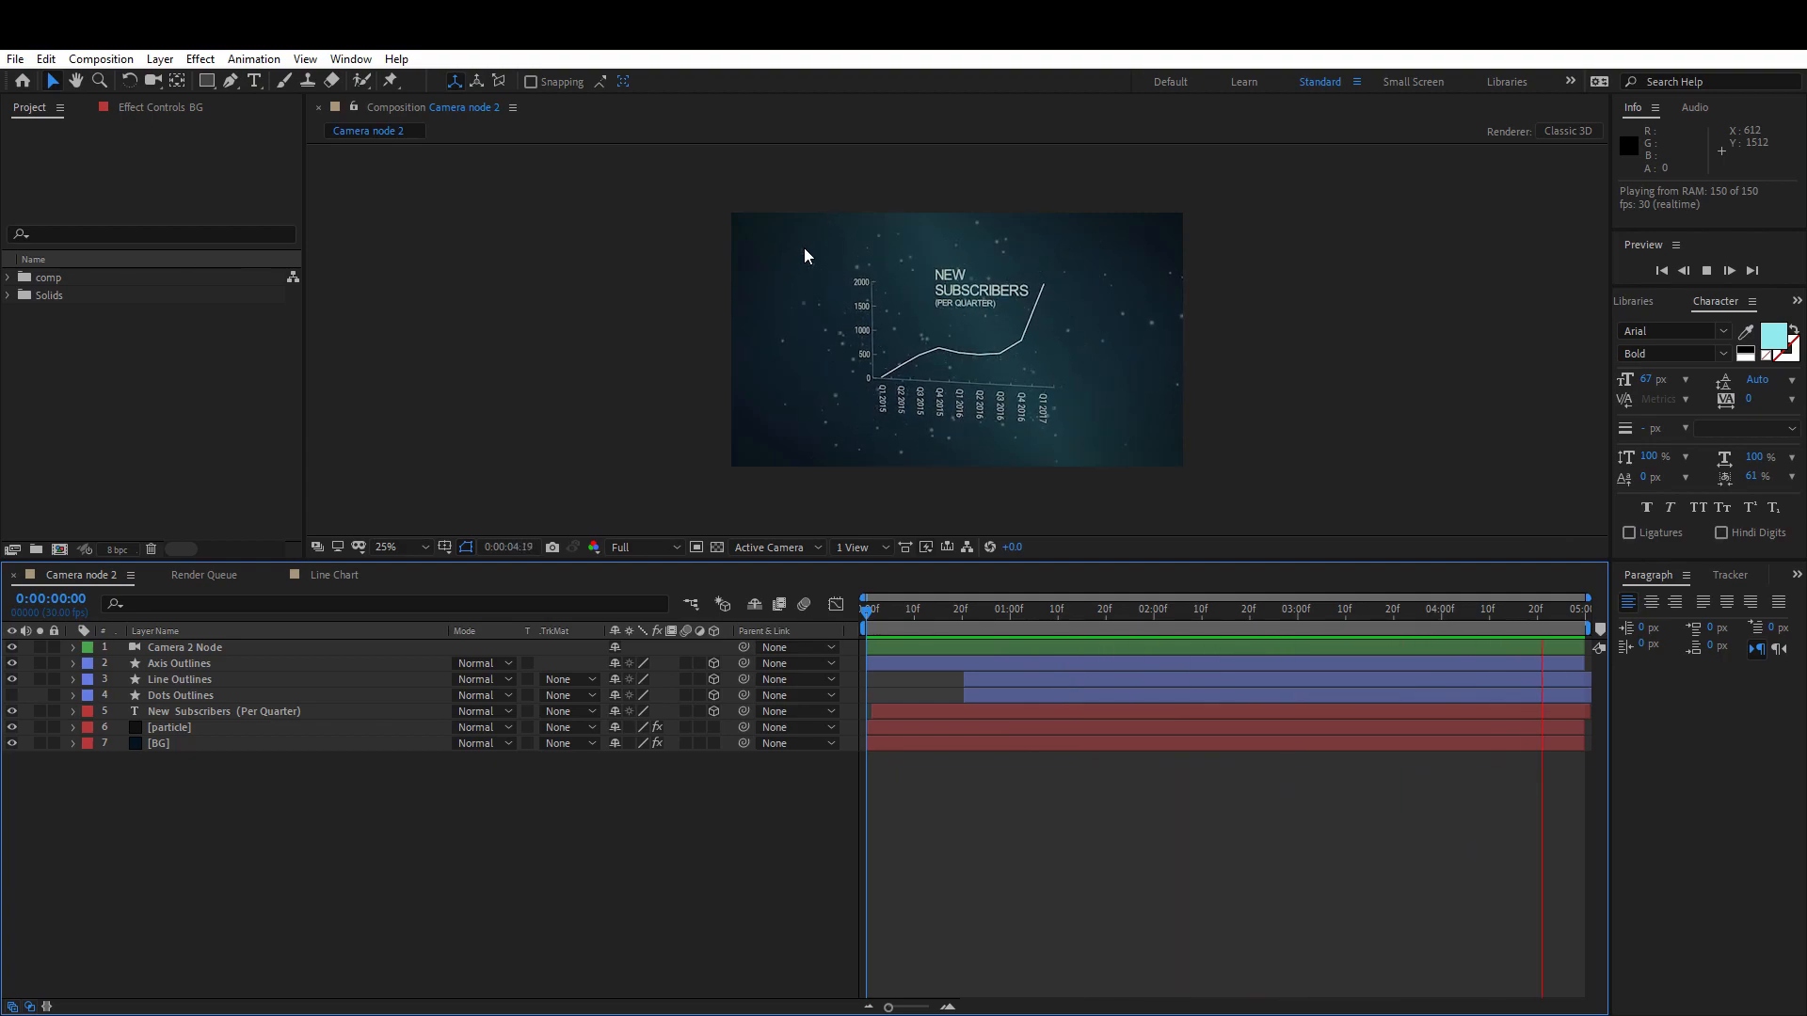
key(space)
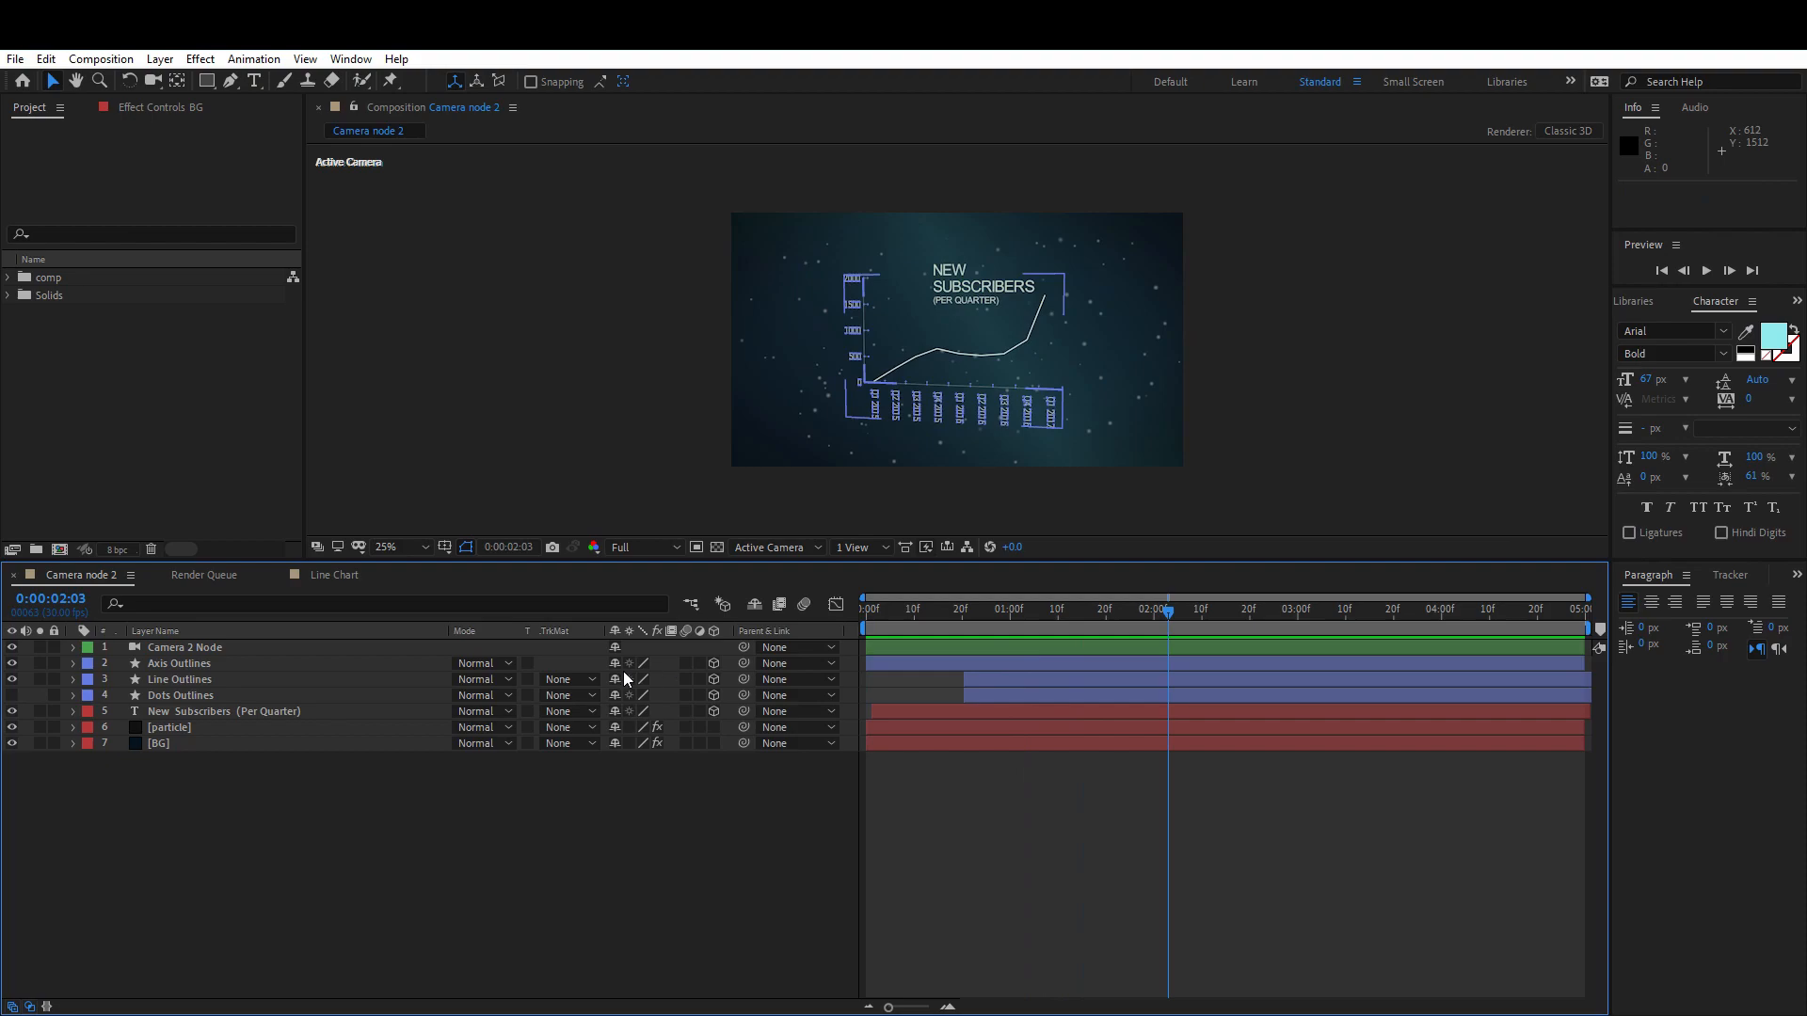
click(179, 646)
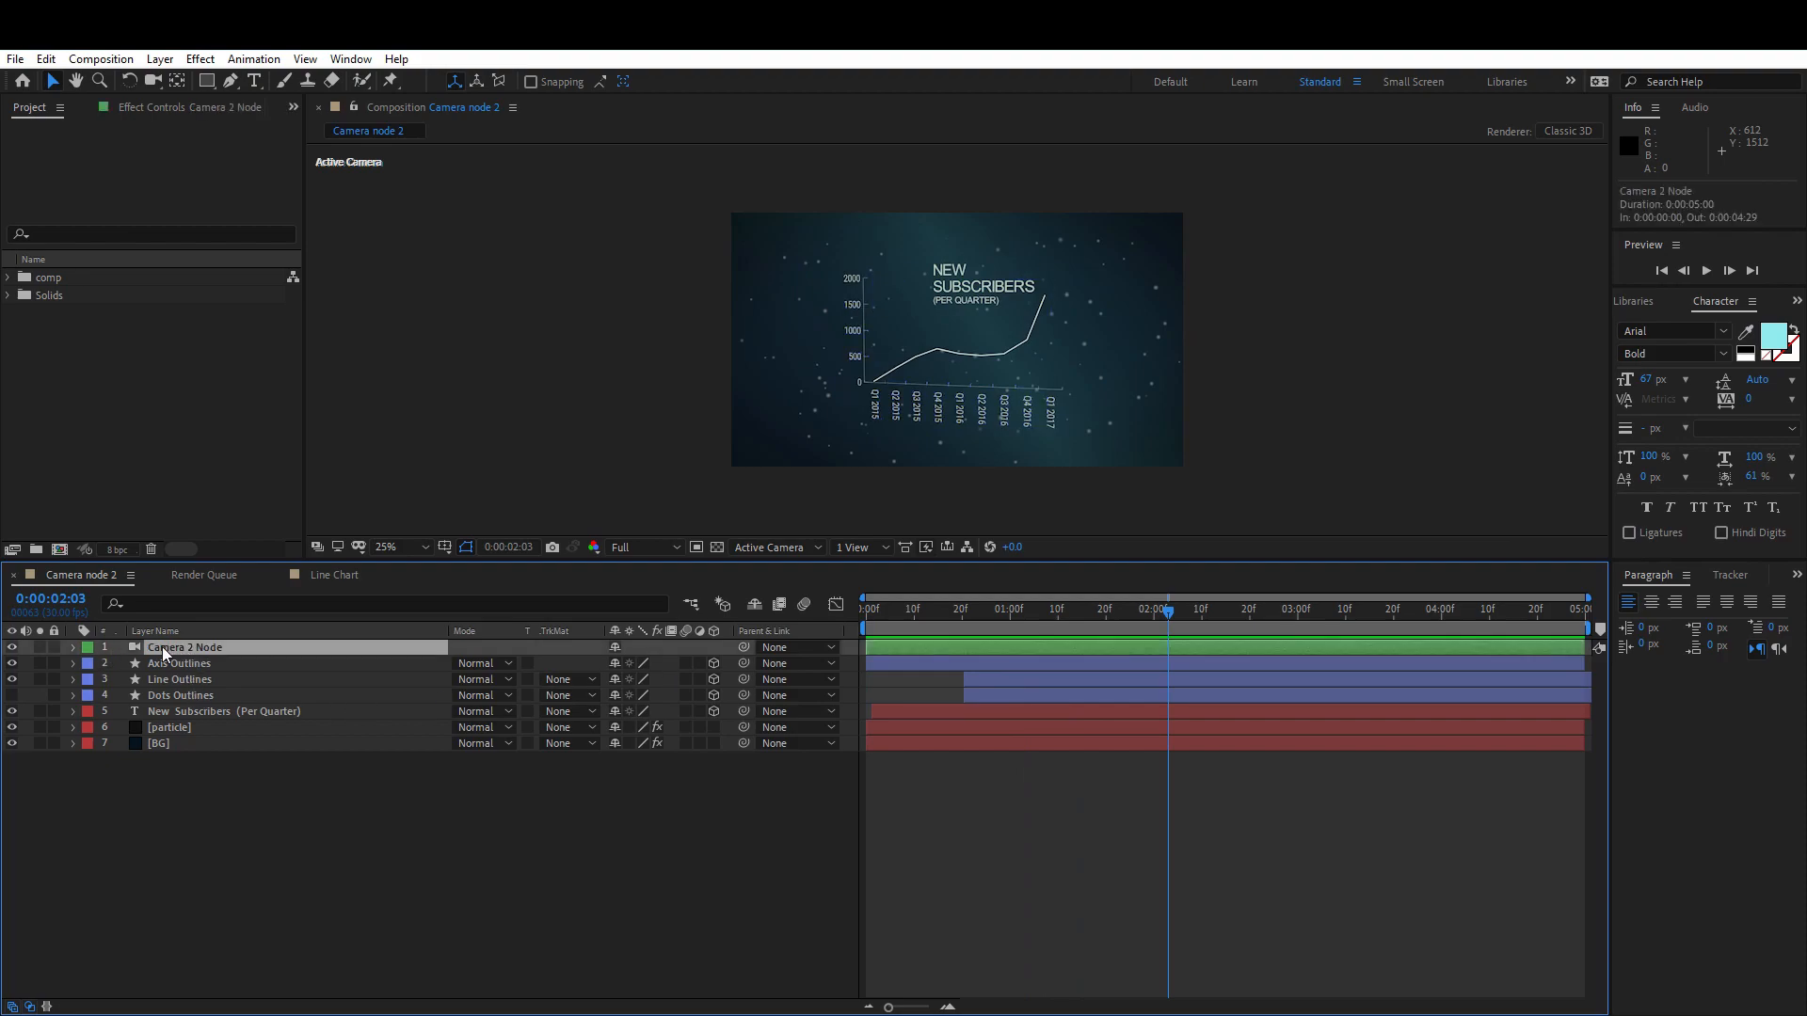
click(73, 648)
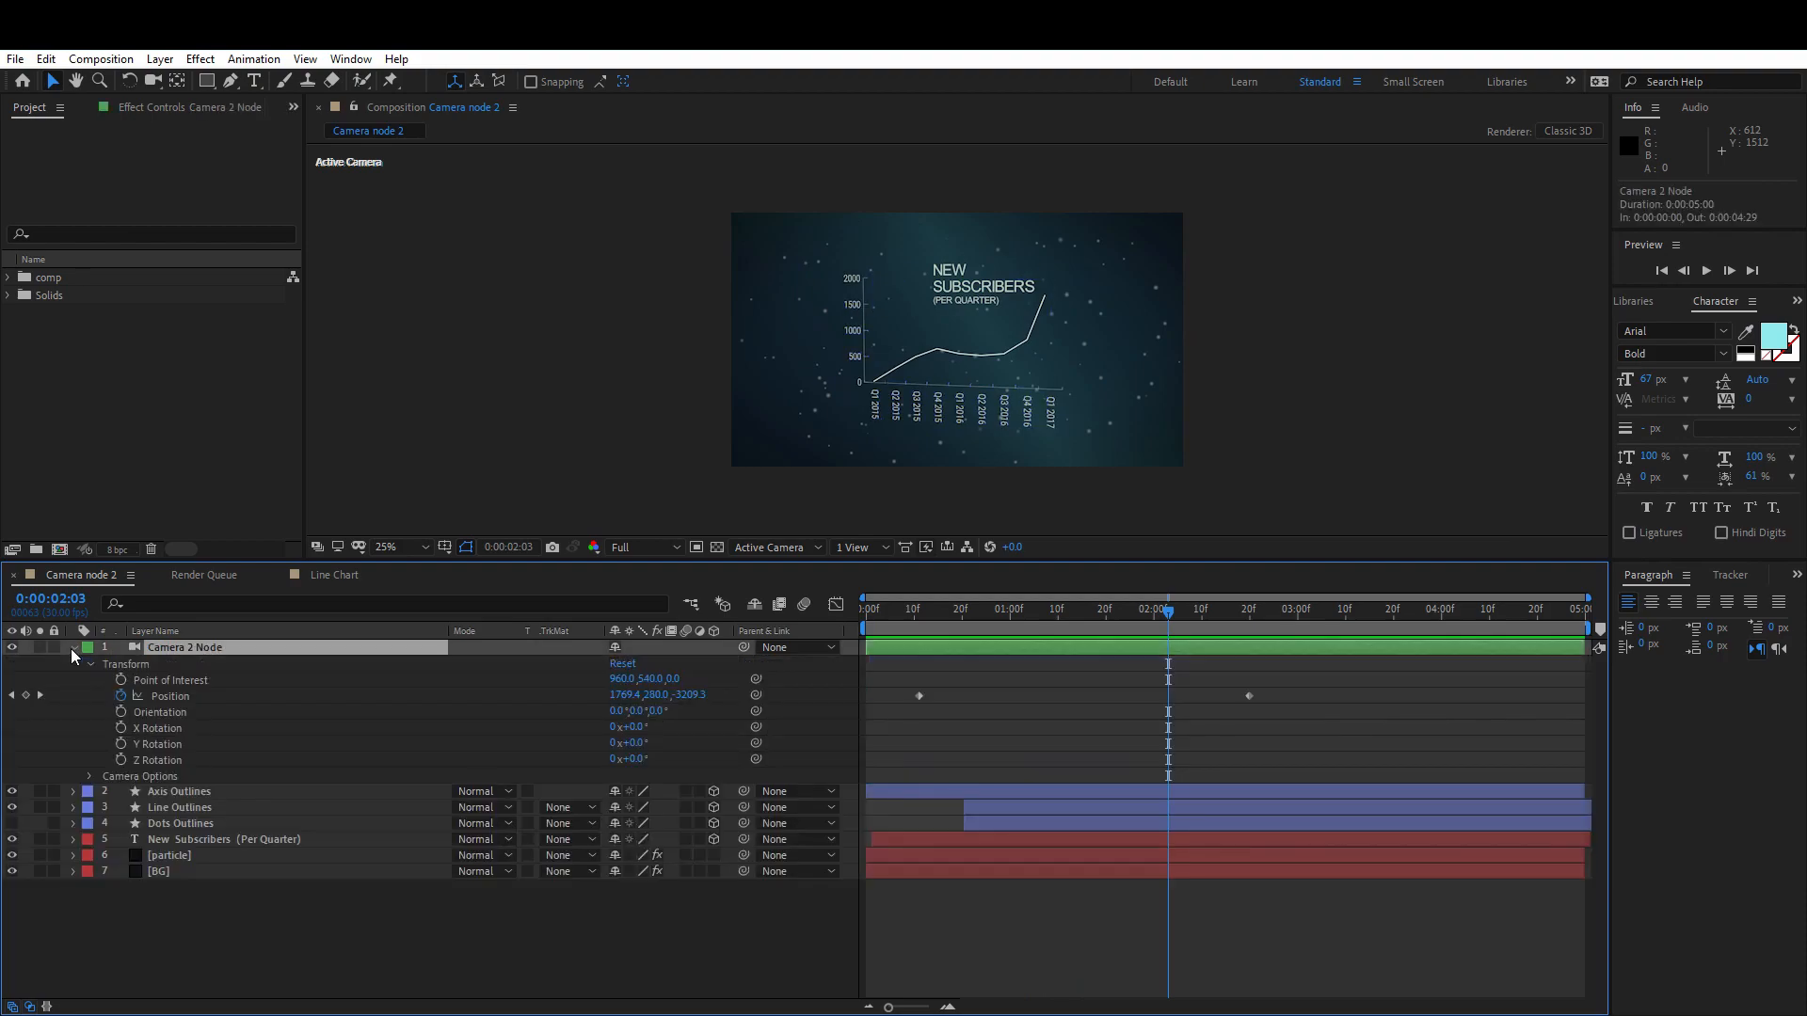
click(157, 730)
click(168, 745)
click(175, 760)
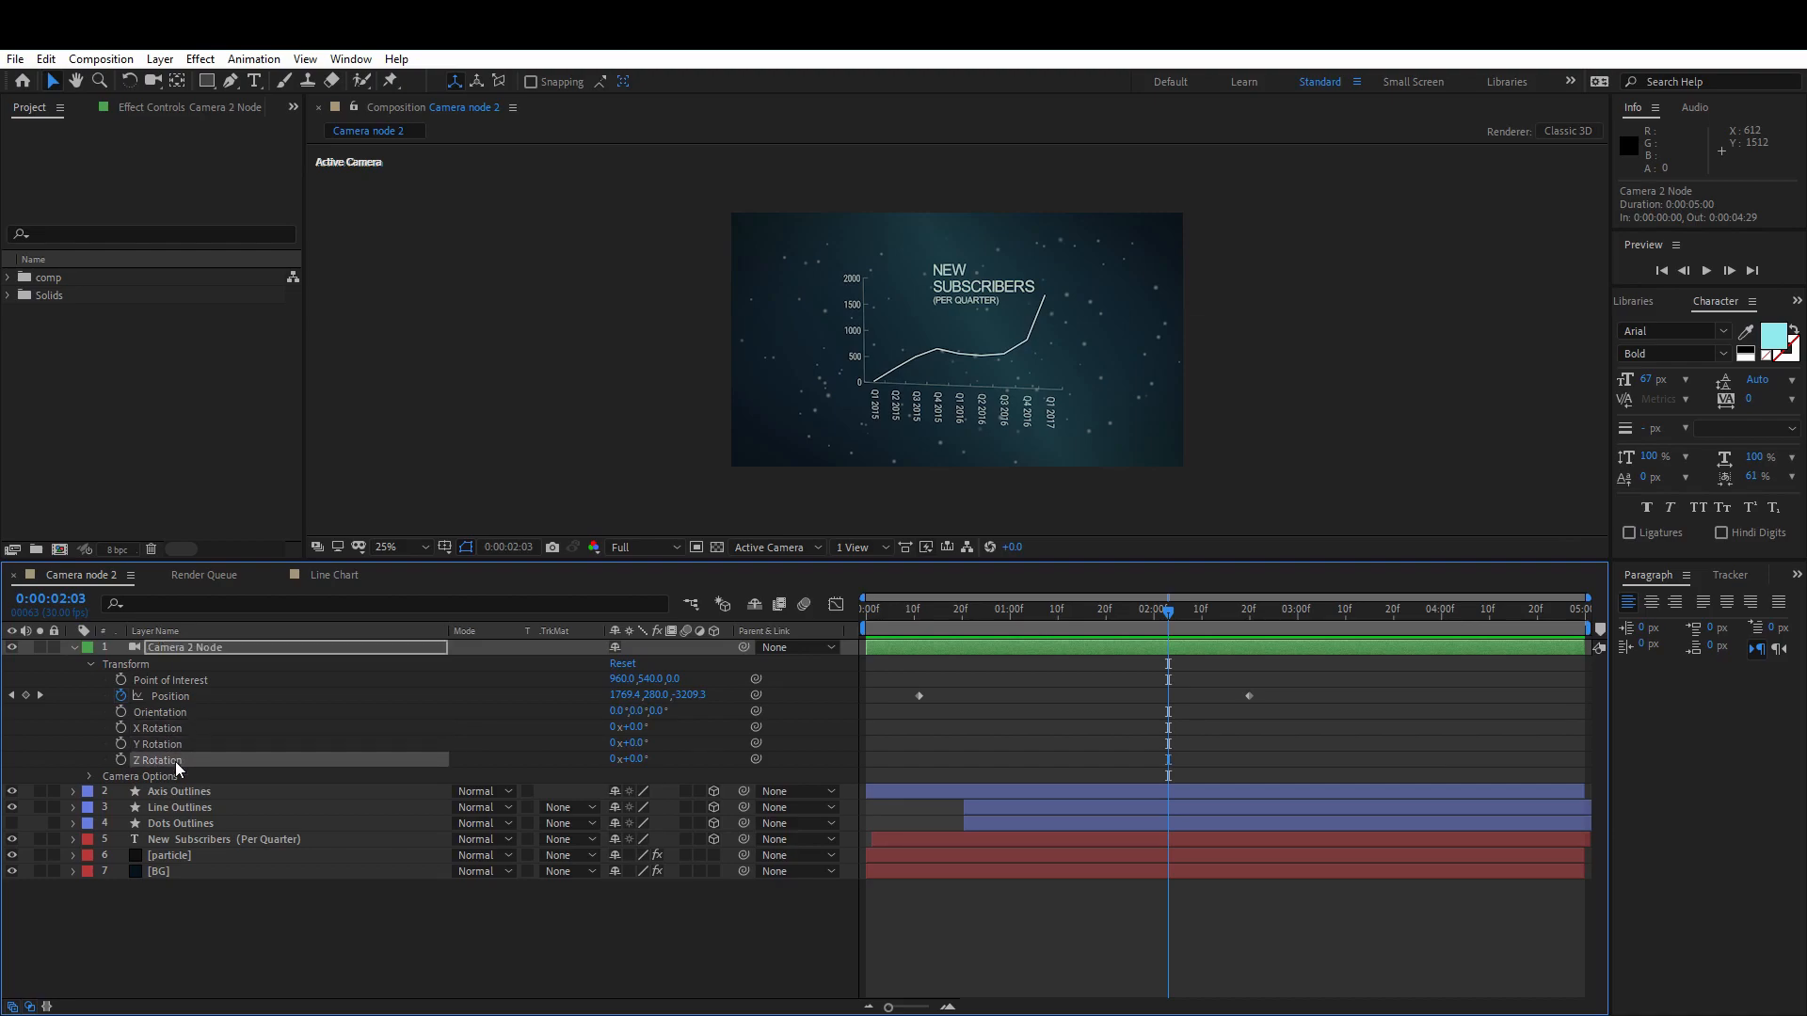
- Add a new solid layer with the default settings and expand its transform properties
right_click(284, 932)
click(153, 933)
right_click(314, 933)
mouse_move(497, 728)
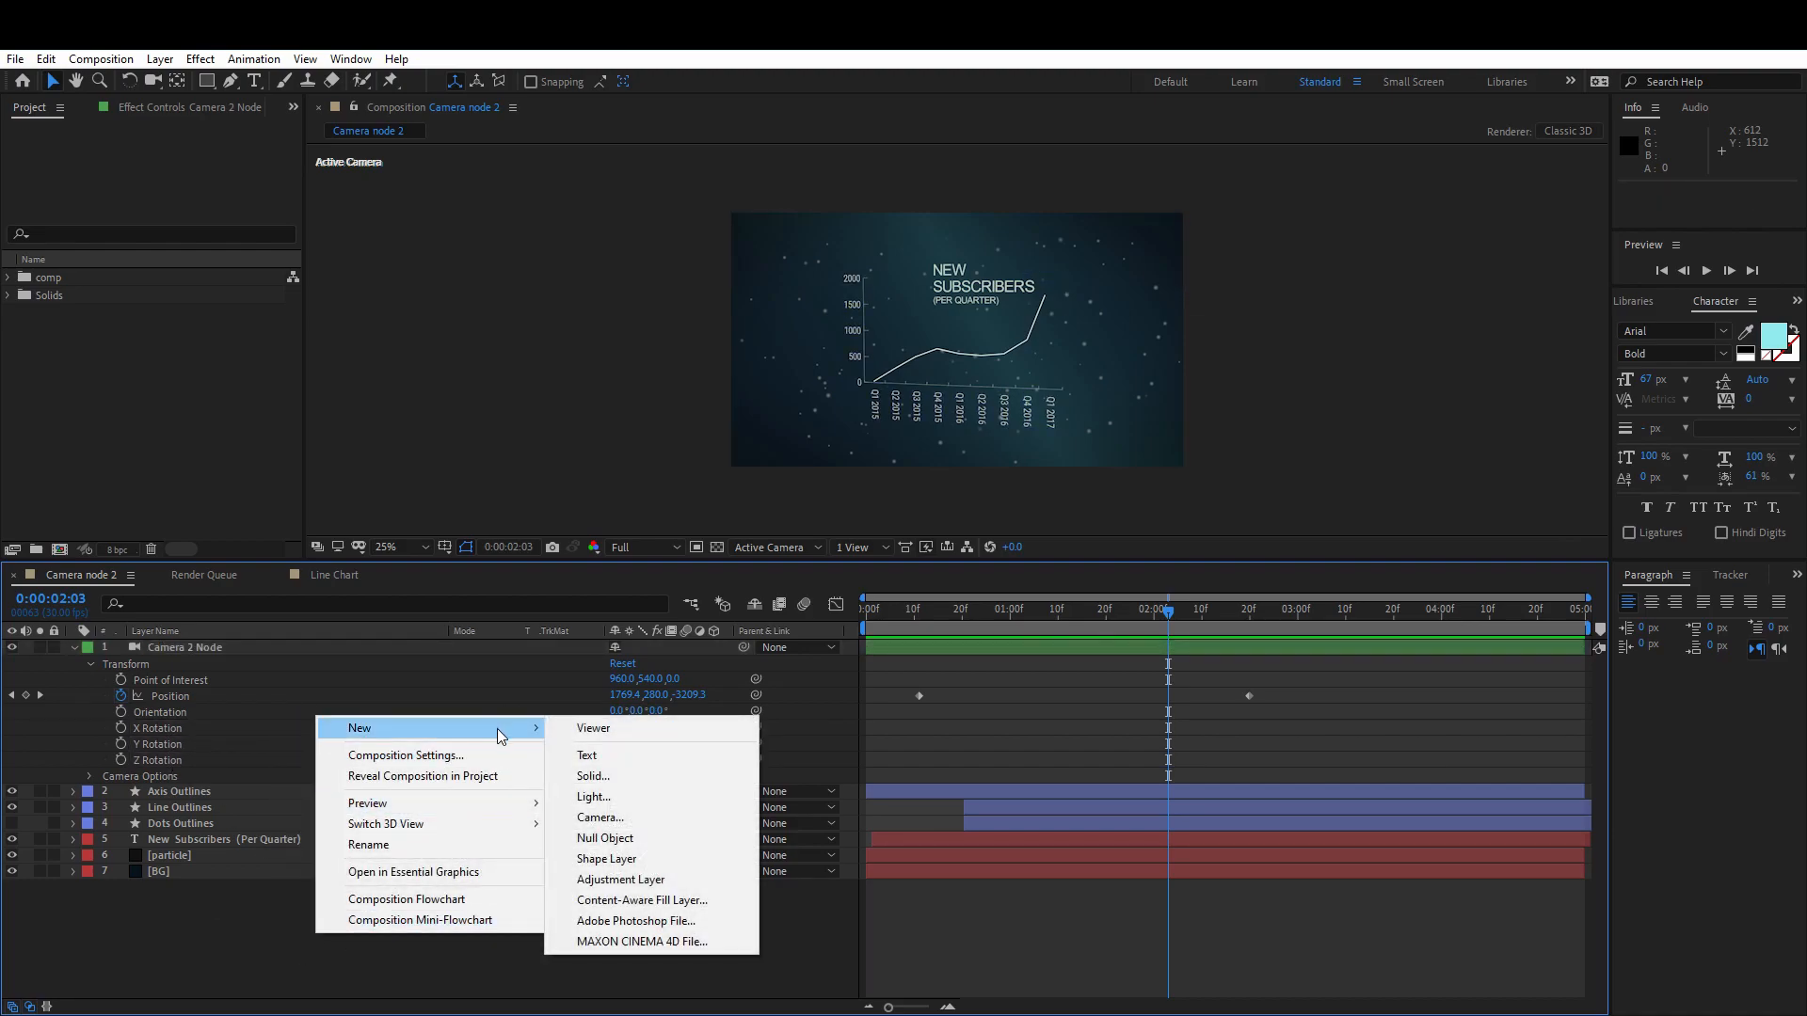
click(619, 775)
key(Return)
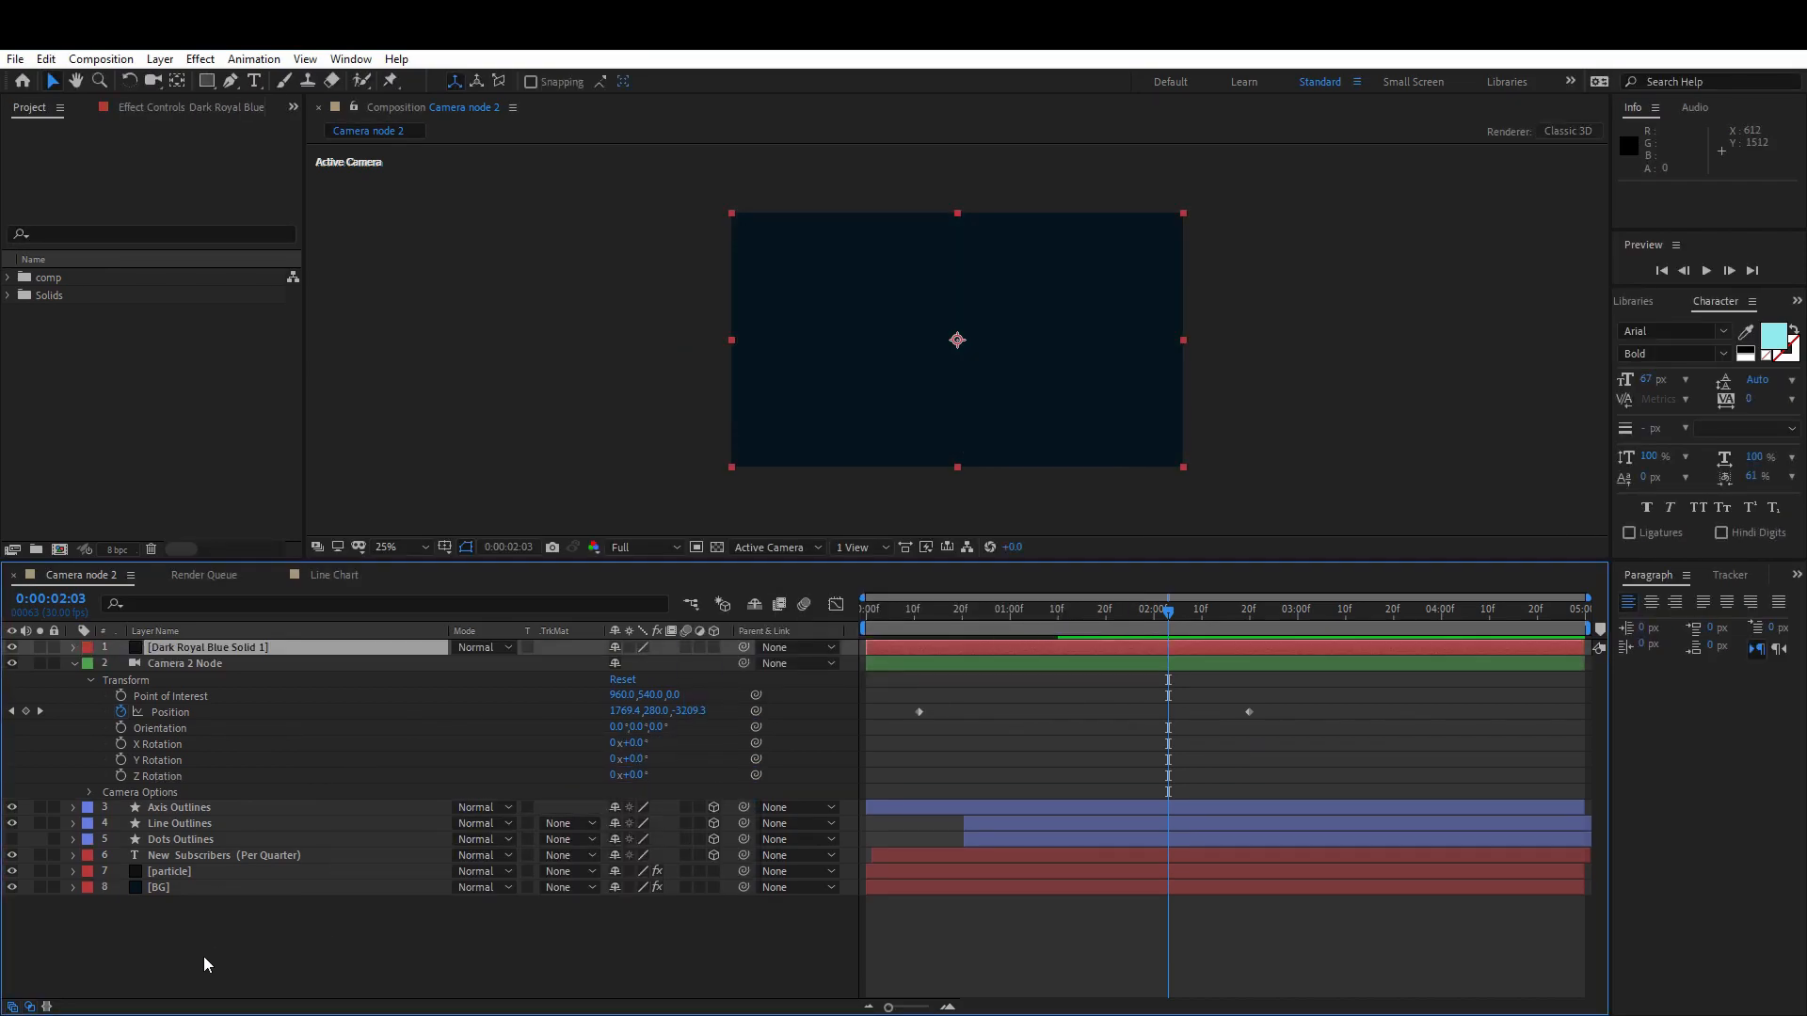
click(72, 648)
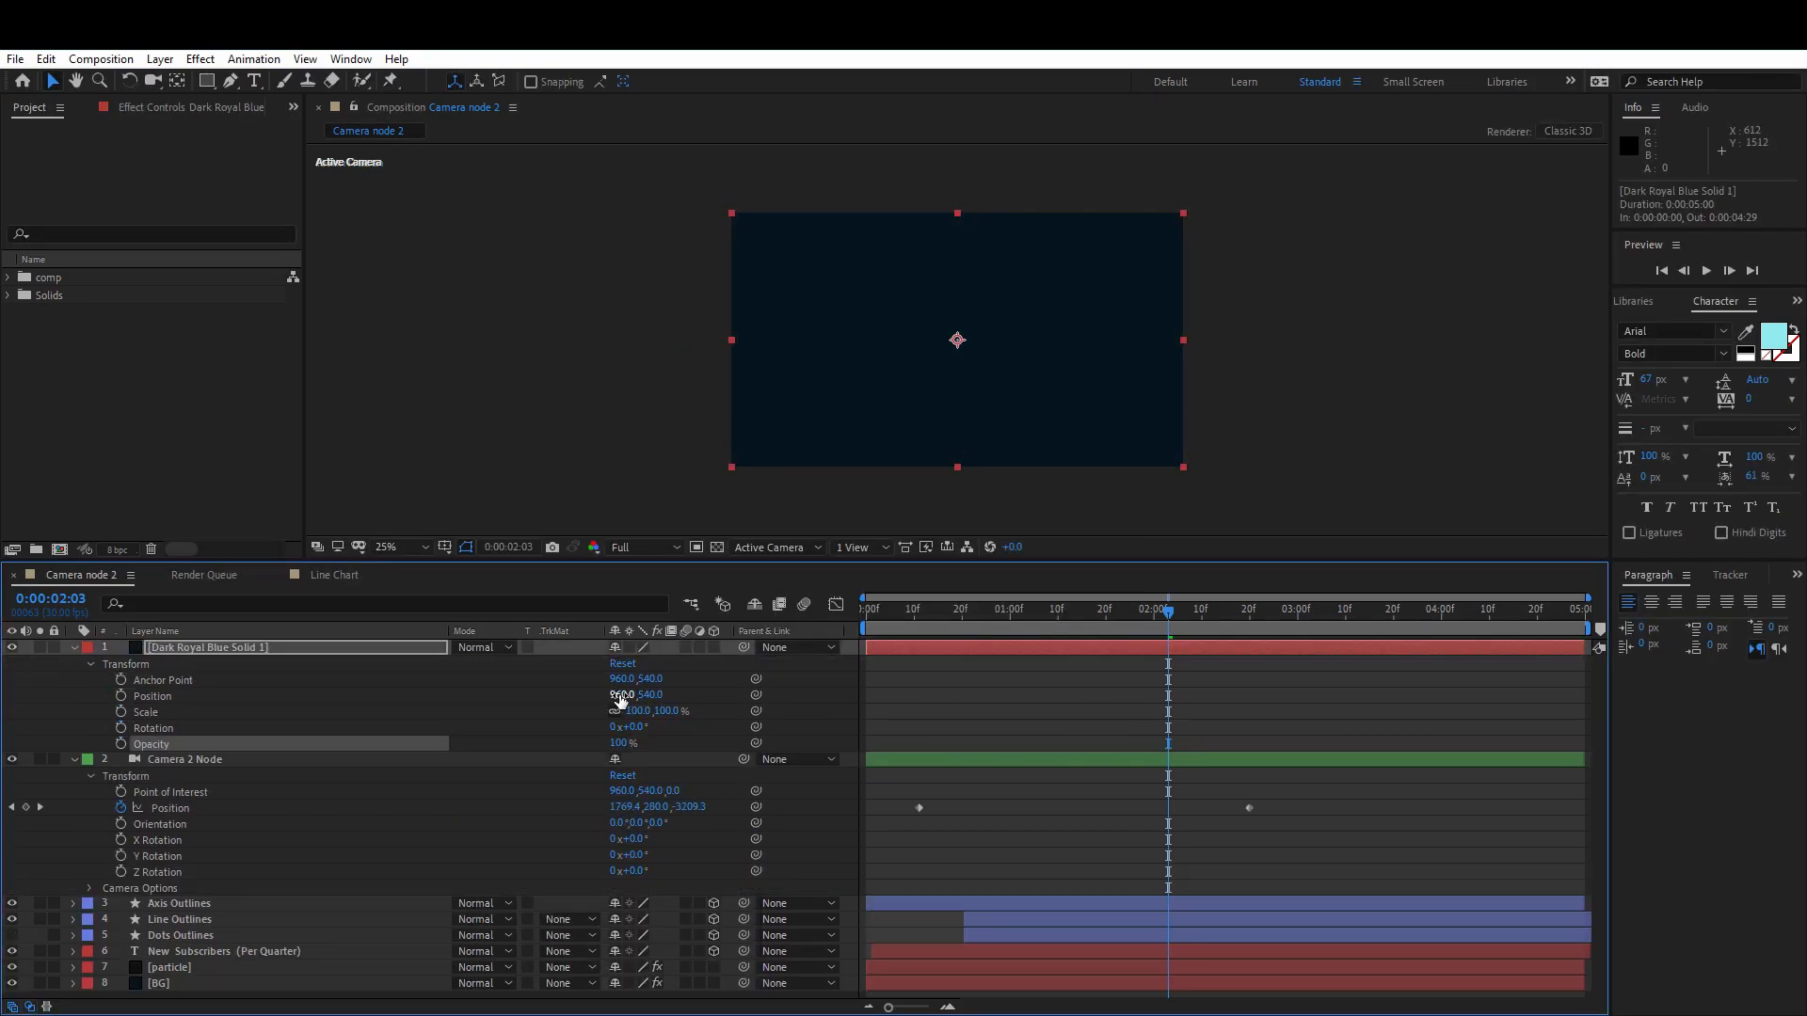
- Compare the position properties of the camera and the new solid, and delete the solid layer
click(172, 808)
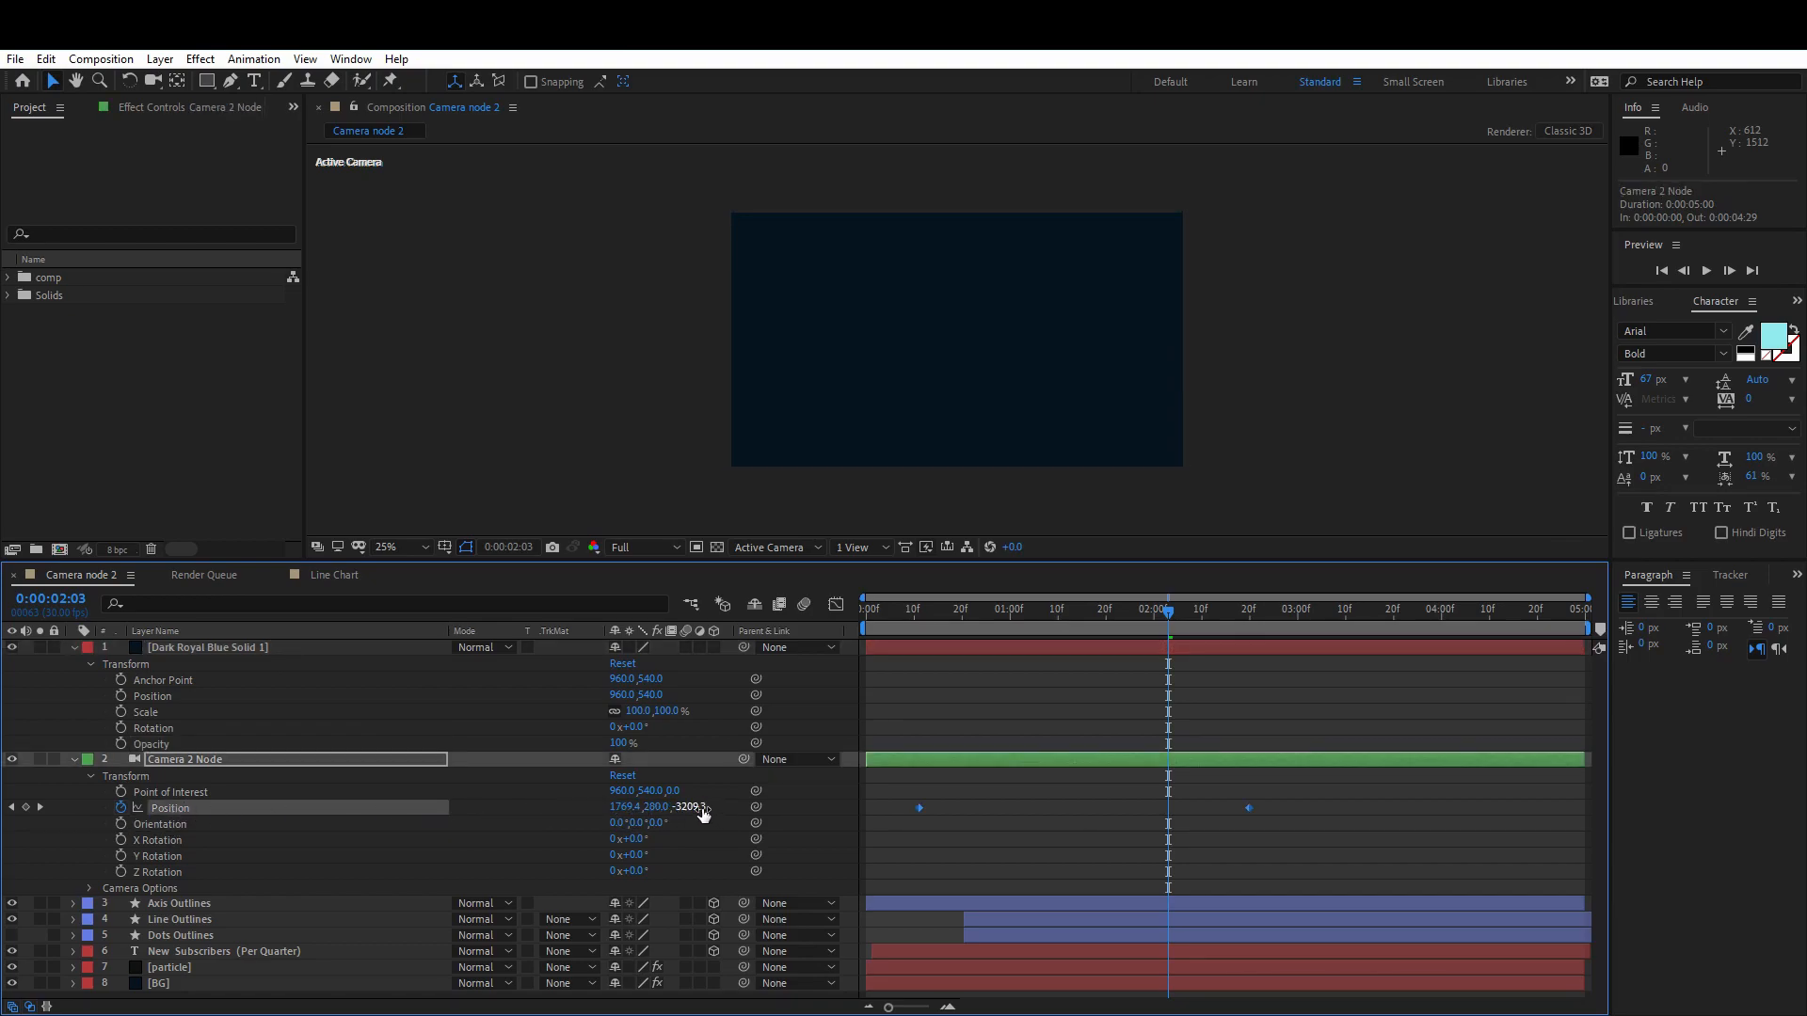
click(175, 694)
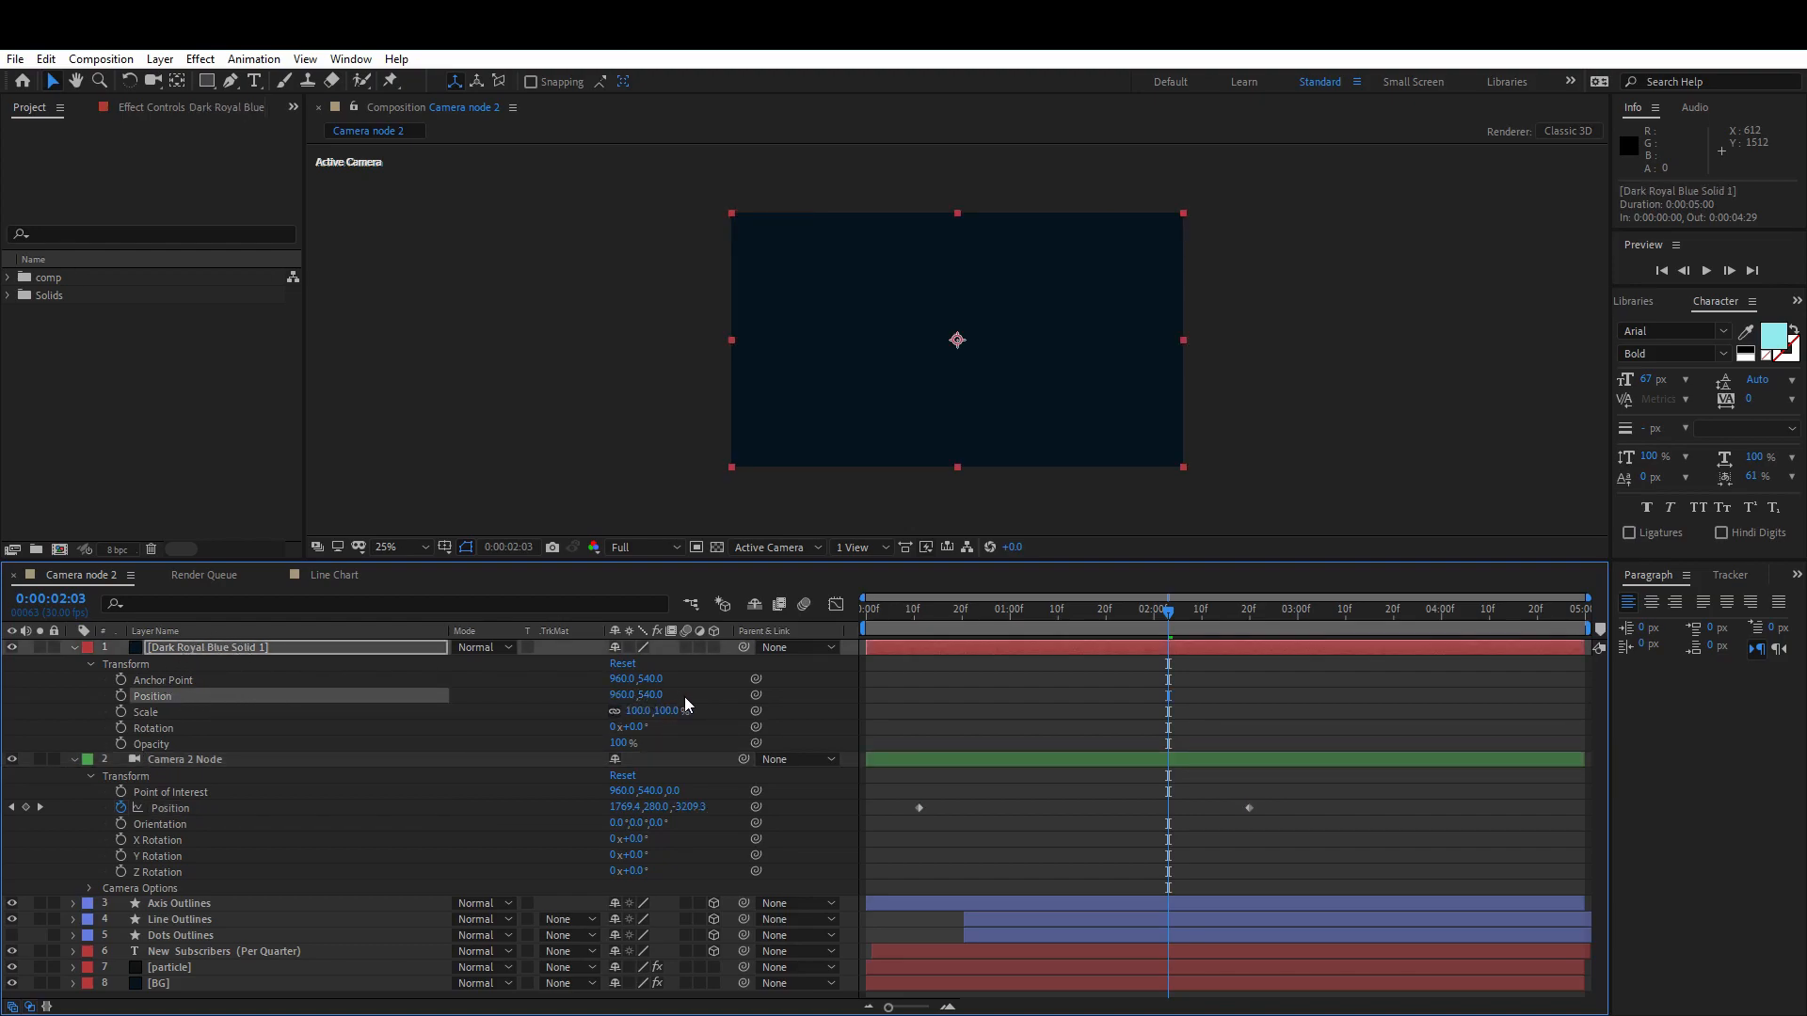
click(199, 646)
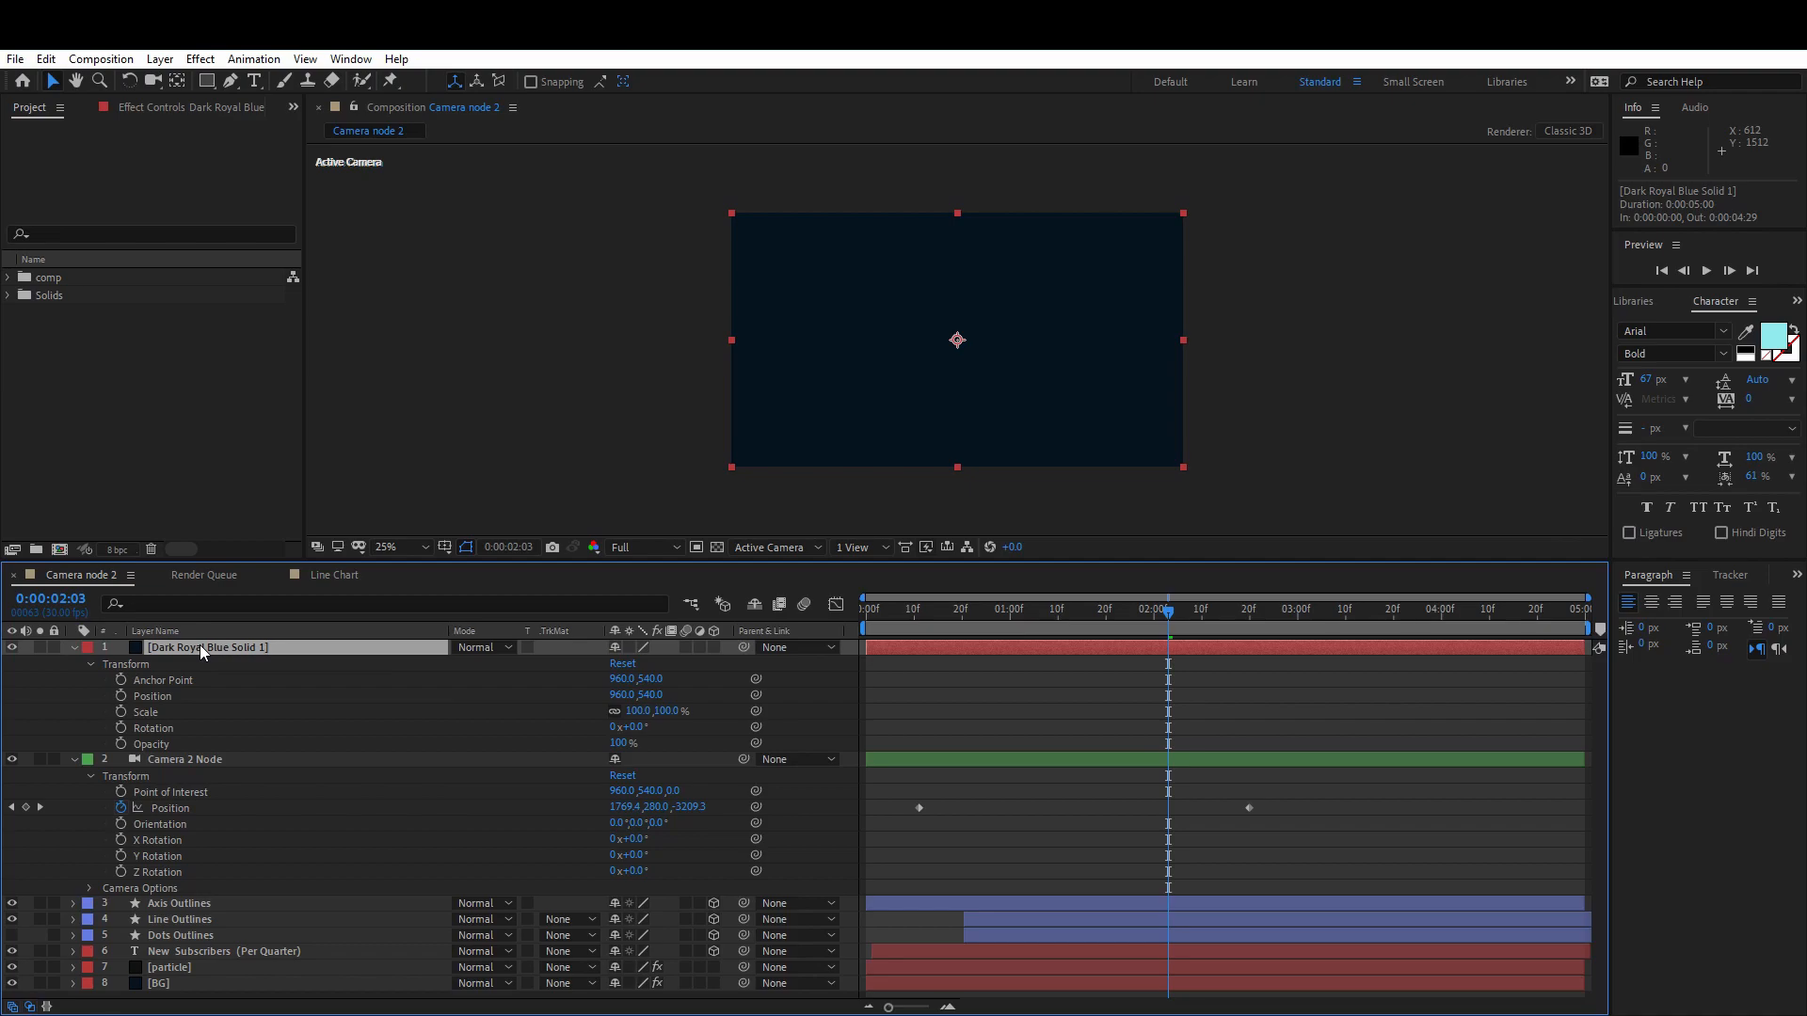
key(Delete)
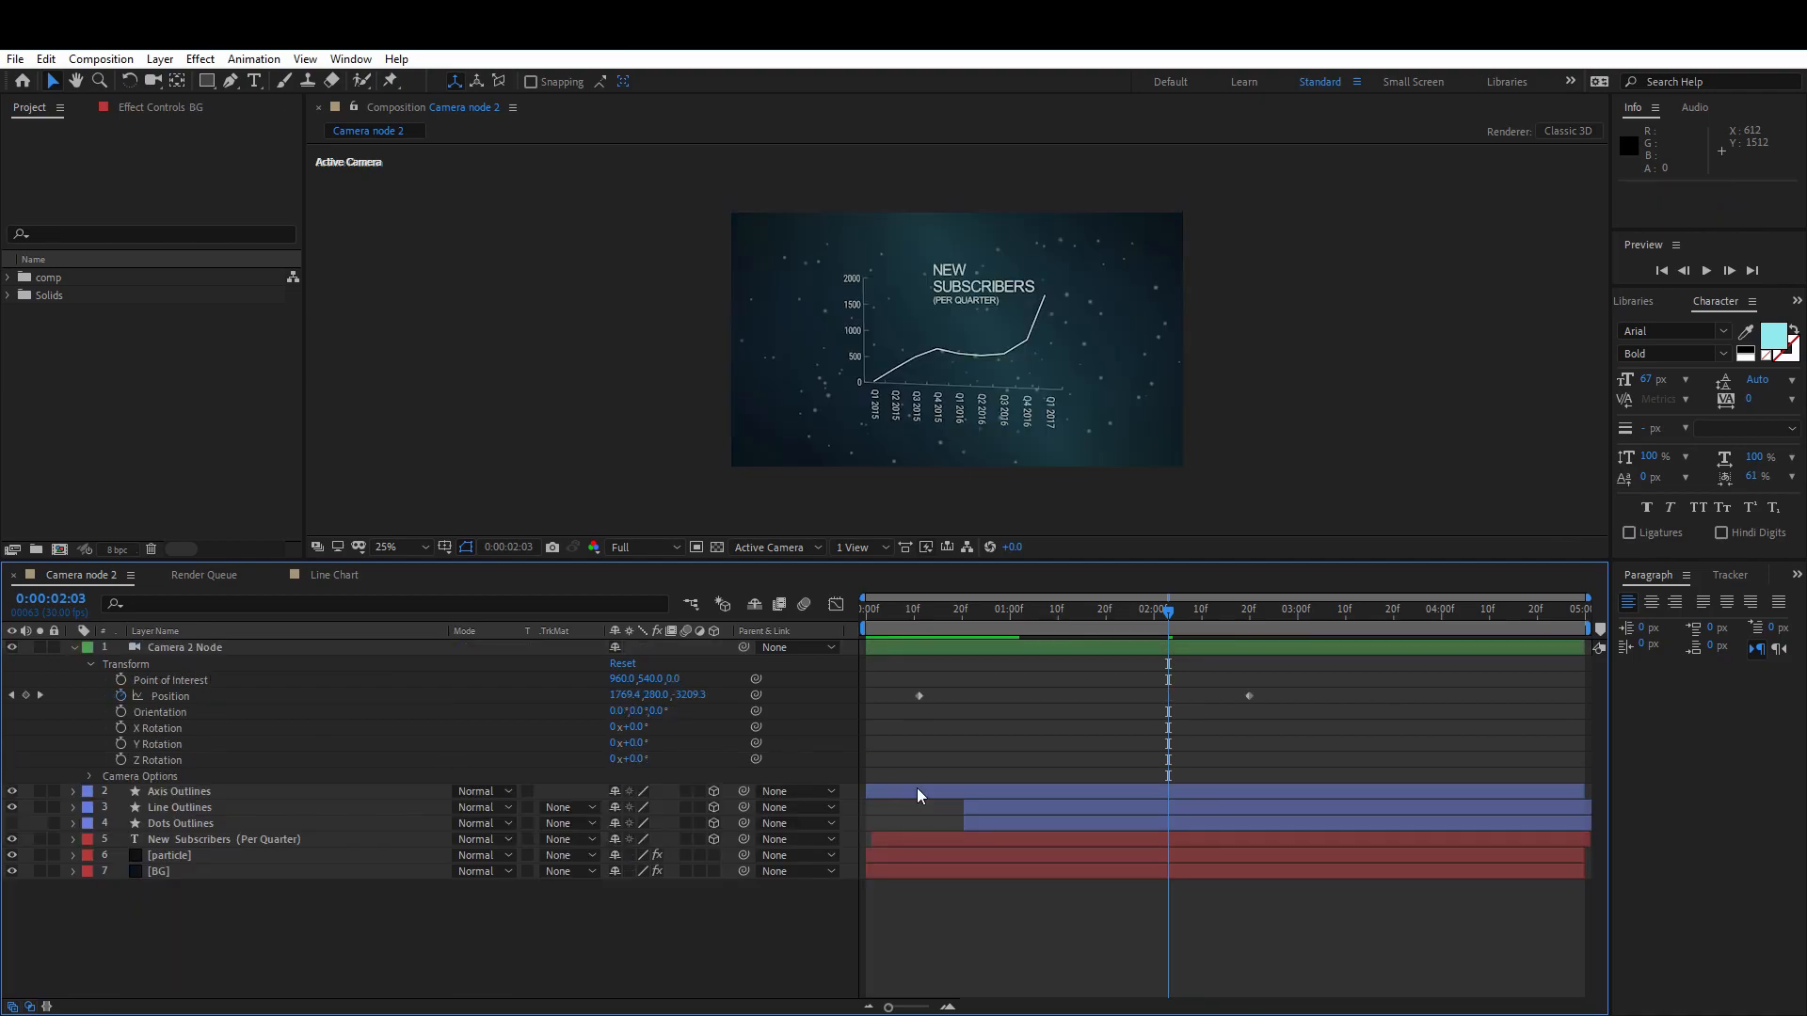
- At 0:00:01:13, split the viewer into two horizontal views and make Custom View 1 the active one
click(1072, 608)
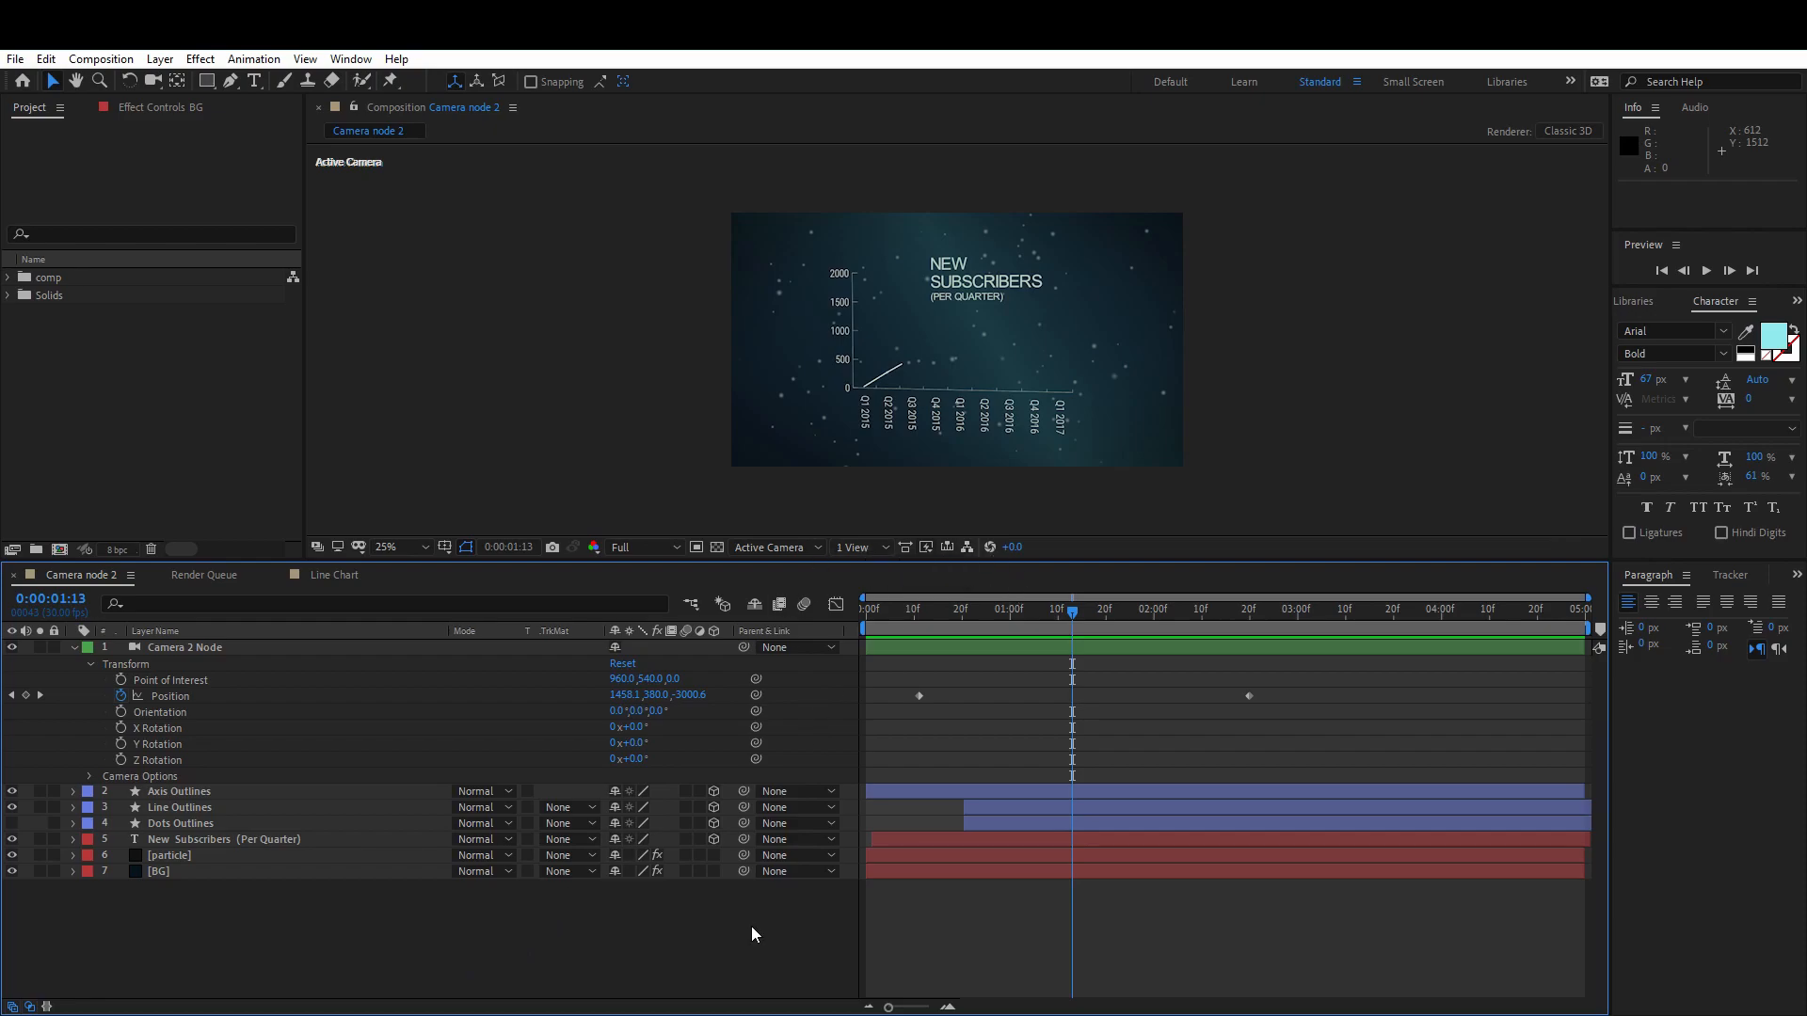
click(871, 548)
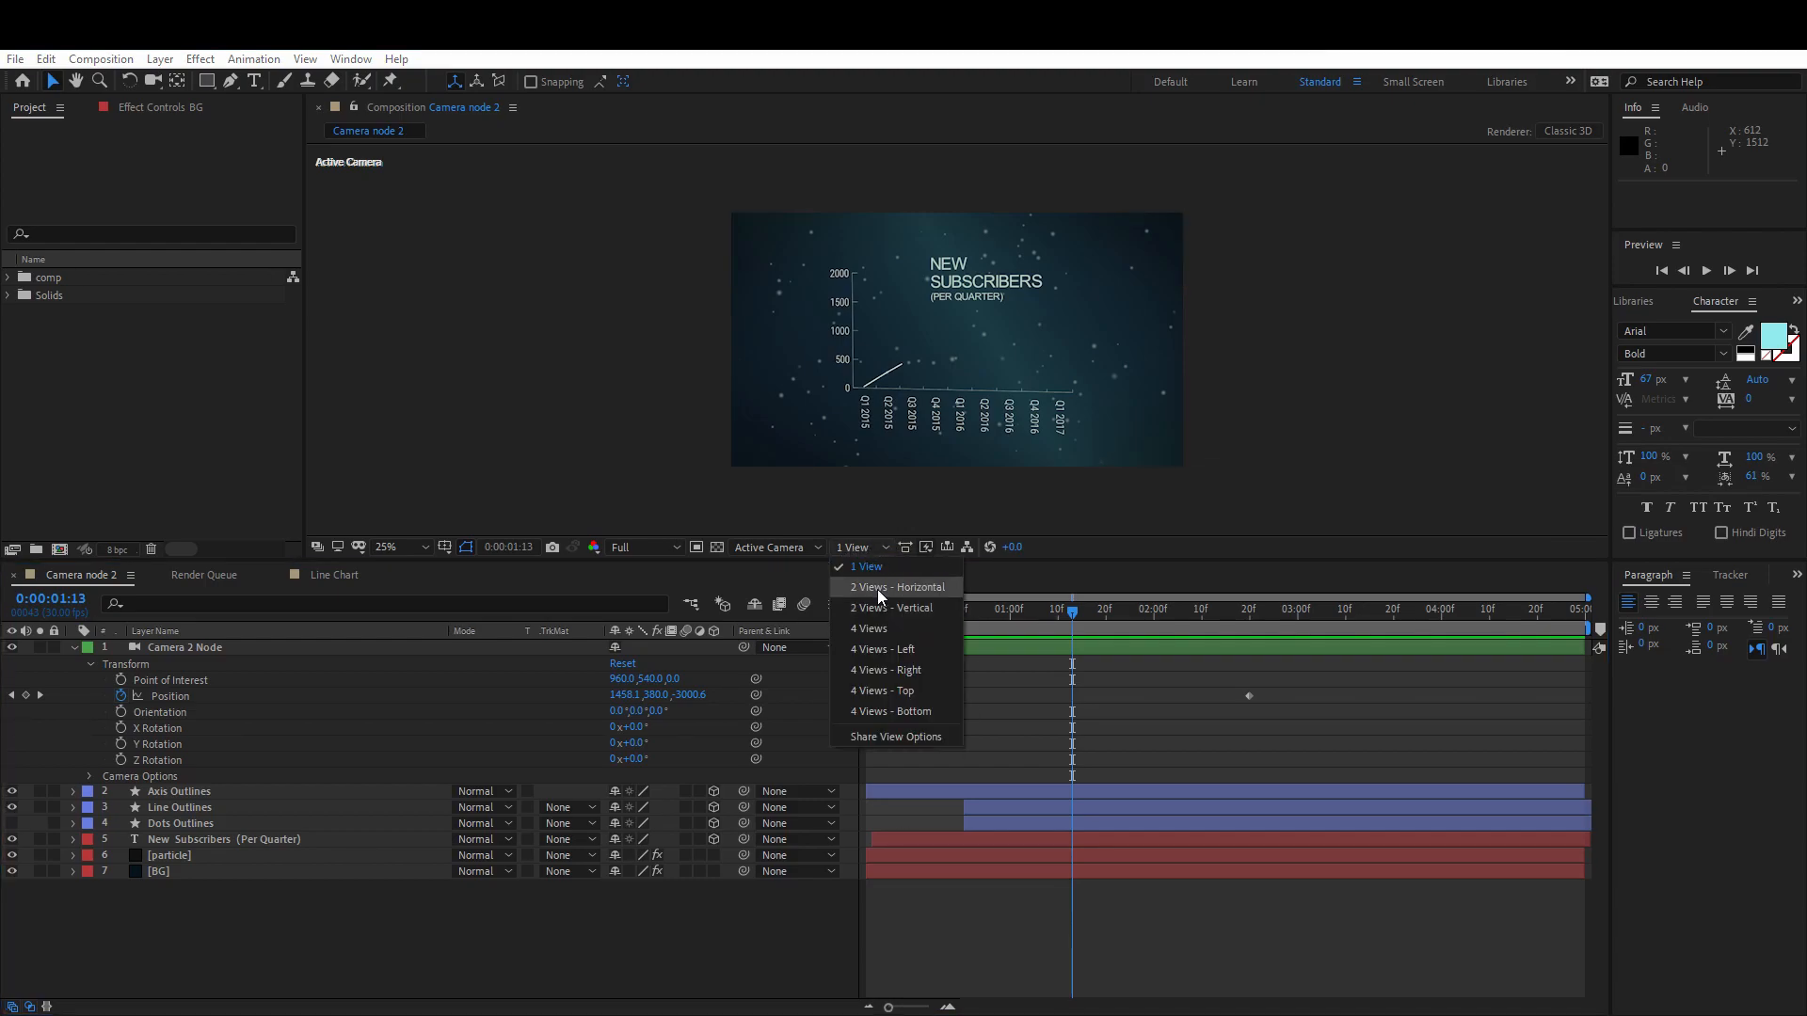
click(877, 589)
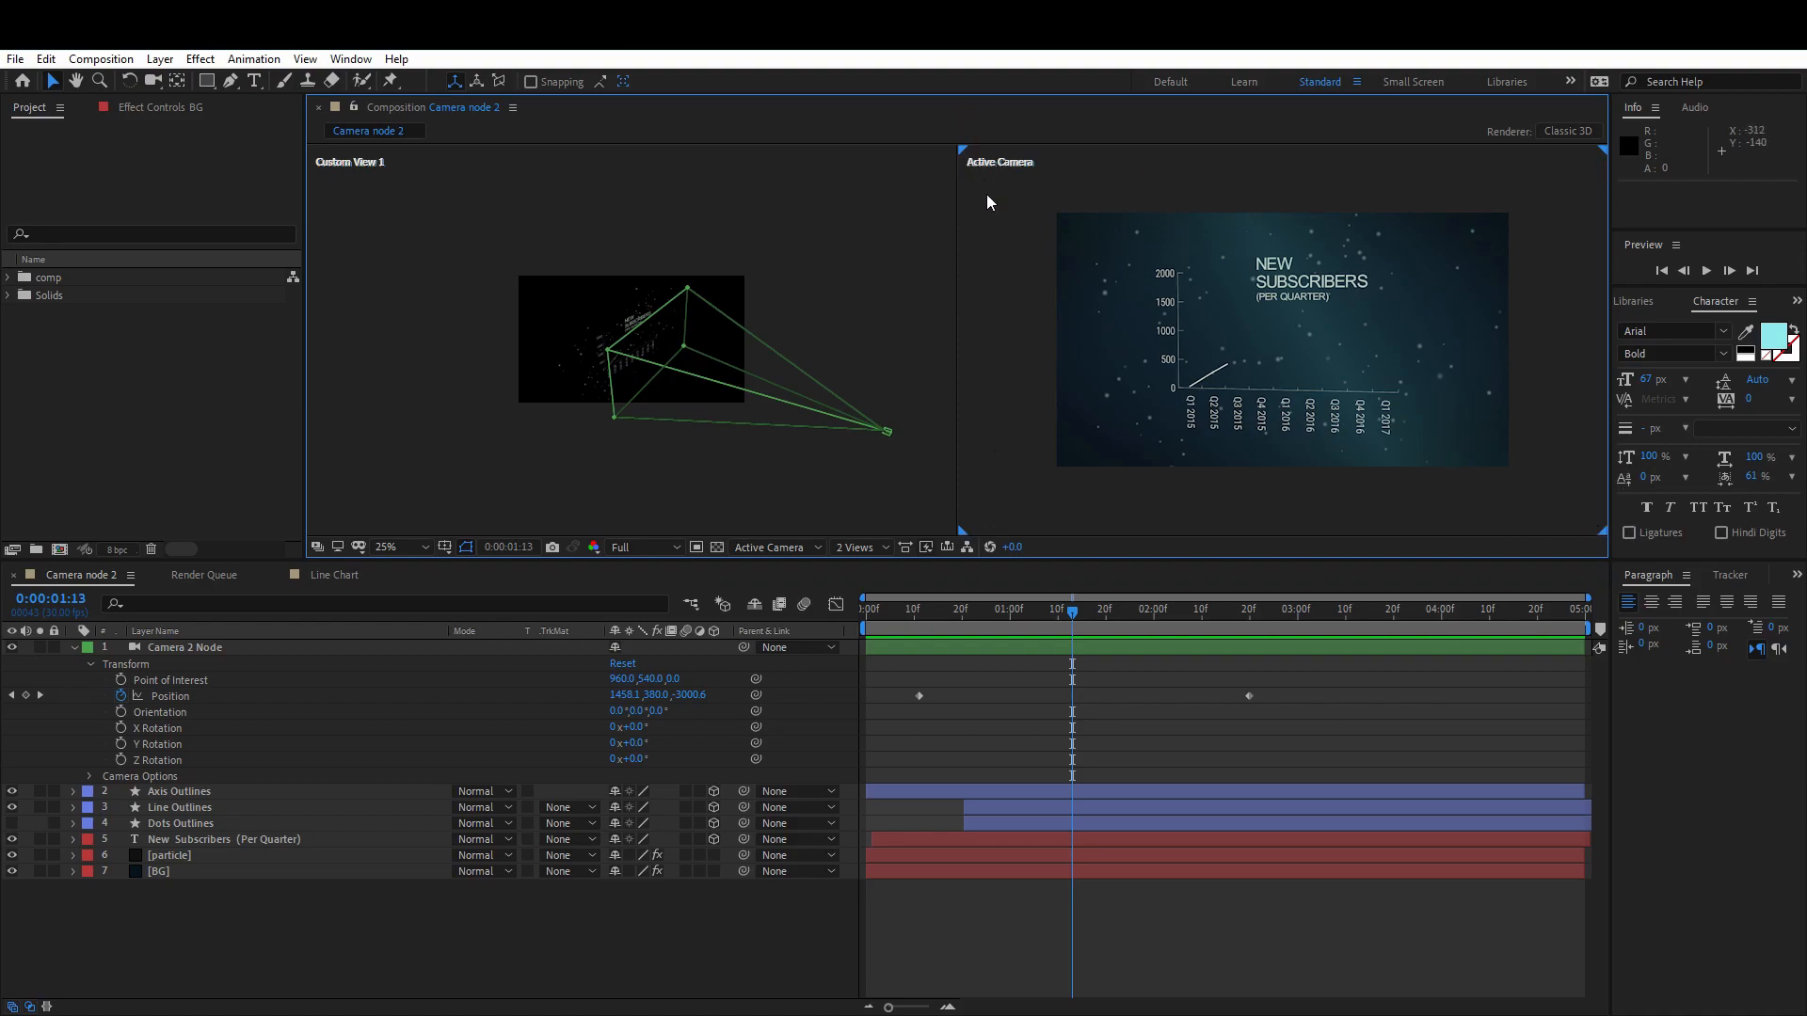
click(431, 211)
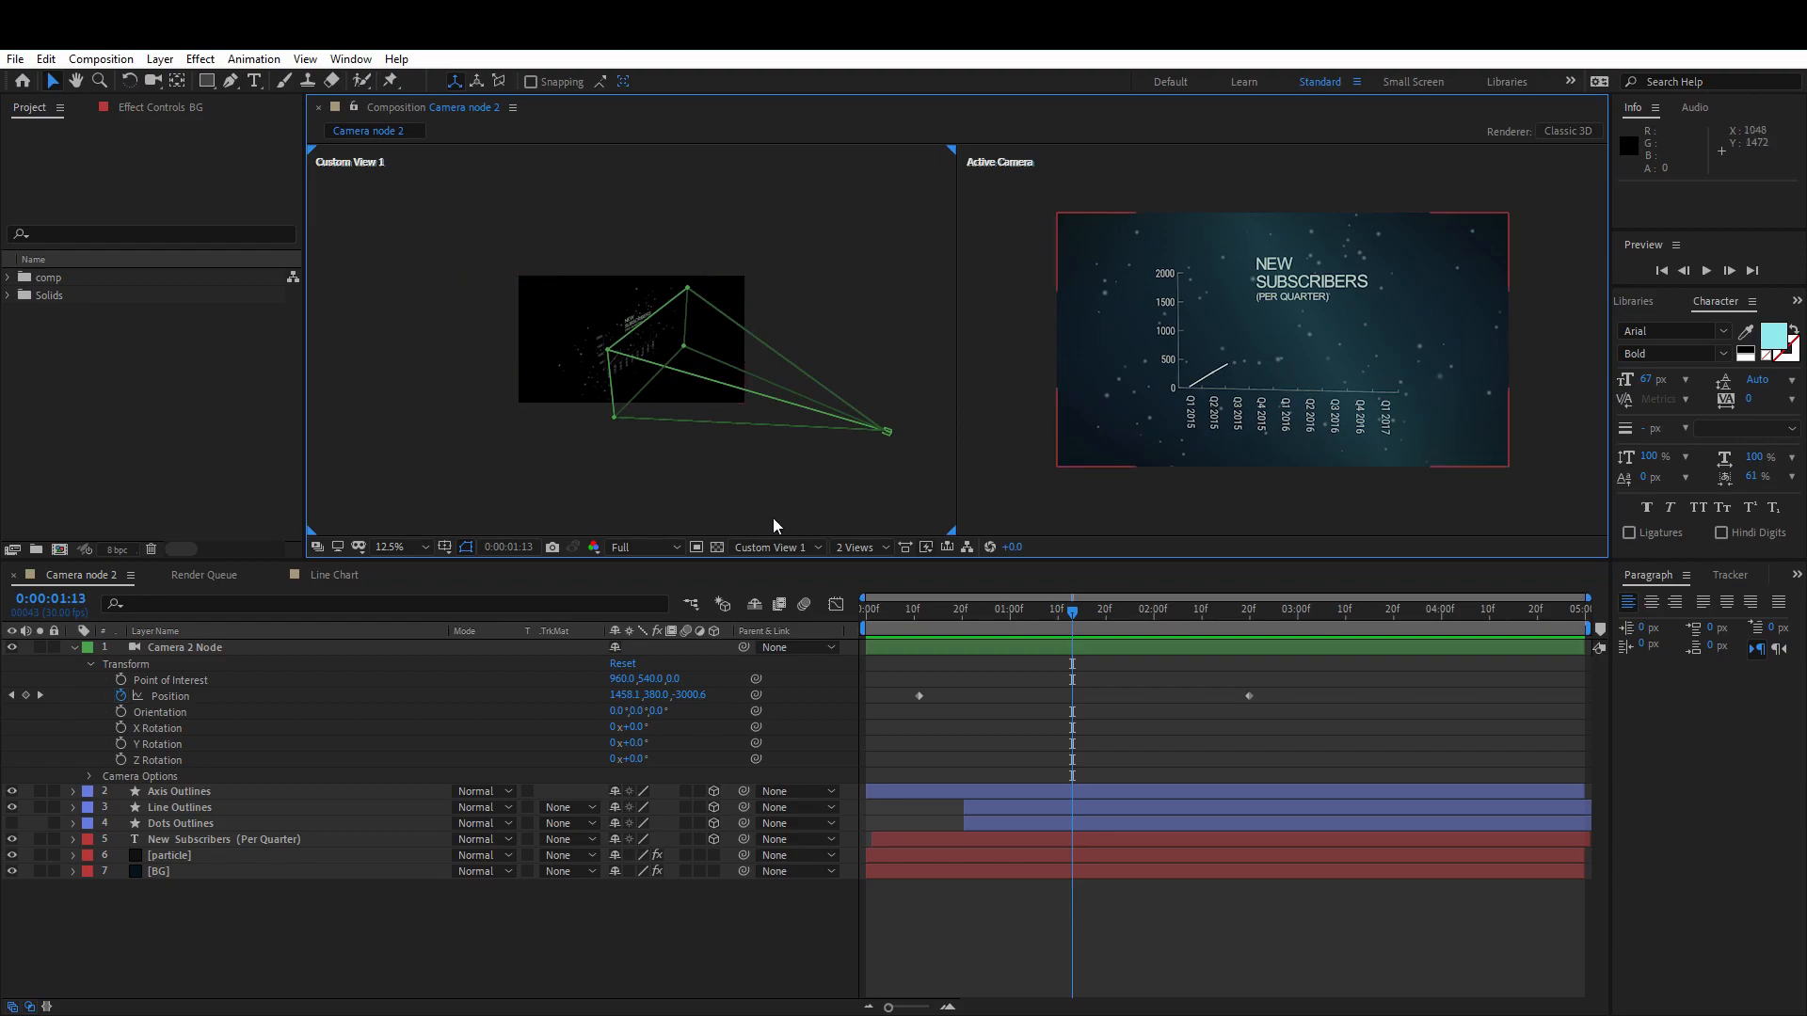
- Scrub through the timeline to examine how the camera moves in the custom view
drag(878, 613, 1090, 621)
click(1127, 609)
click(851, 612)
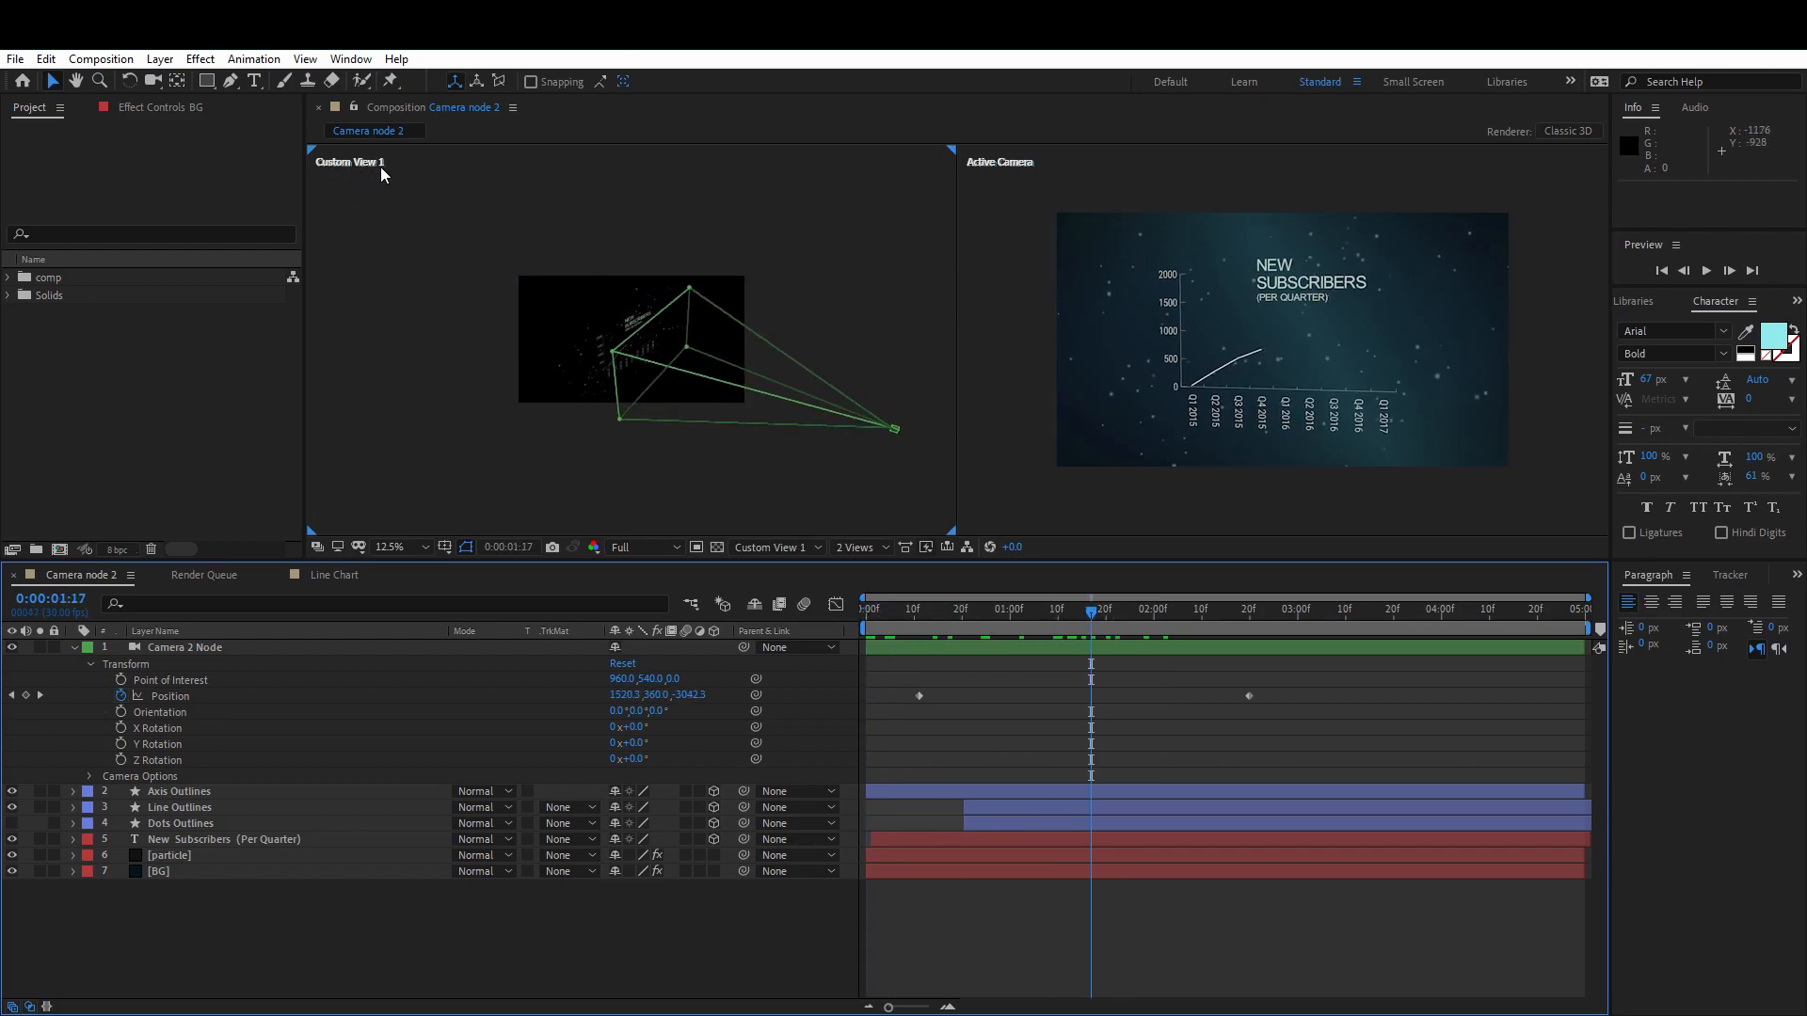
- Examine the scene from the Front, Left, Bottom and Custom View 2 angles, and return to Custom View 1
click(778, 546)
click(785, 623)
click(787, 544)
click(779, 640)
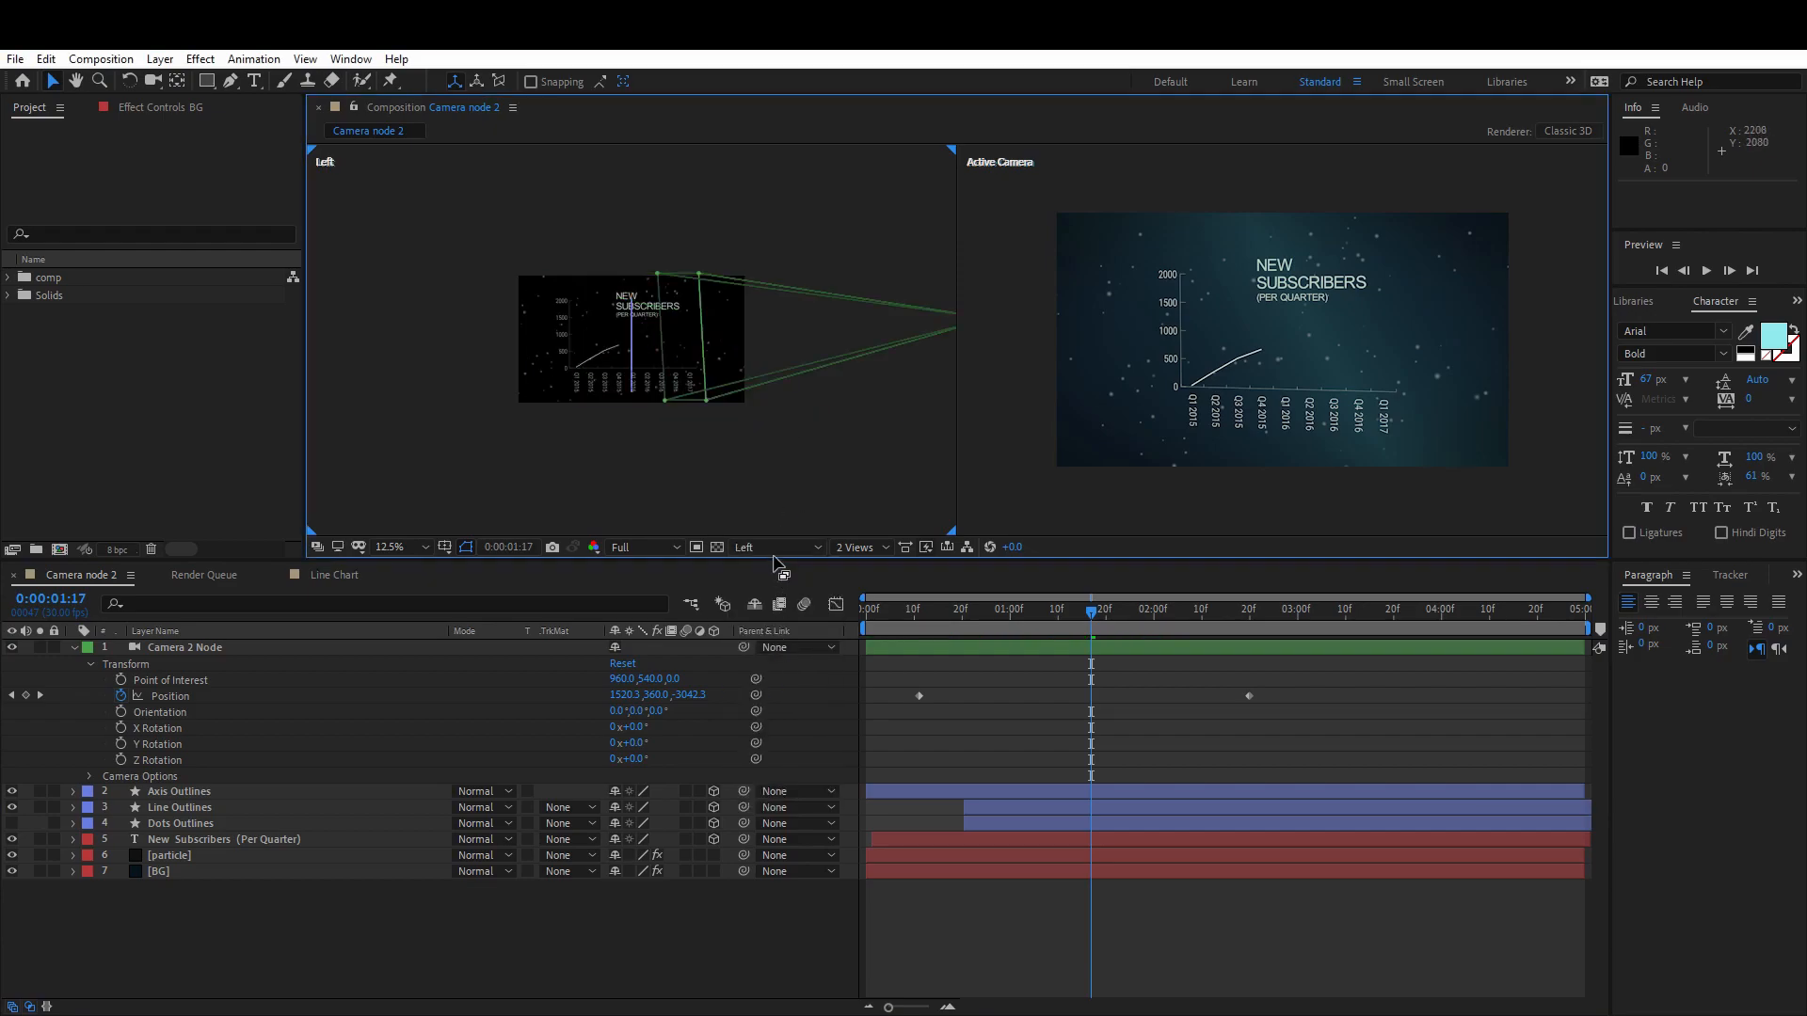
click(770, 546)
click(794, 719)
click(777, 546)
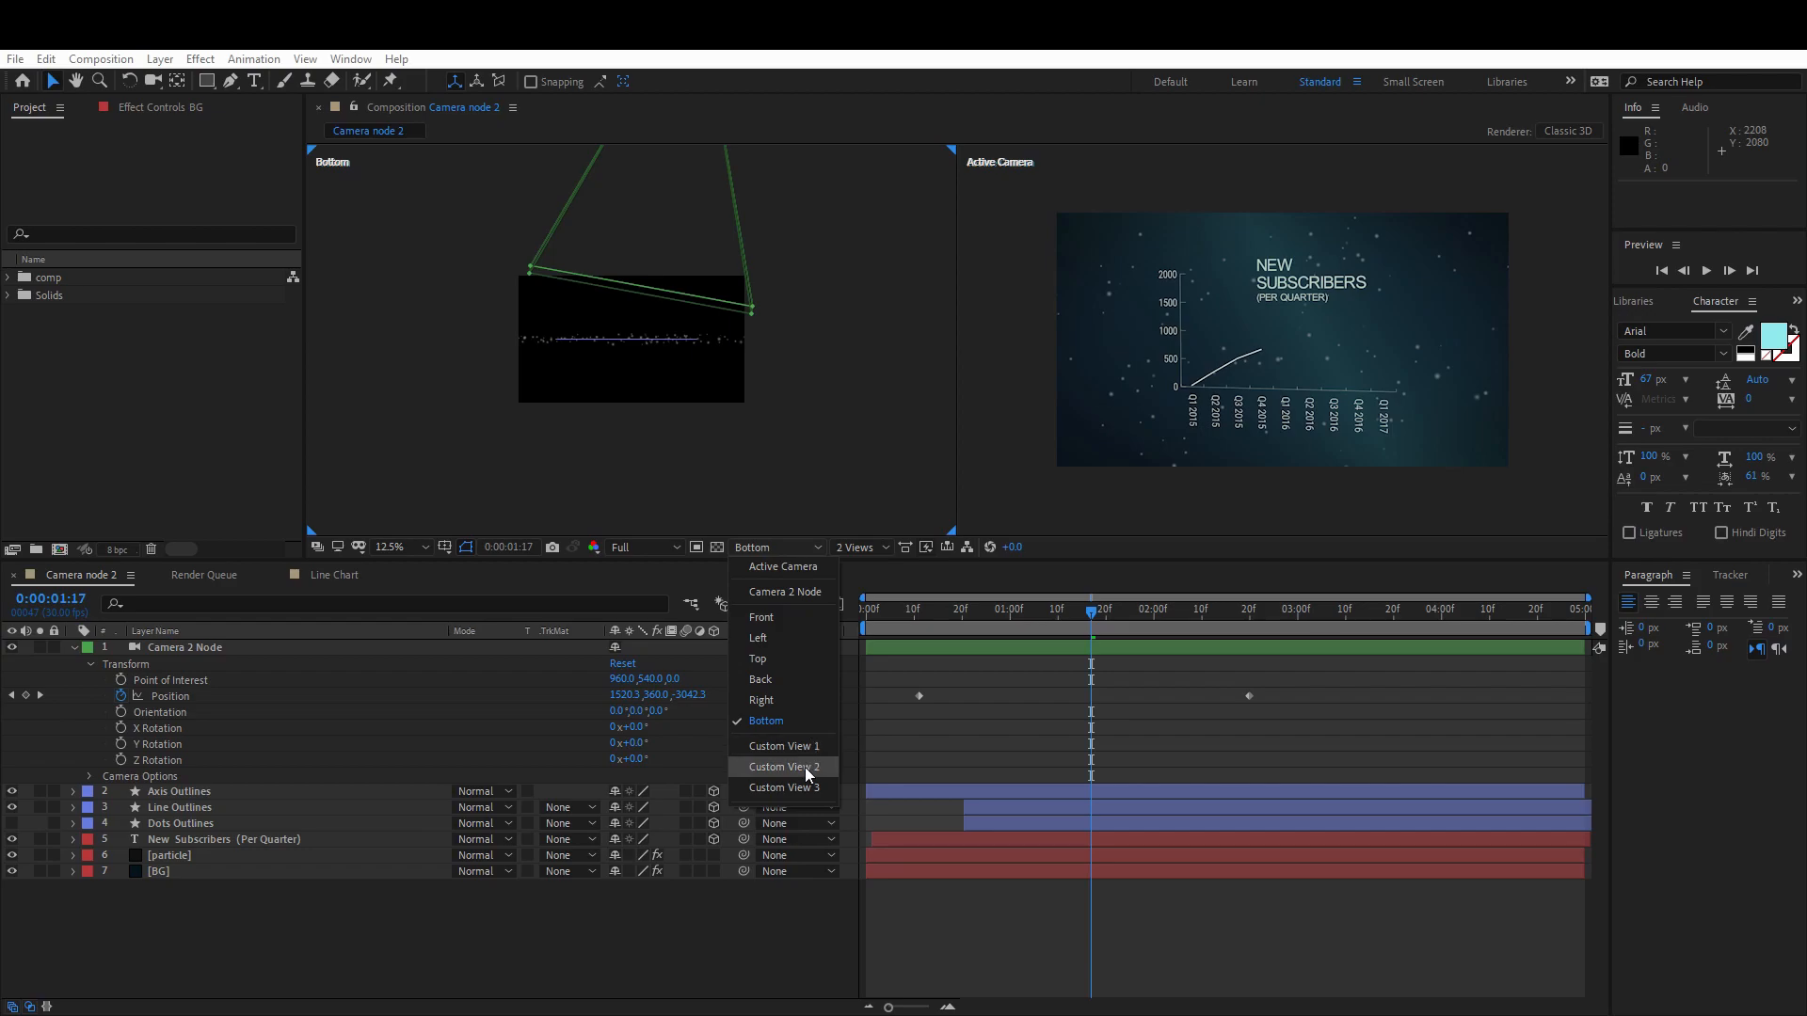
click(804, 766)
click(792, 550)
click(800, 747)
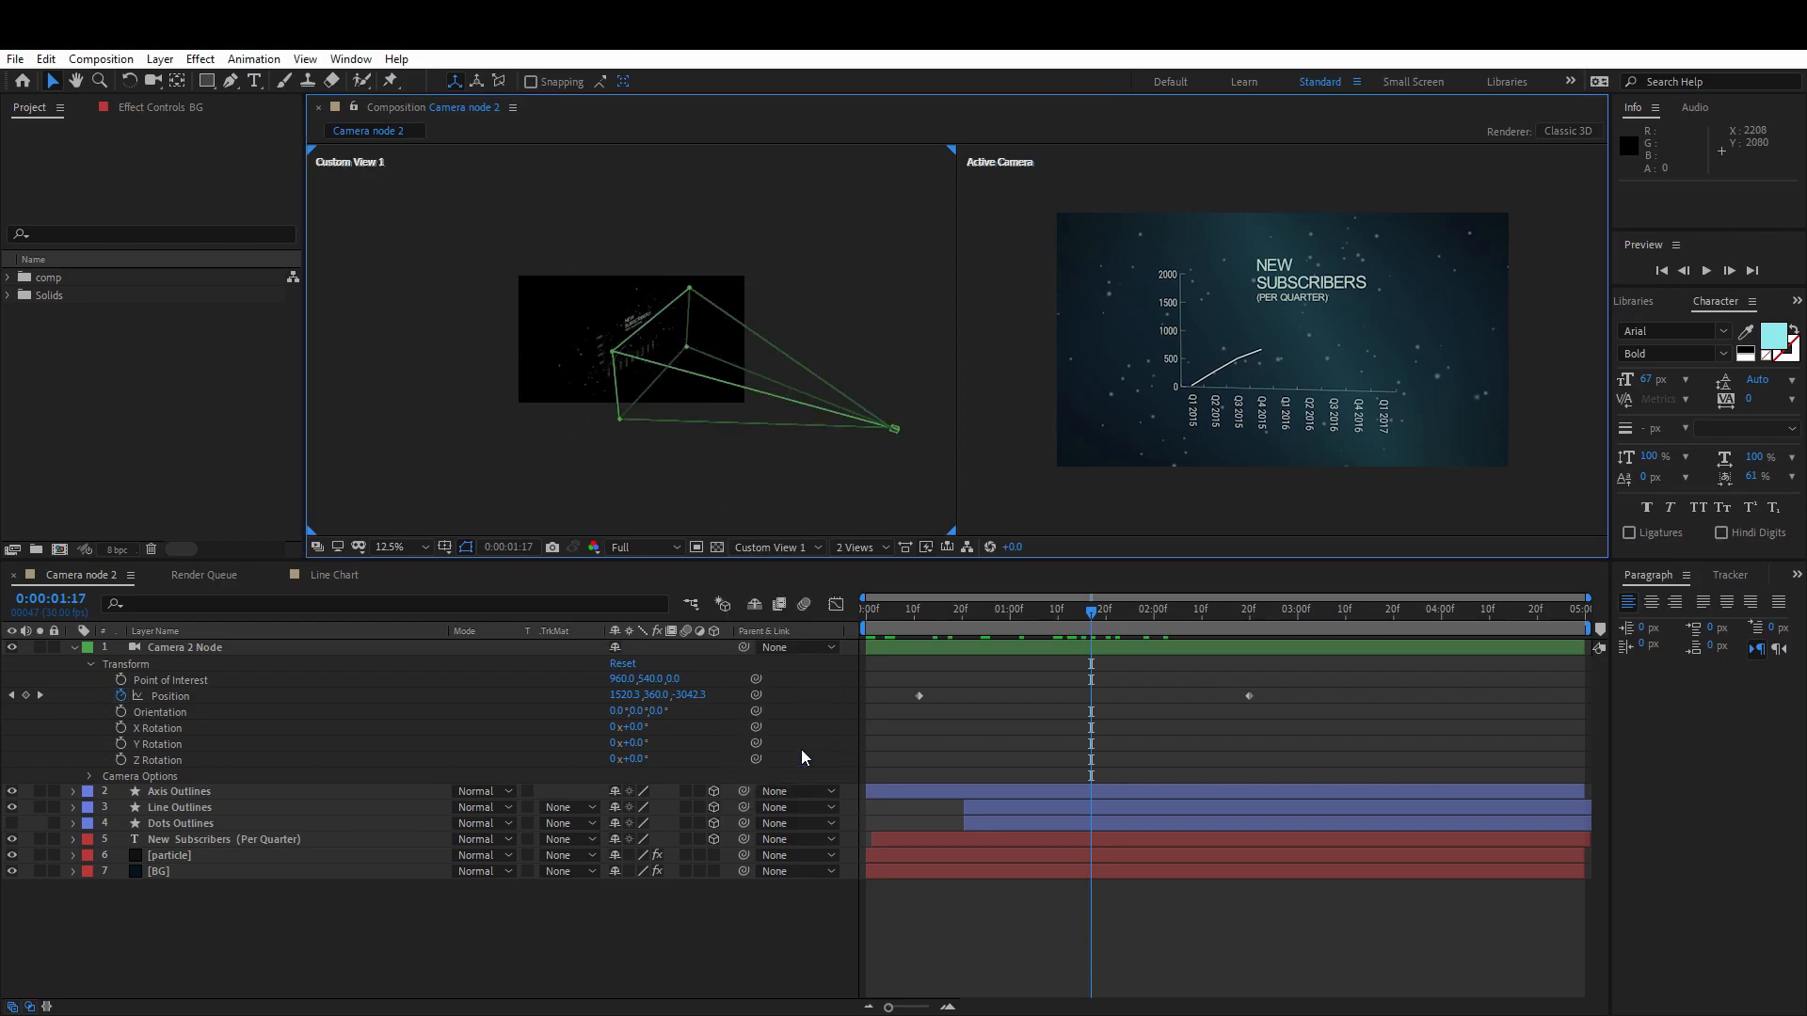
- Collapse and delete the Camera 2 Node layer, with the playhead returned to the start of the composition
click(1059, 625)
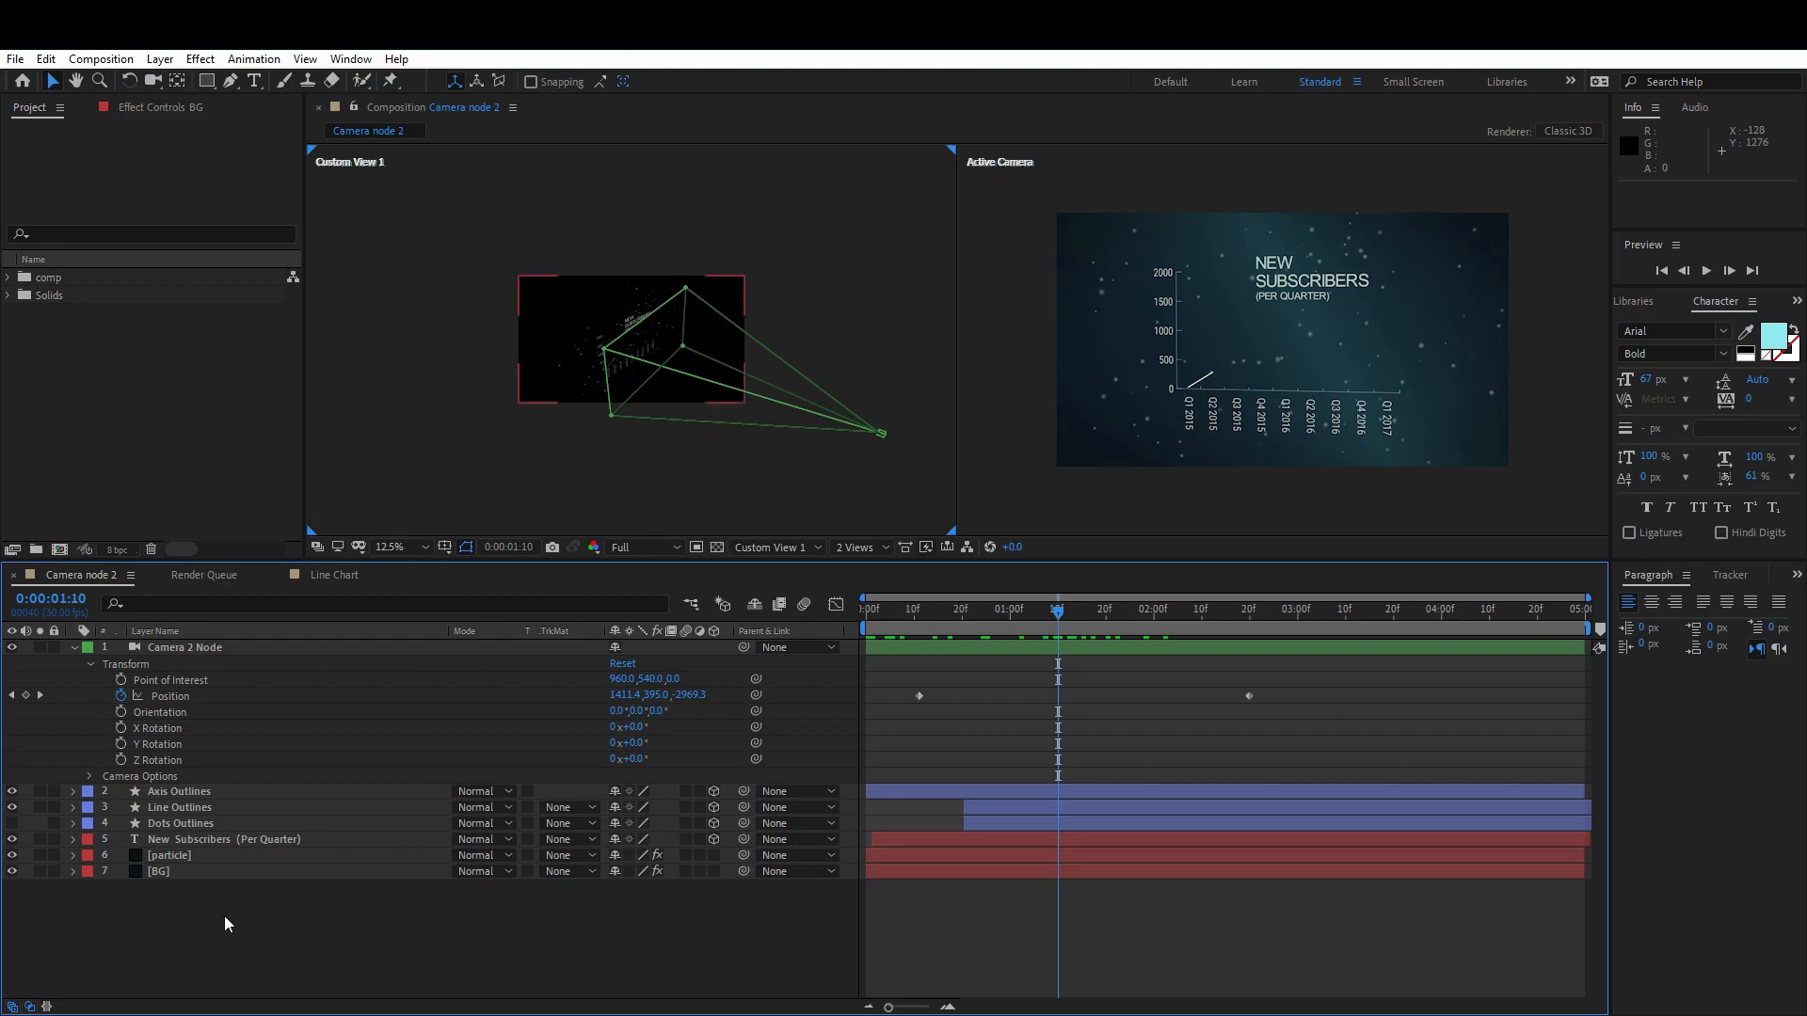
click(74, 648)
click(162, 645)
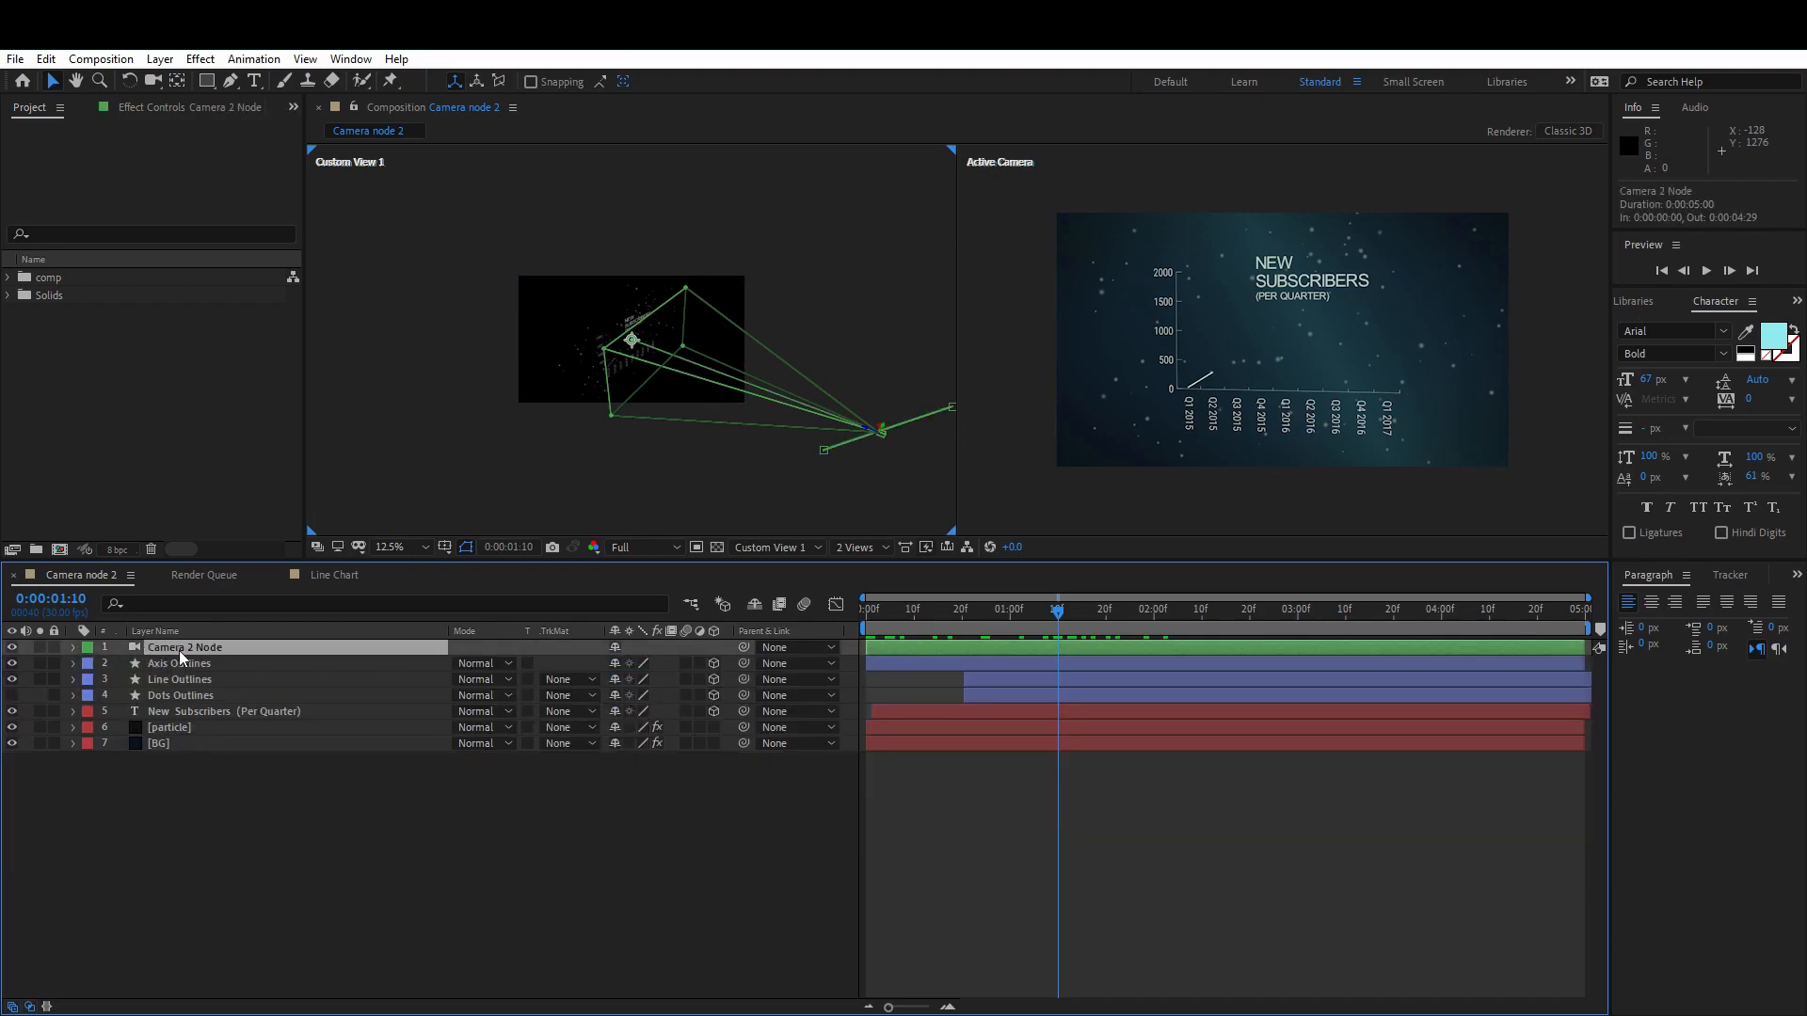
click(867, 619)
key(Delete)
- Turn off the 3D switch for the Axis, Line and Dots Outlines layers and the New Subscribers text layer
click(224, 649)
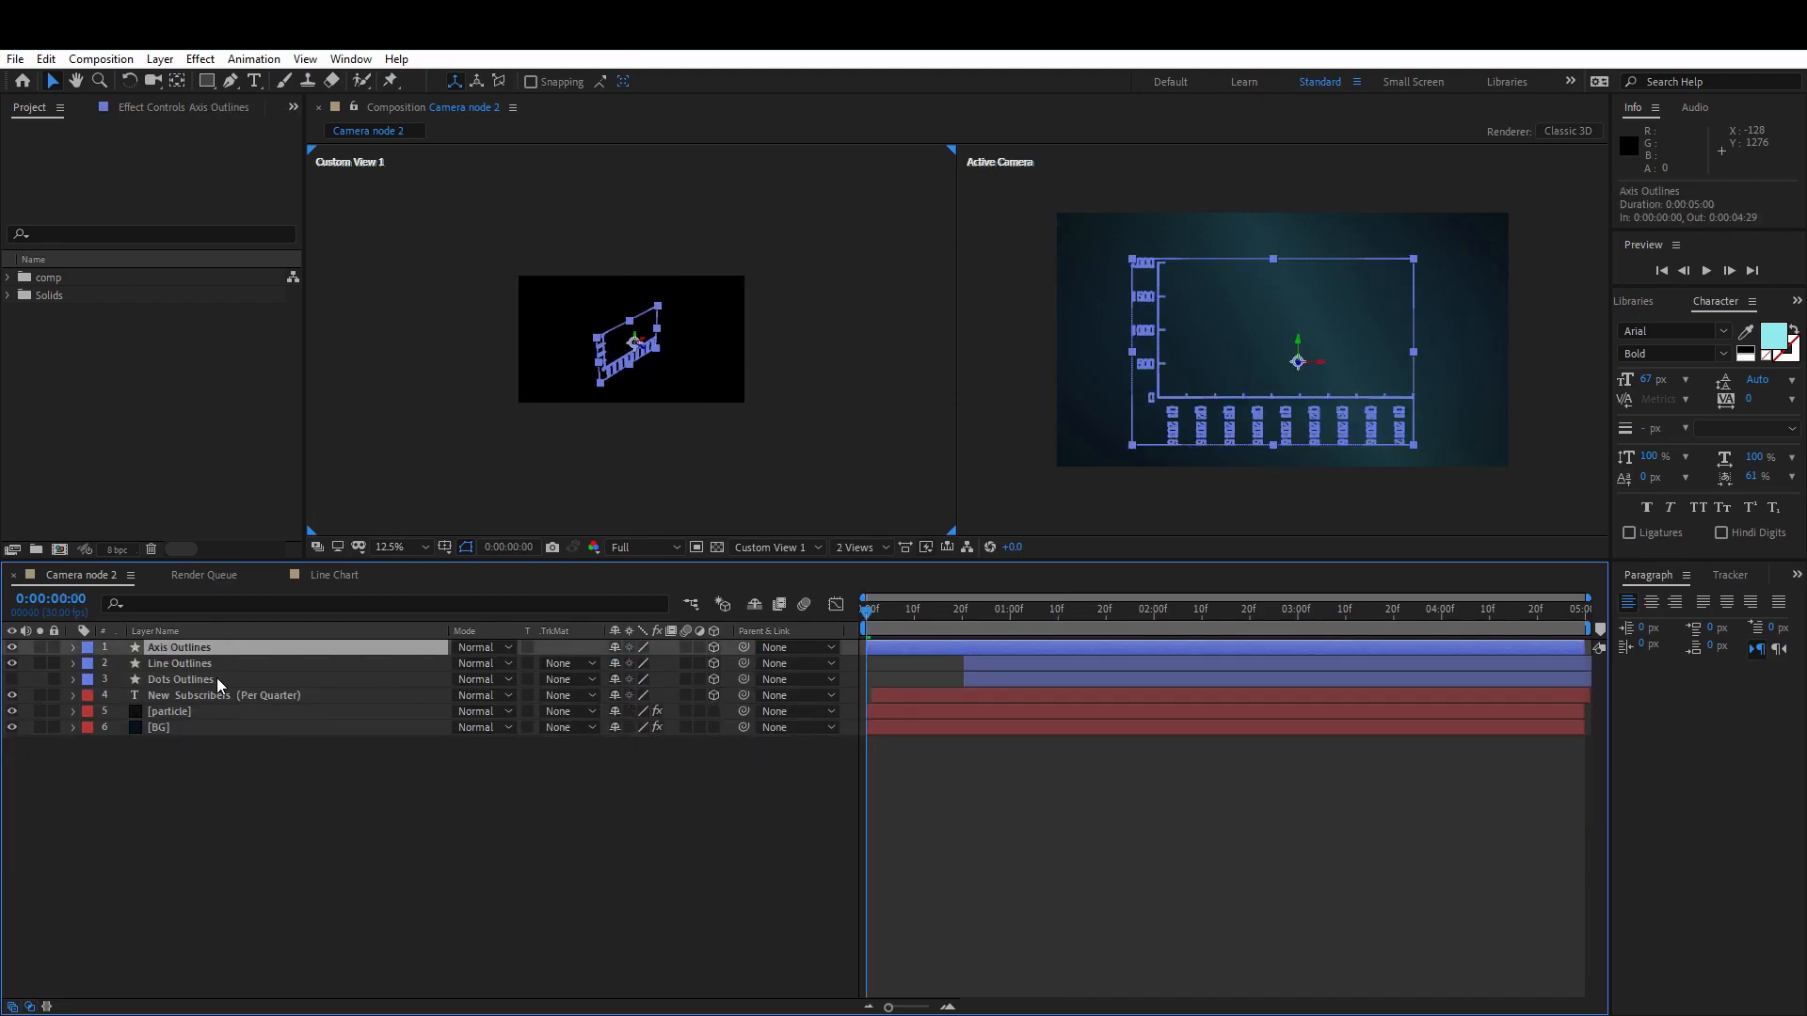
shift+click(217, 677)
click(712, 677)
click(712, 686)
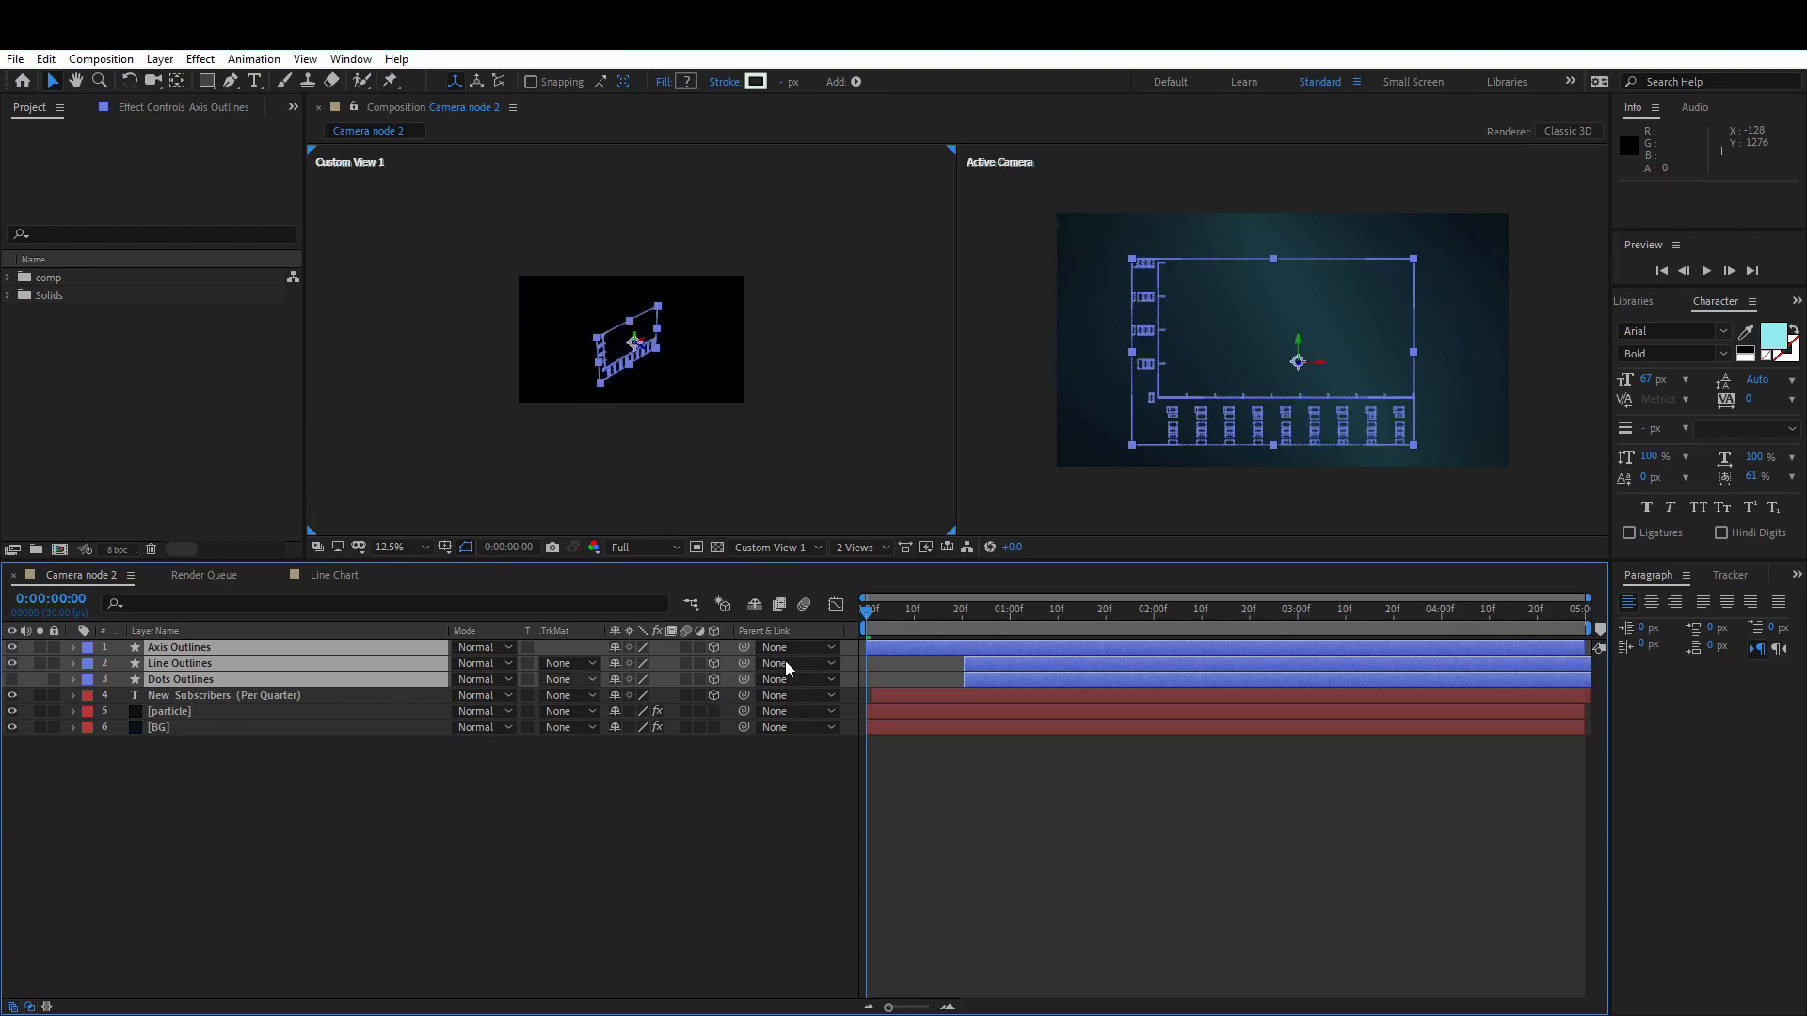
click(712, 680)
click(713, 694)
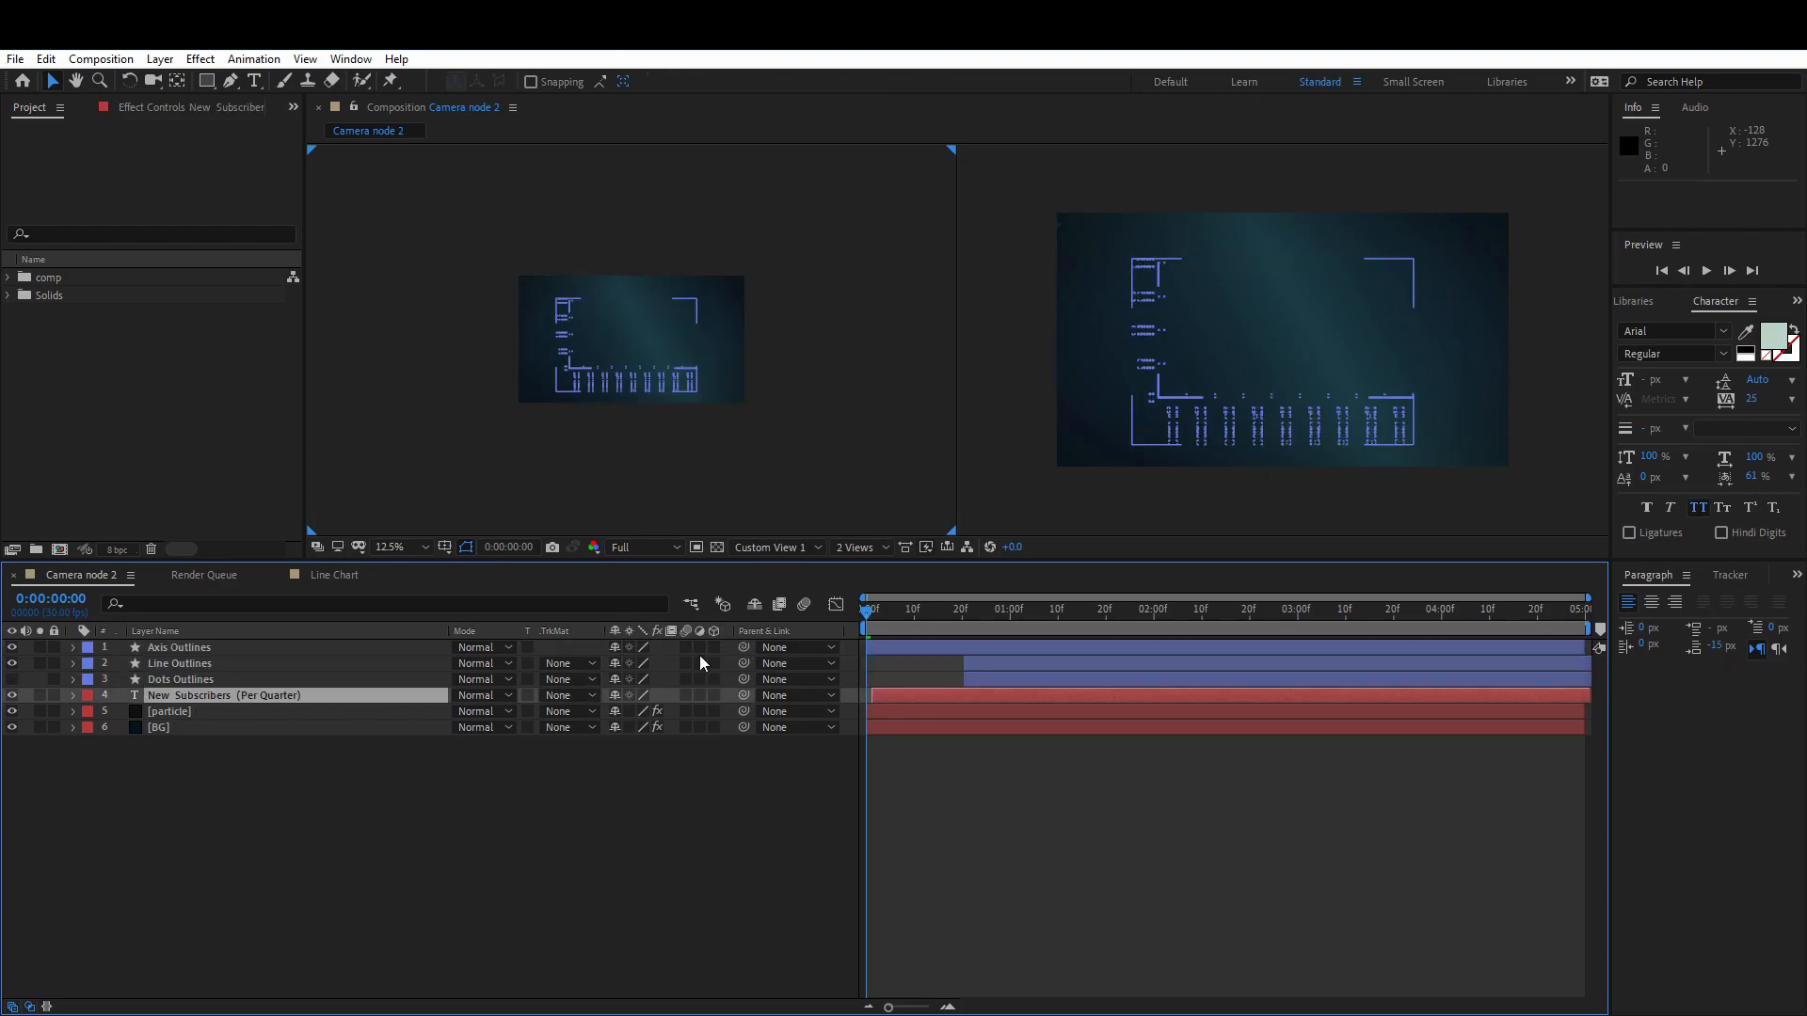
click(719, 811)
- Scrub the flat chart animation to 0:00:04:05 and set the viewer back to a single view
drag(1035, 631, 1465, 629)
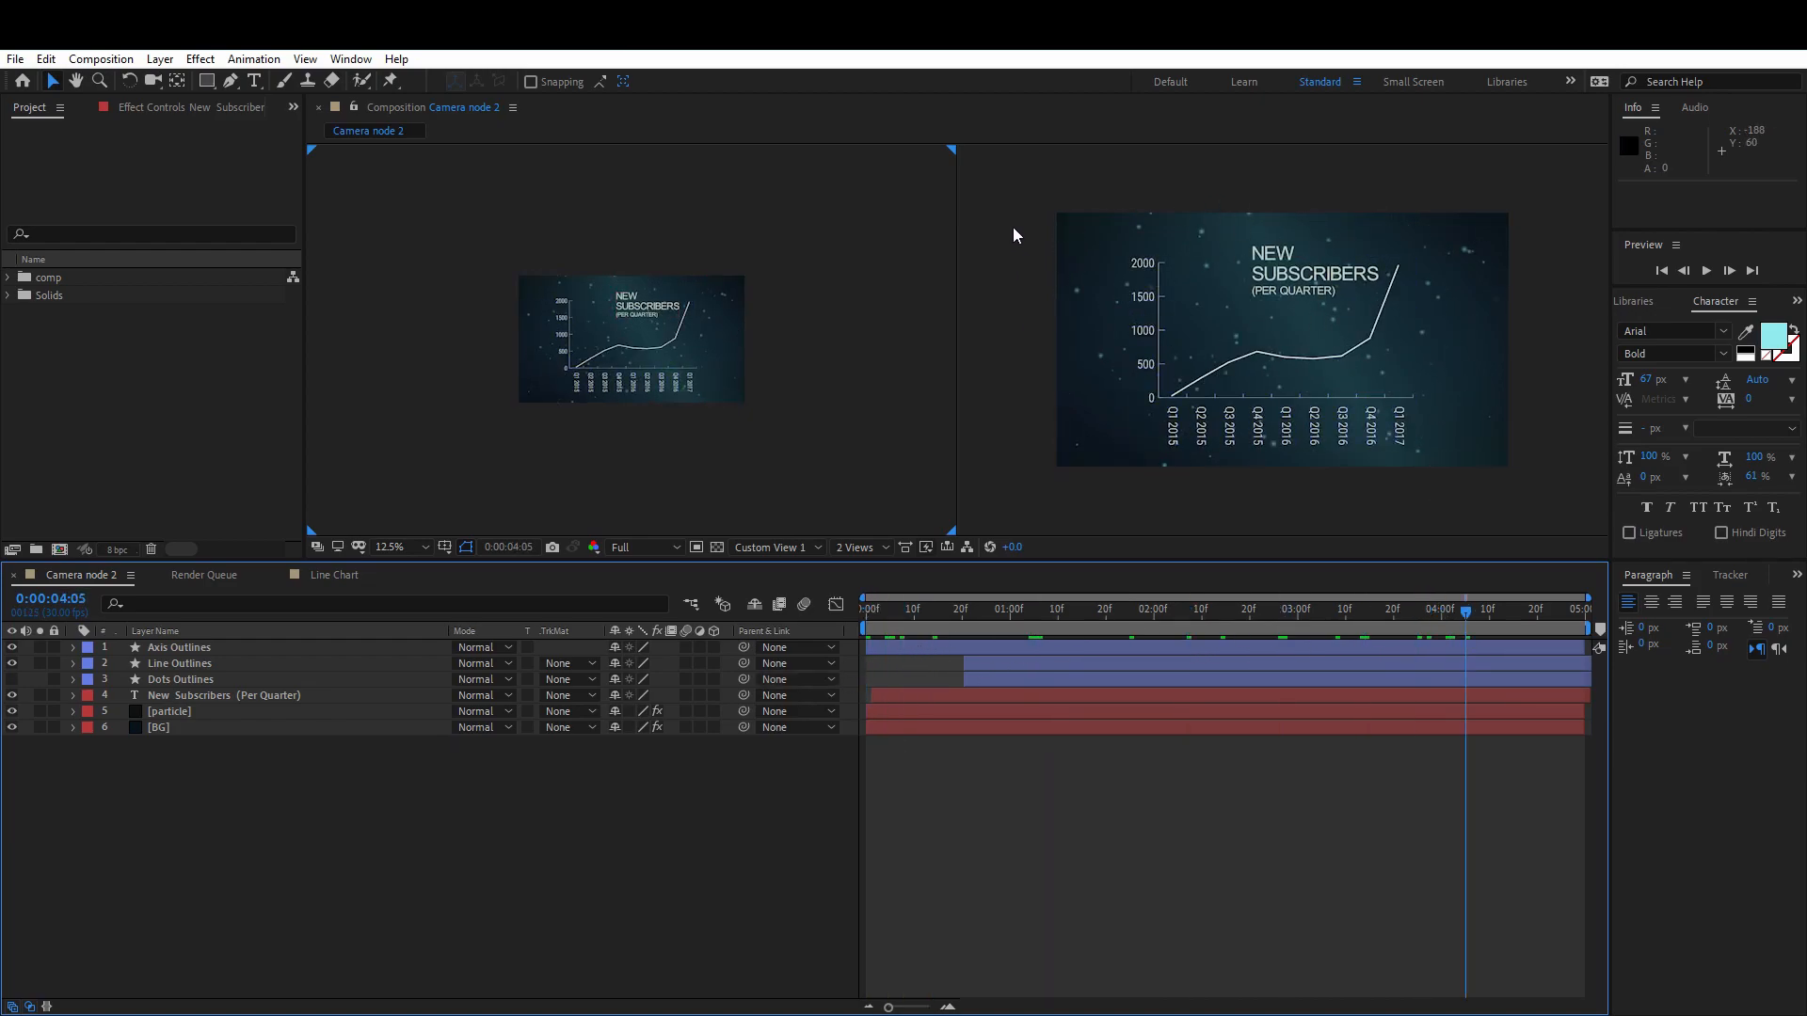
click(859, 548)
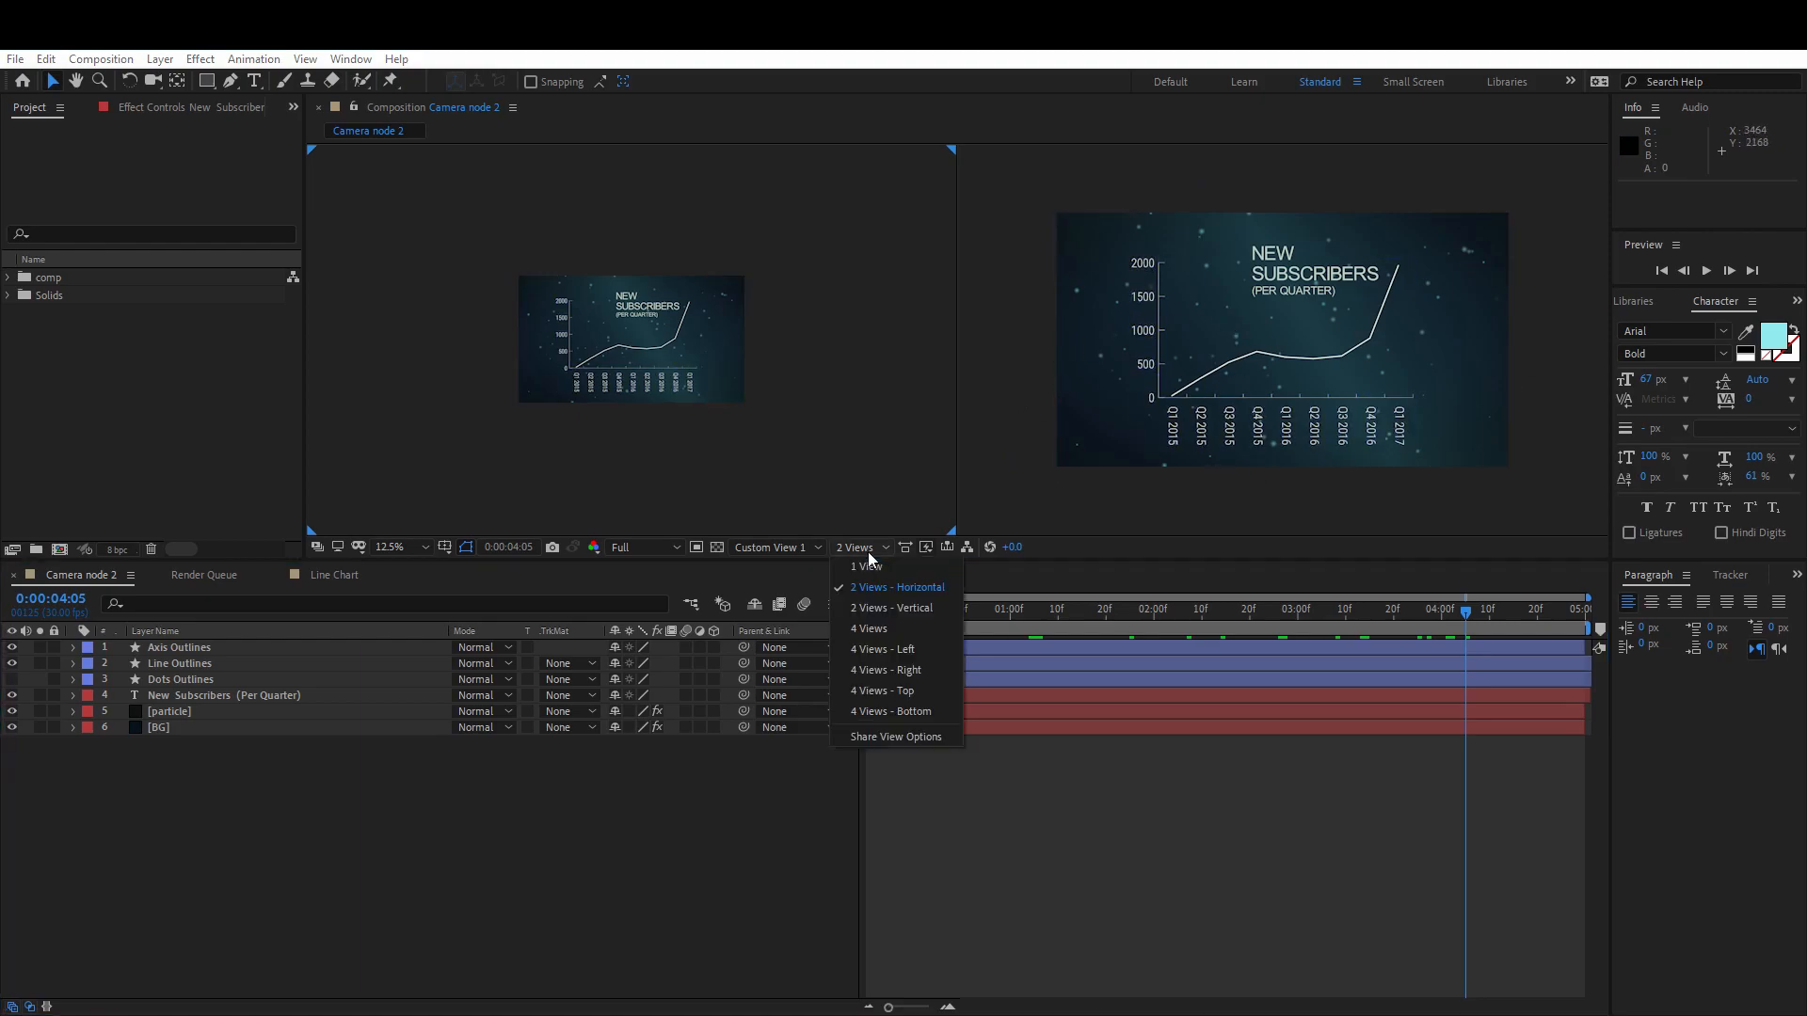
click(866, 566)
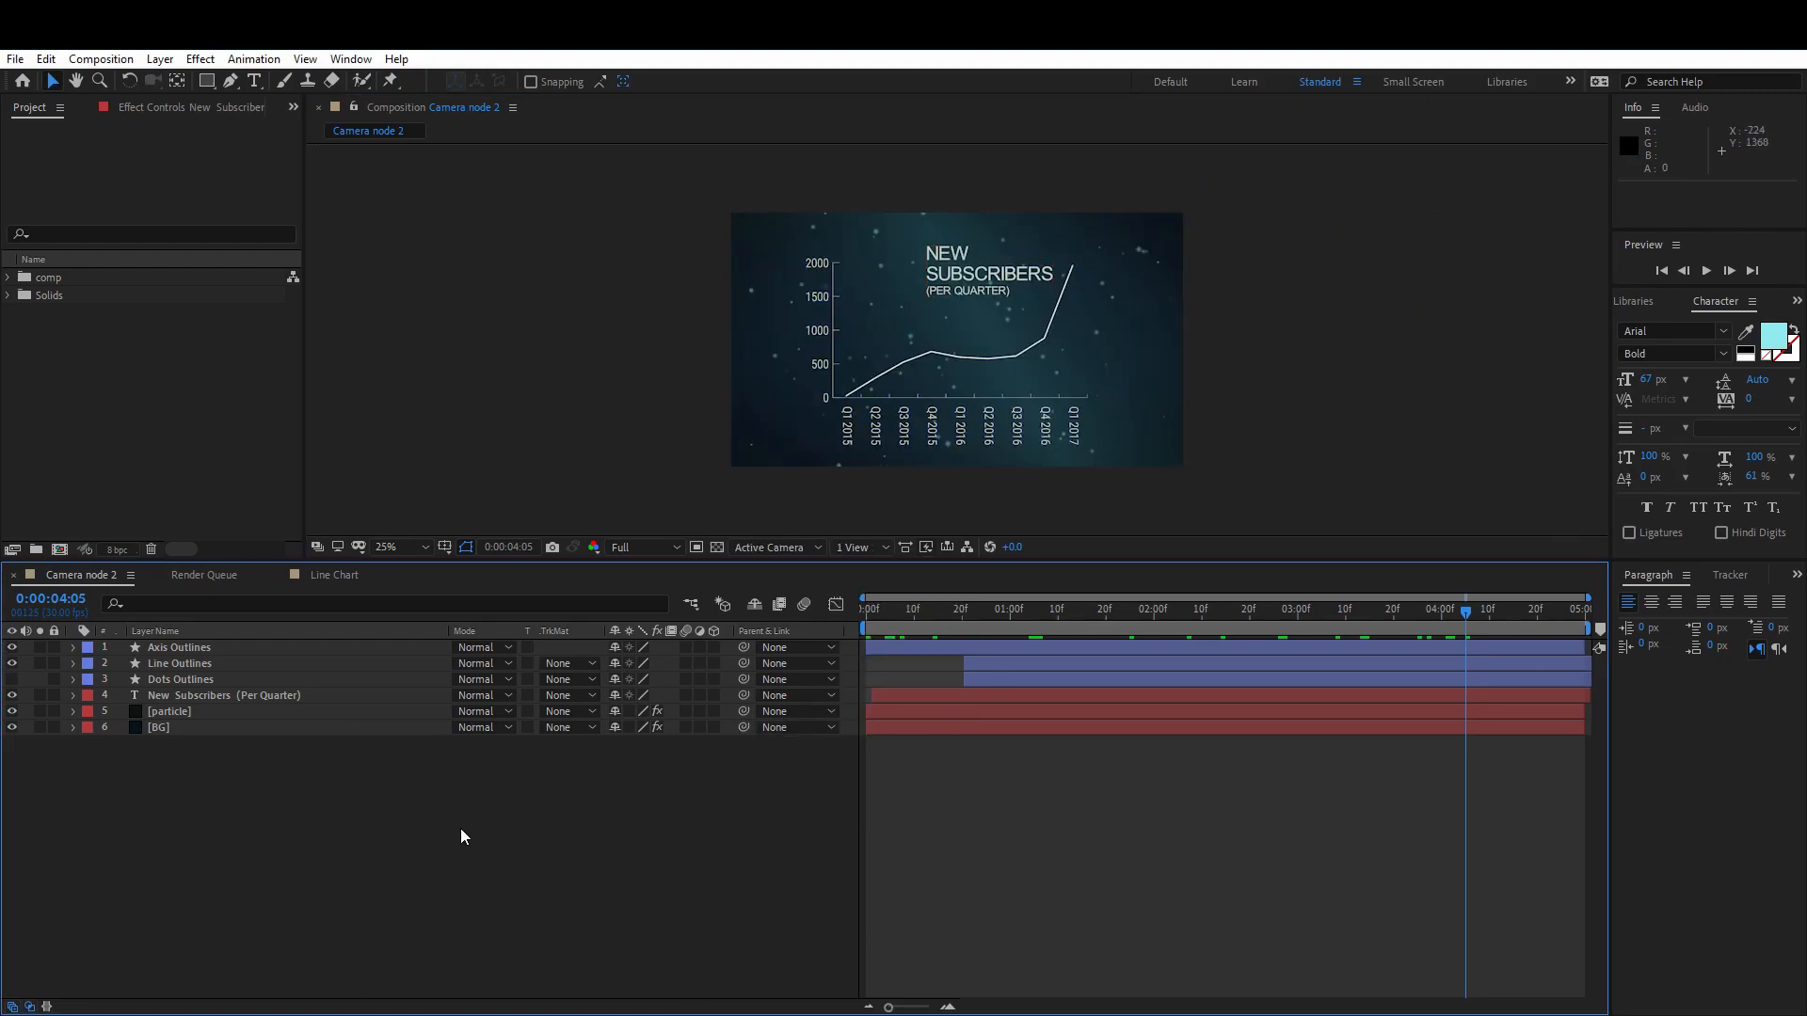
- Create a Two-Node Camera named "2 node camera" with the 50mm preset
right_click(301, 817)
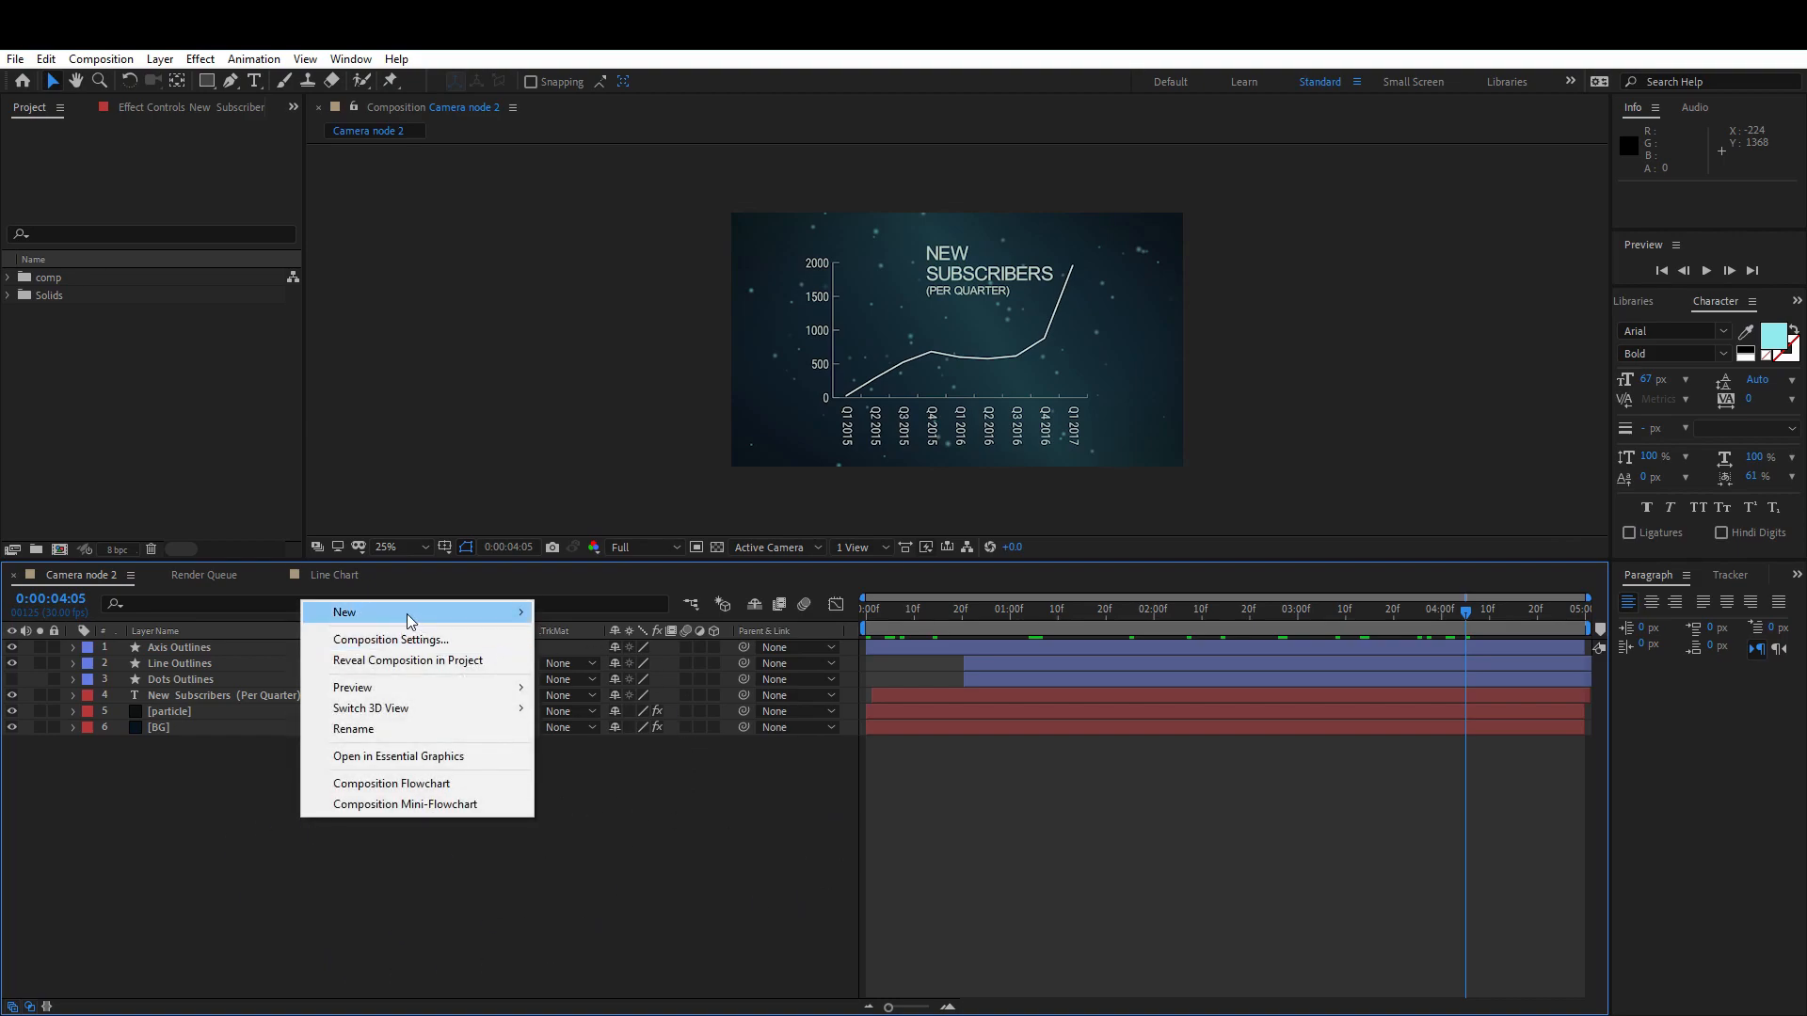
mouse_move(407, 614)
click(638, 697)
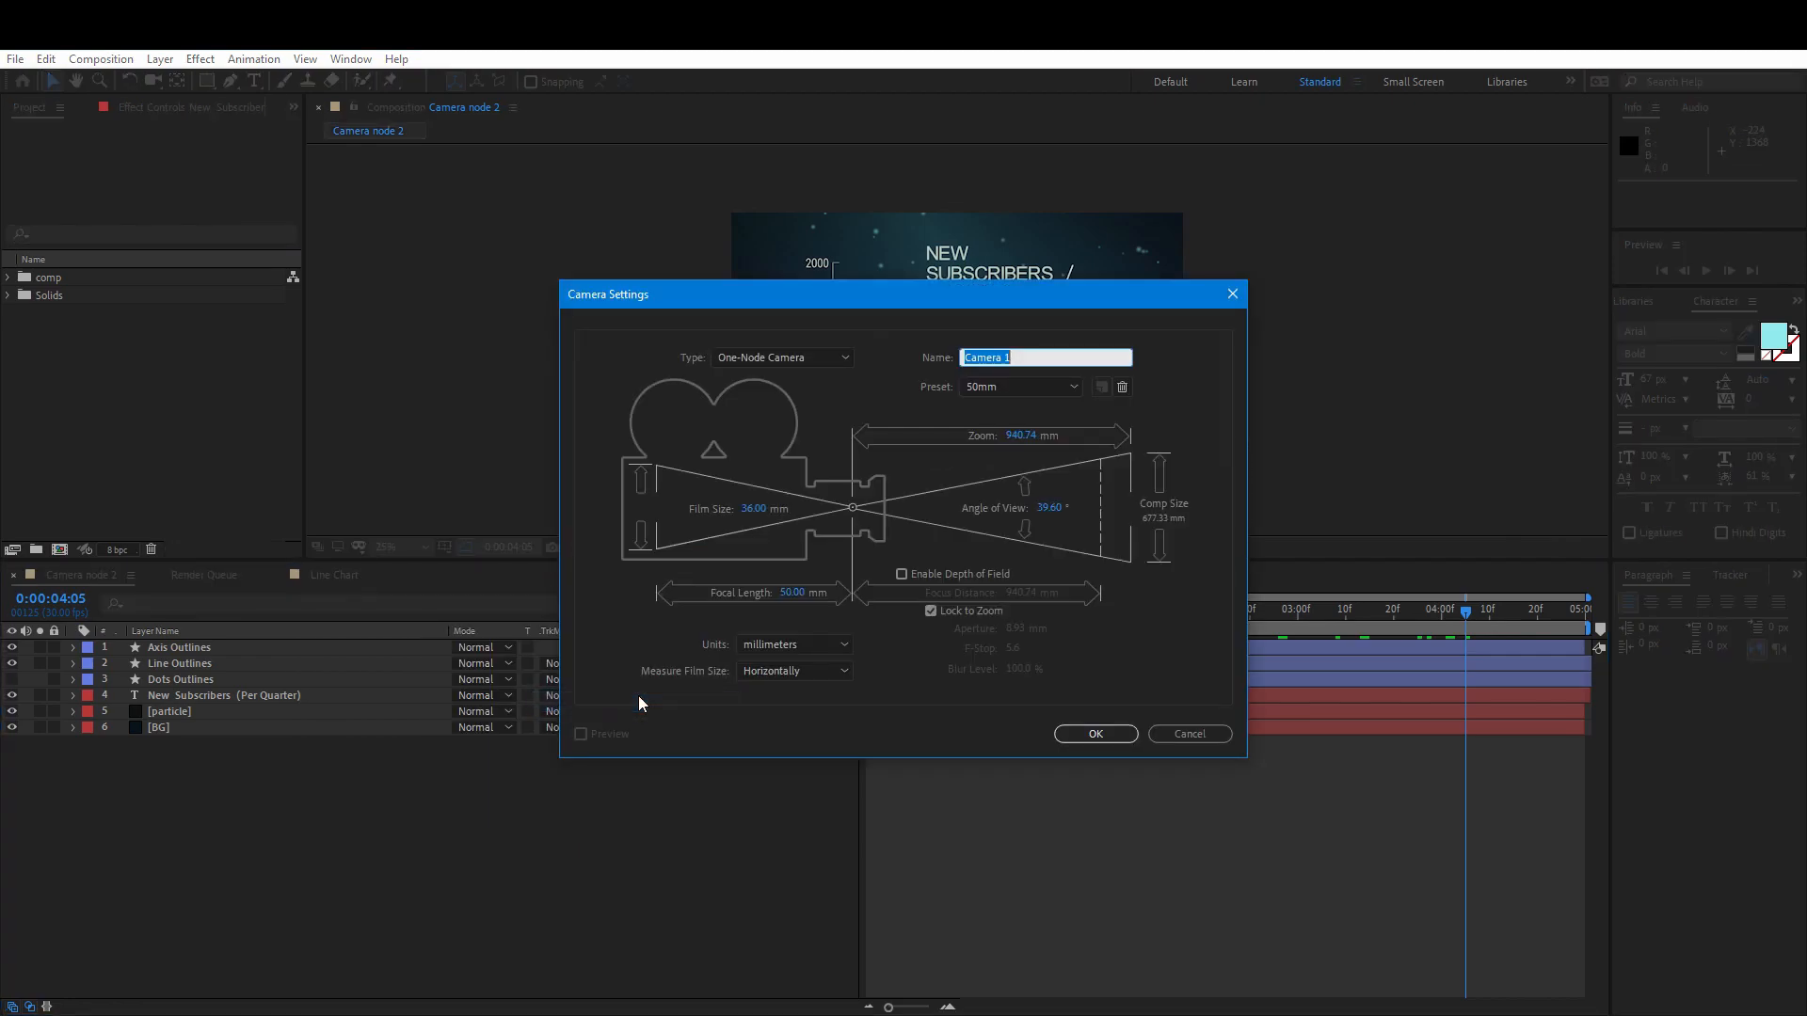
click(751, 355)
click(779, 399)
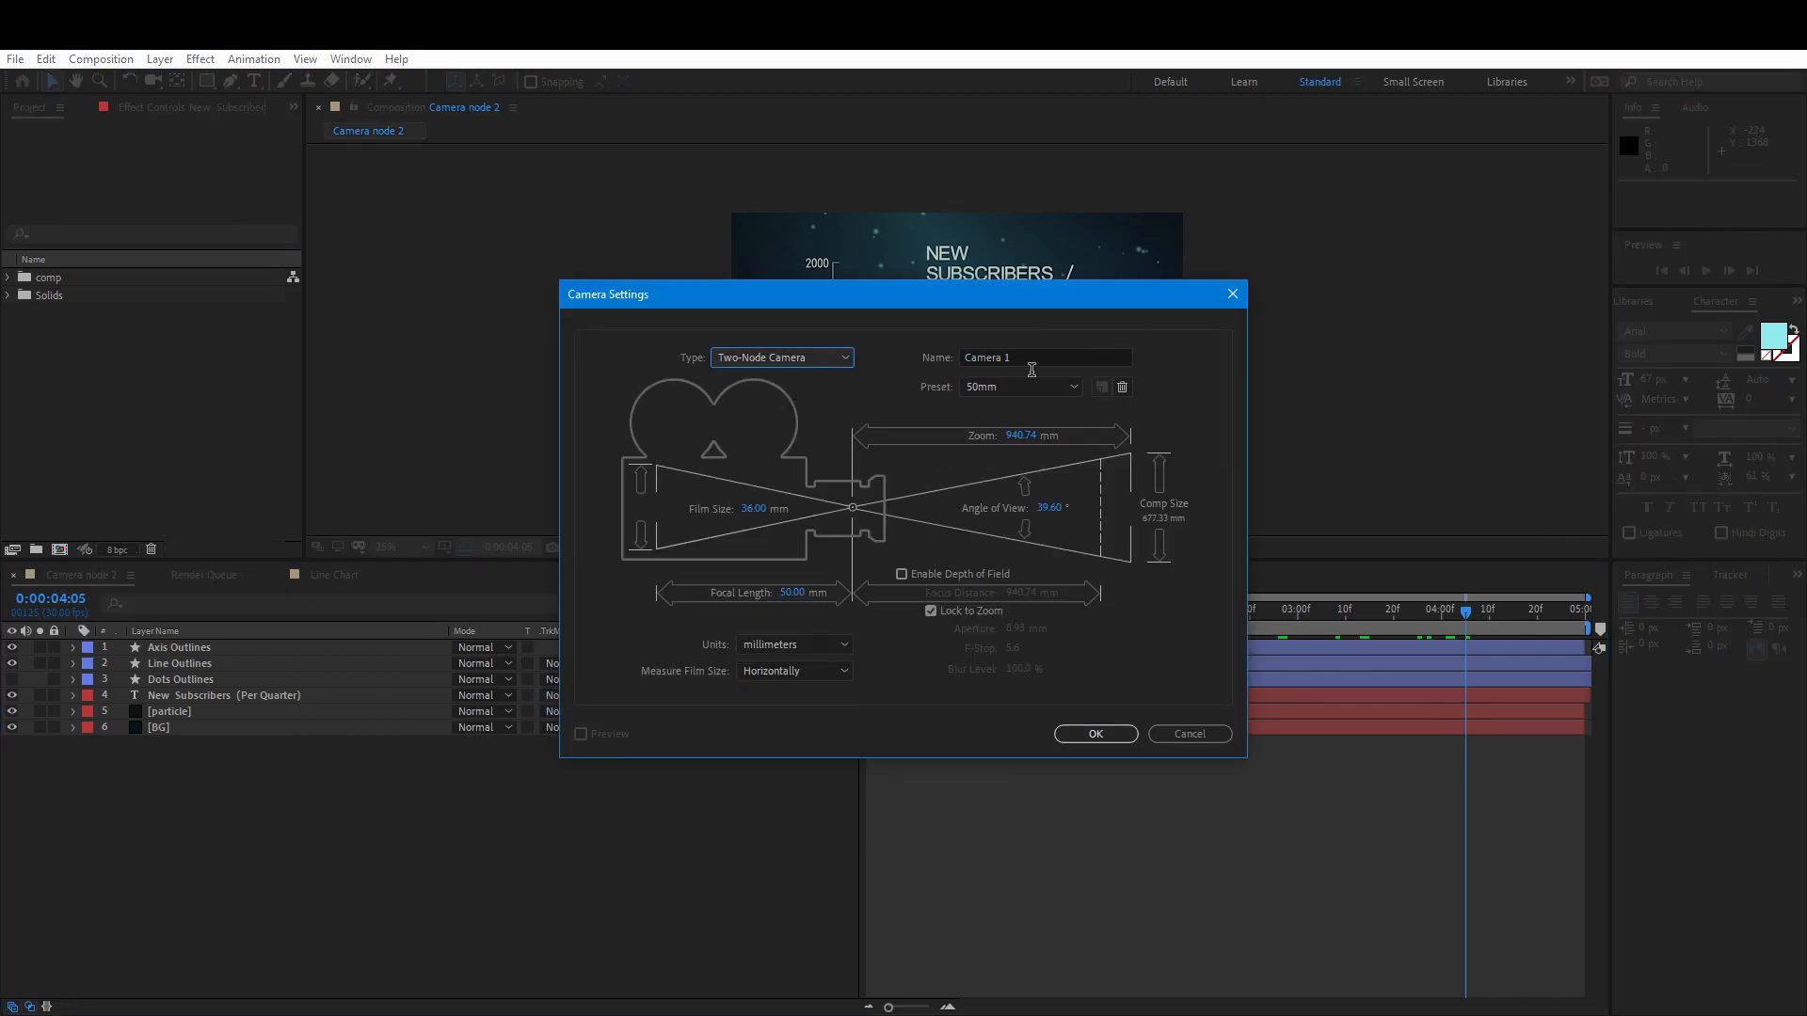
key(Tab)
text(2 node camera)
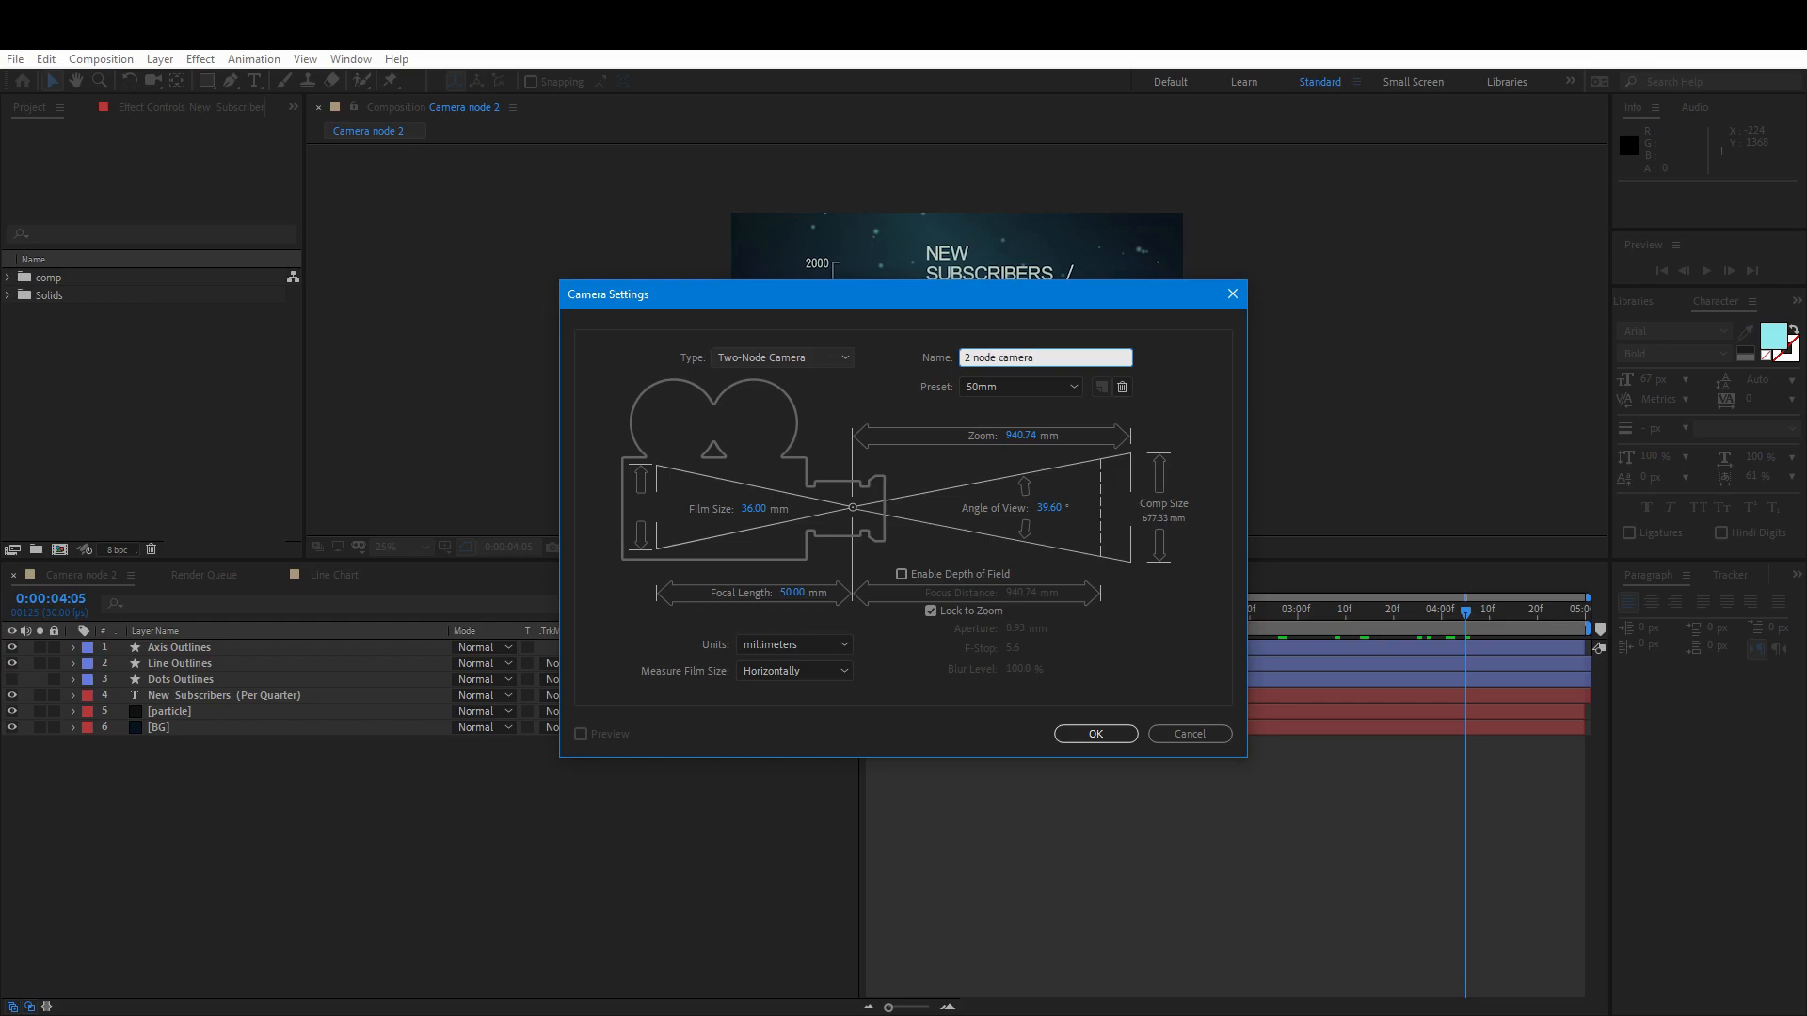
key(Return)
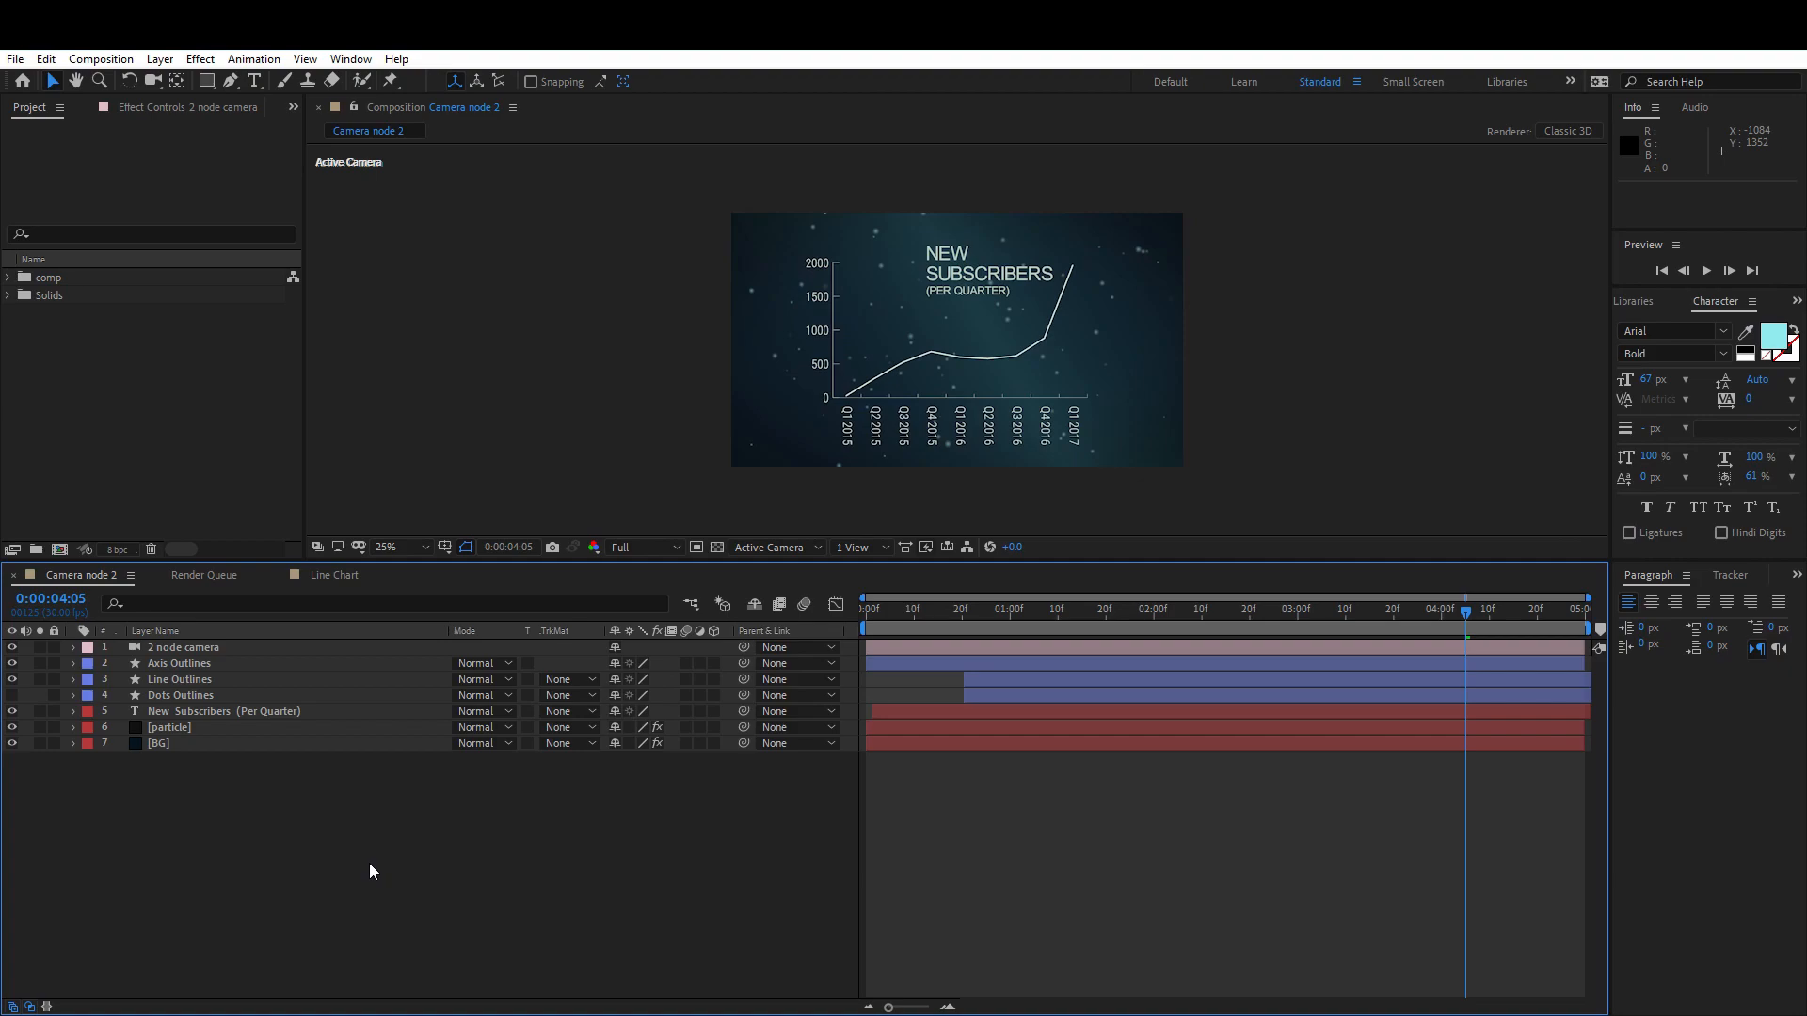
- Create a One-Node Camera named "1 node camera" with the 50mm preset
right_click(314, 810)
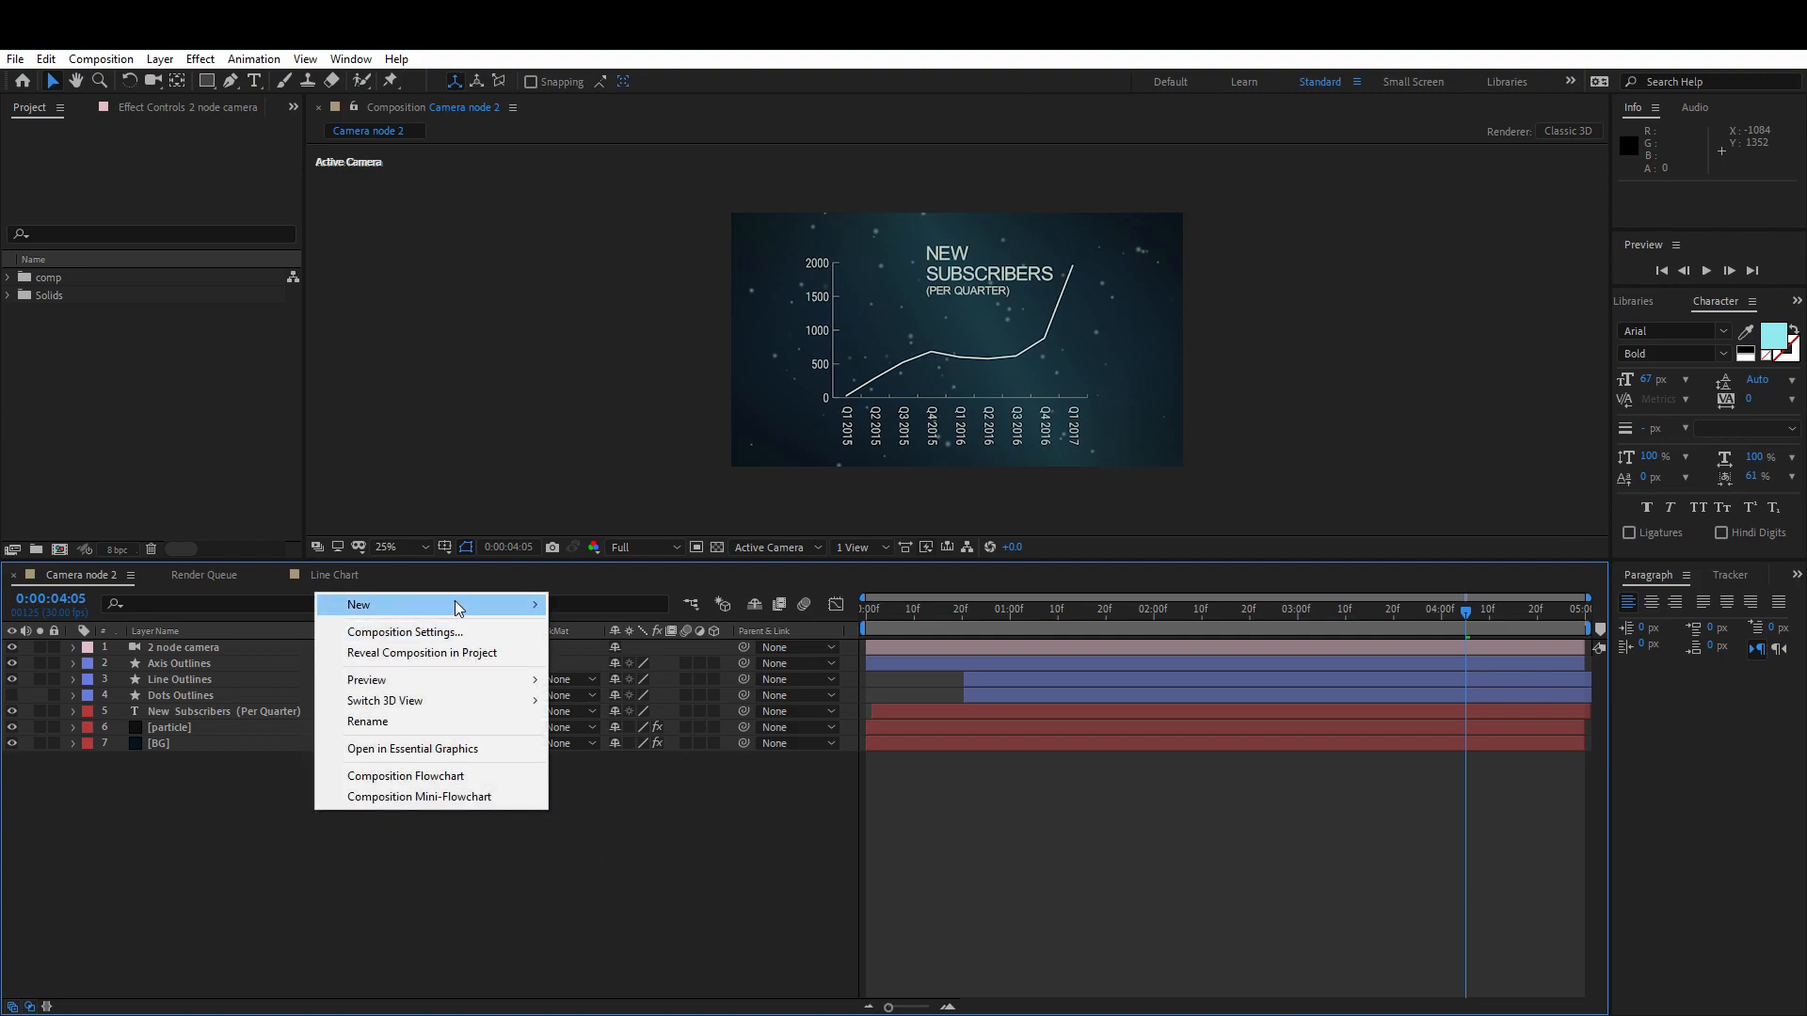
mouse_move(454, 604)
click(715, 692)
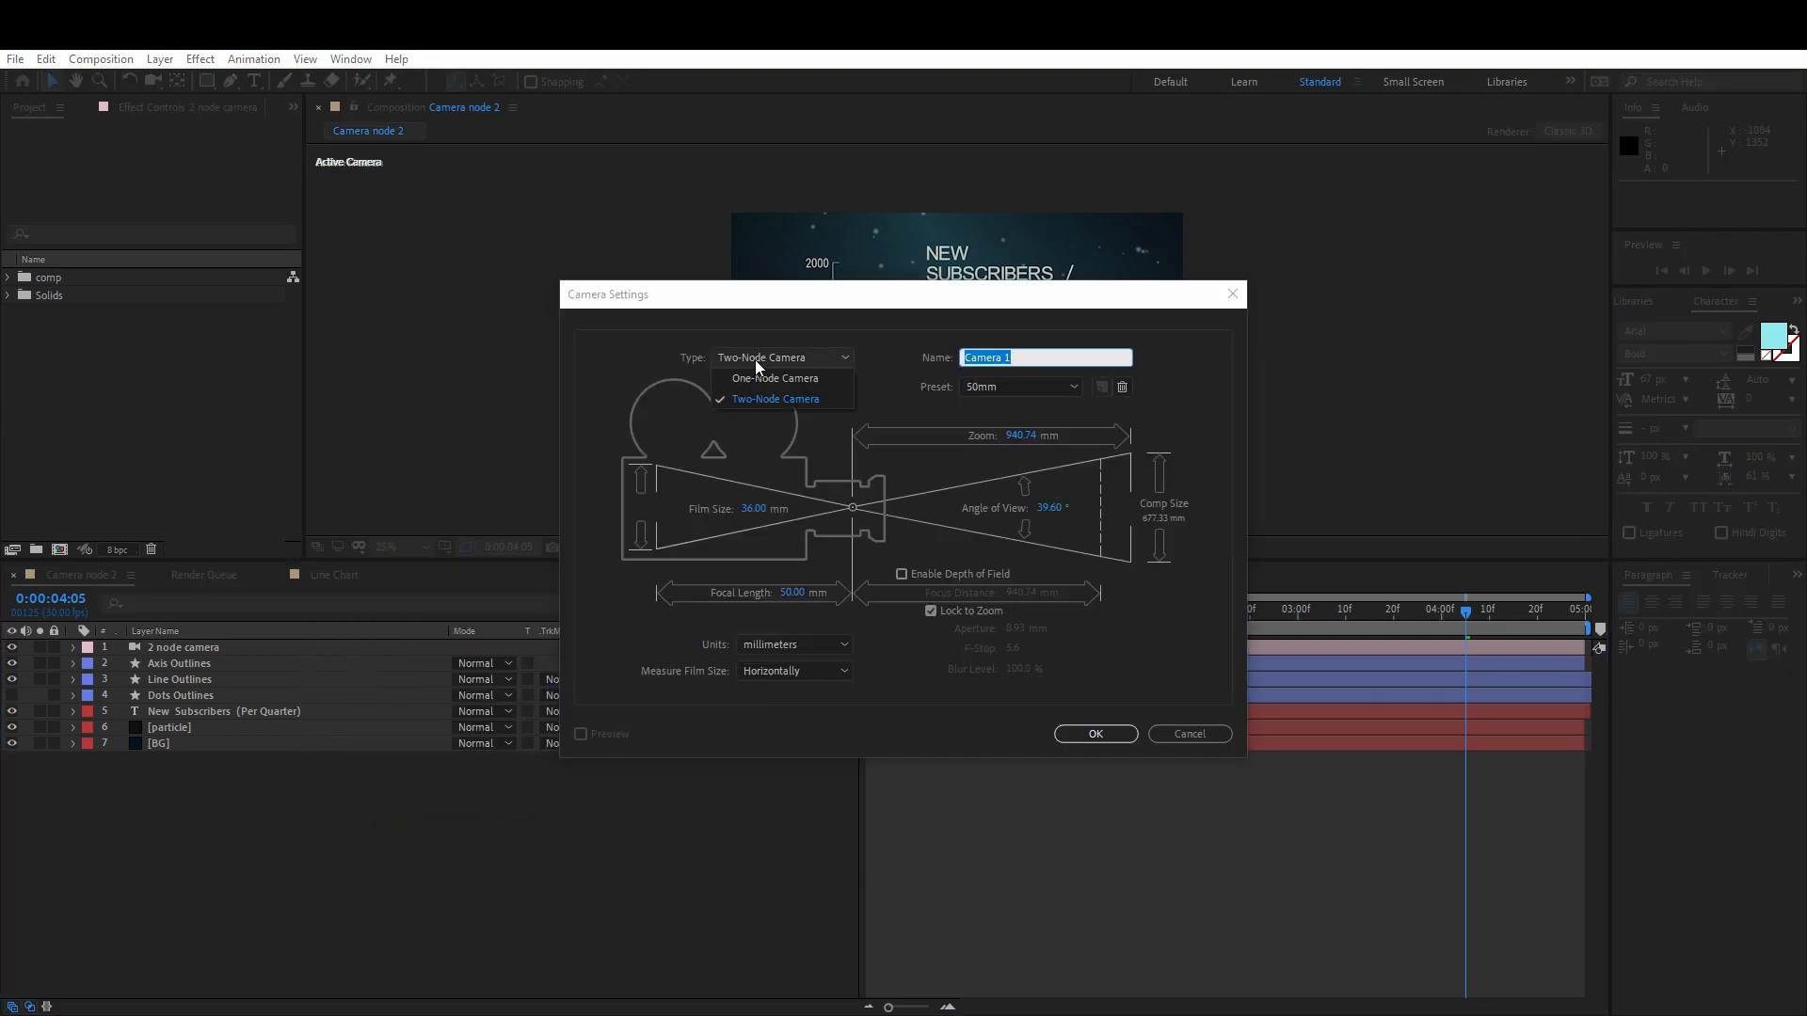
click(759, 380)
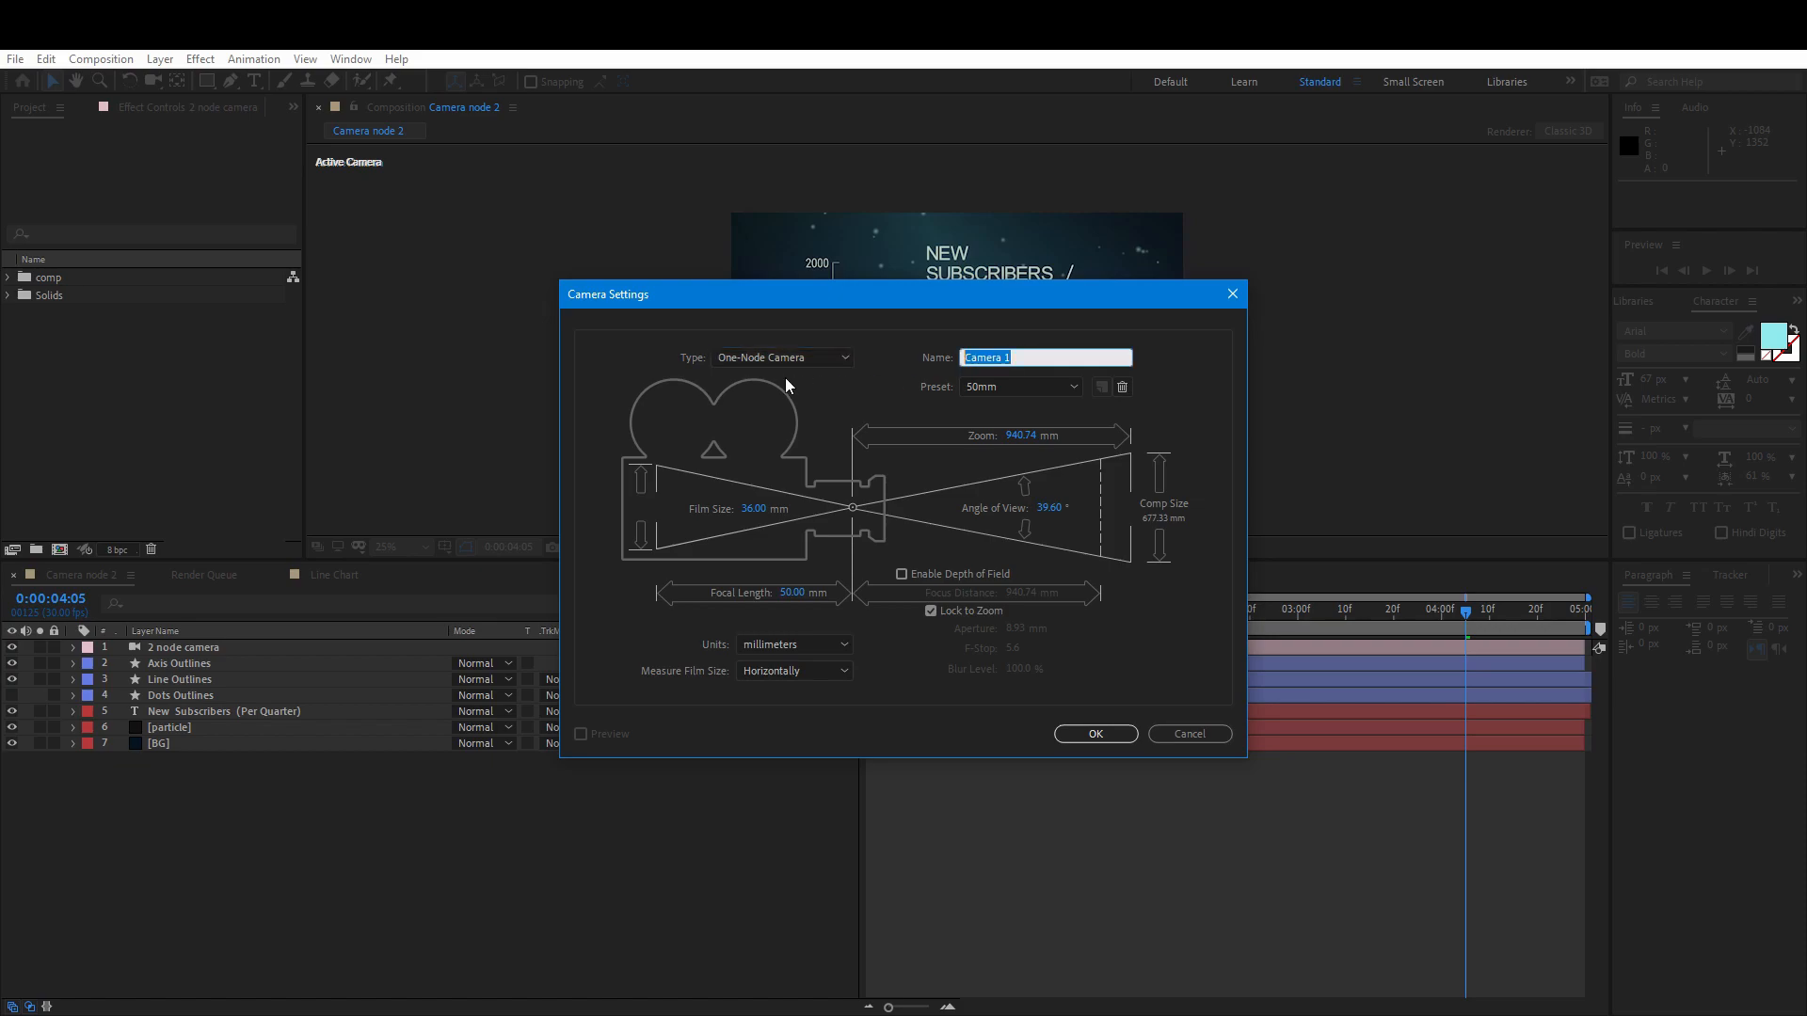
text(1 node camera)
key(Return)
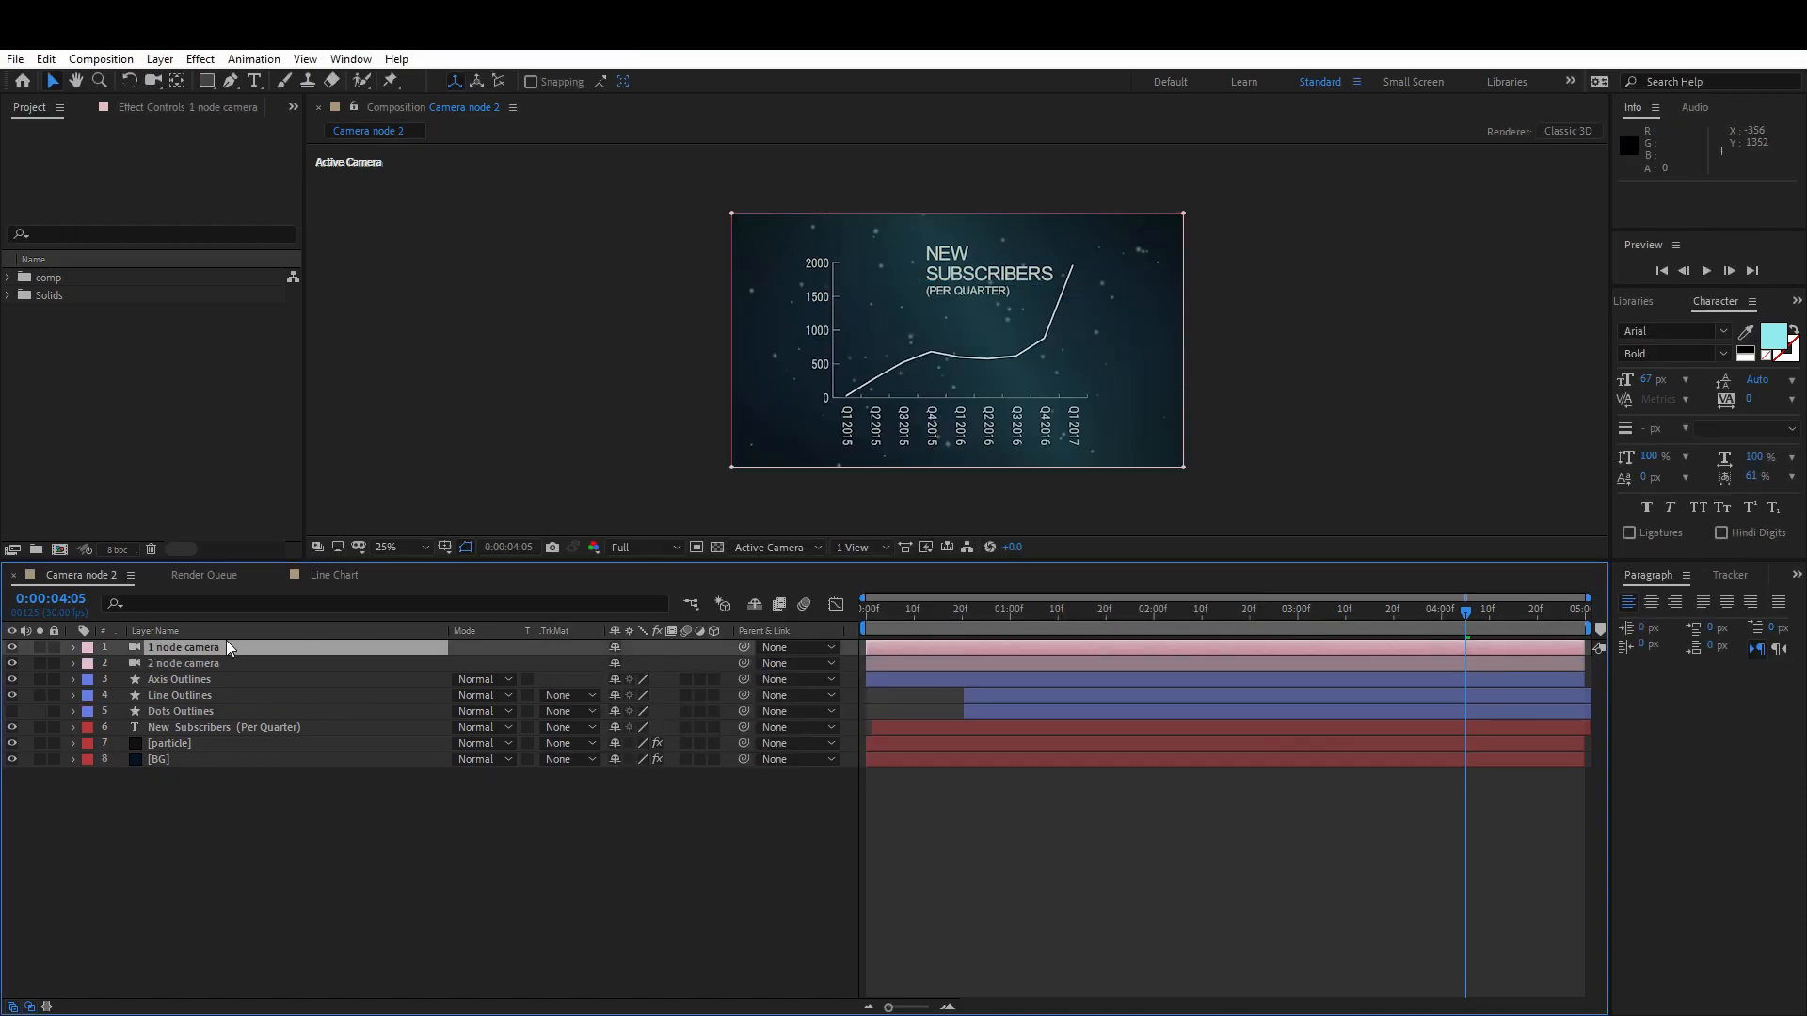
- Hide all the chart, text, particle and BG layers below the cameras and show the composition in two horizontal views
drag(12, 679, 5, 762)
click(850, 550)
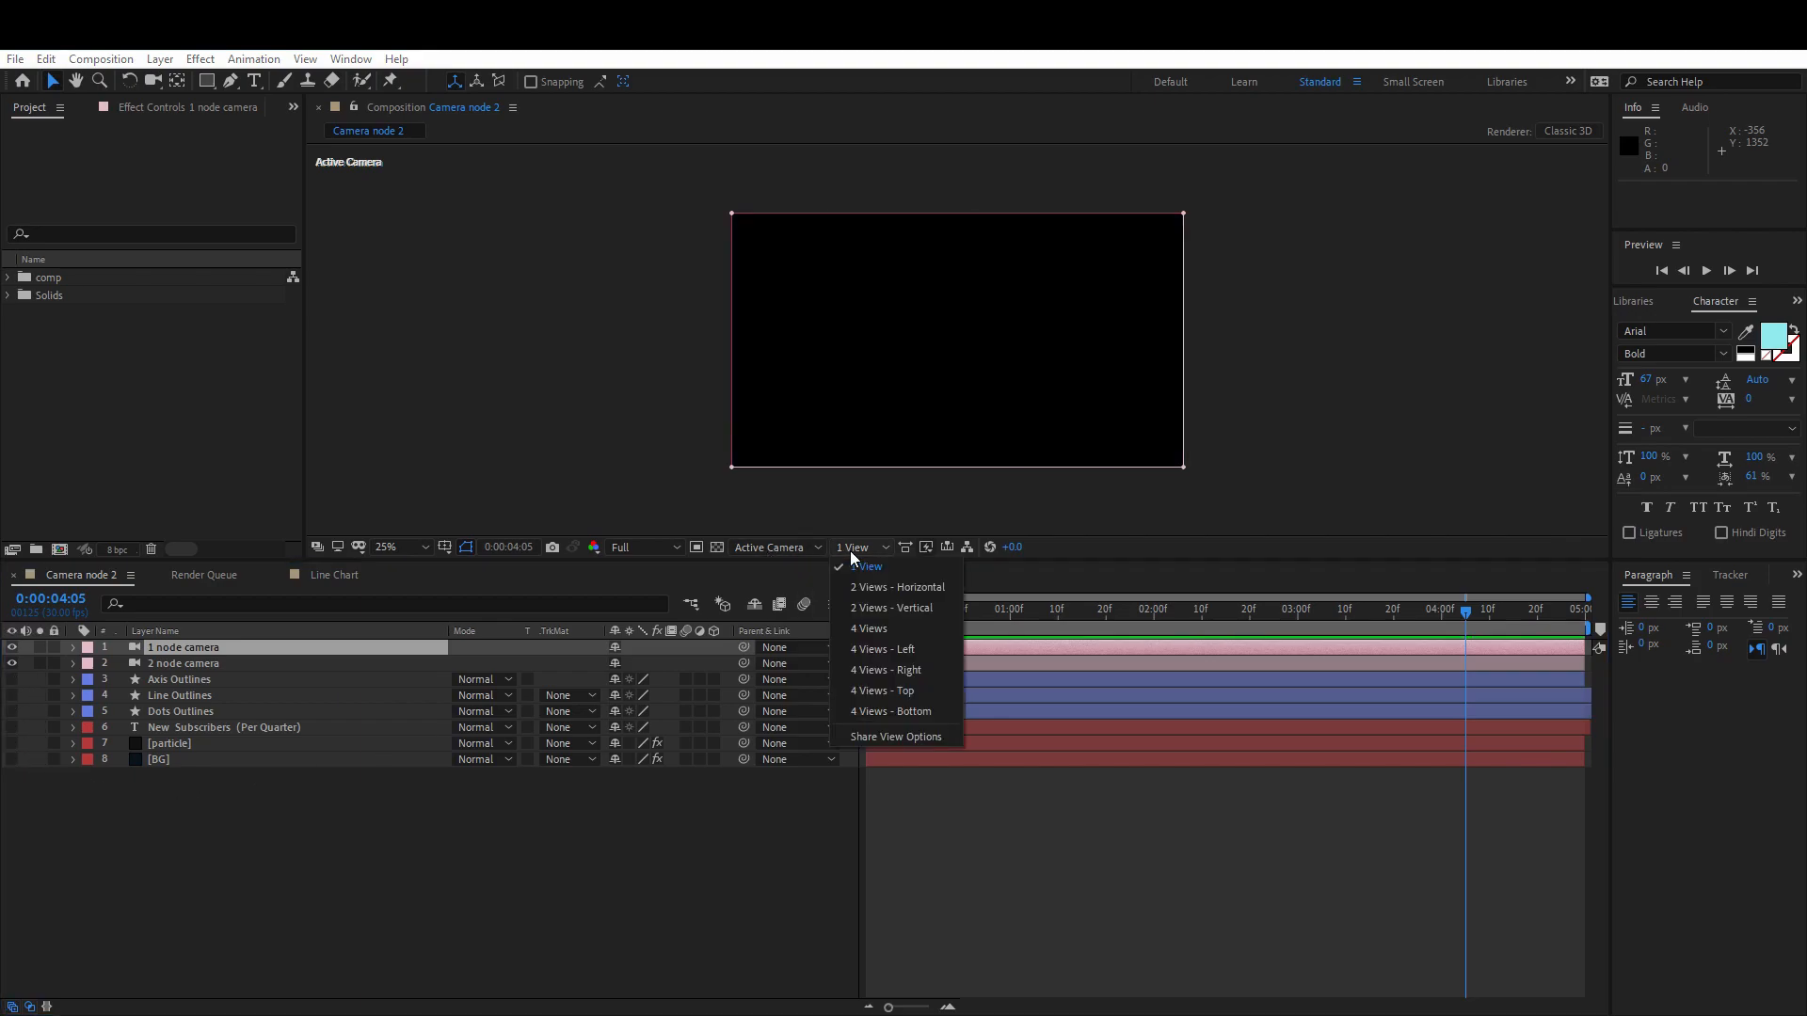
click(896, 589)
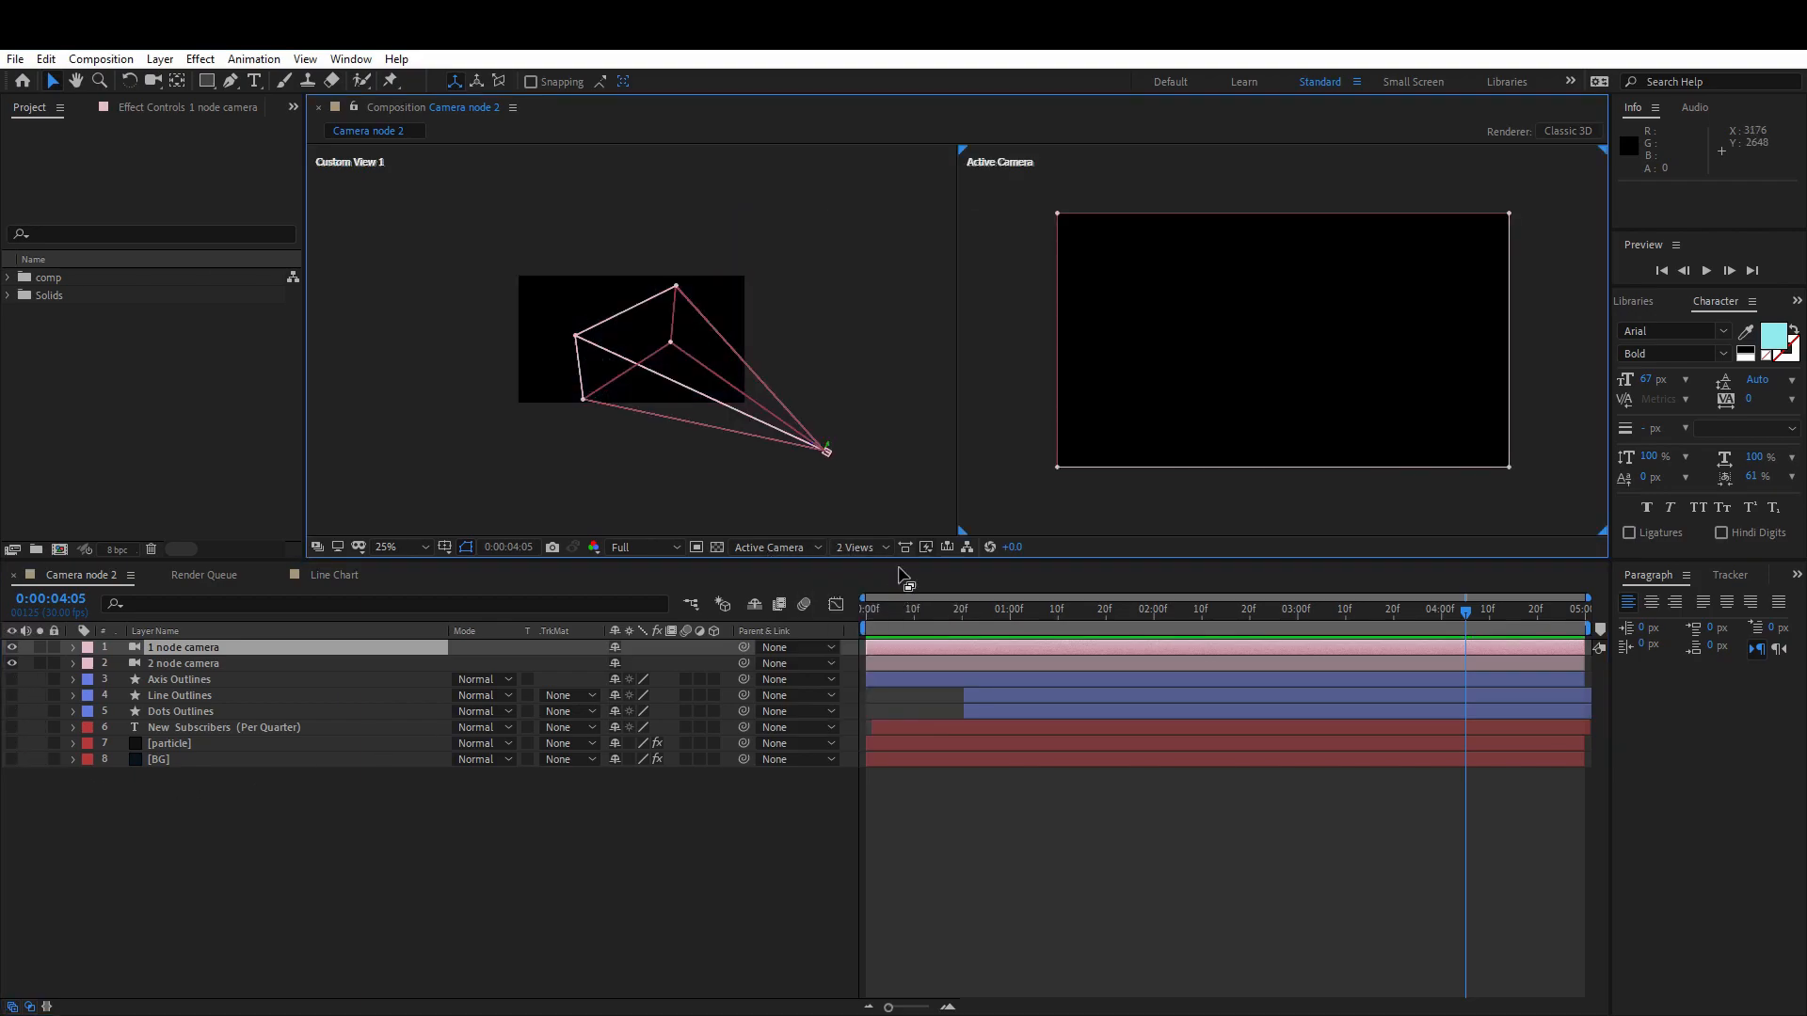
- Expand the Transform properties of both cameras and compare their Position and Point of Interest settings
click(73, 663)
click(73, 648)
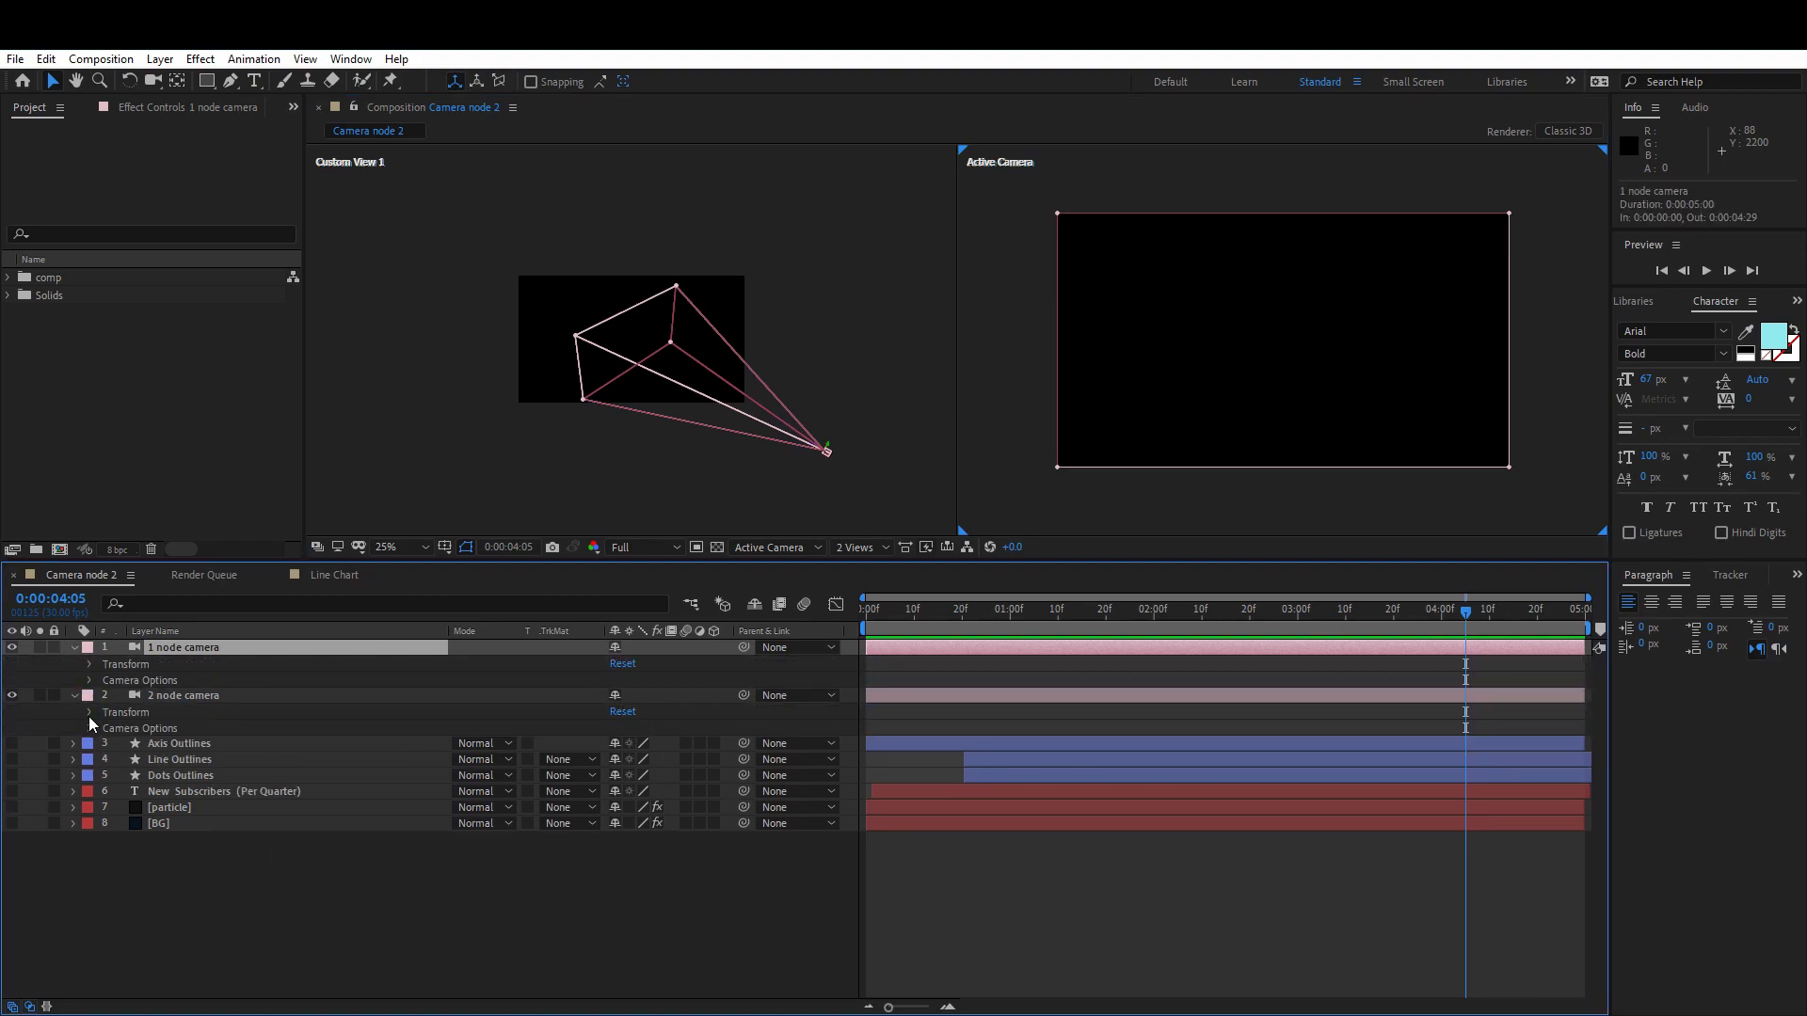
click(88, 664)
click(89, 792)
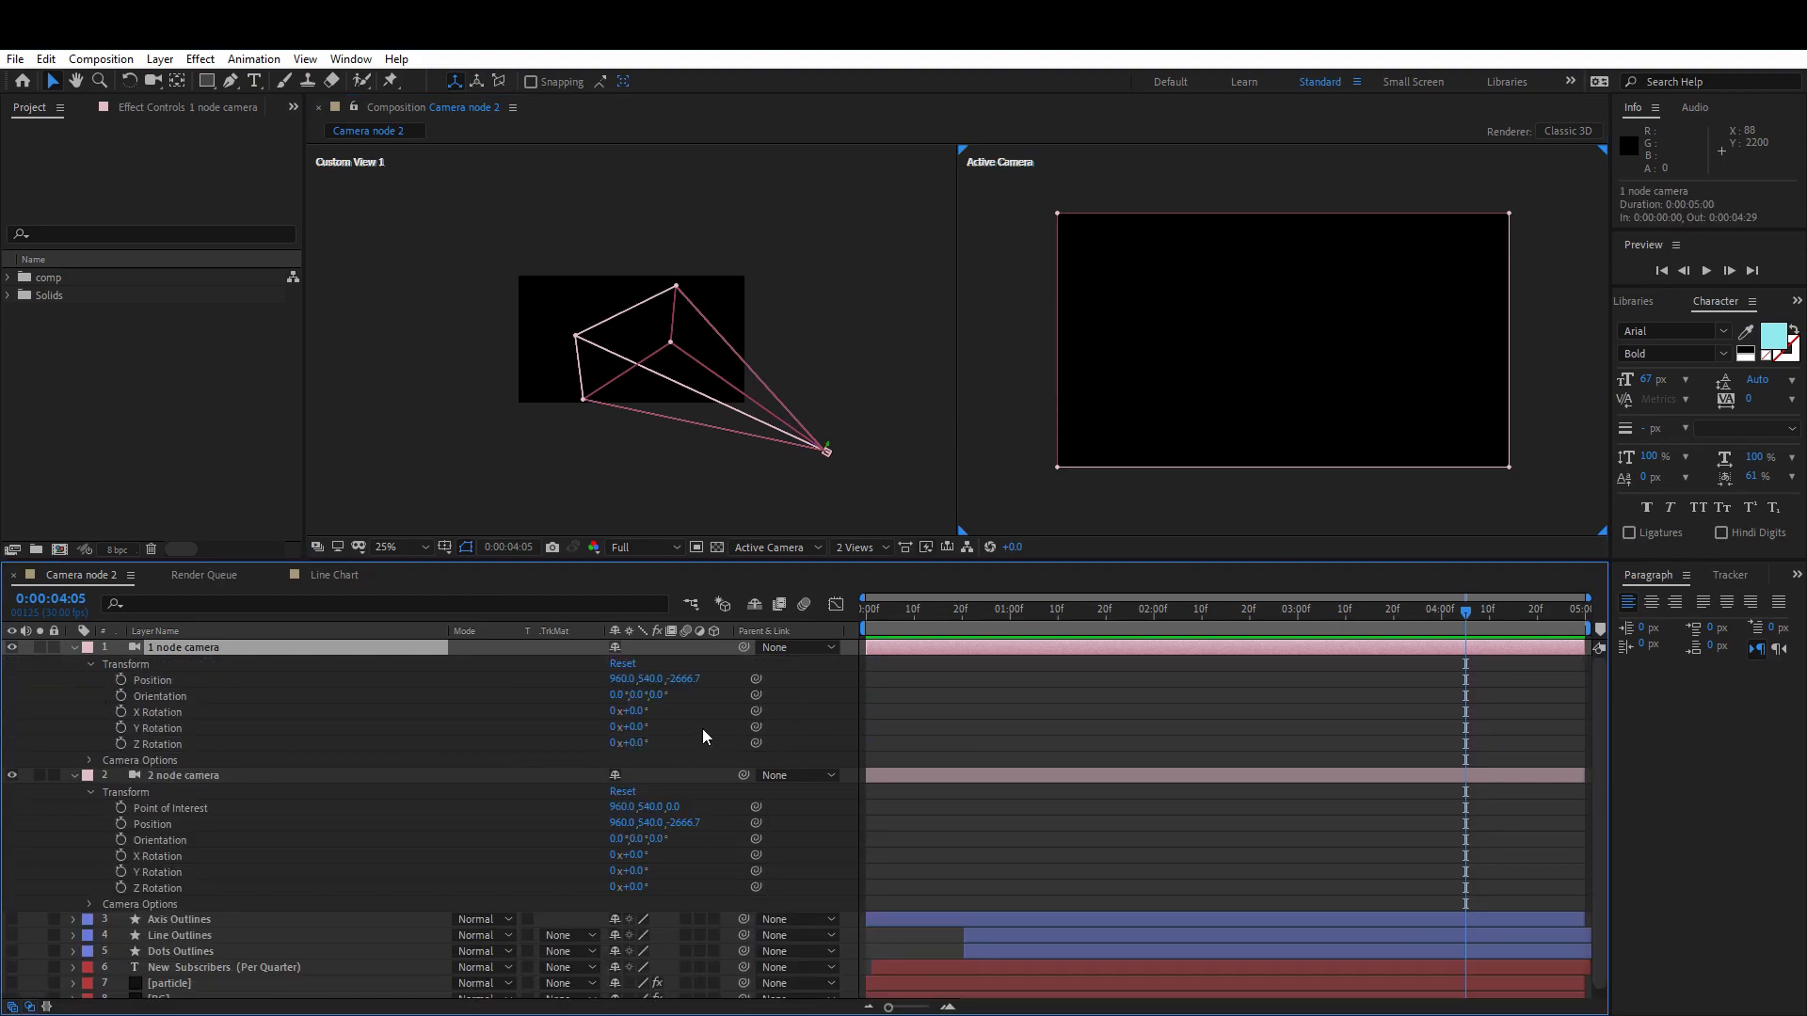
click(147, 680)
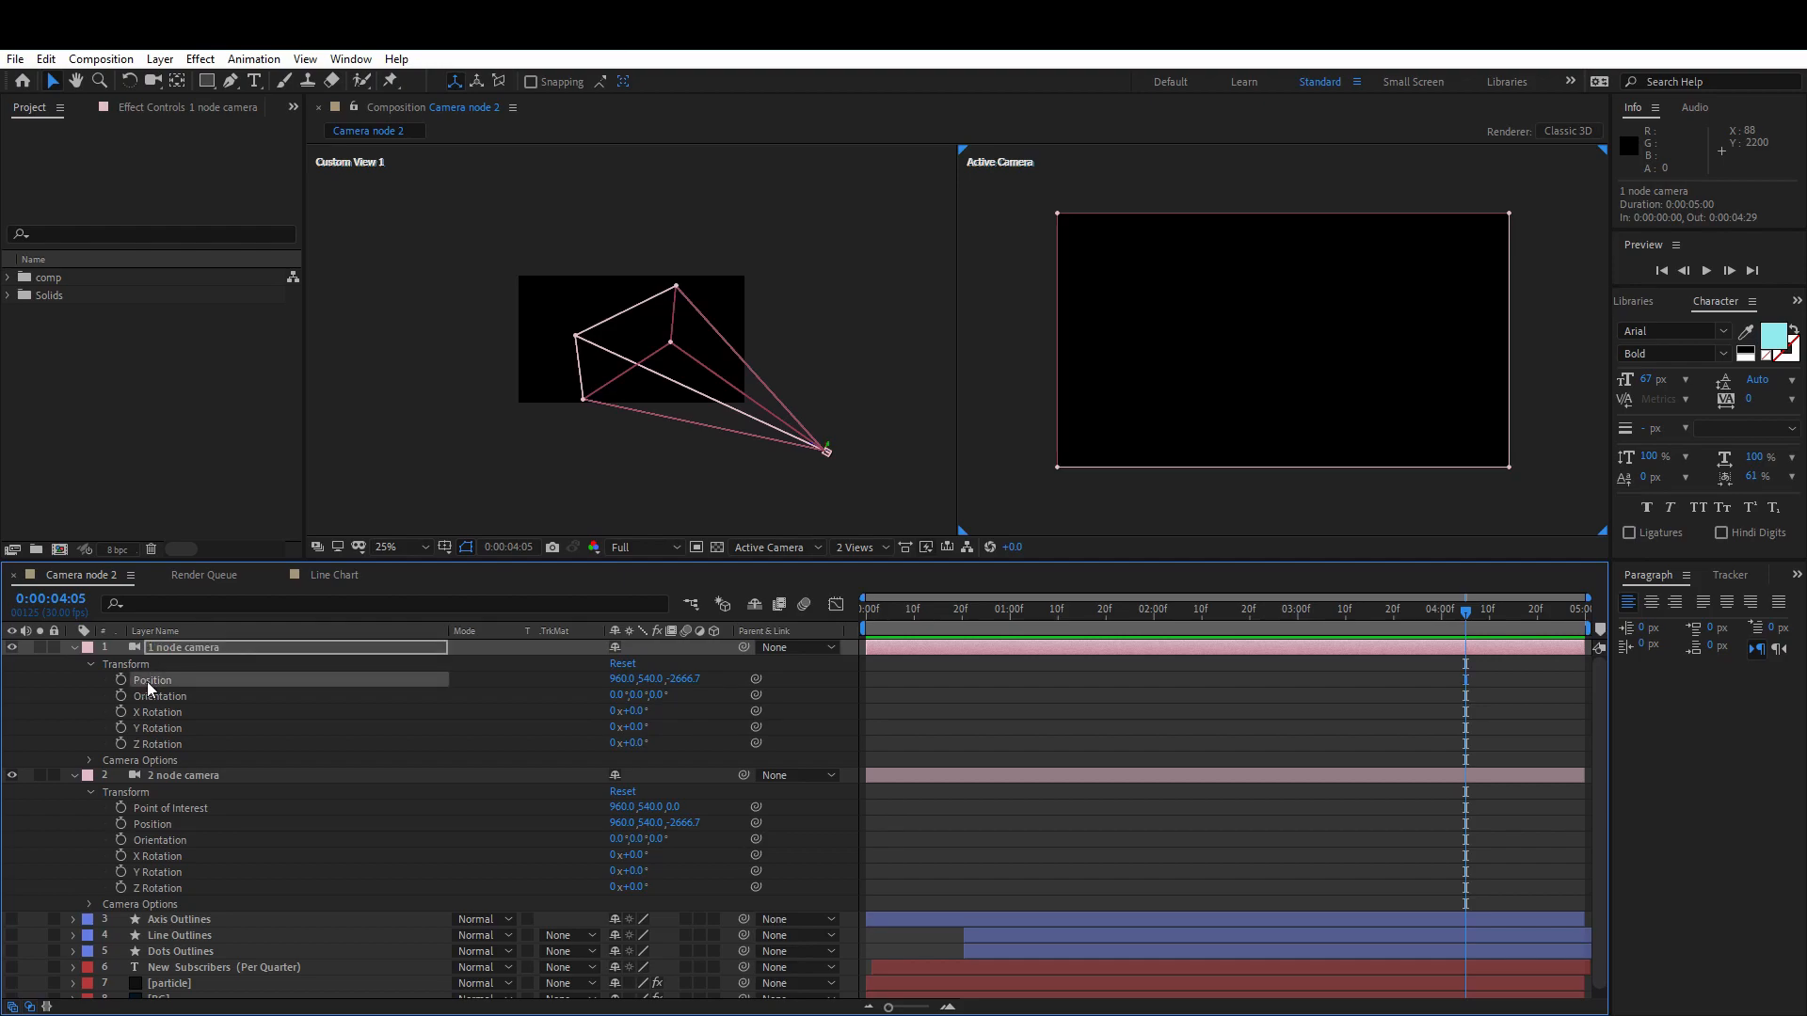
click(182, 778)
click(144, 827)
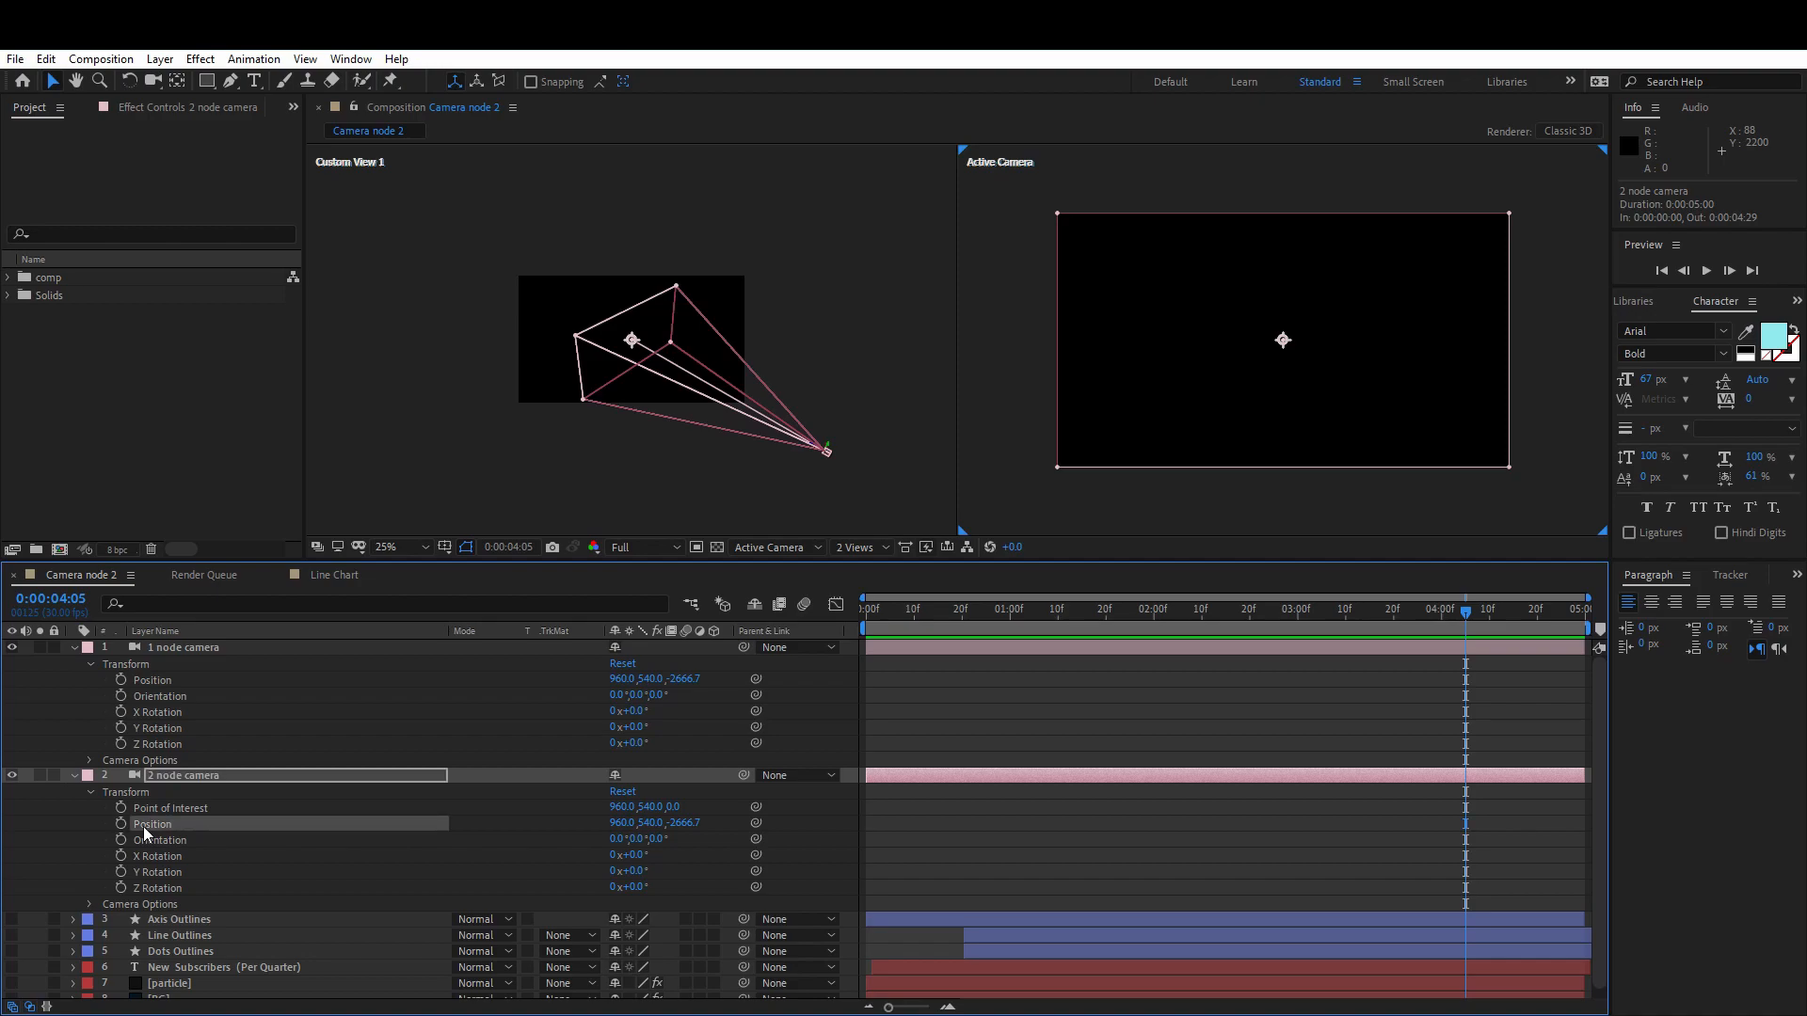
click(182, 810)
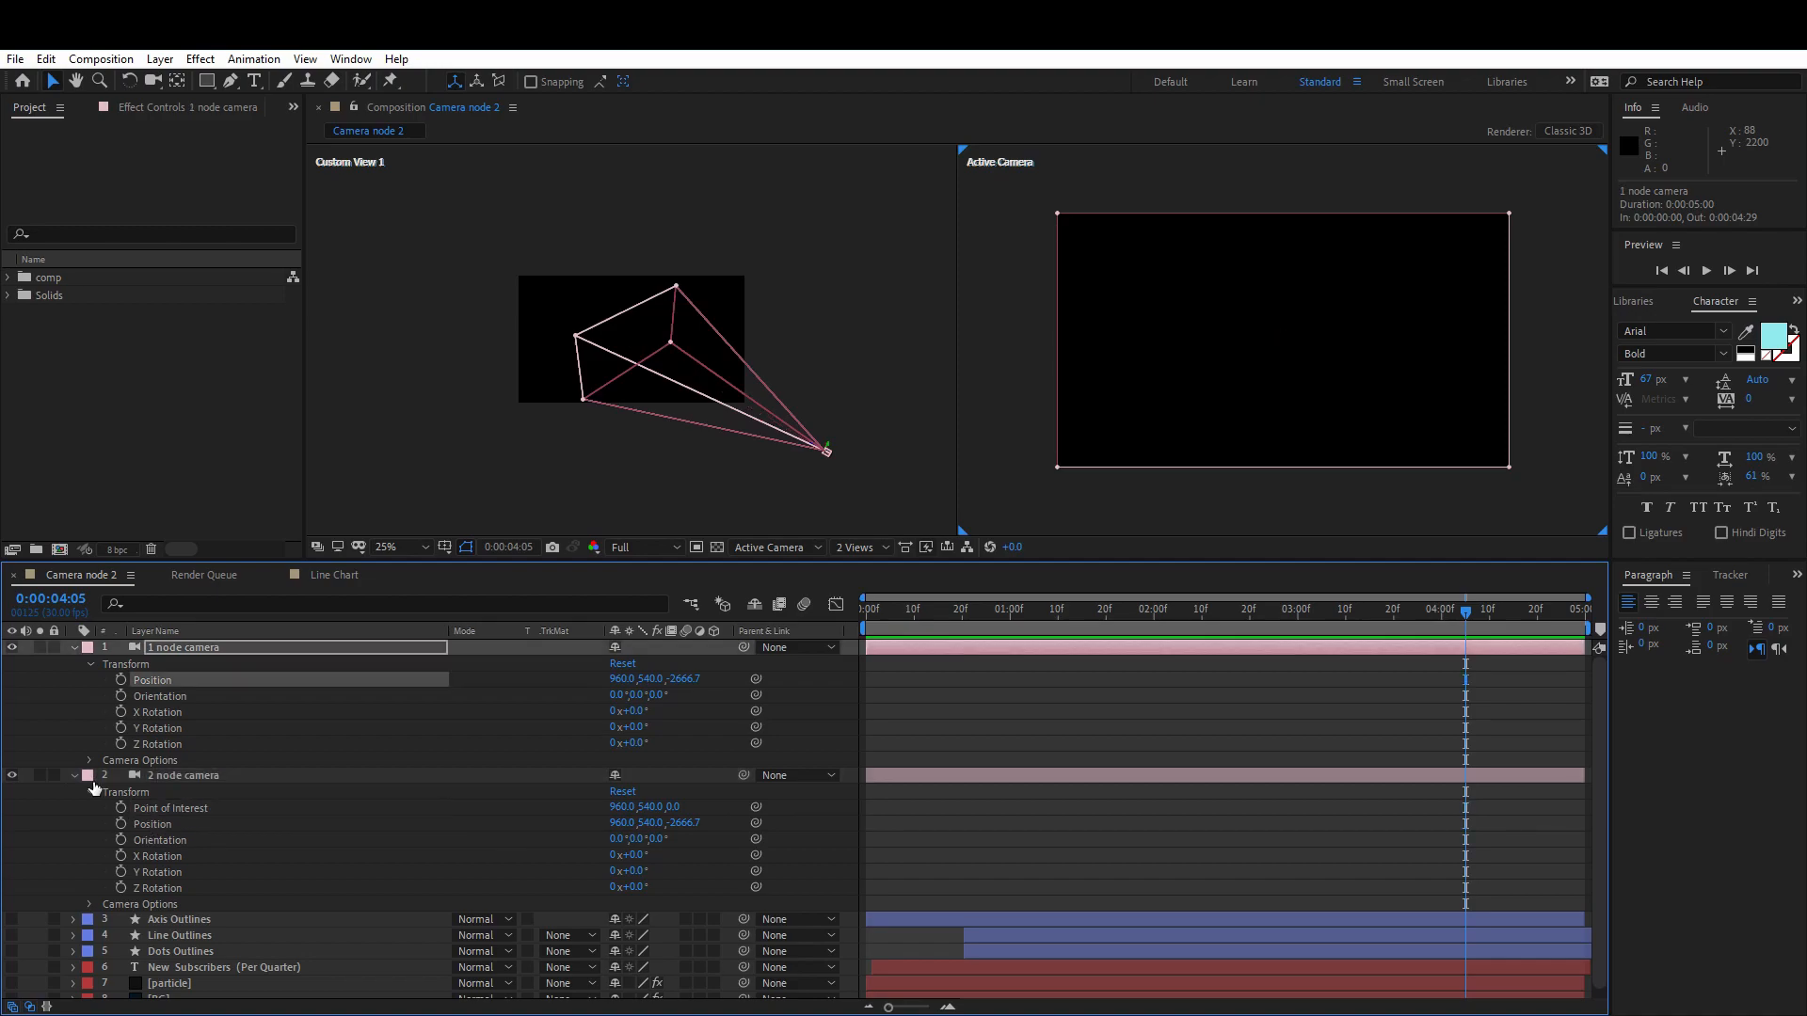
- Set the 2 node camera's label colour to Green and hide that camera layer
click(86, 777)
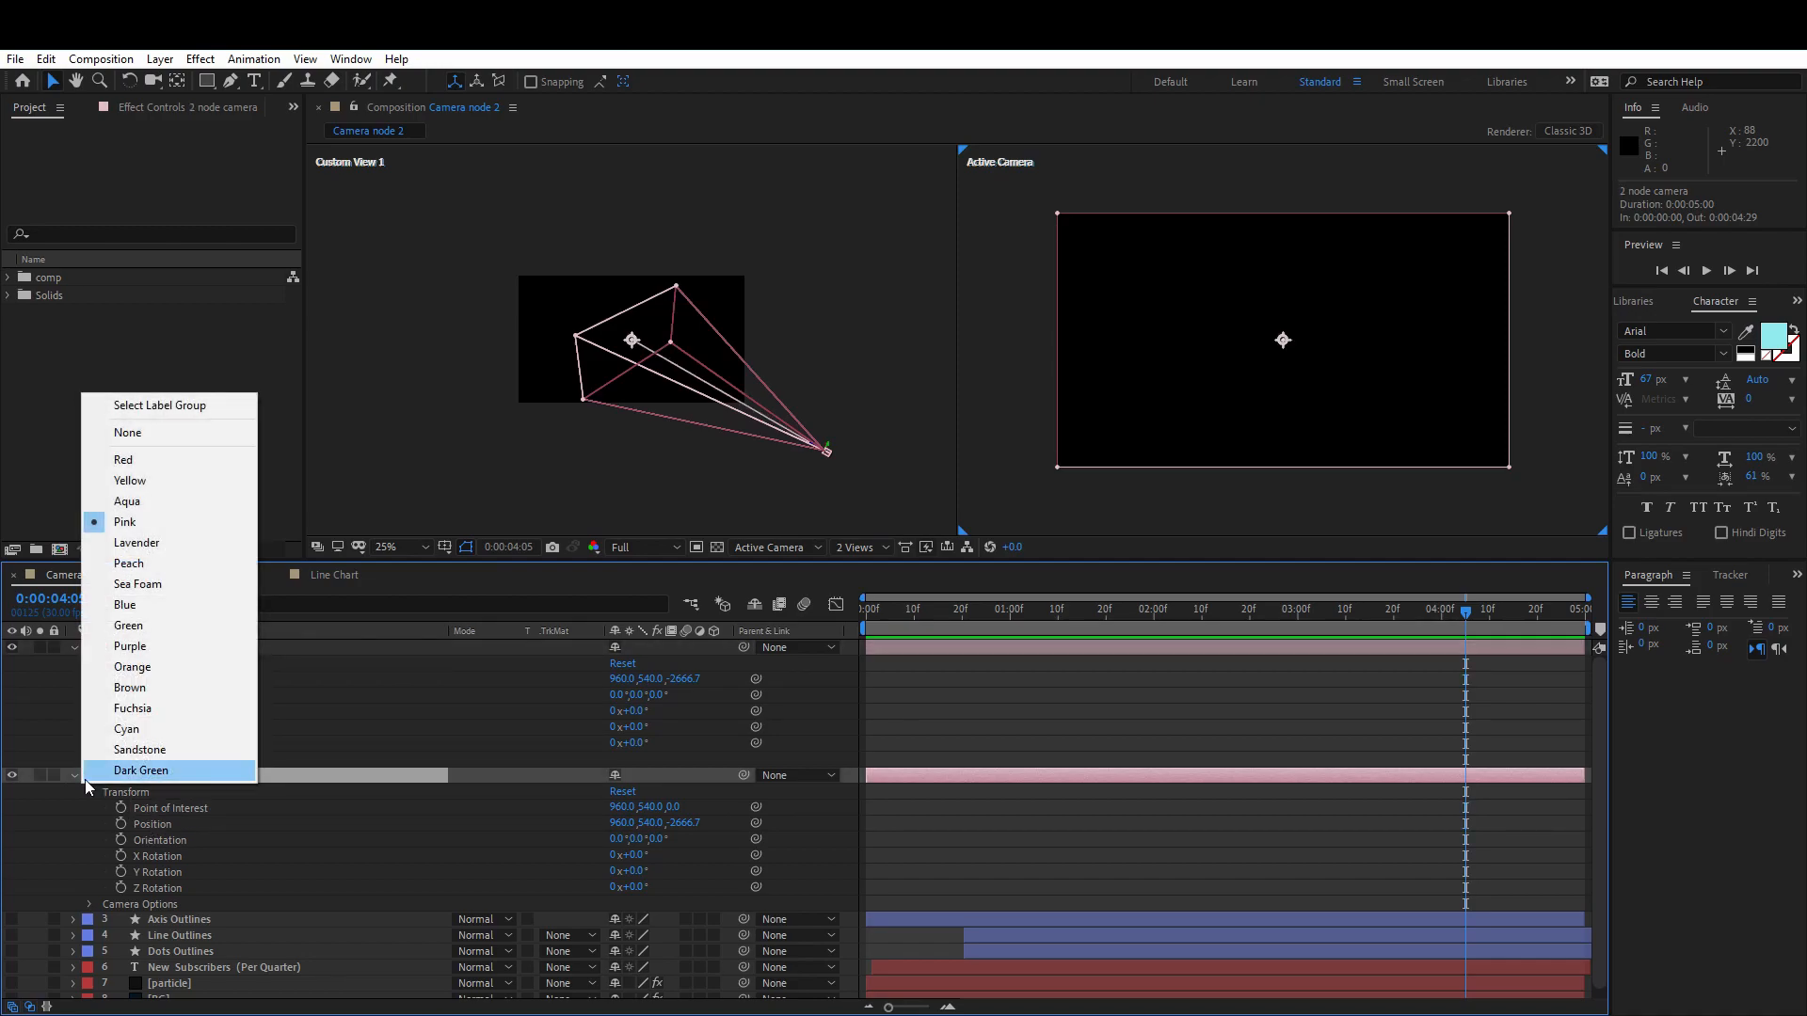
click(143, 627)
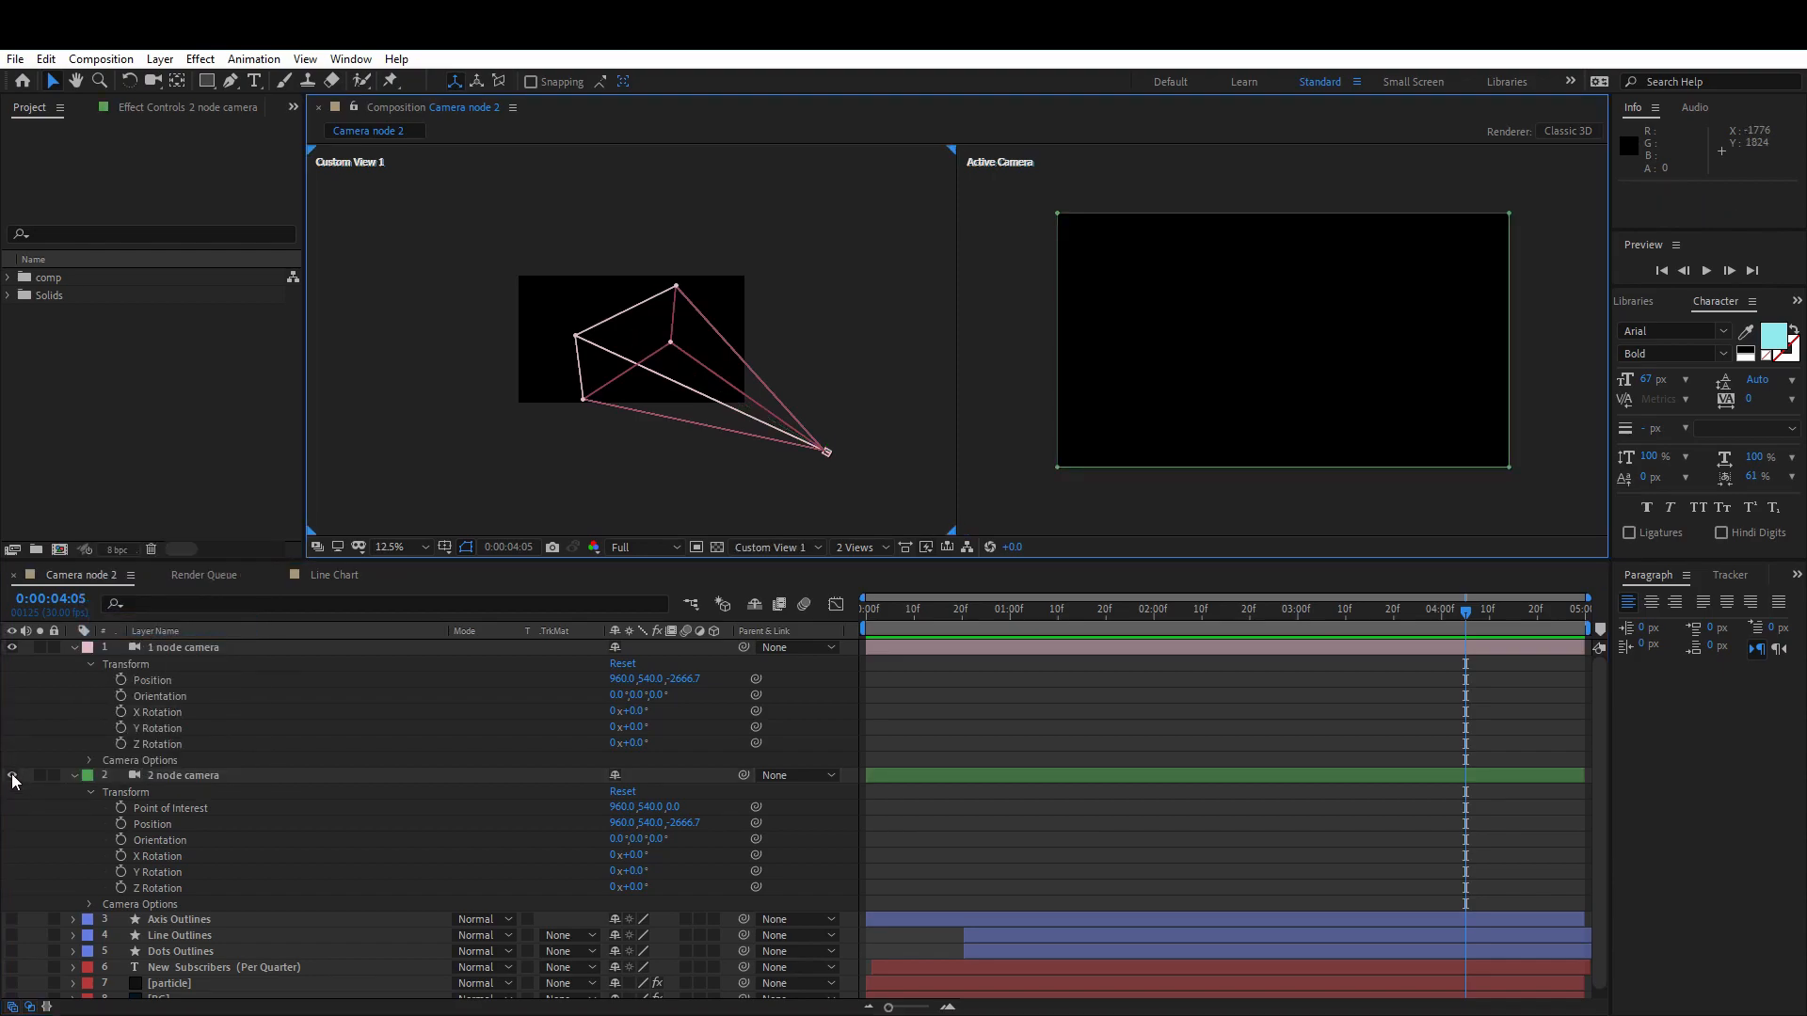
- Offset the 1 node camera's Position along X, Y and Z, ending at about X 1066
click(220, 678)
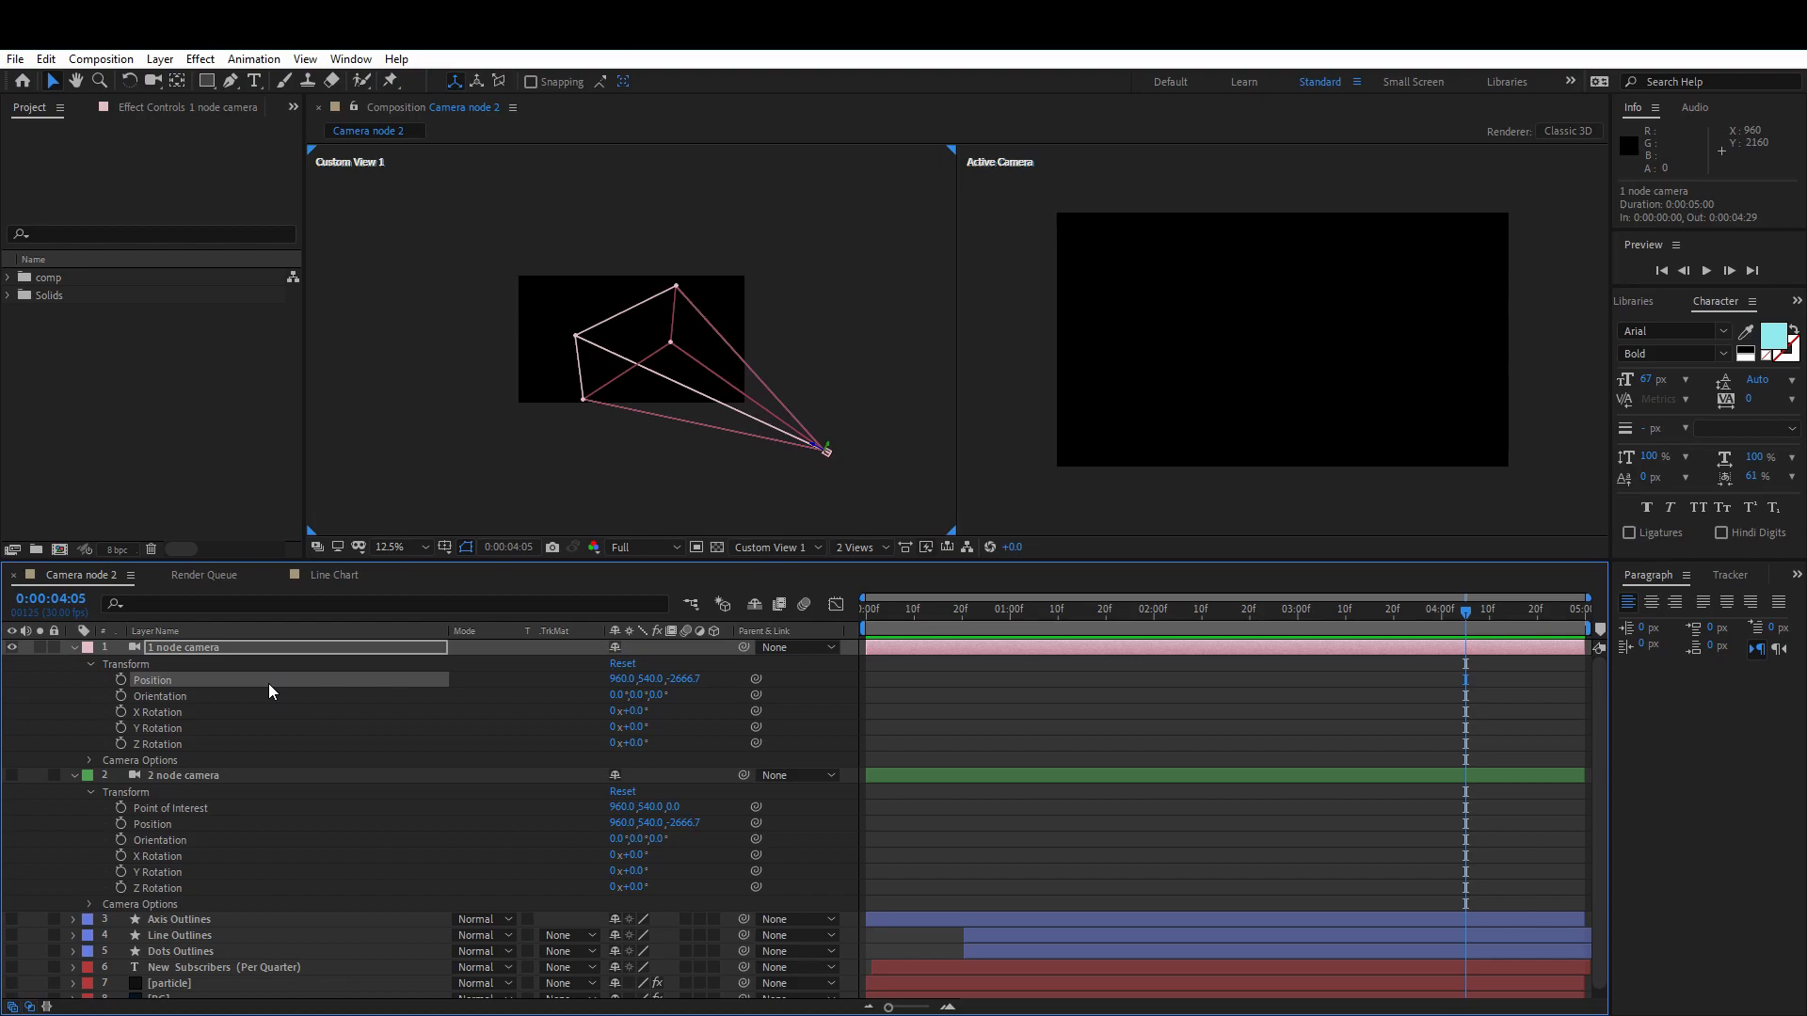
drag(622, 678, 722, 670)
drag(656, 678, 393, 679)
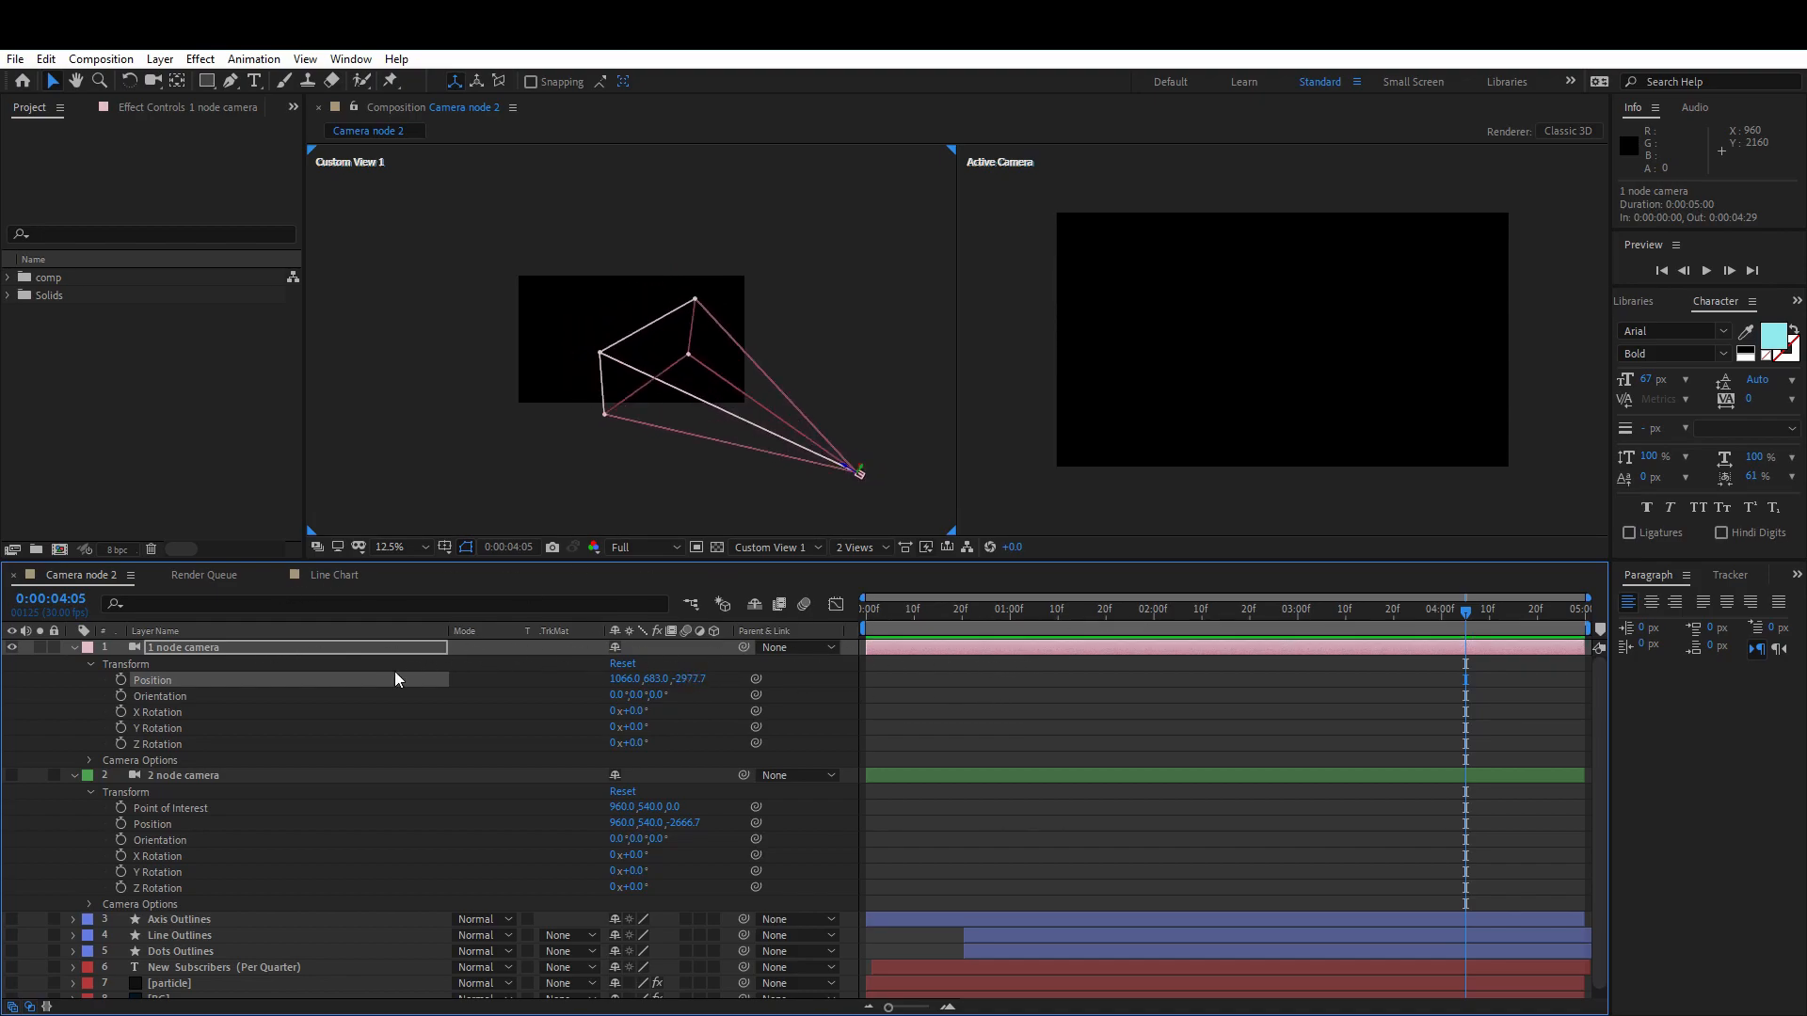
- Collapse and hide the 1 node camera layer, and make the 2 node camera visible
click(74, 648)
click(11, 648)
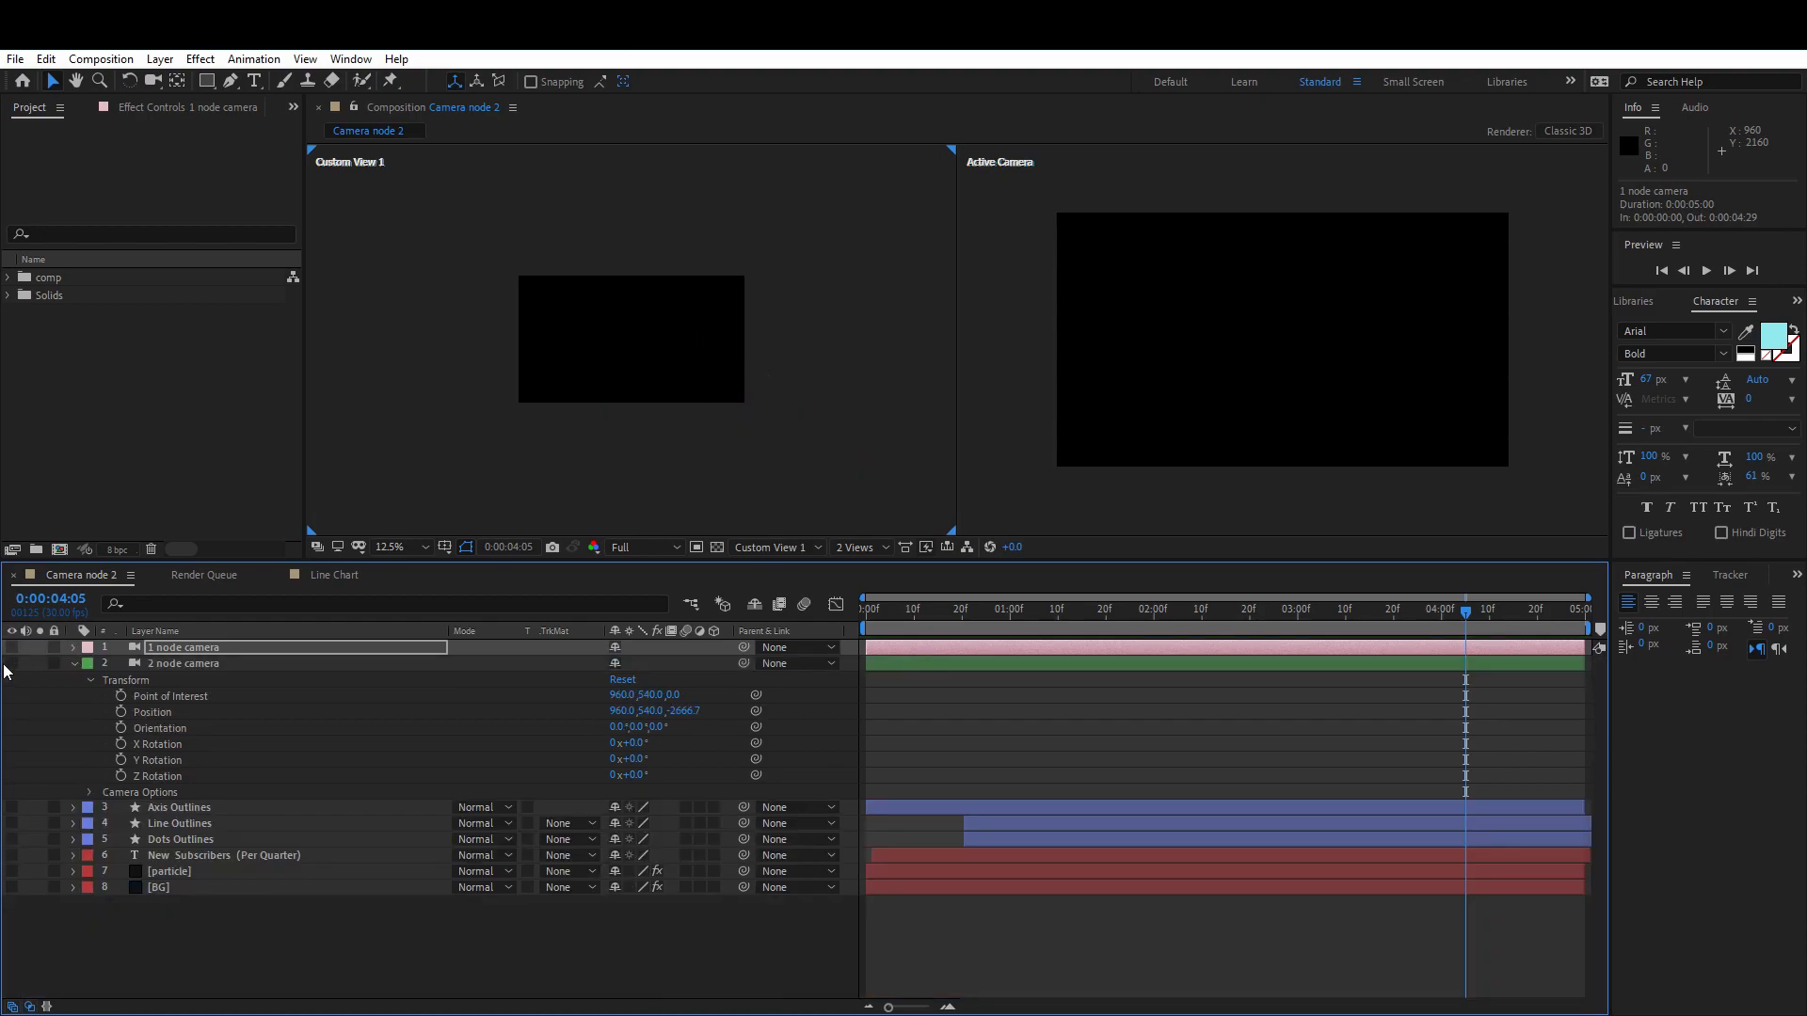
click(11, 664)
- Try shifting the 2 node camera's Position along X, Y and Z to see how it turns around its Point of Interest
click(155, 713)
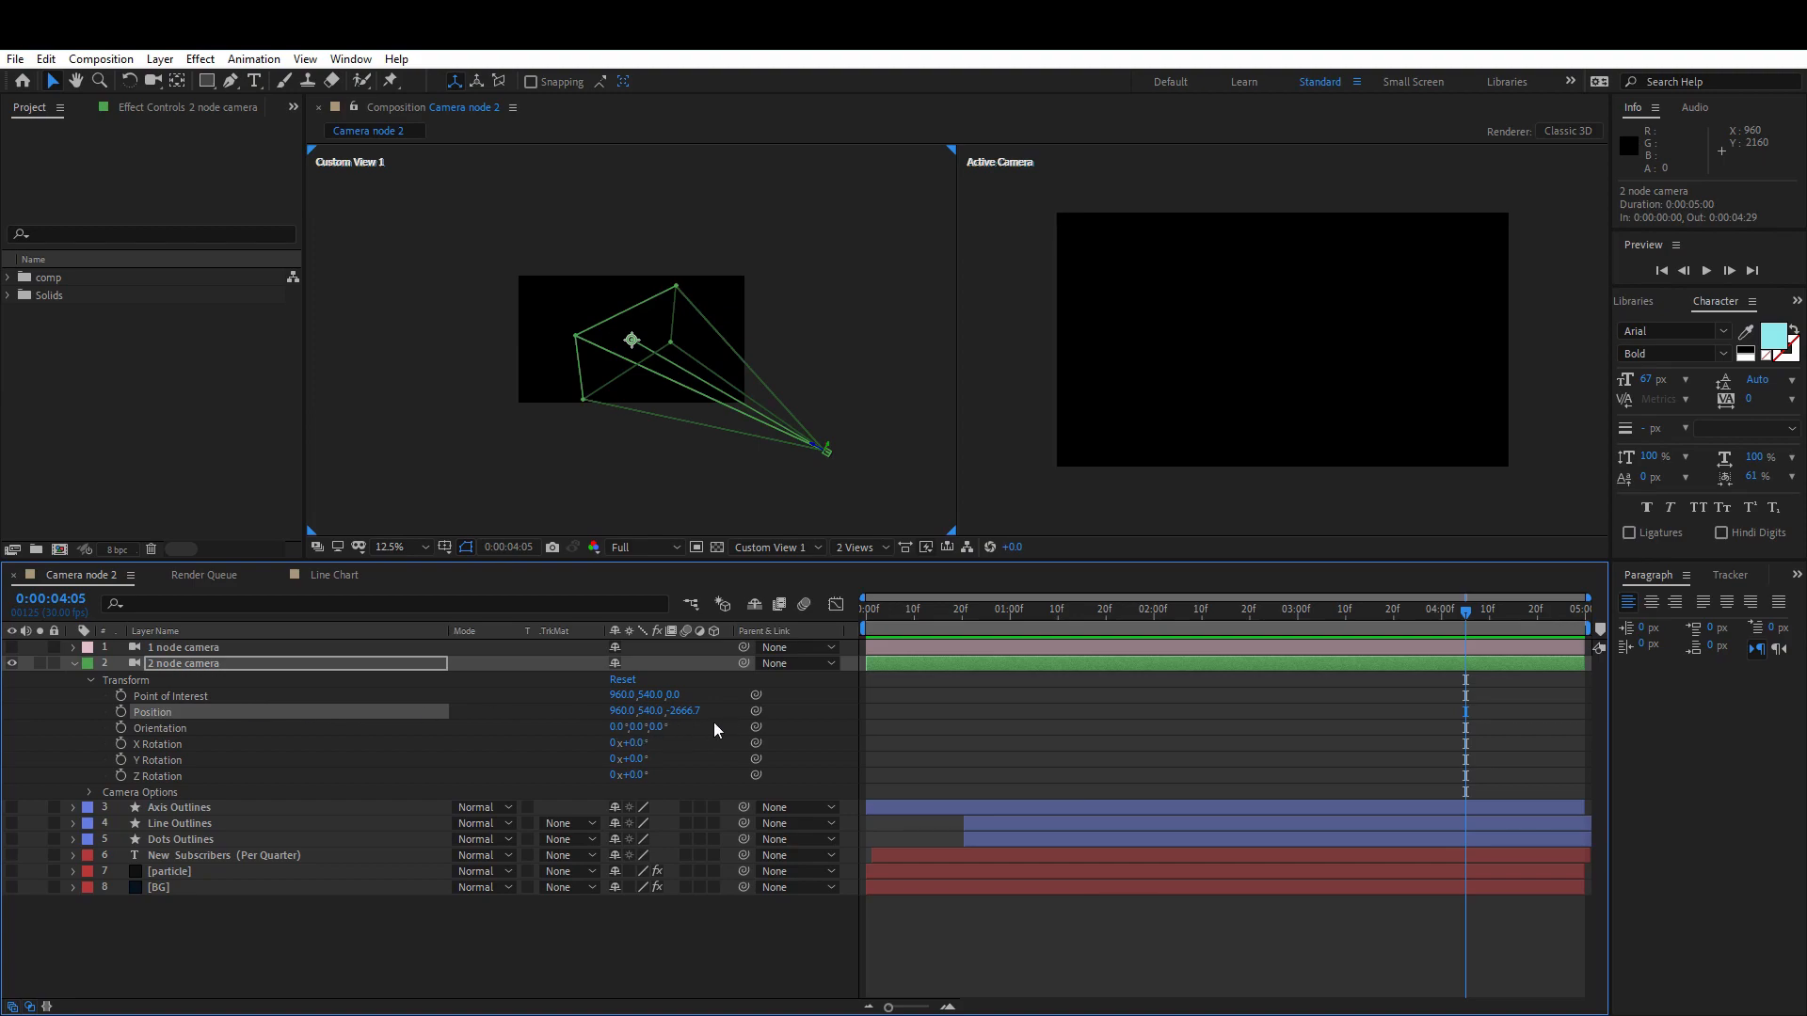
drag(621, 712, 44, 665)
drag(533, 634, 449, 725)
drag(646, 712, 571, 699)
drag(677, 711, 1375, 730)
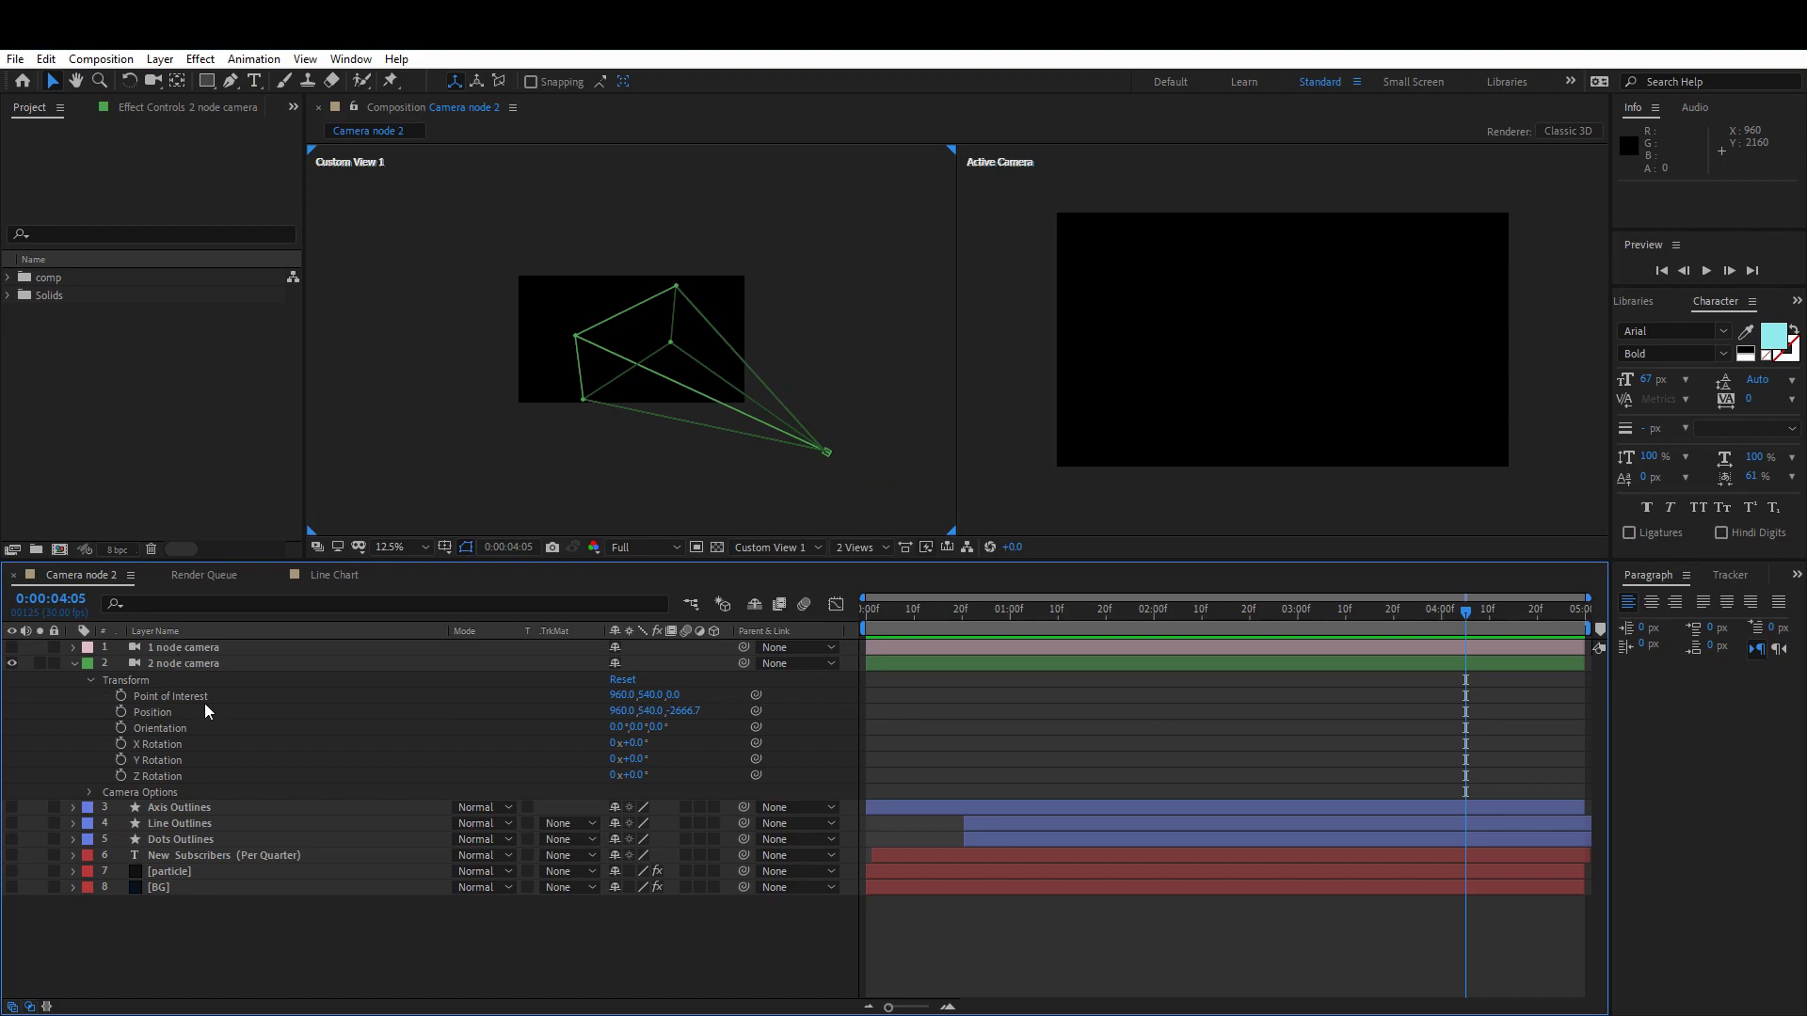
- Delete the 1 node camera layer and return the playhead to the start of the composition
click(186, 648)
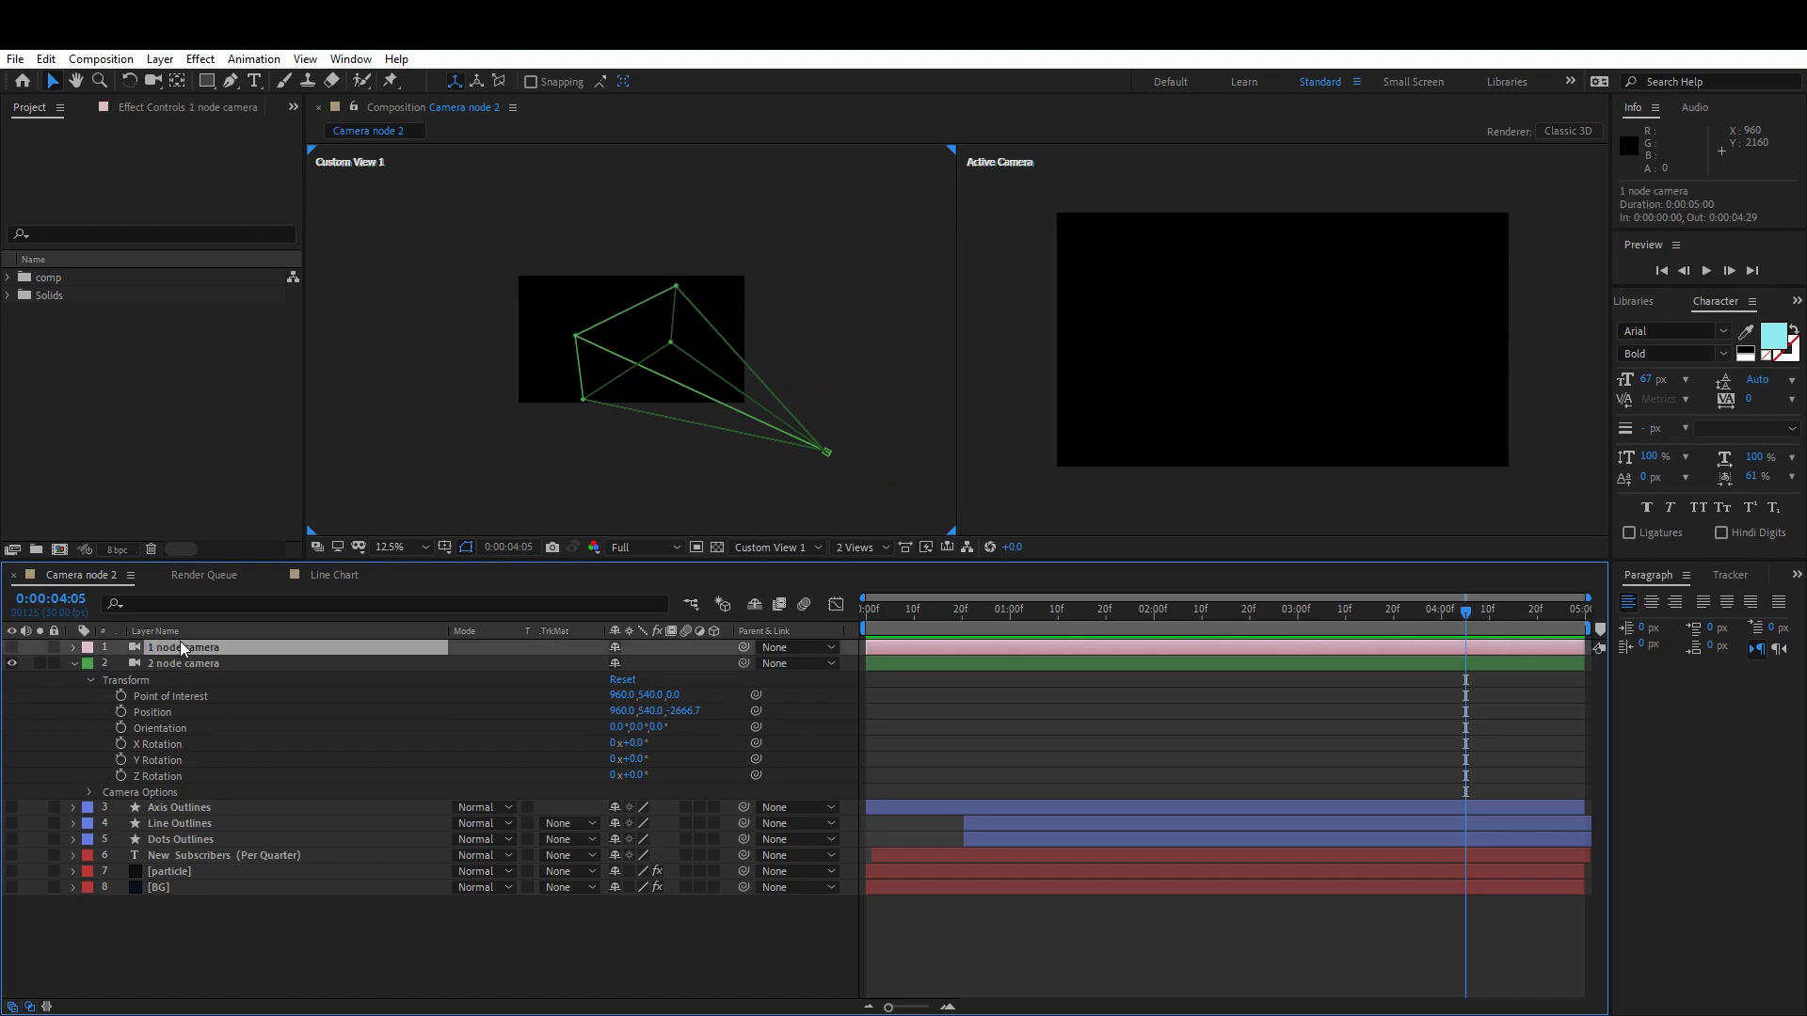
key(Delete)
key(Home)
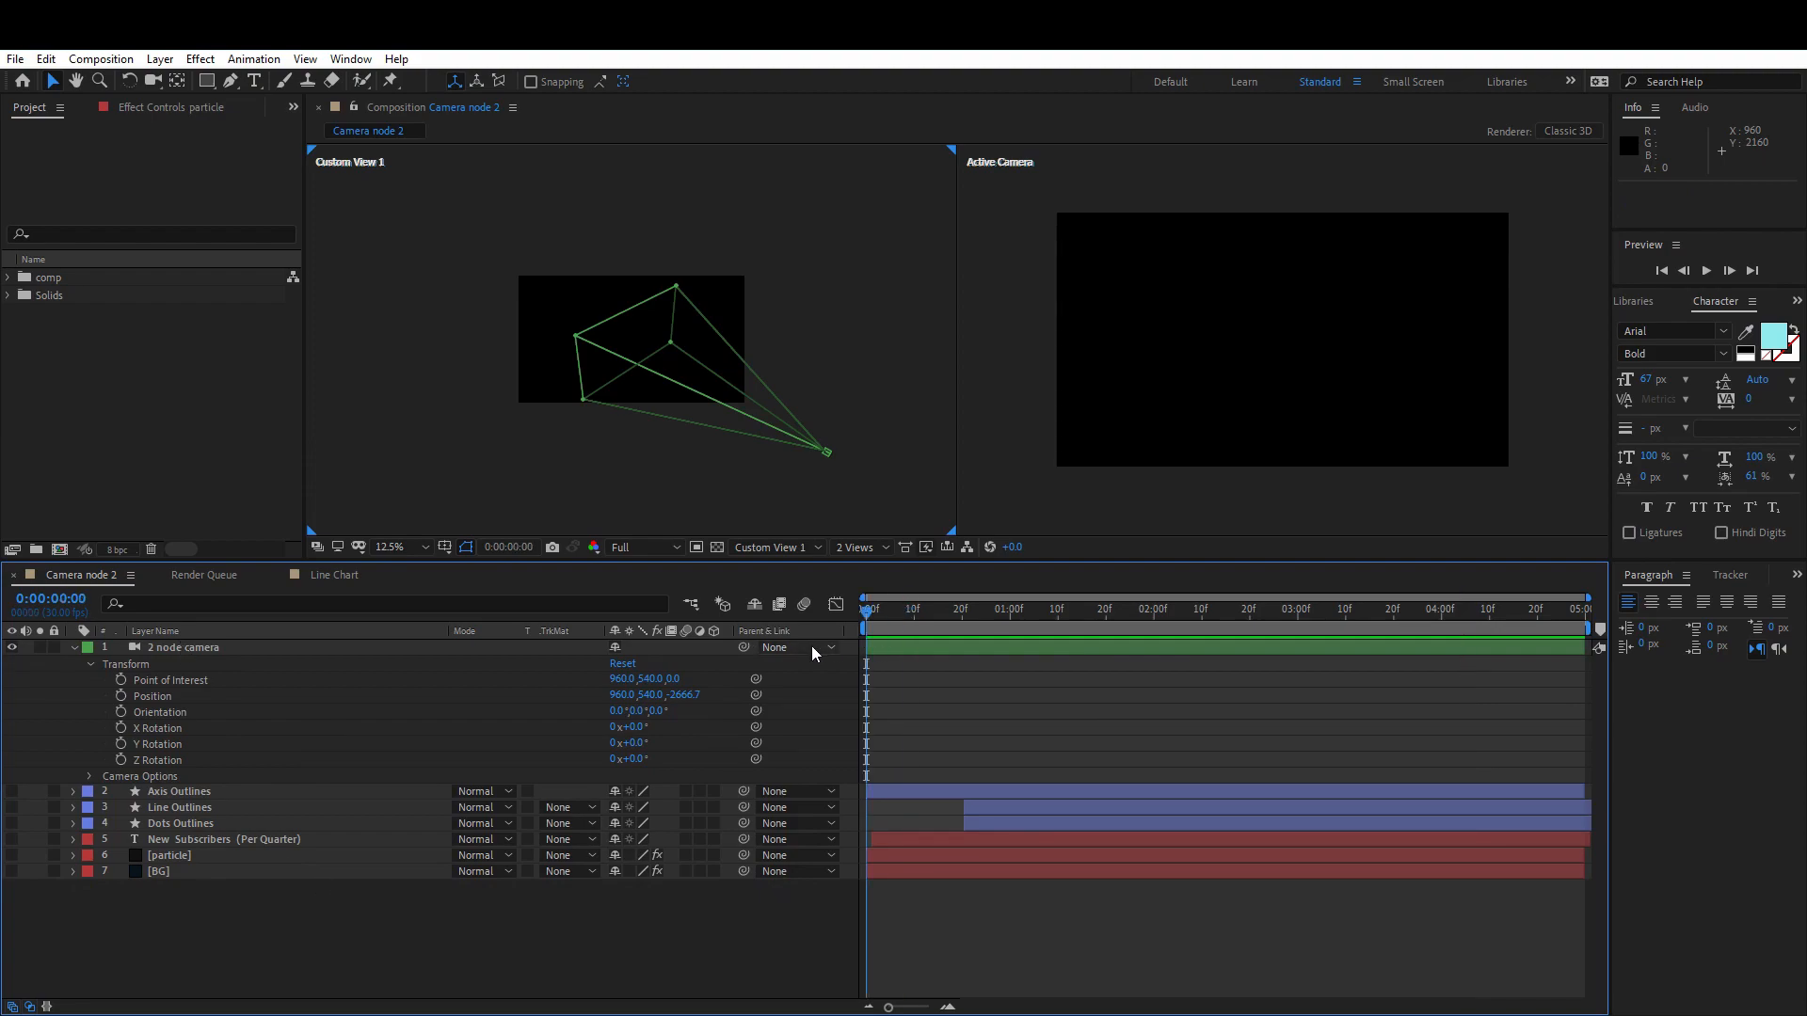
- Move the playhead to 0:00:03:20 and make the chart, text, particle and BG layers visible again
drag(870, 615, 1392, 642)
drag(11, 792, 15, 890)
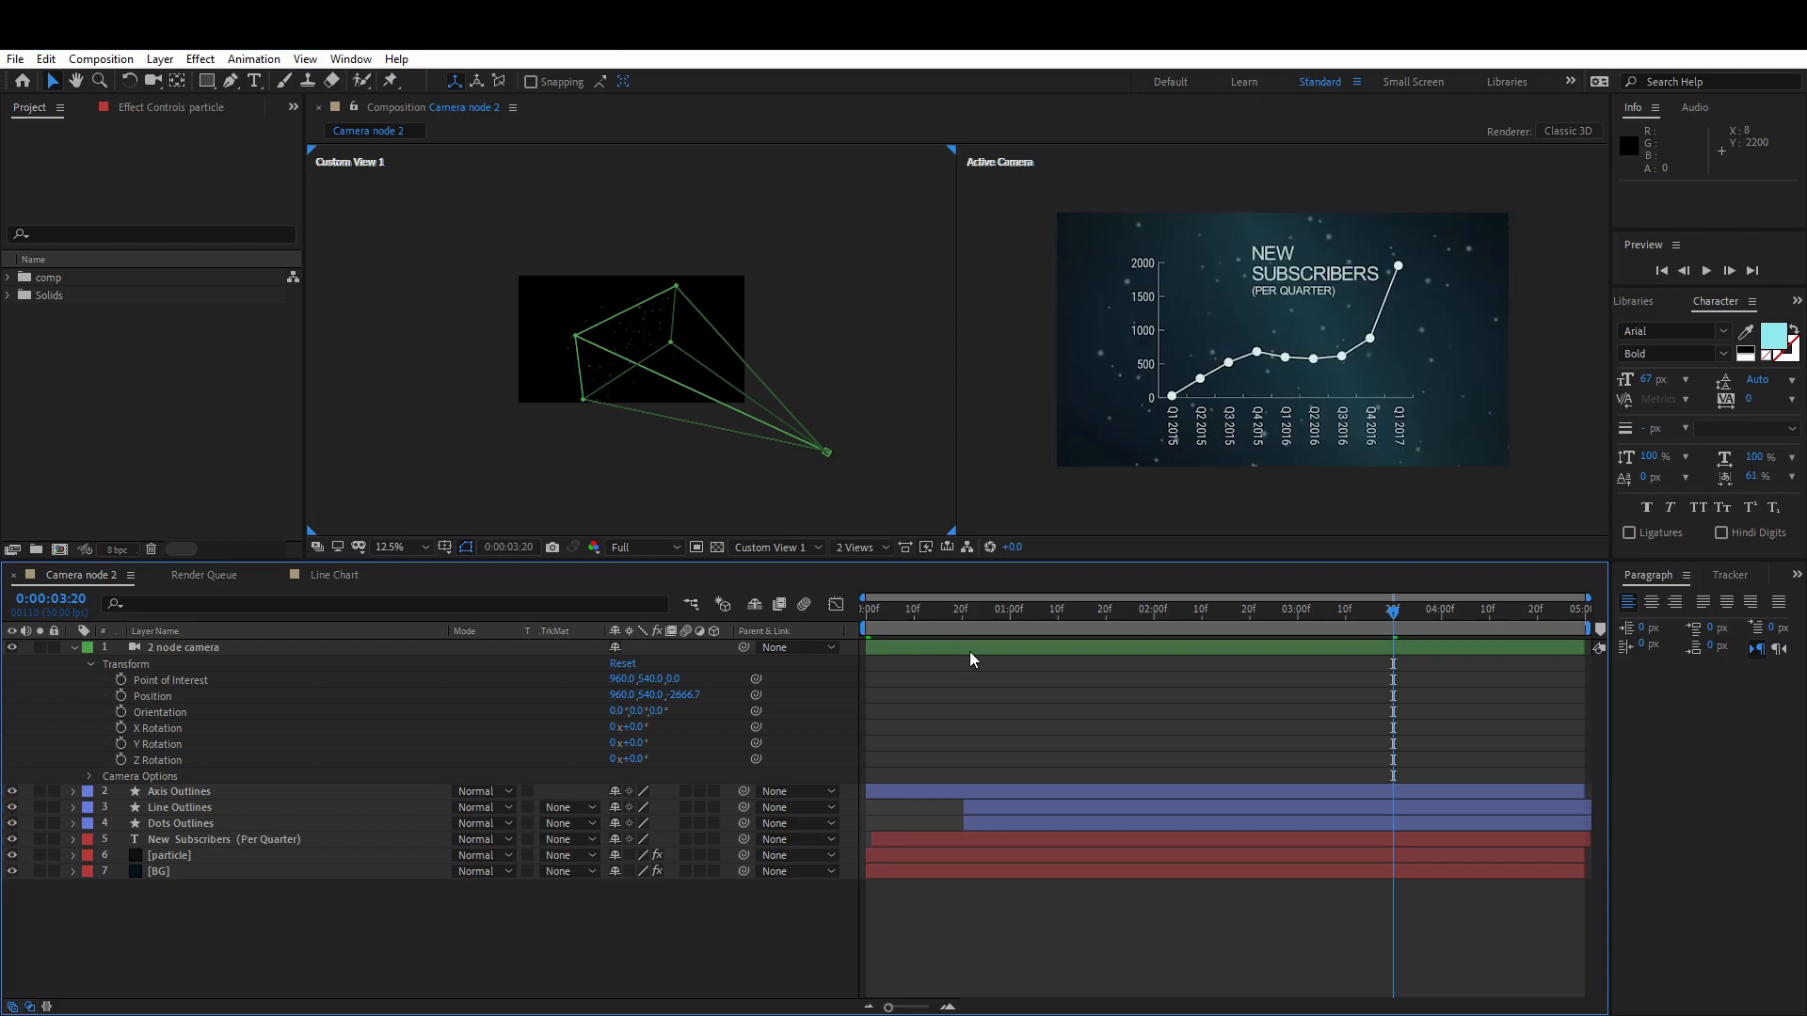
- Enlarge Custom View 1 to 25% and scrub the chart animation to 0:00:01:25
click(337, 188)
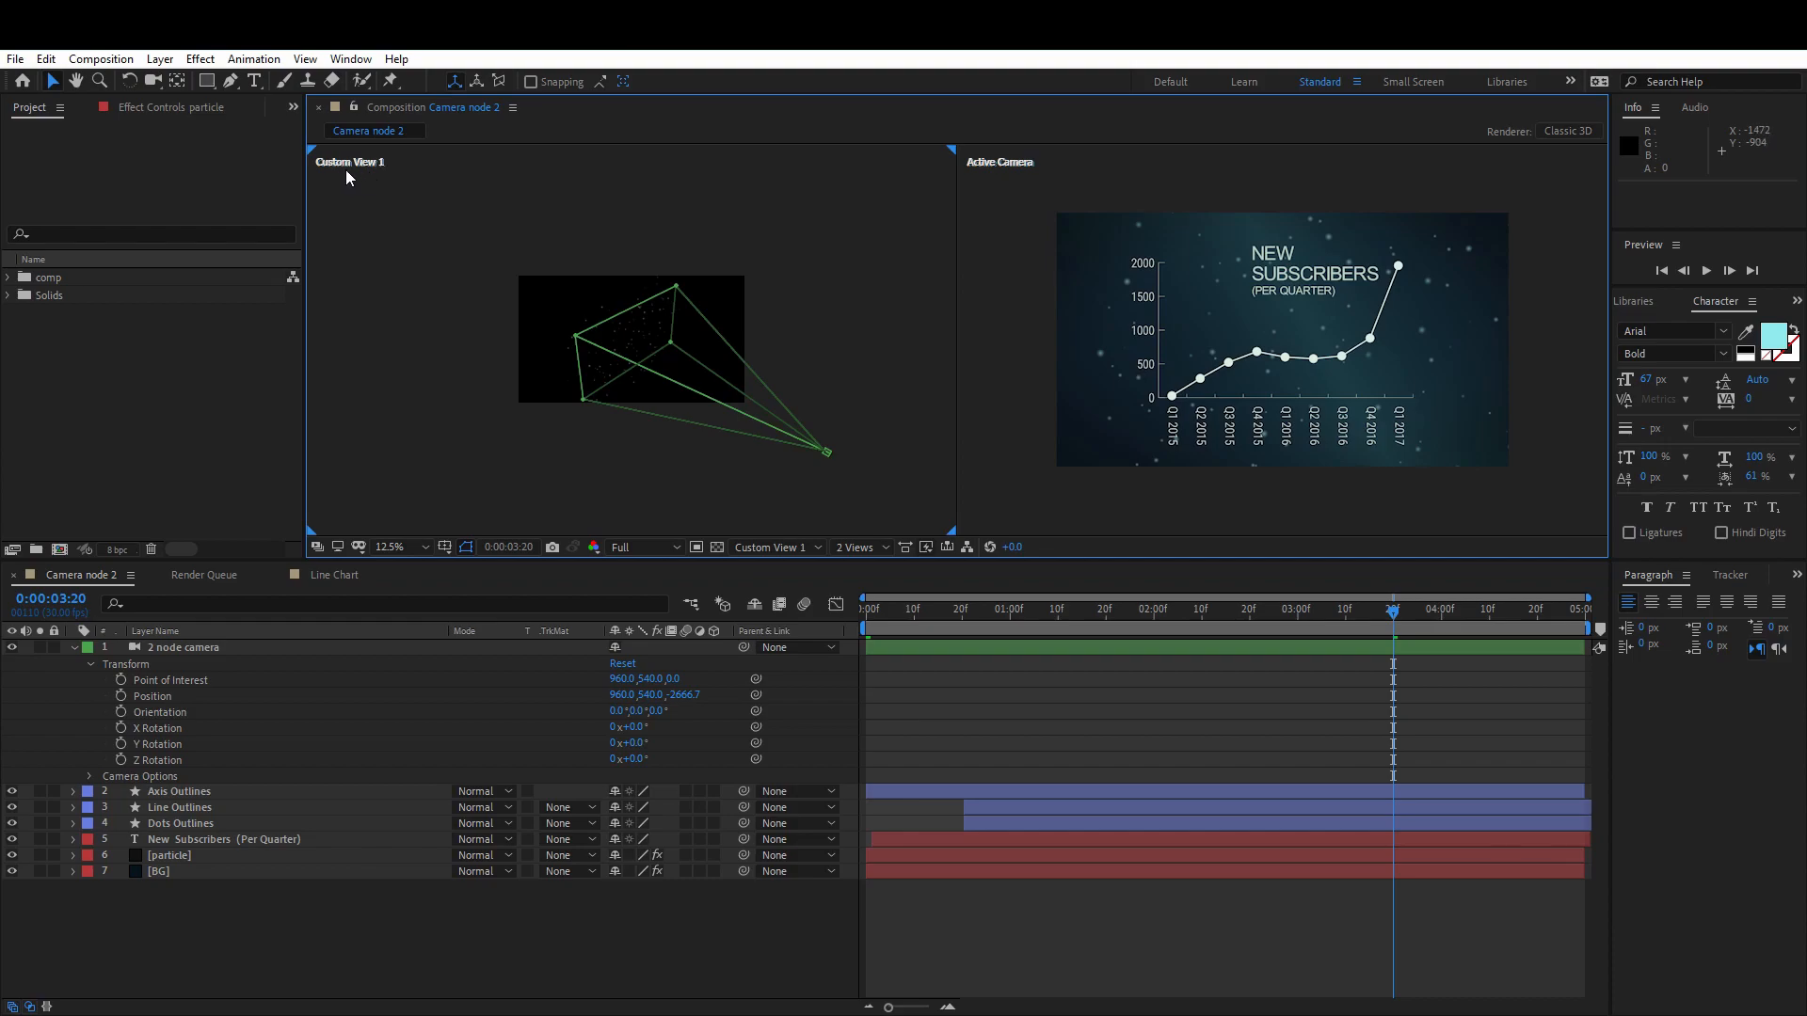
scroll(600, 358, up, 1)
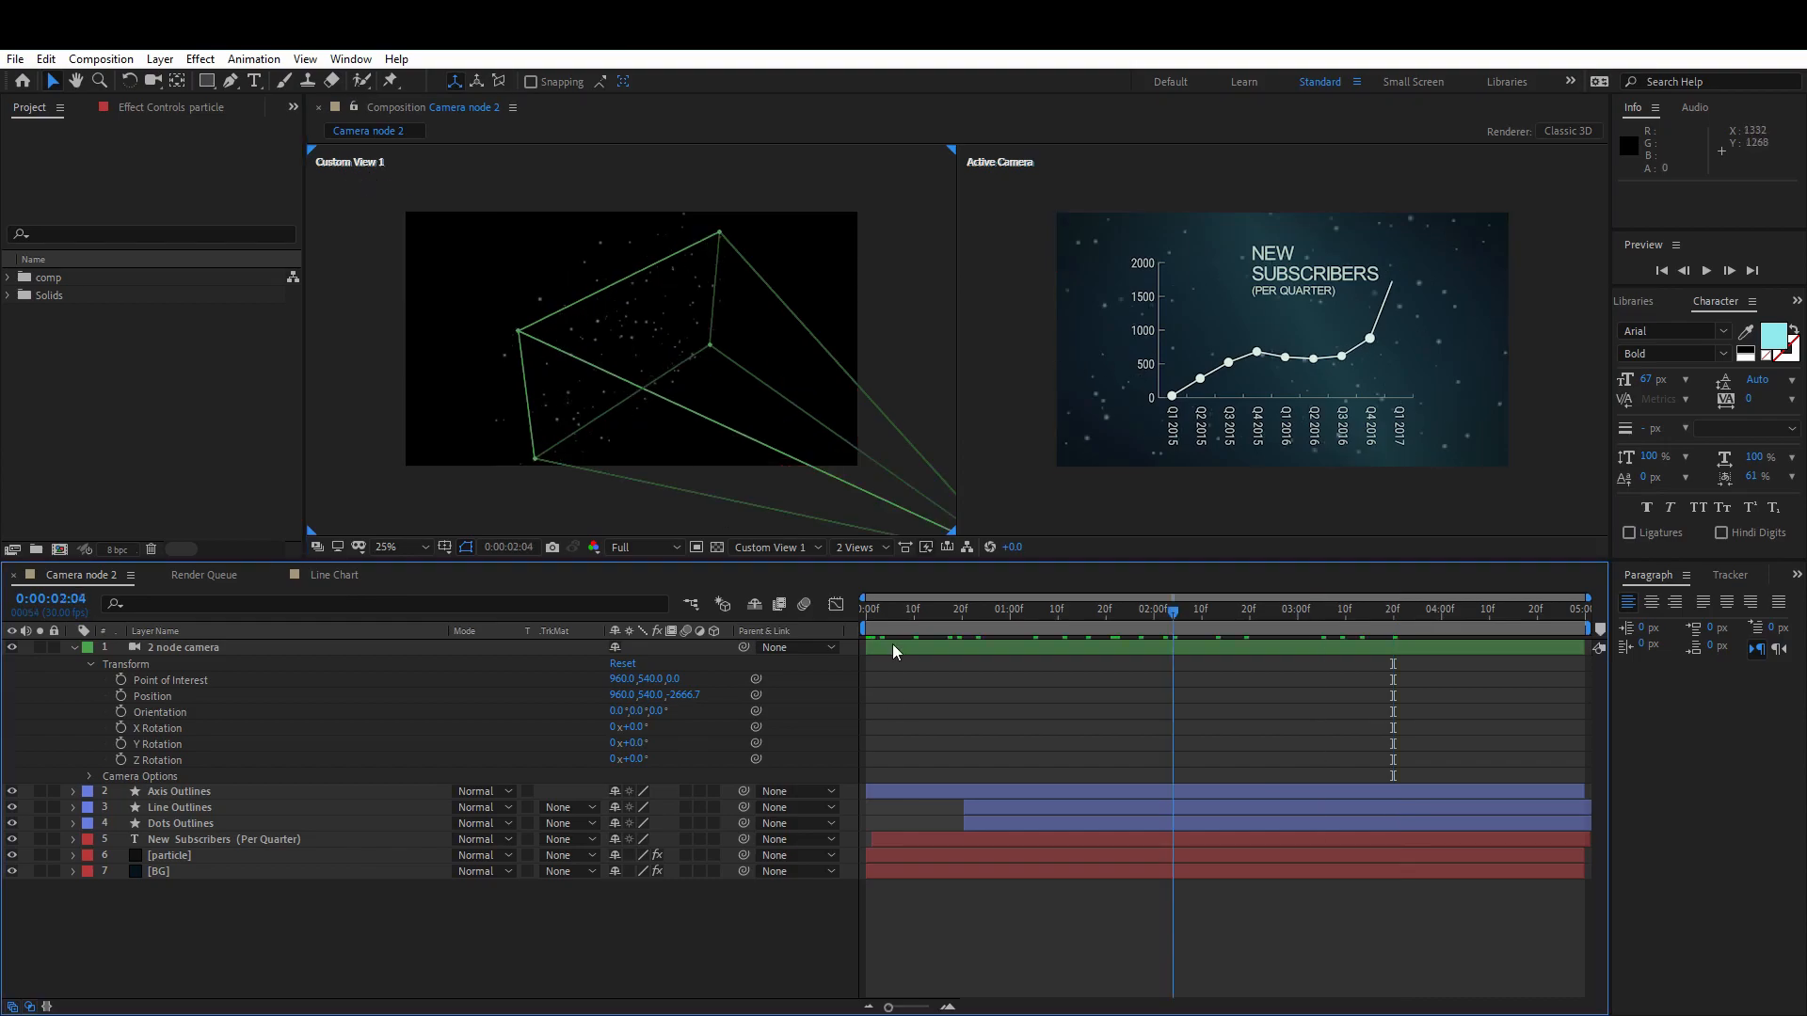
drag(892, 644, 1129, 640)
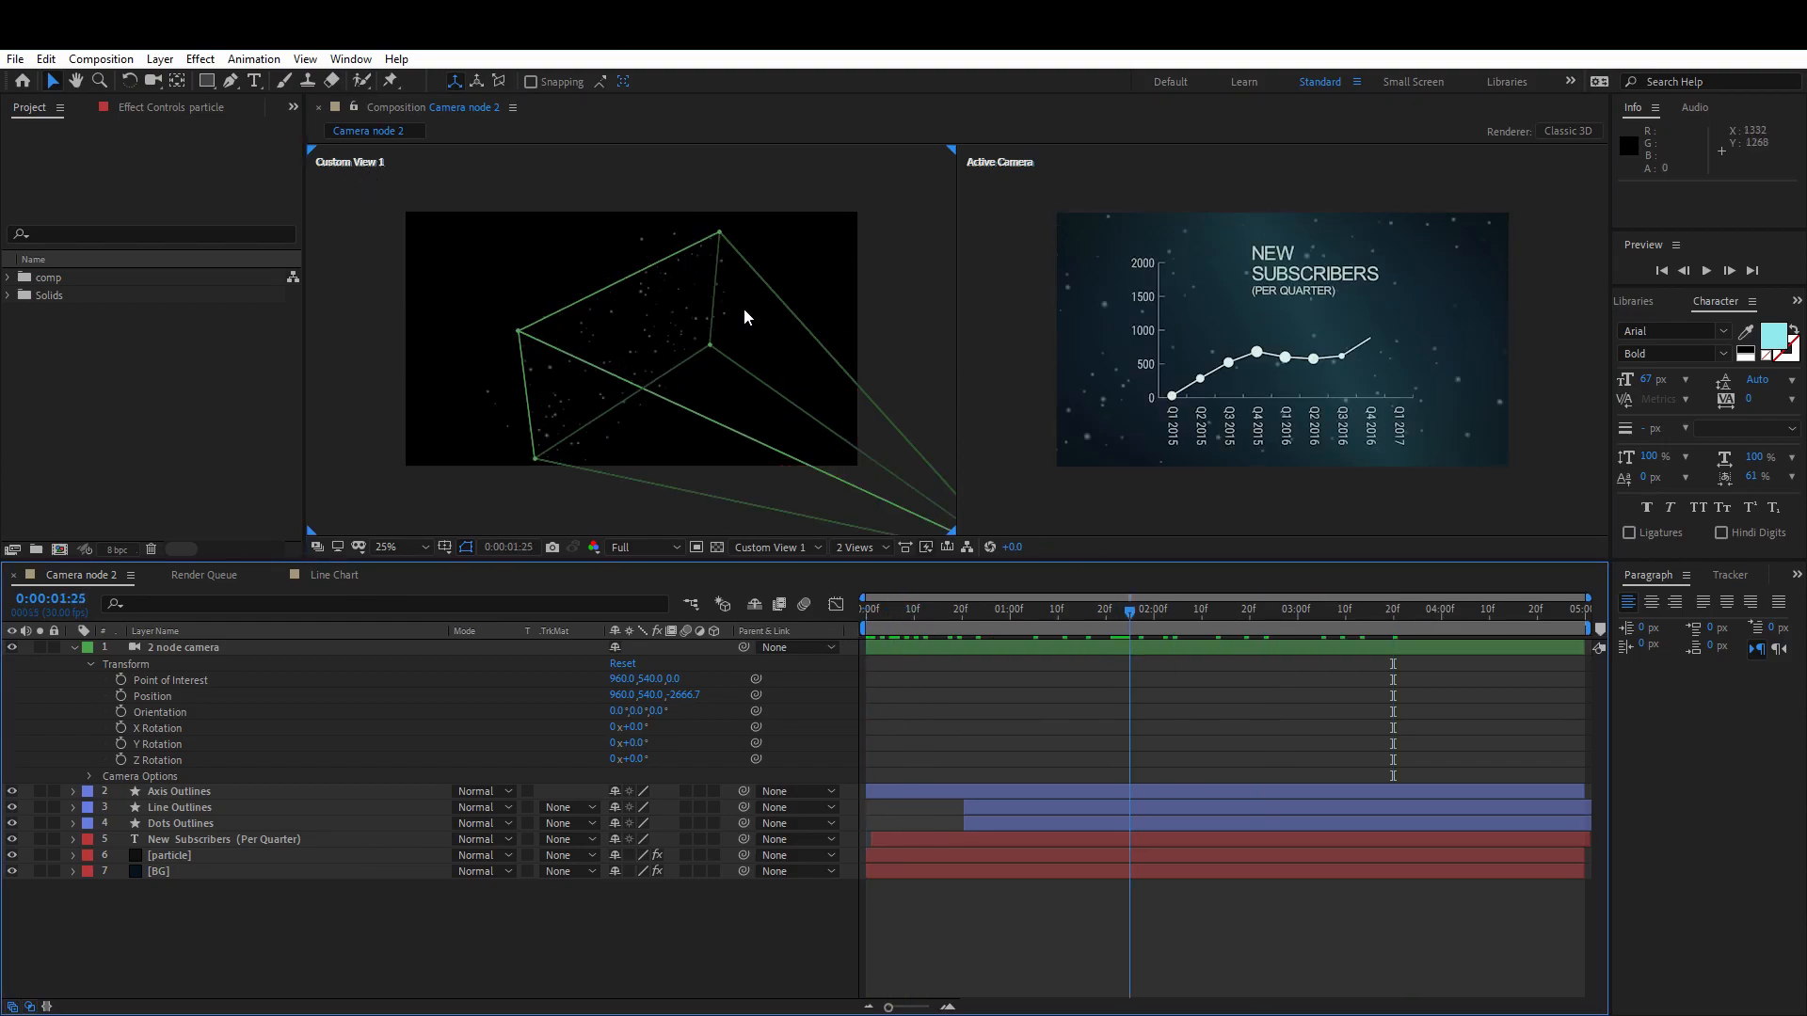
- Select the Axis, Line, Dots, New Subscribers, particle and BG layers one by one to compare their appearance in both views
click(181, 790)
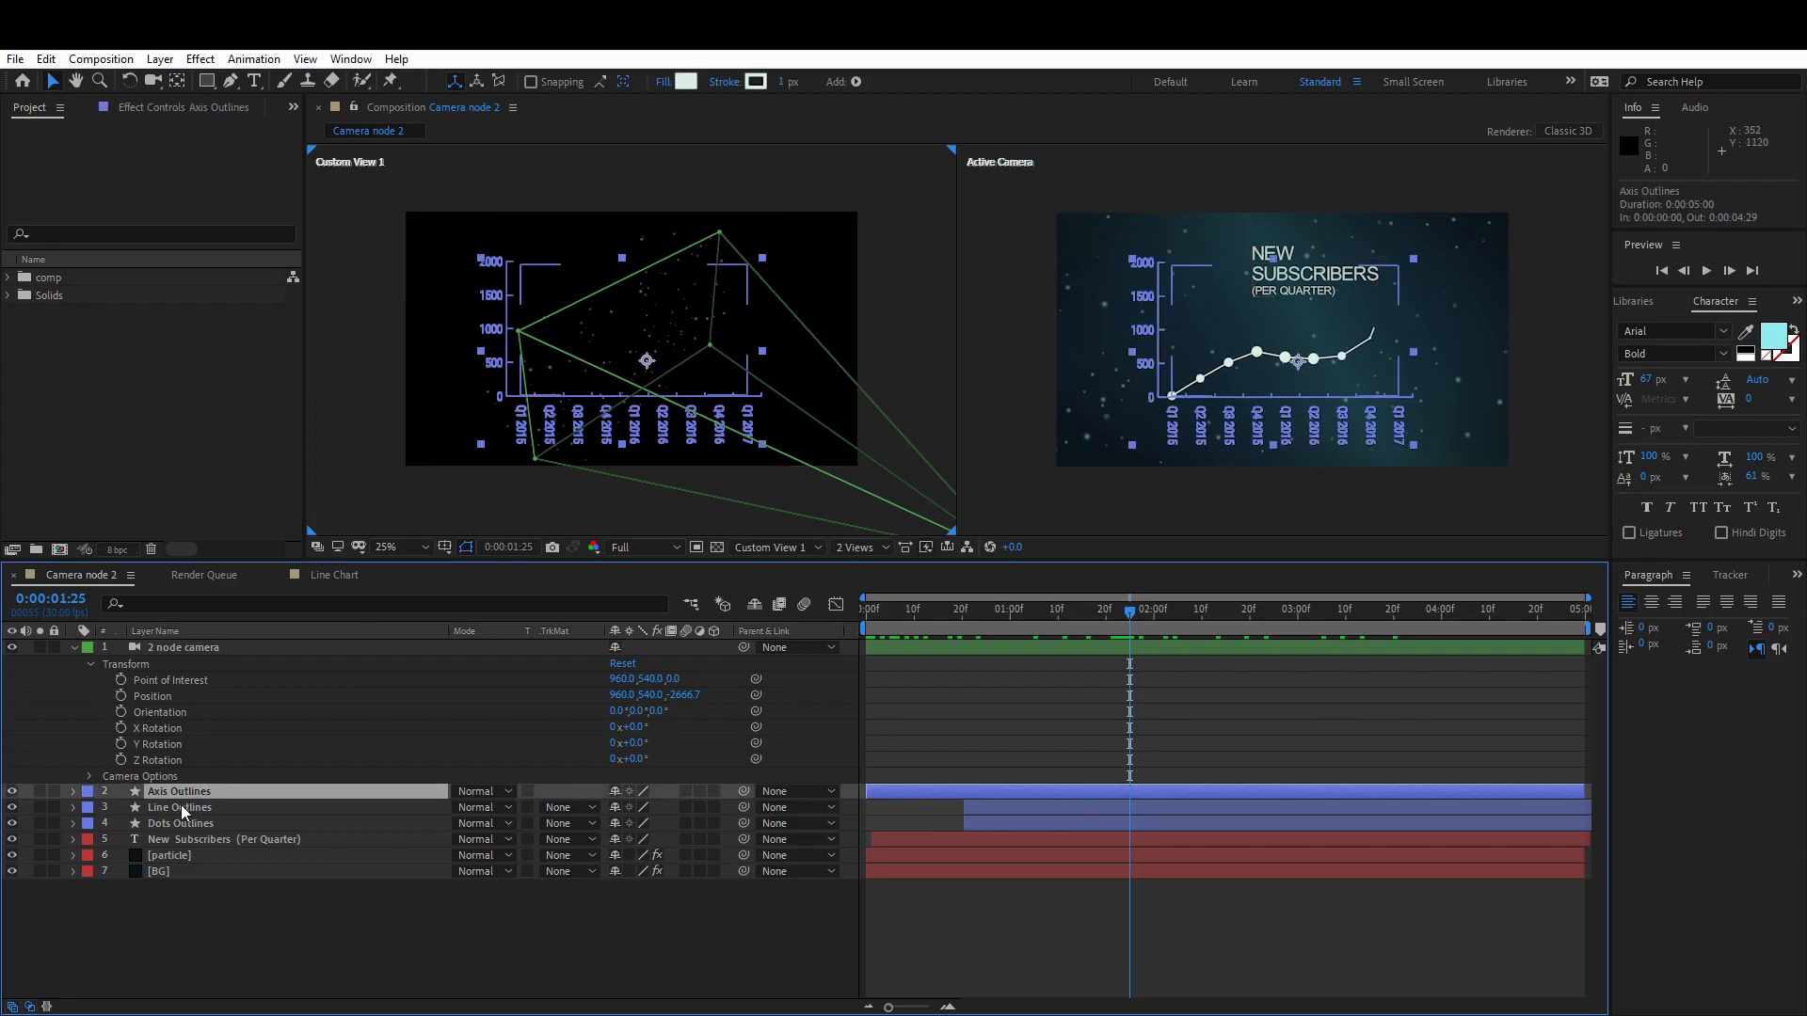
click(181, 806)
click(184, 822)
click(206, 839)
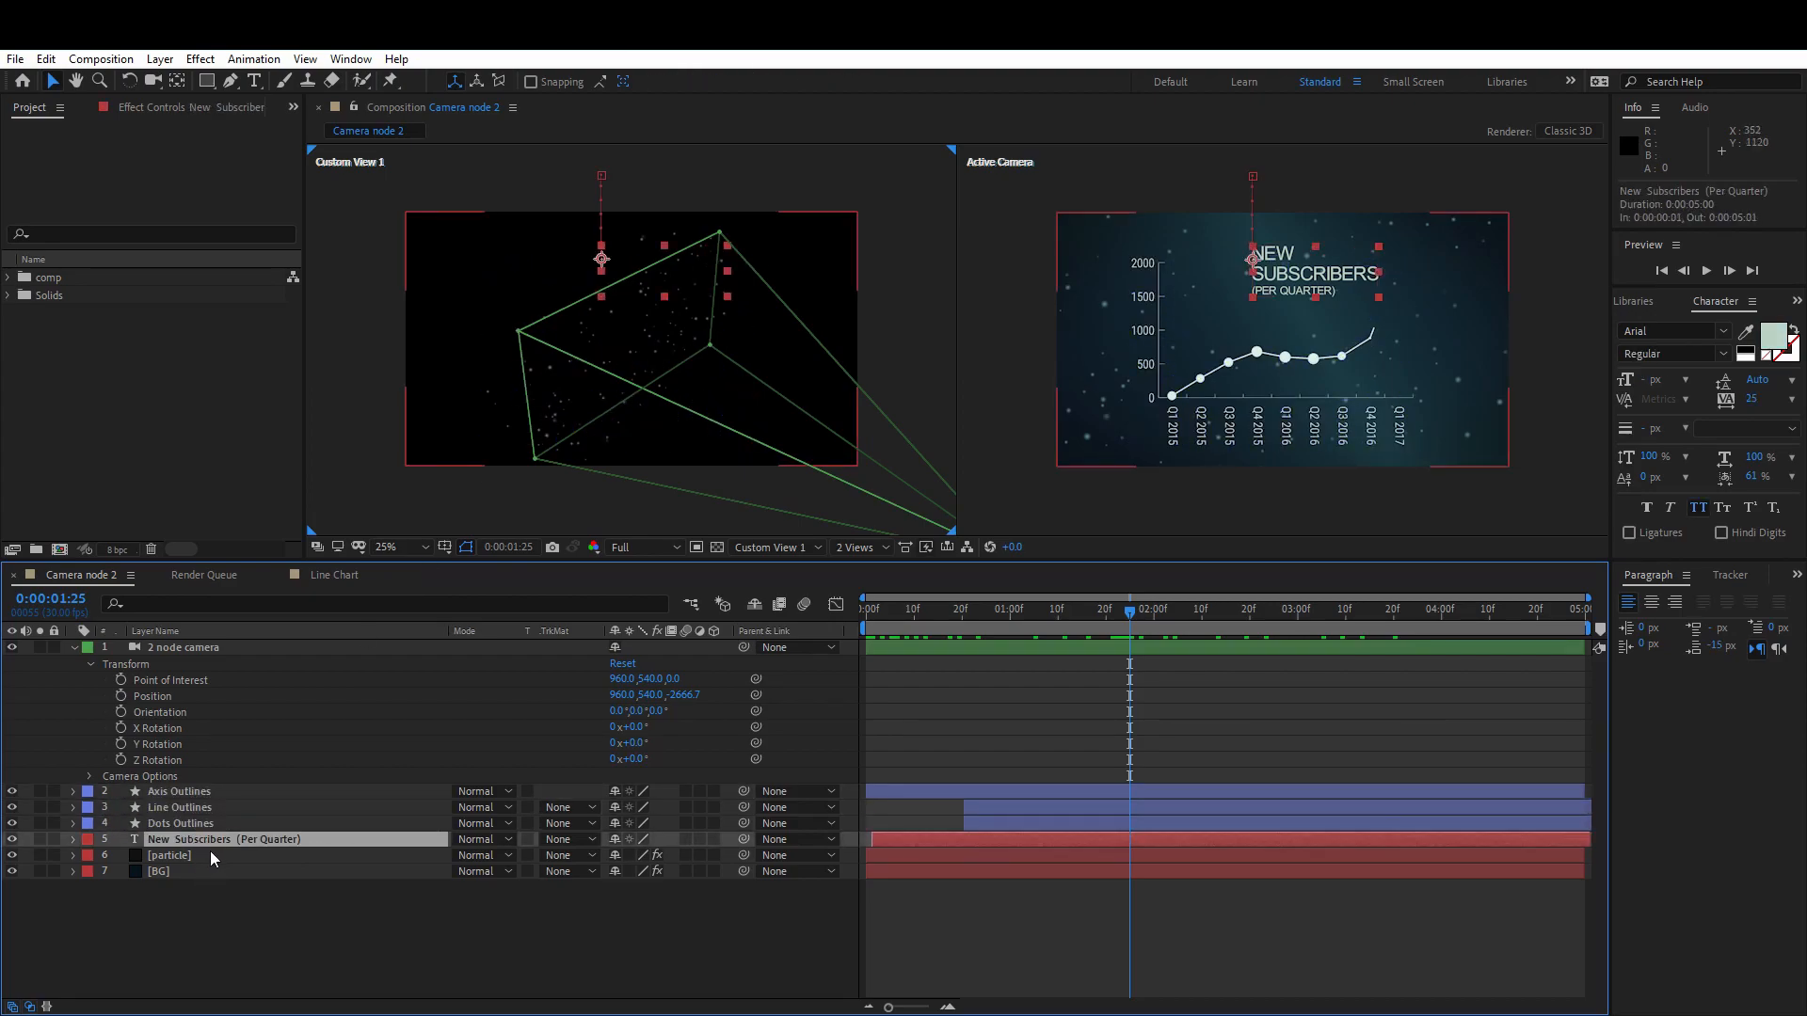
click(214, 855)
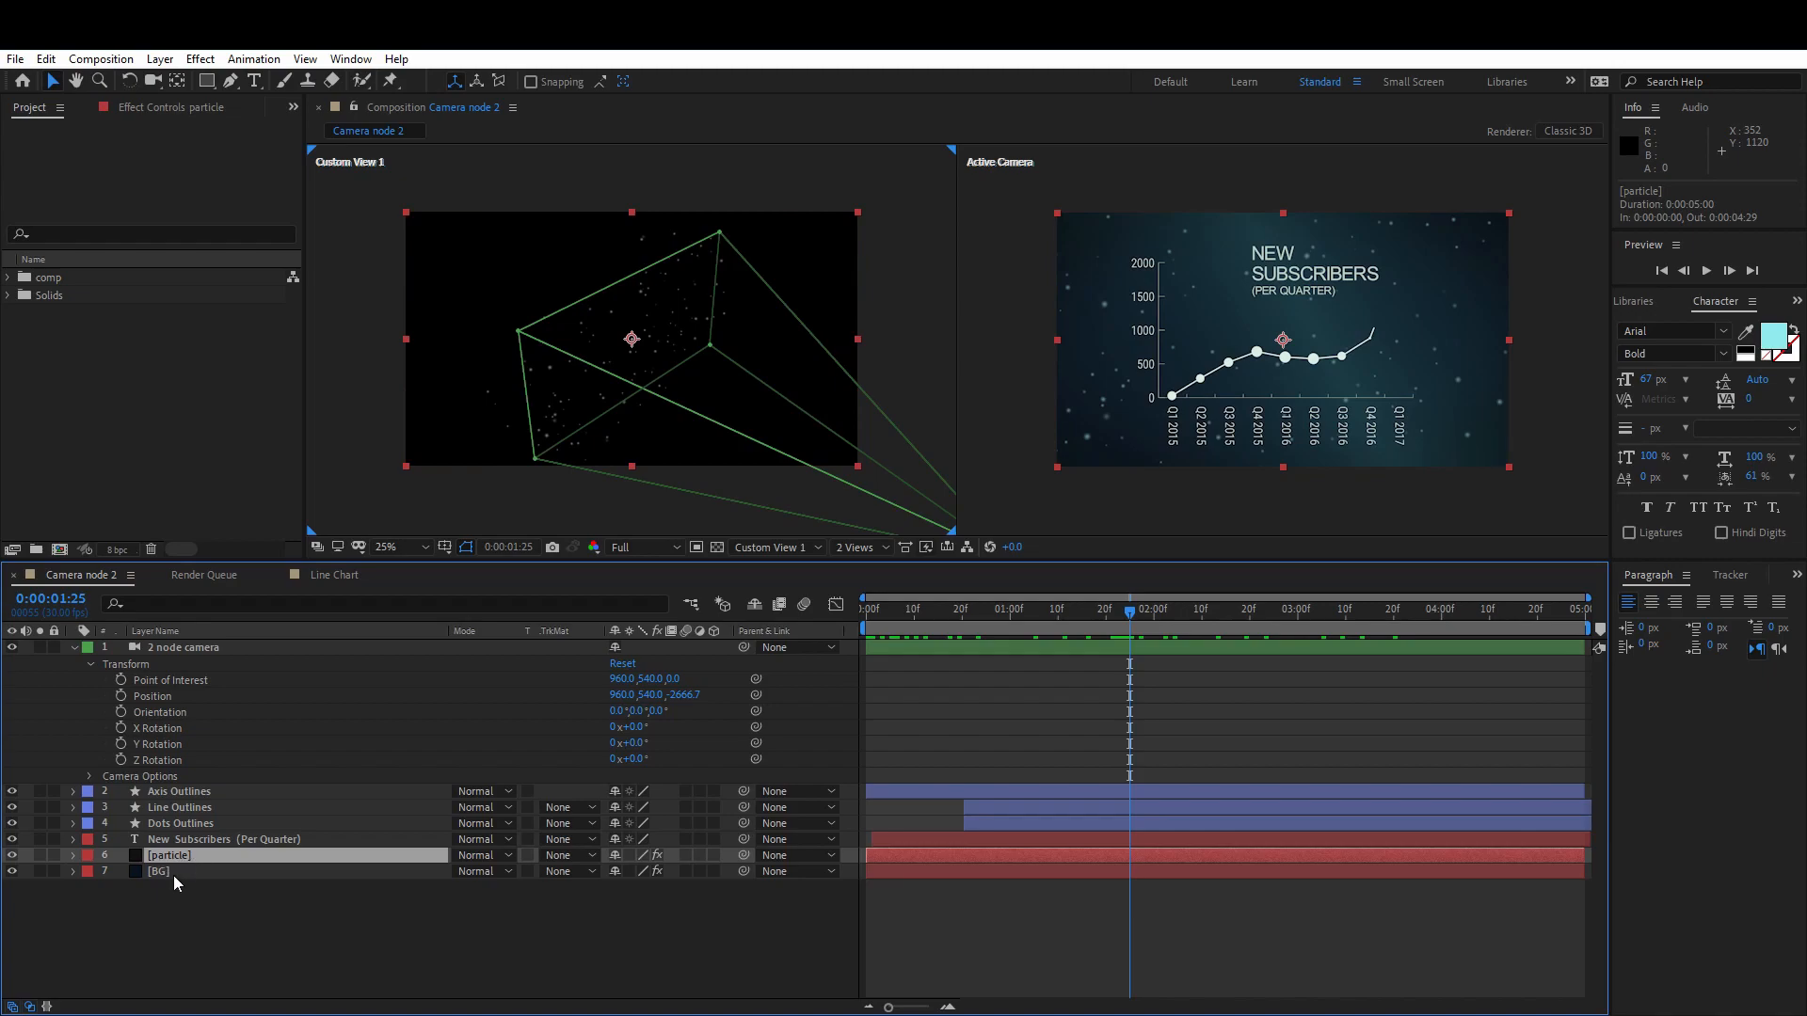
click(173, 873)
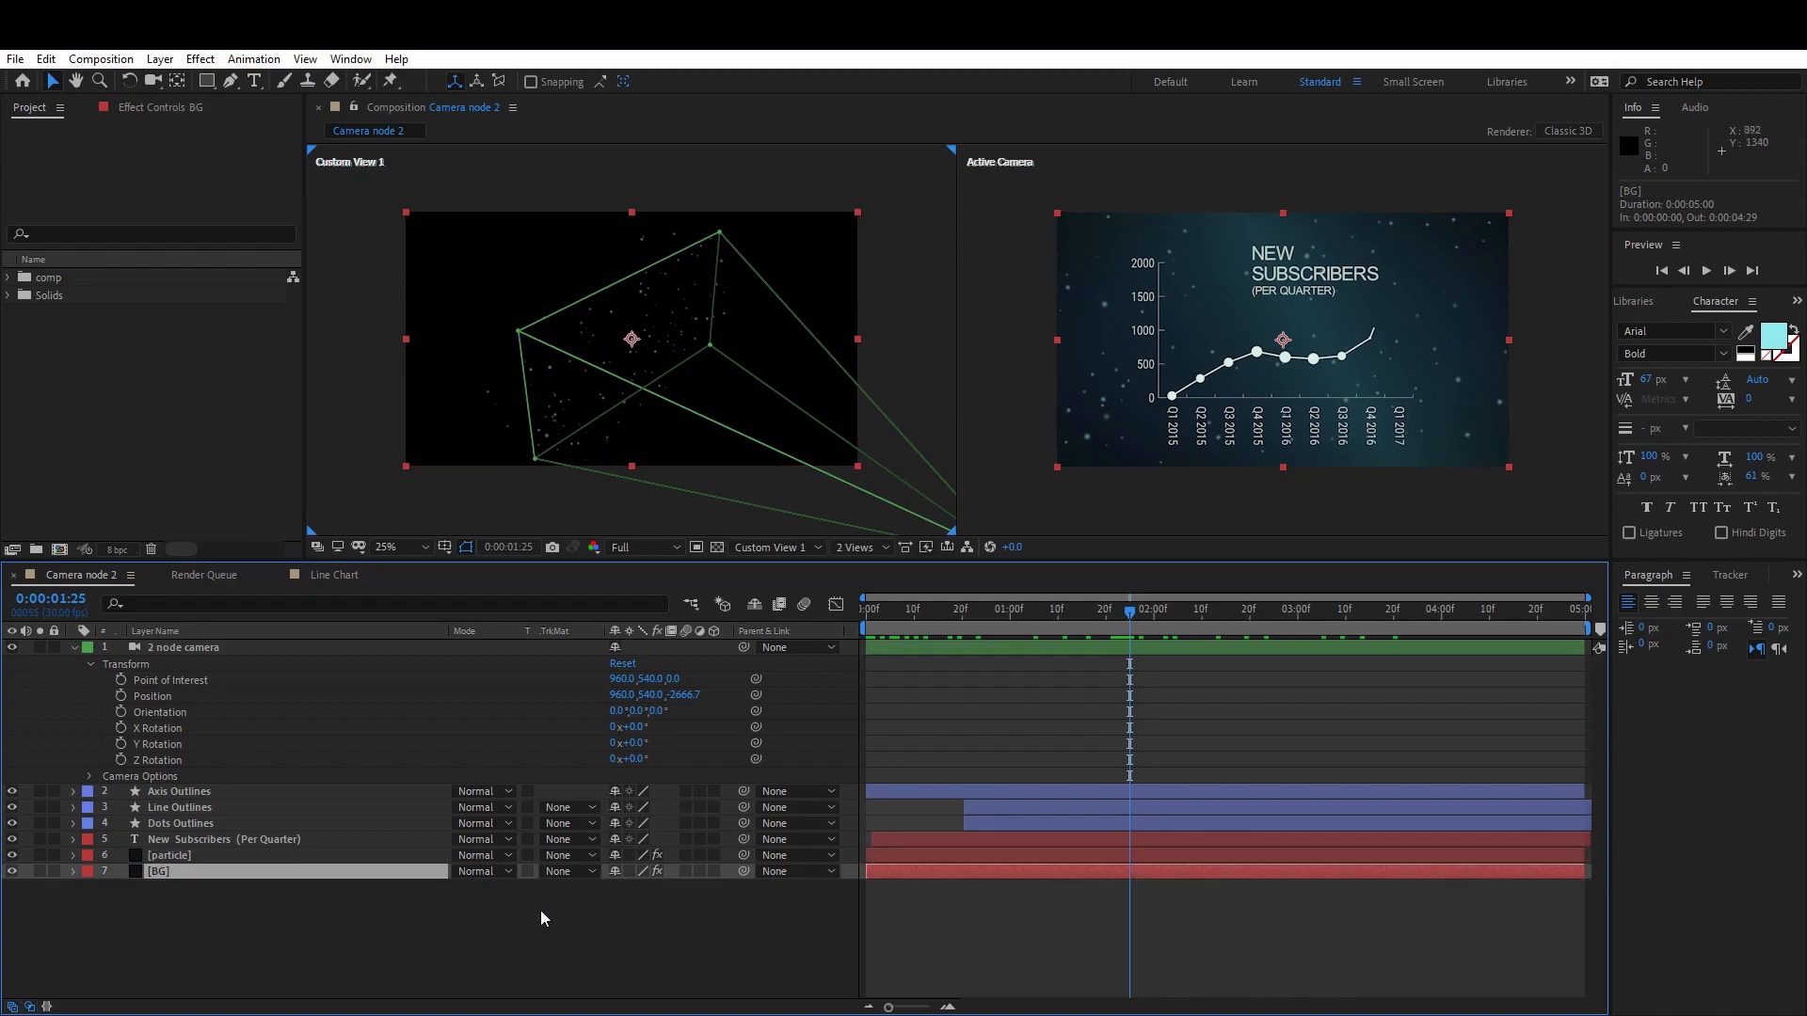
click(194, 796)
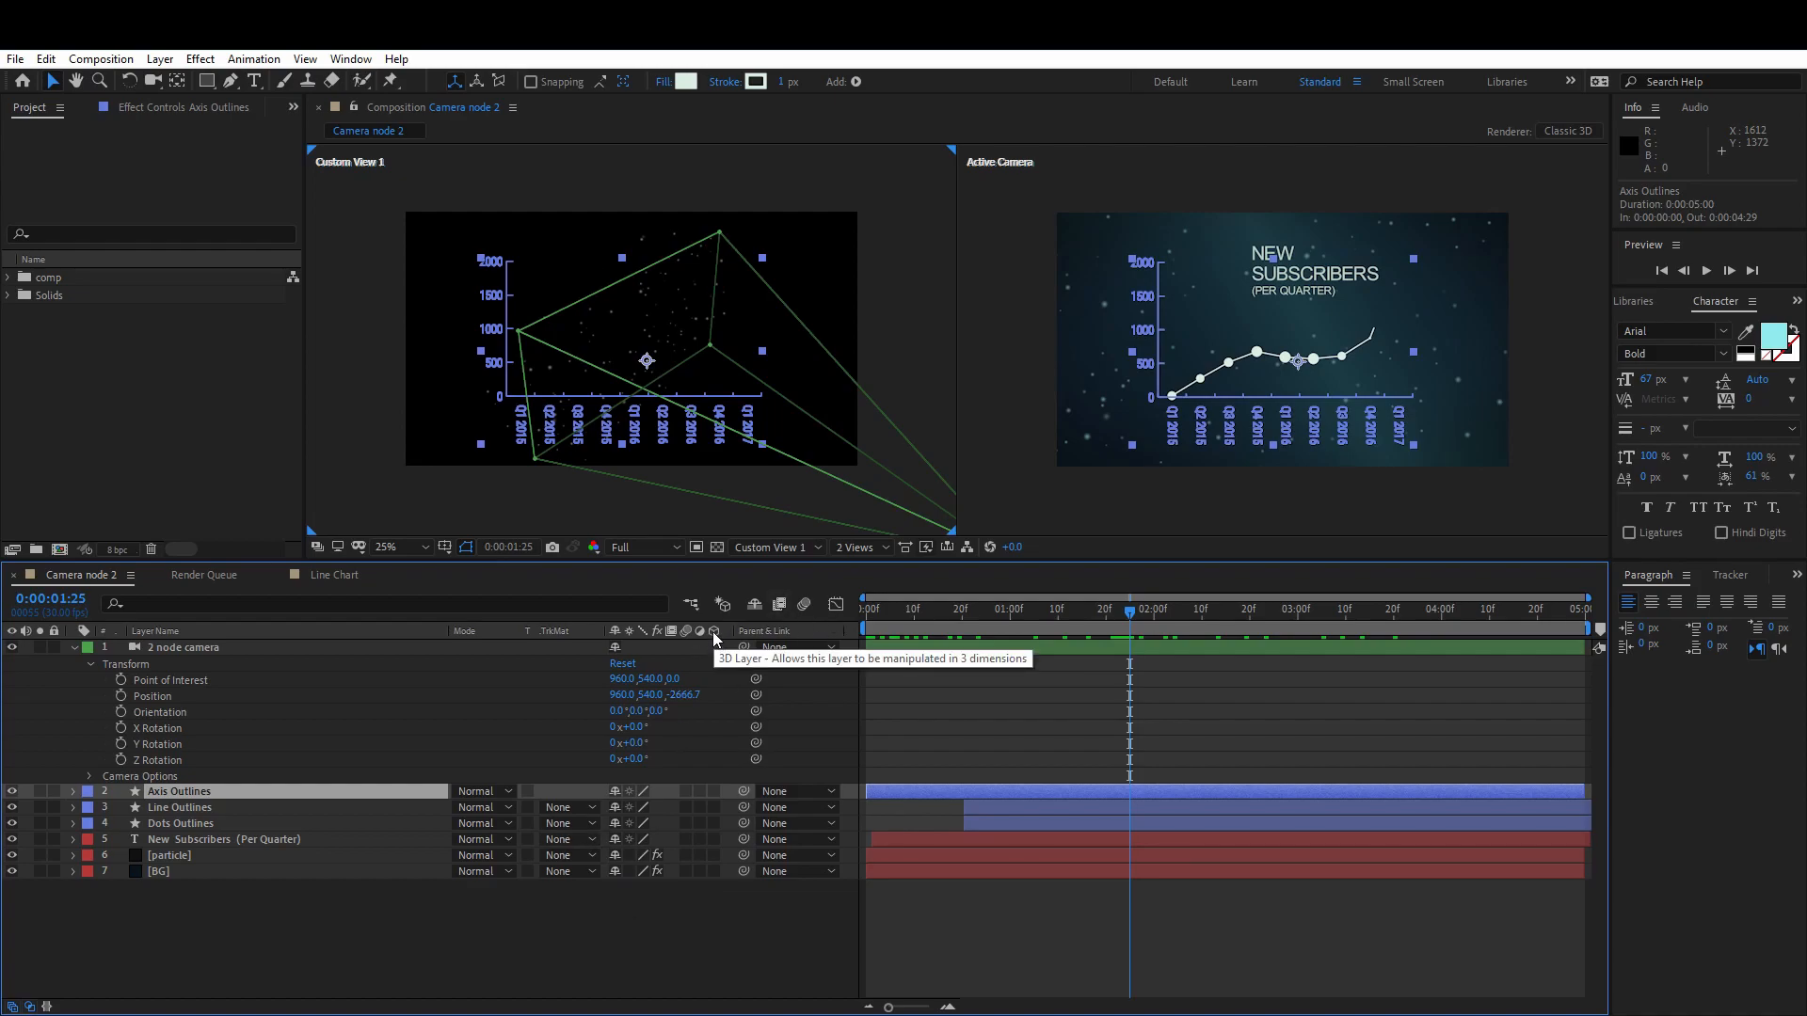
click(301, 917)
- Turn on the 3D switch for the Axis, Line and Dots Outlines layers and the New Subscribers text layer
click(201, 796)
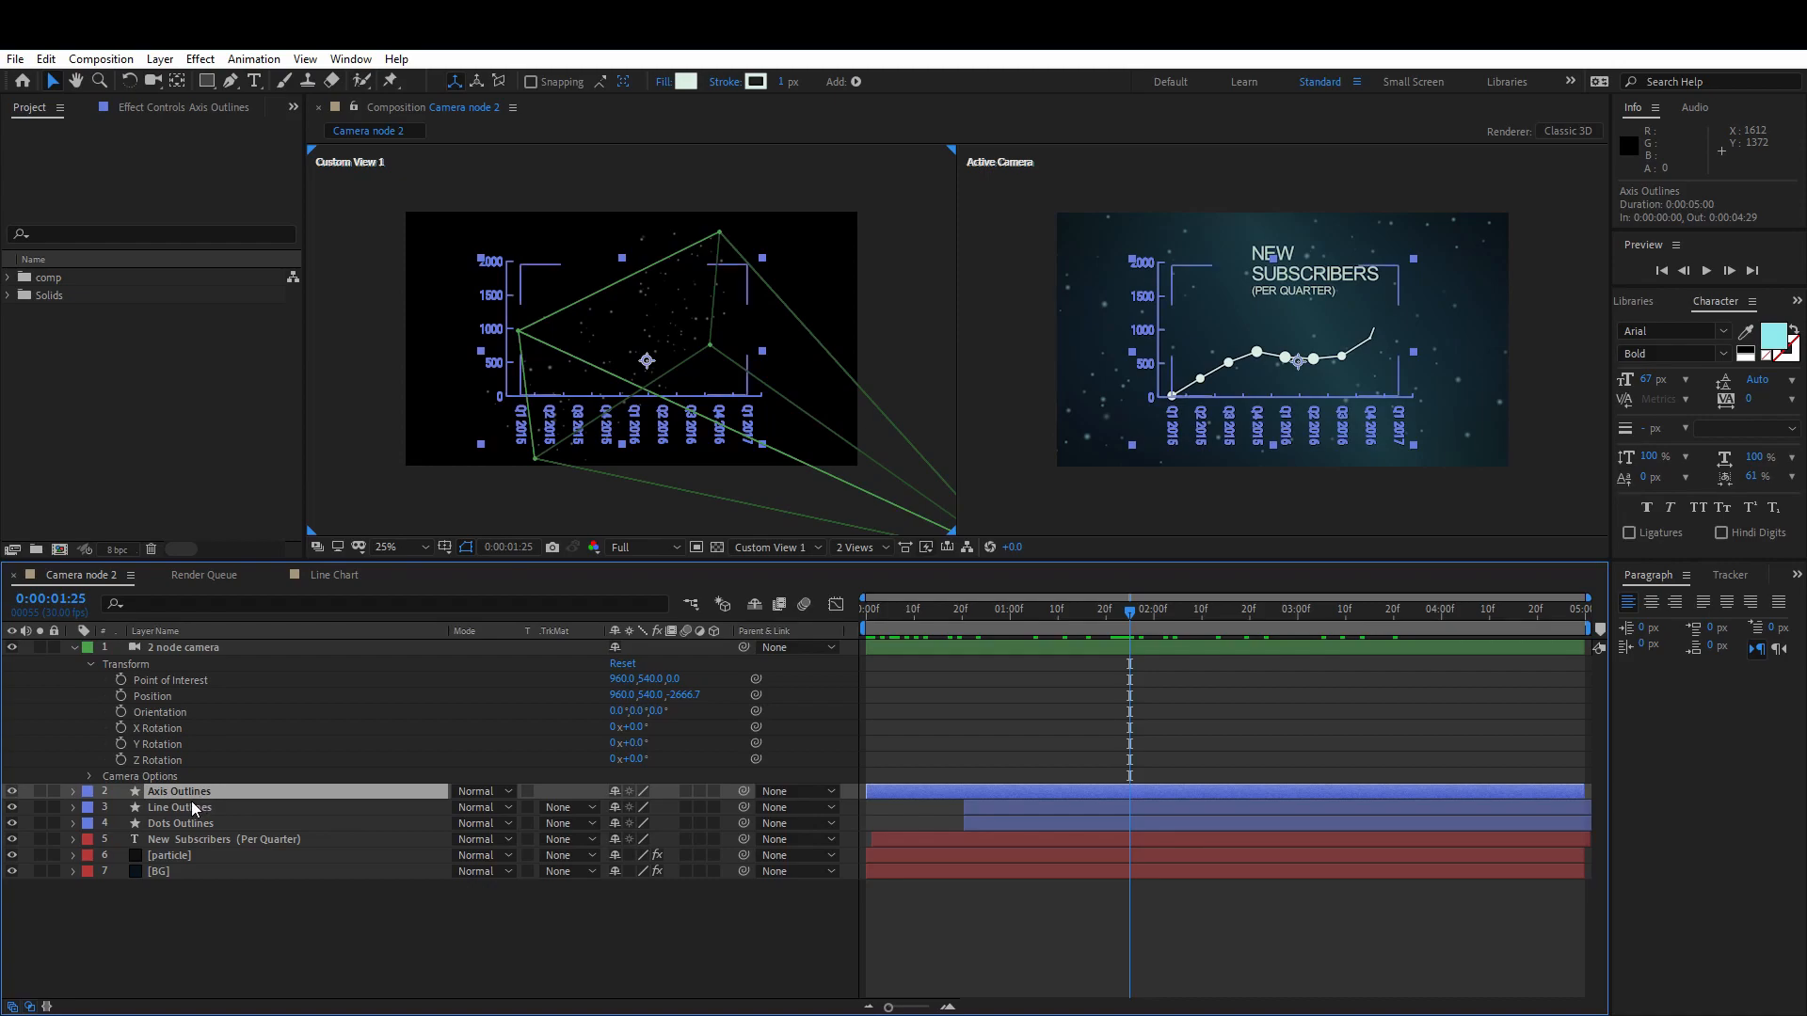
shift+click(183, 839)
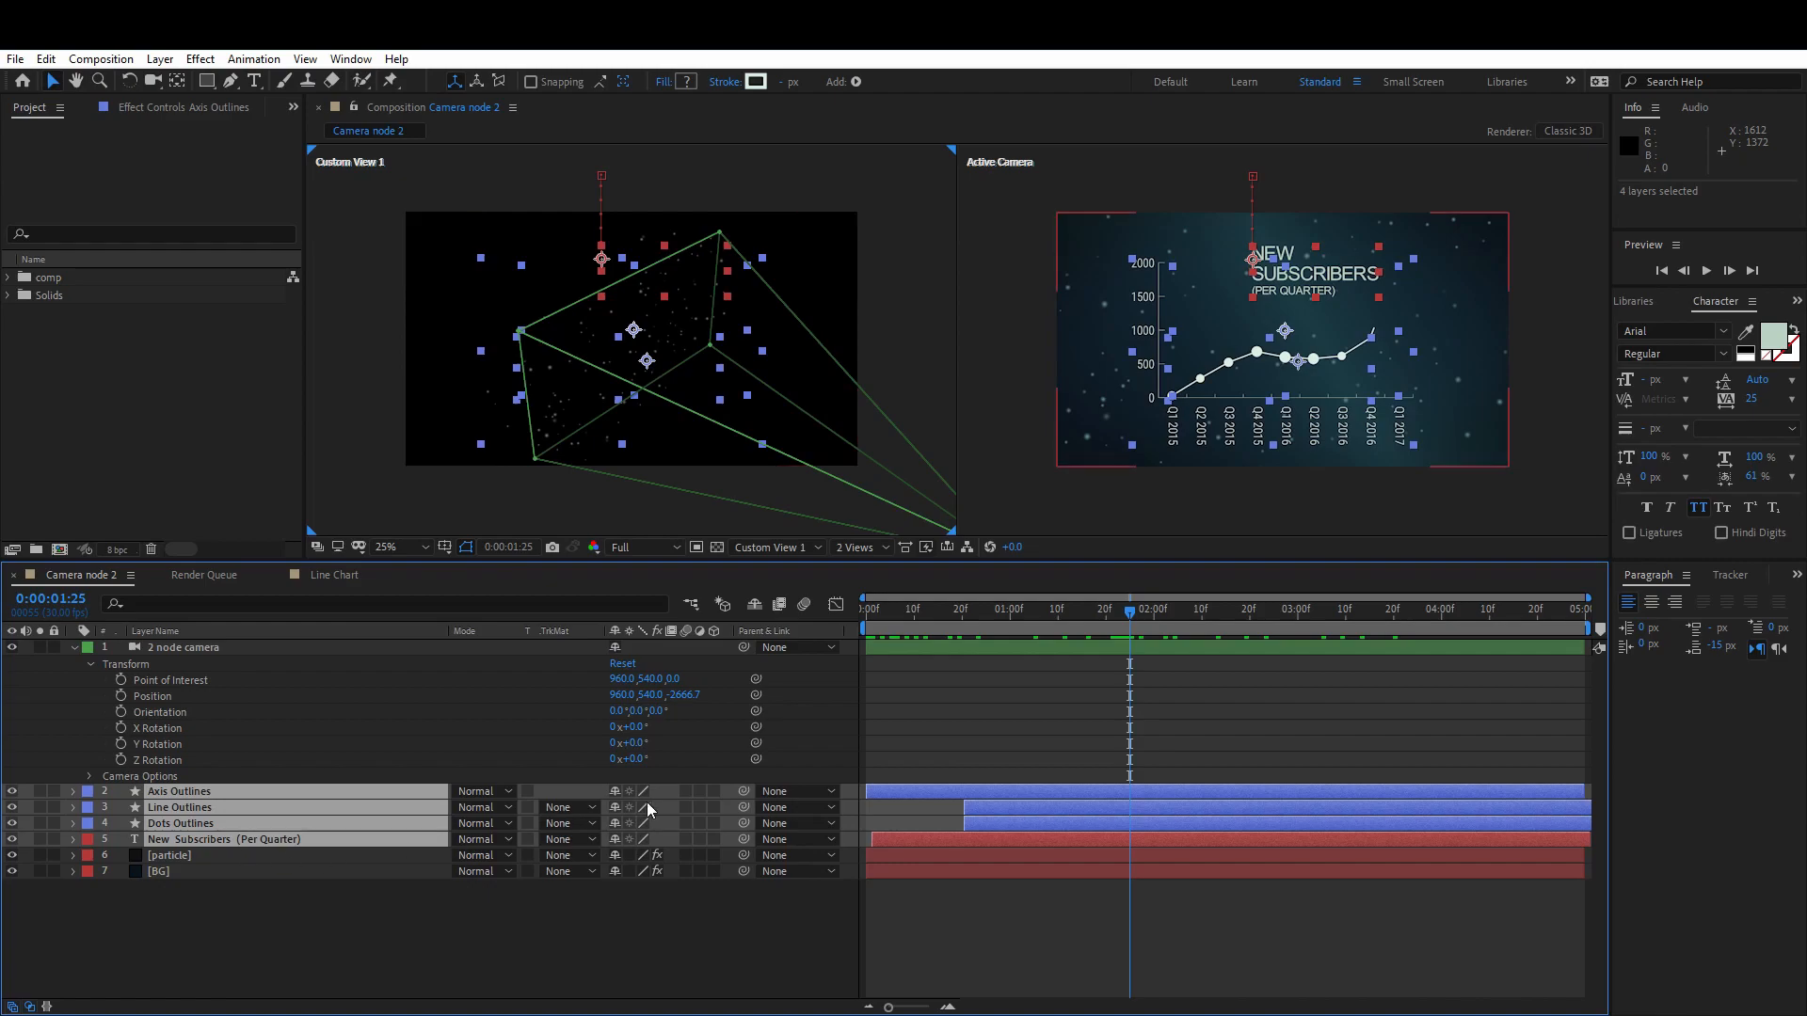
click(711, 841)
click(676, 929)
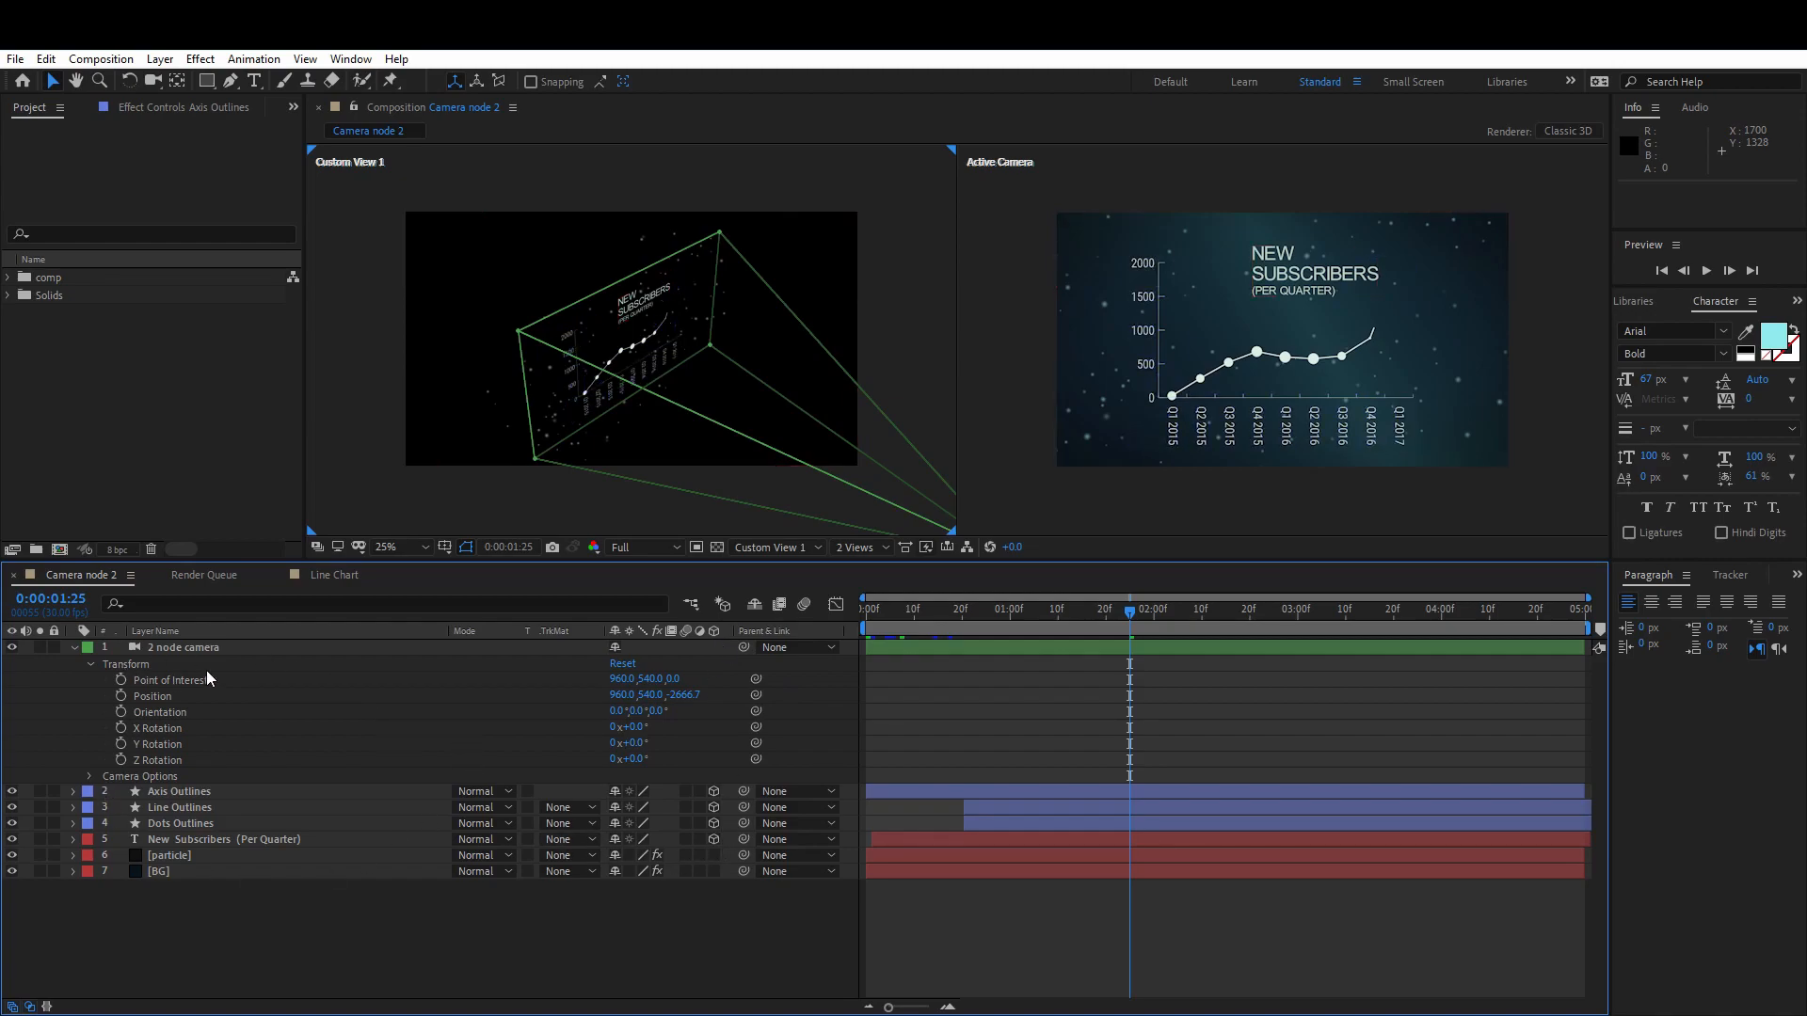
- Set a Position keyframe for the 2 node camera at 0:00:00:10
click(900, 611)
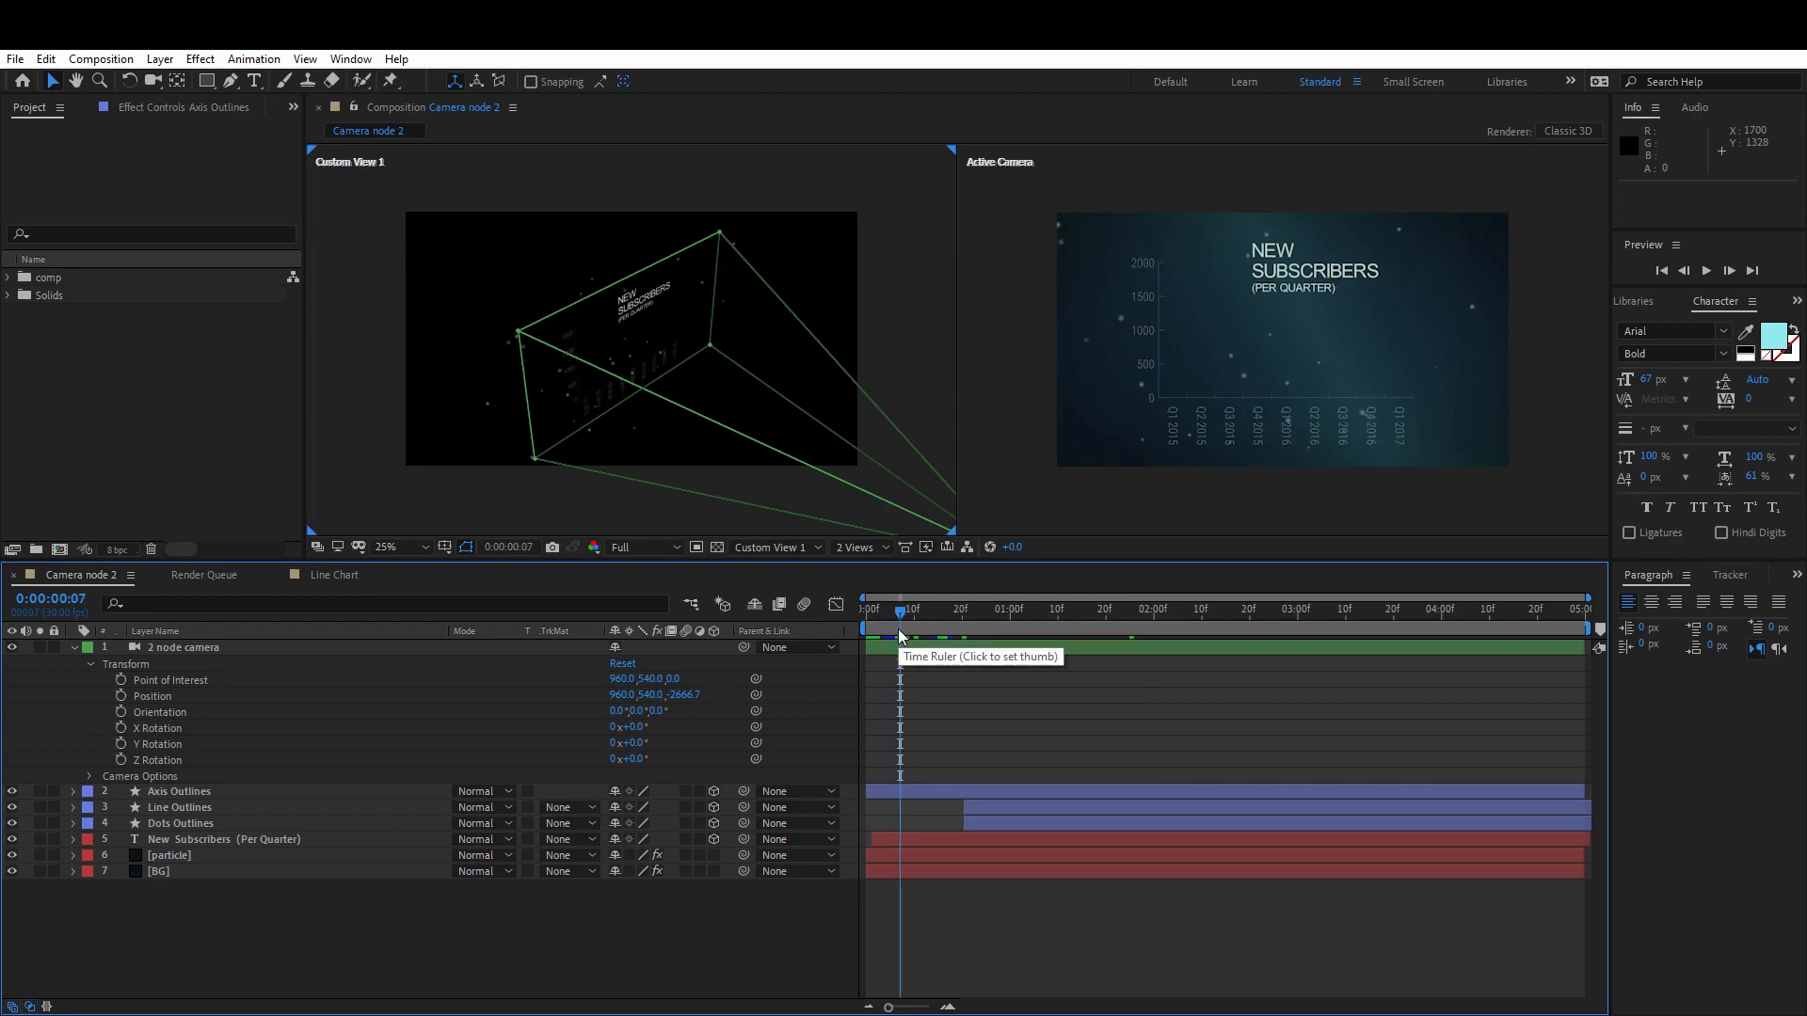
drag(889, 614, 916, 617)
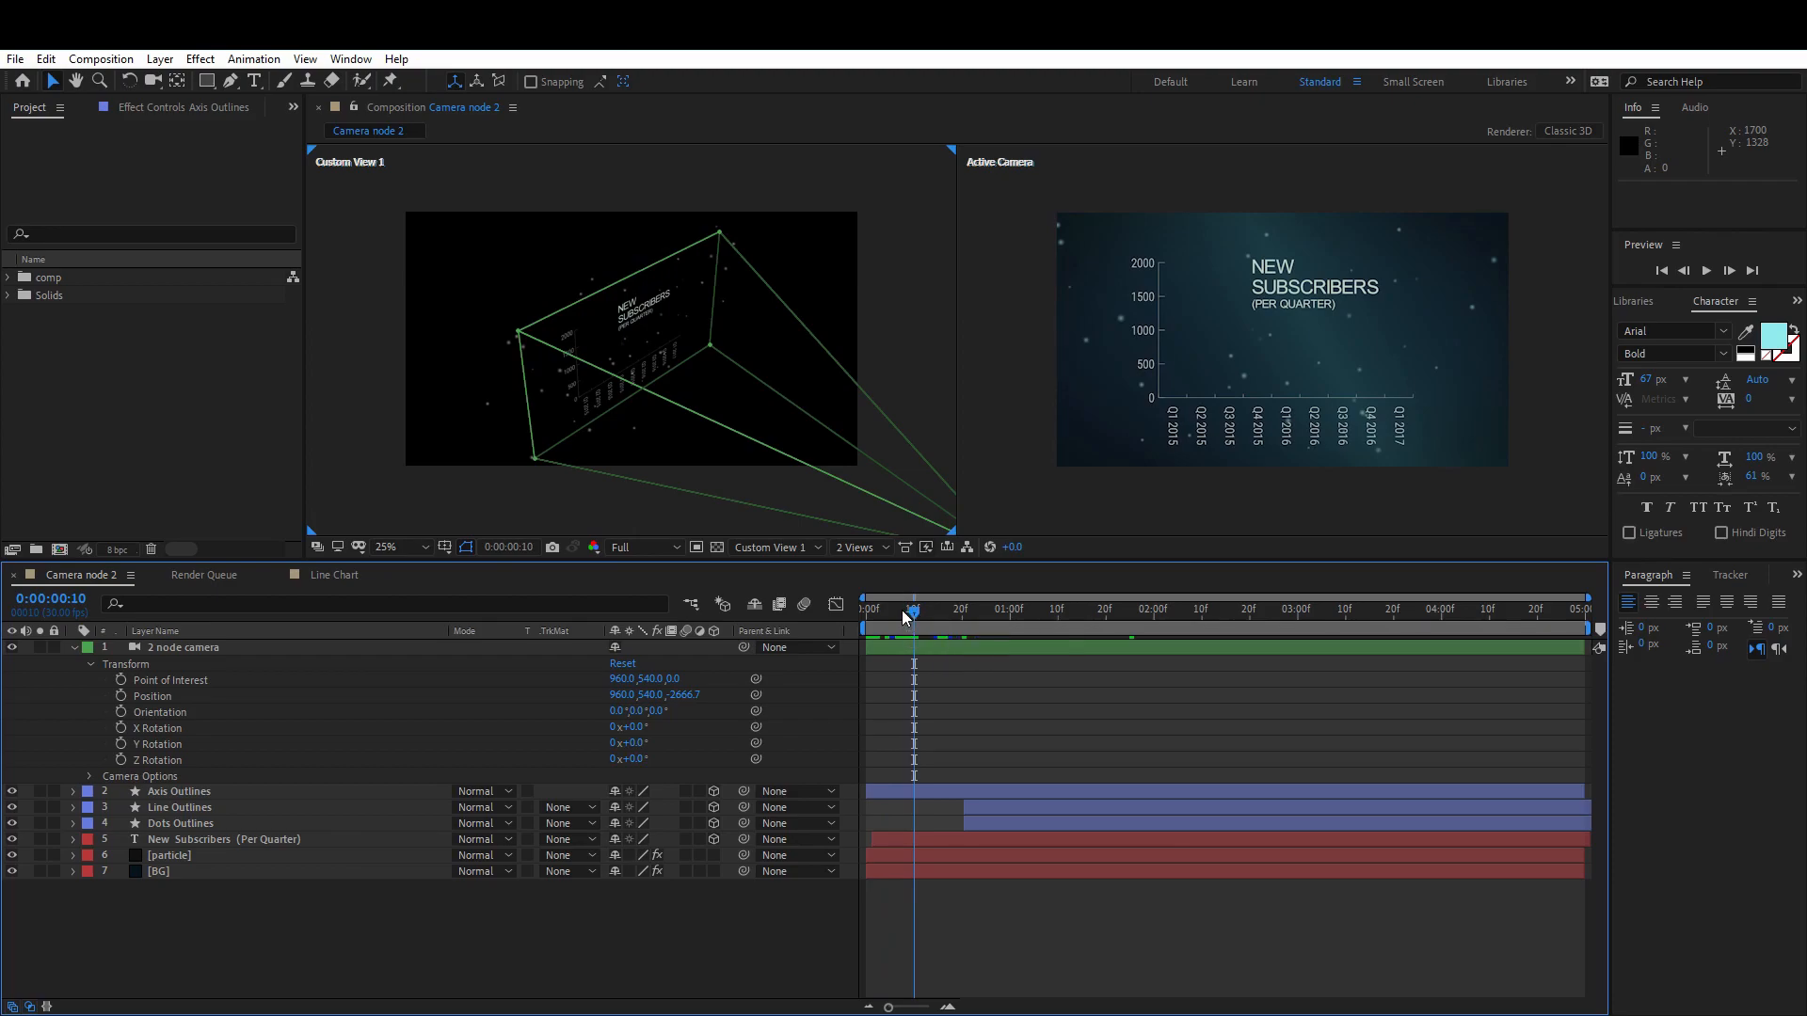
click(118, 695)
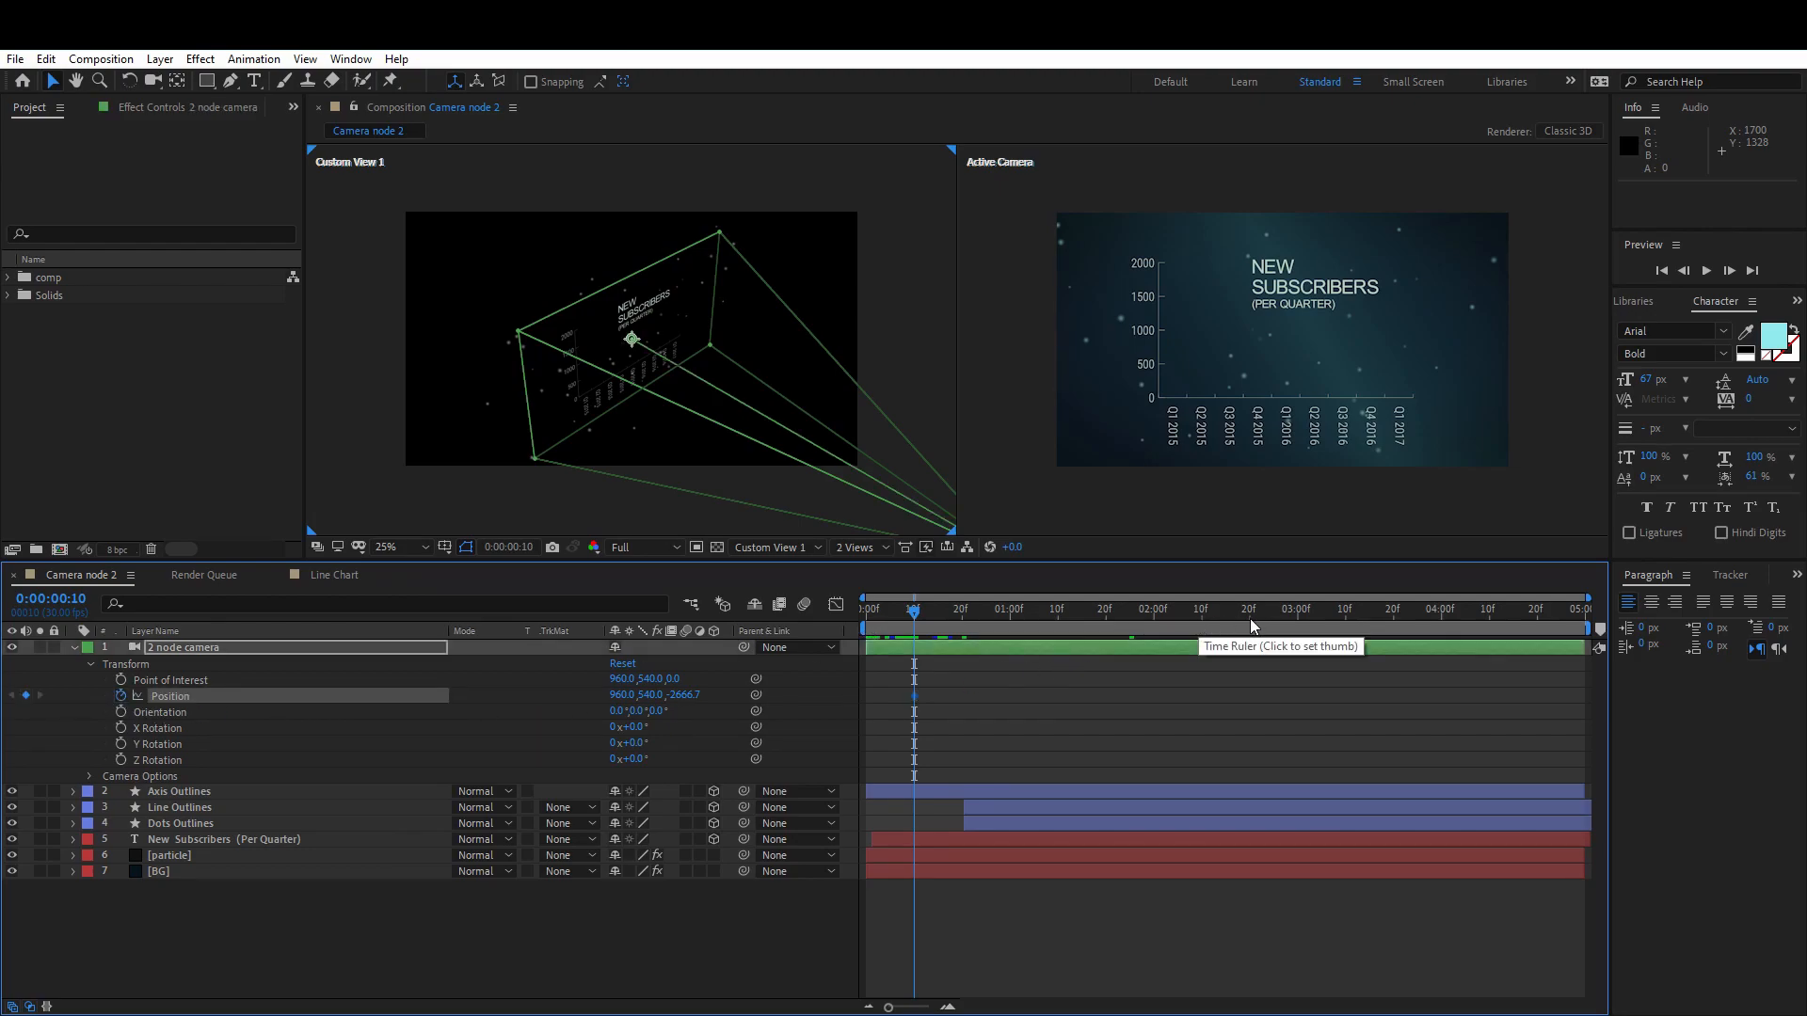
- Keyframe the 2 node camera's Position at 0:00:03:00 with values of about 1546, 714, -3414.7
drag(1250, 619, 1298, 623)
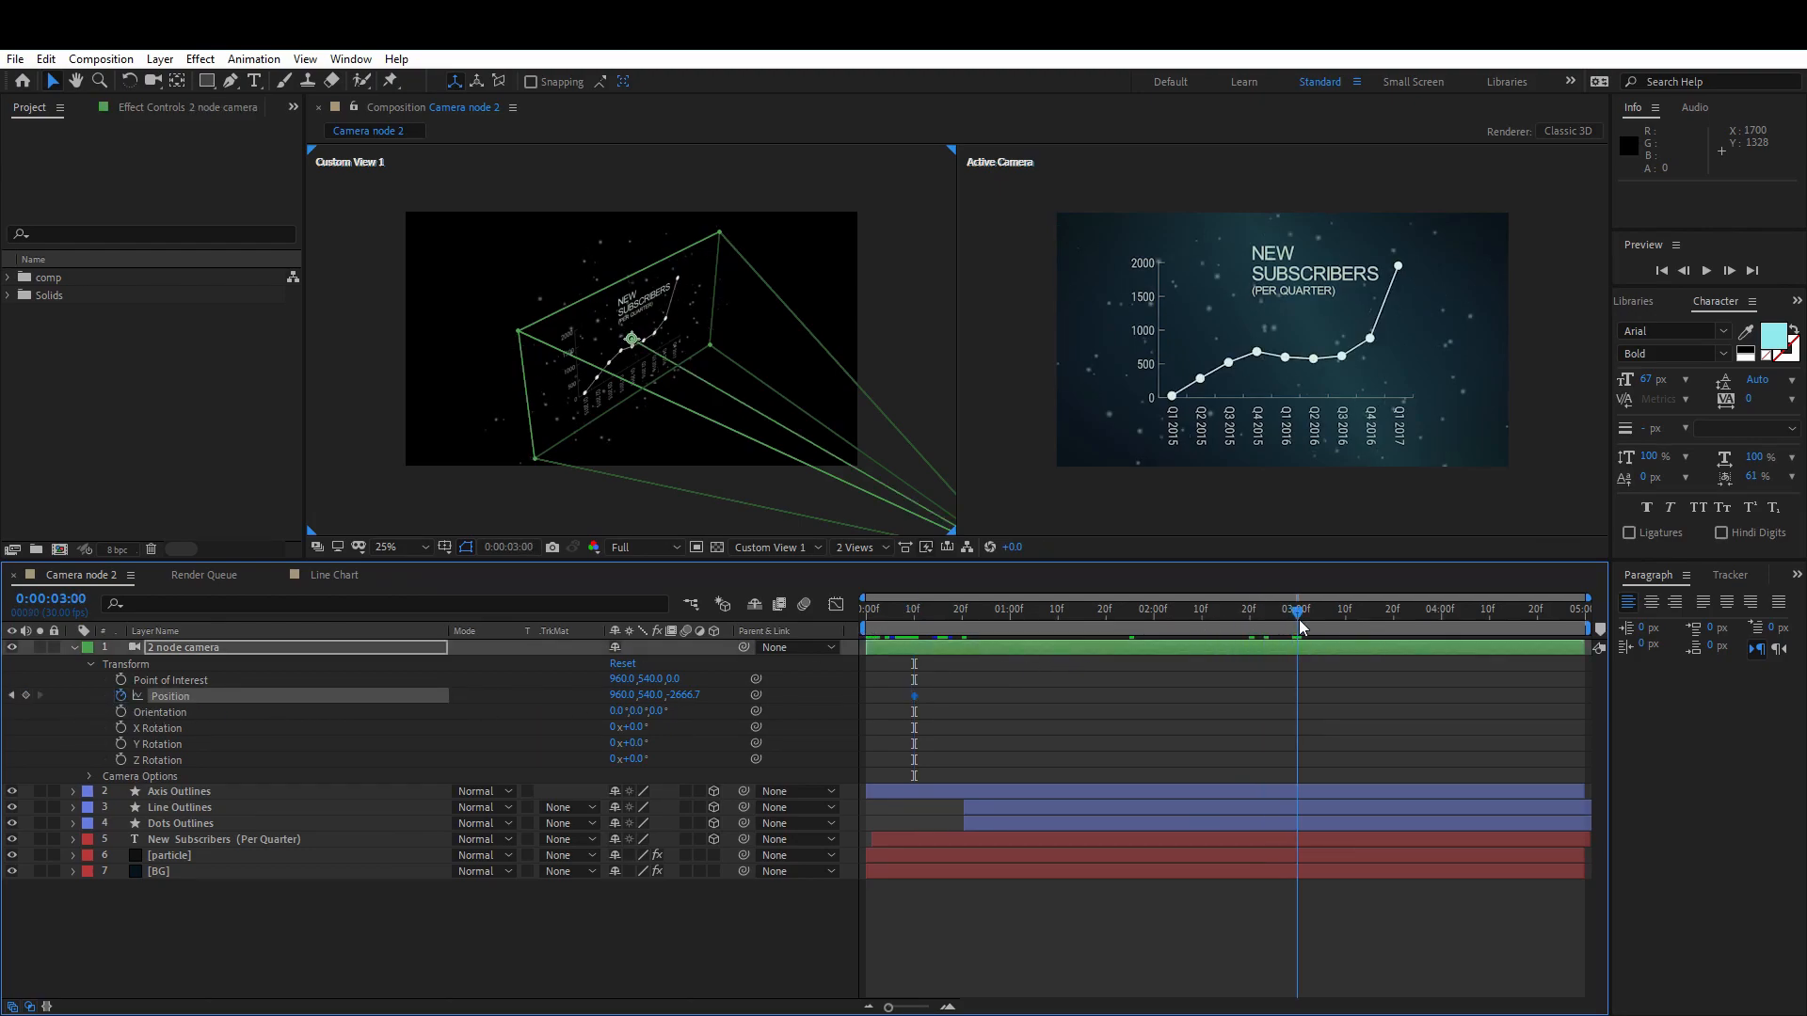
drag(647, 694, 333, 759)
key(ctrl+z)
key(ctrl+z)
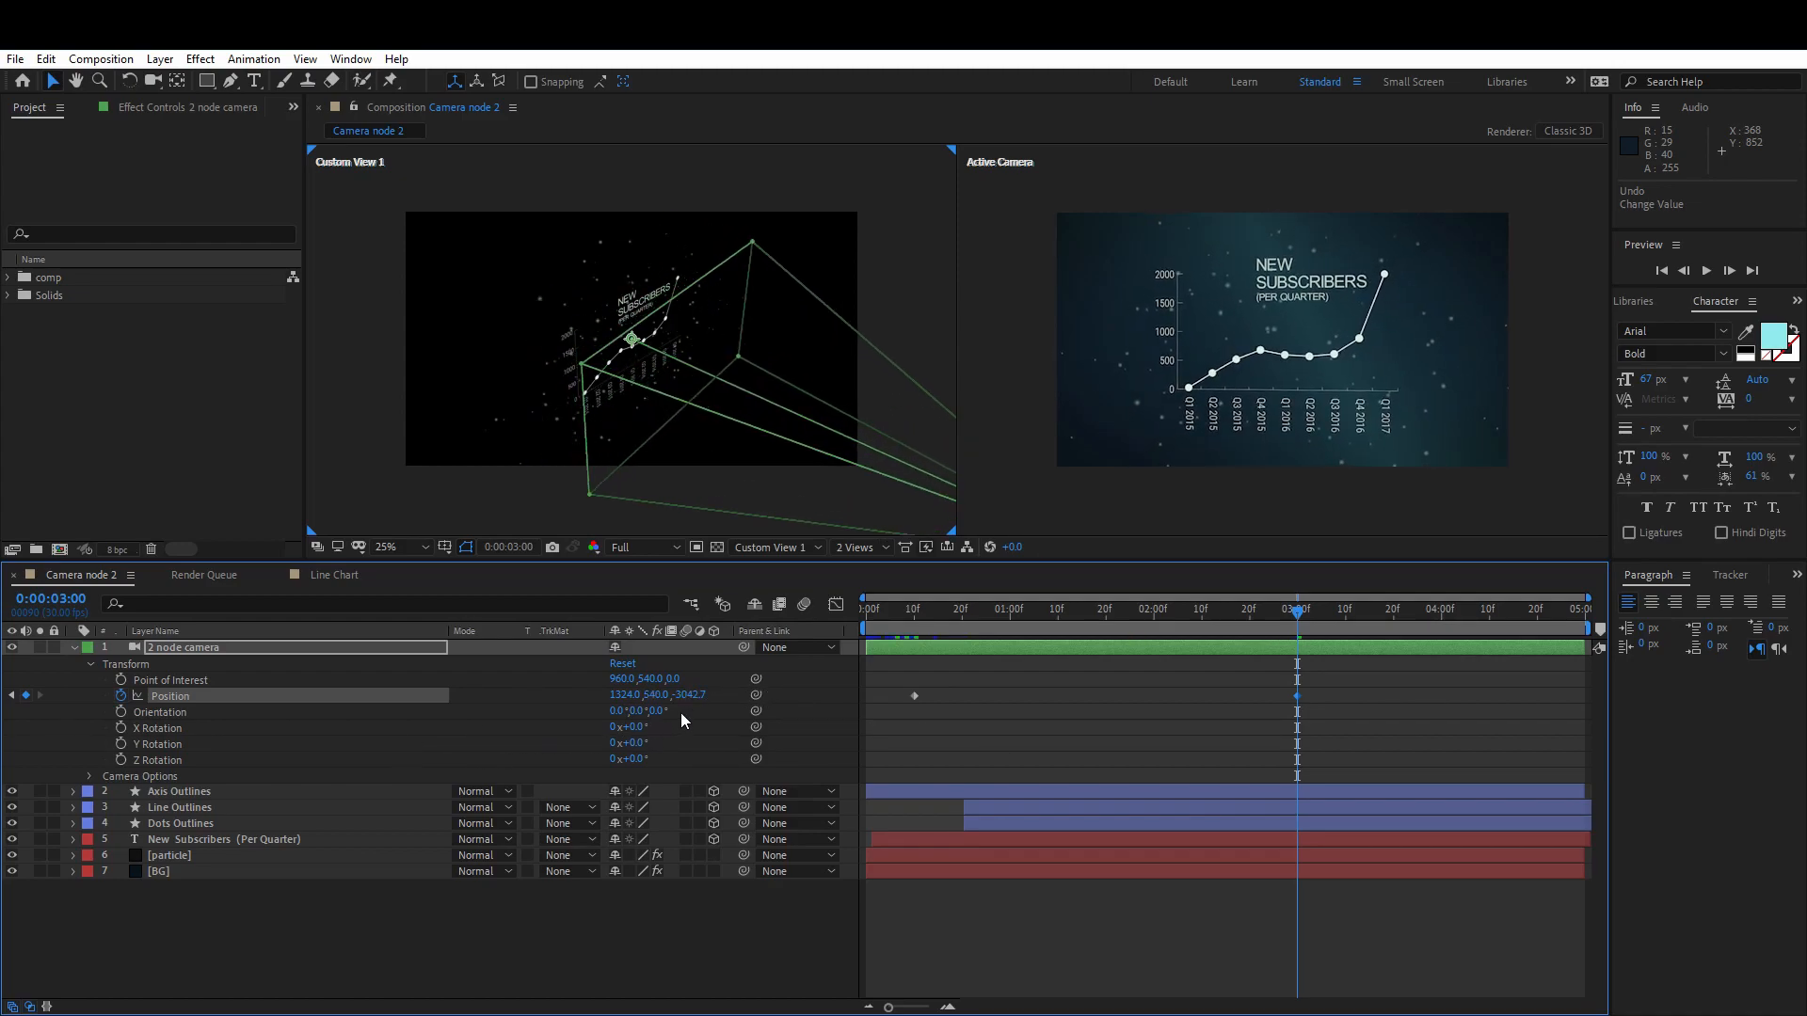
drag(626, 701, 822, 672)
drag(691, 698, 380, 727)
drag(626, 694, 719, 684)
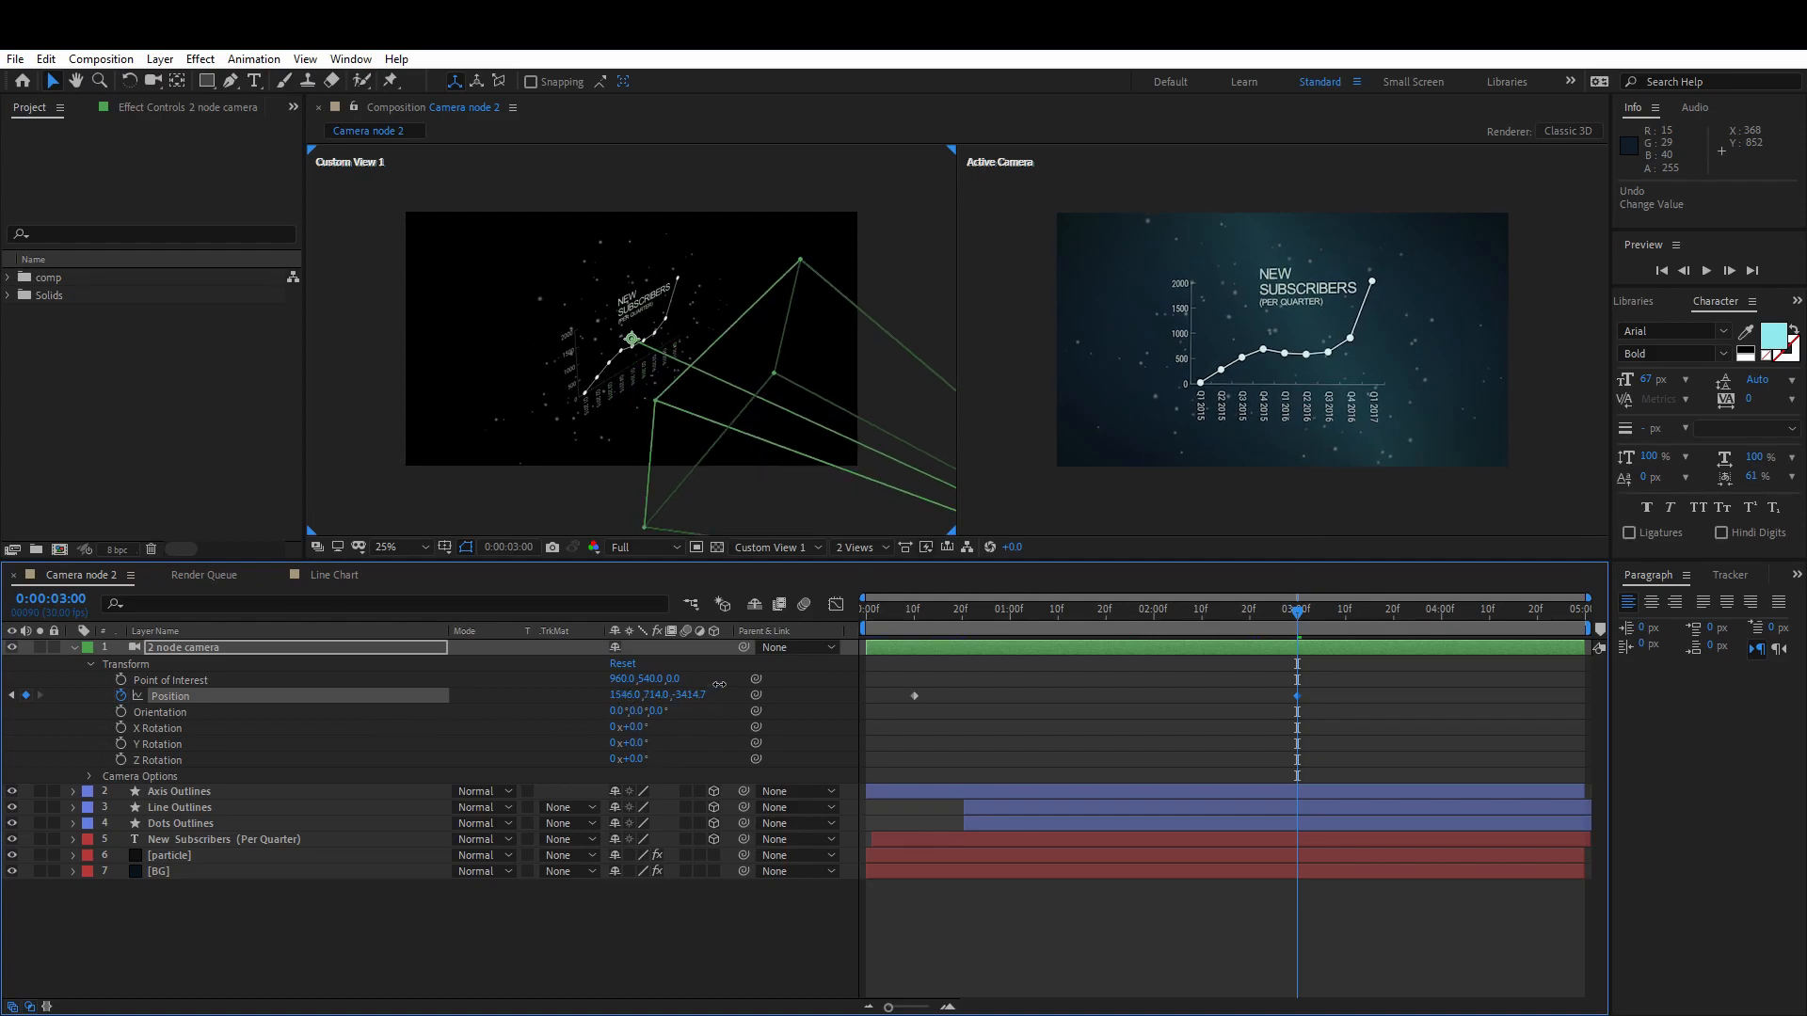
- Preview the camera move and scrub between its two Position keyframes
click(1073, 971)
key(space)
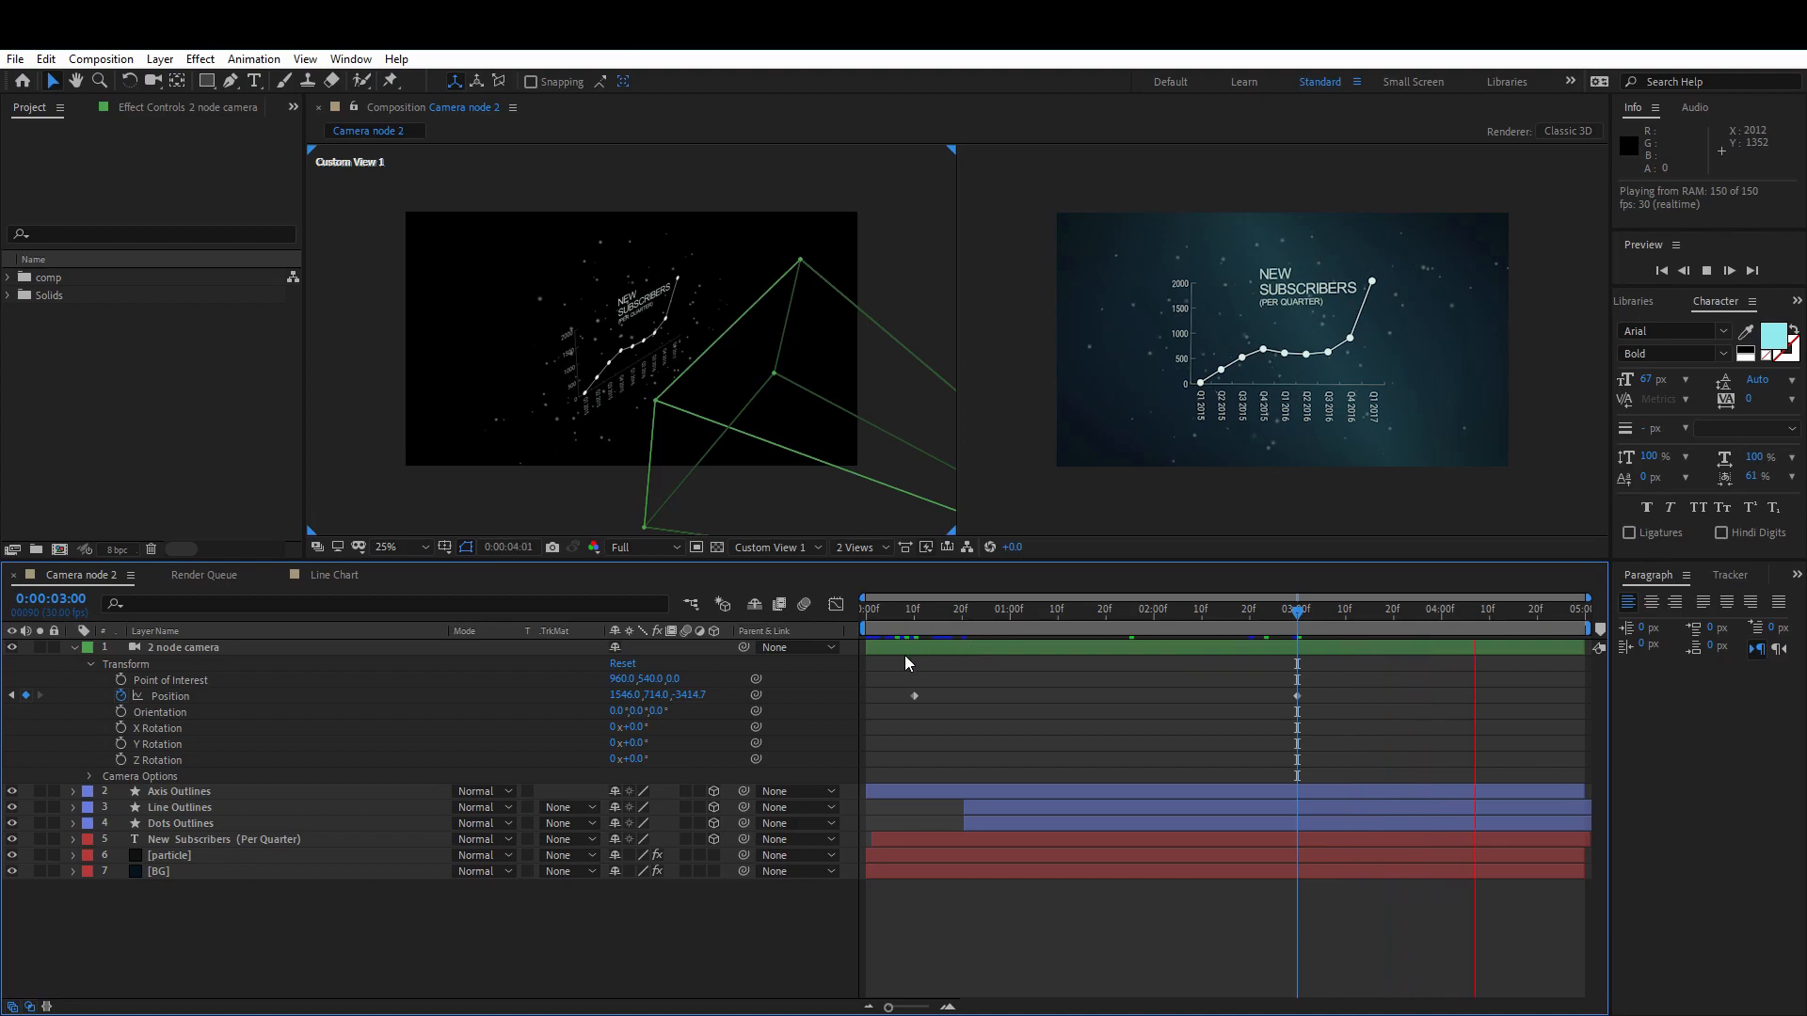
drag(912, 613, 1296, 616)
- Refine the camera's Position keyframe at 0:00:03:00 to about 2192, 711, -3333.7
click(1297, 696)
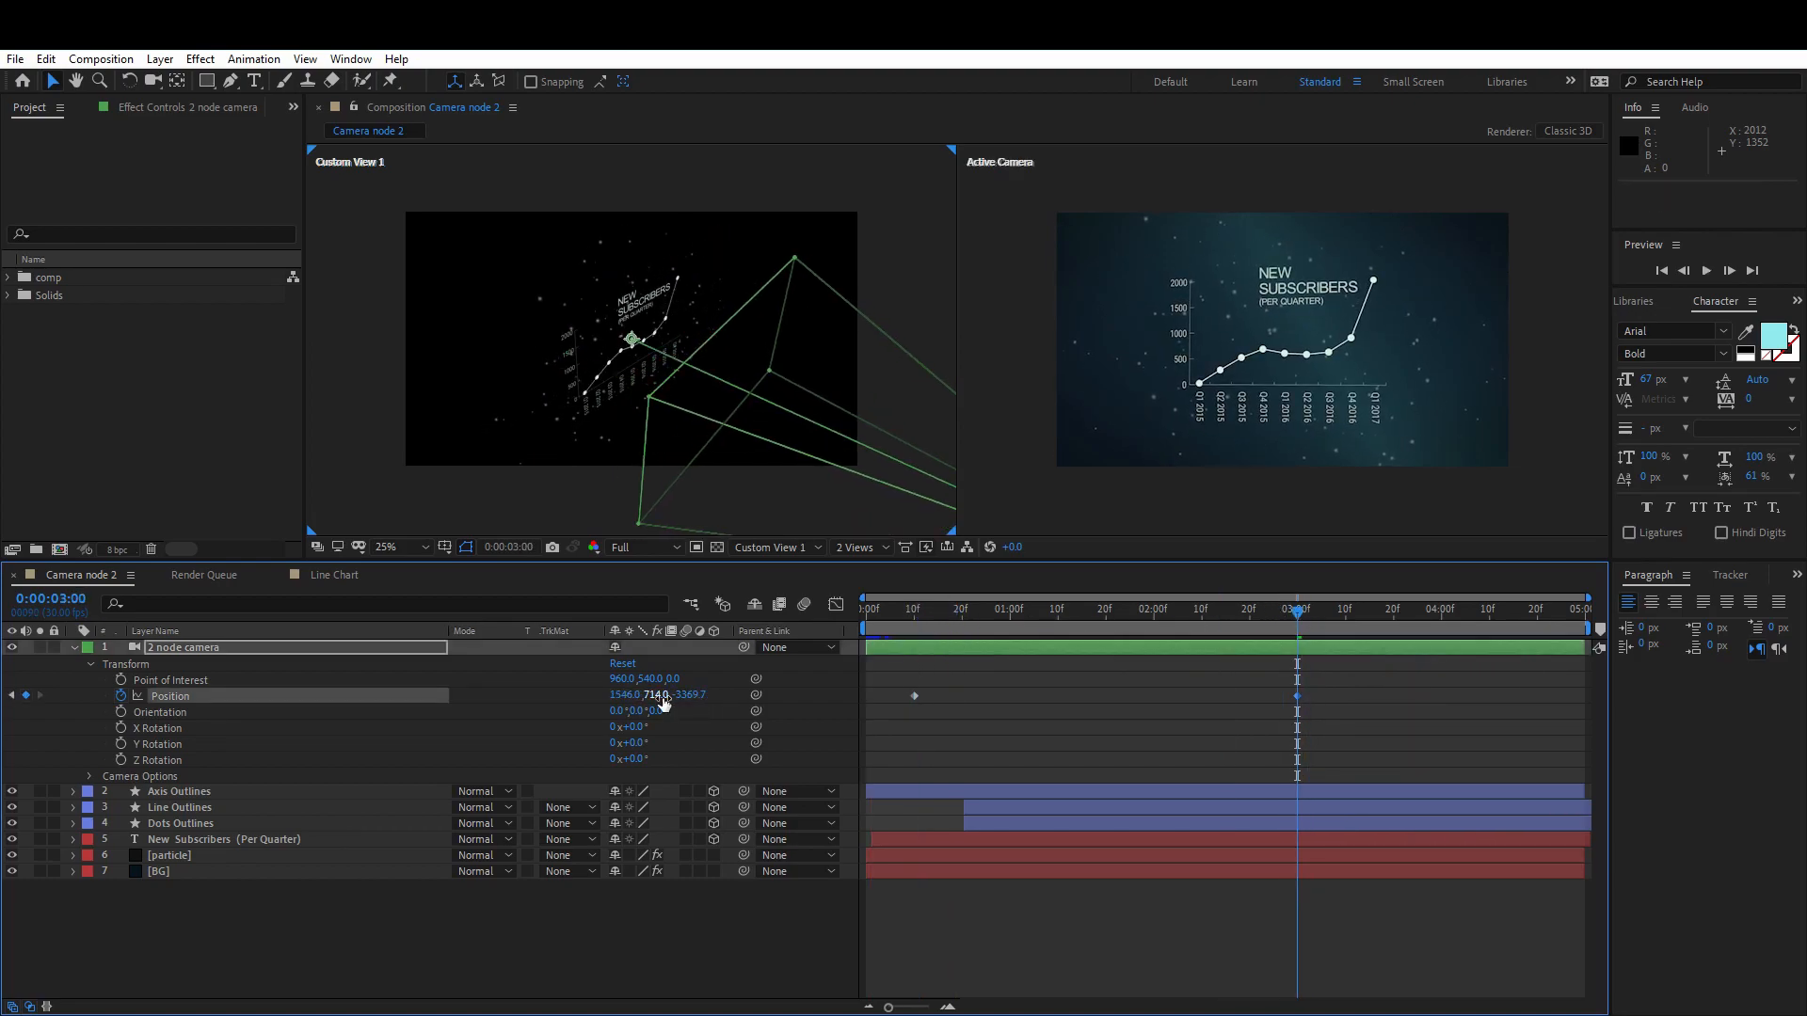
drag(574, 699, 503, 698)
drag(632, 696, 1171, 659)
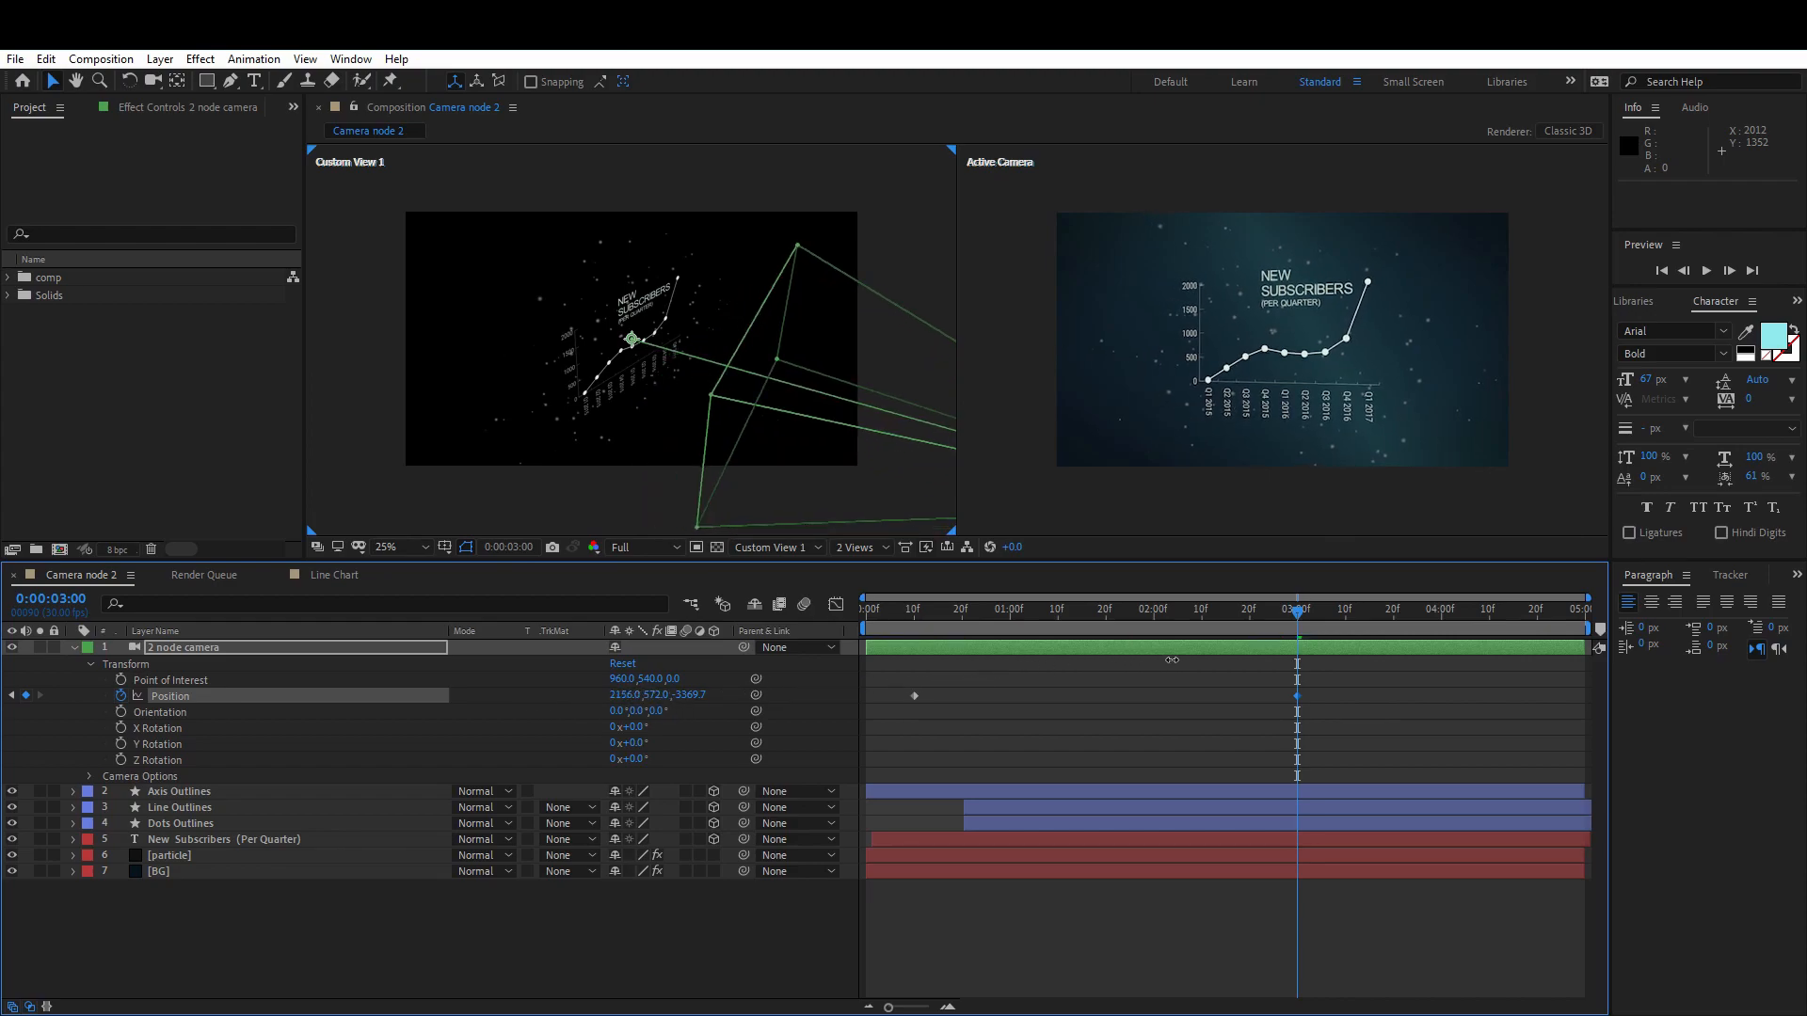
drag(659, 696, 815, 679)
drag(618, 696, 536, 699)
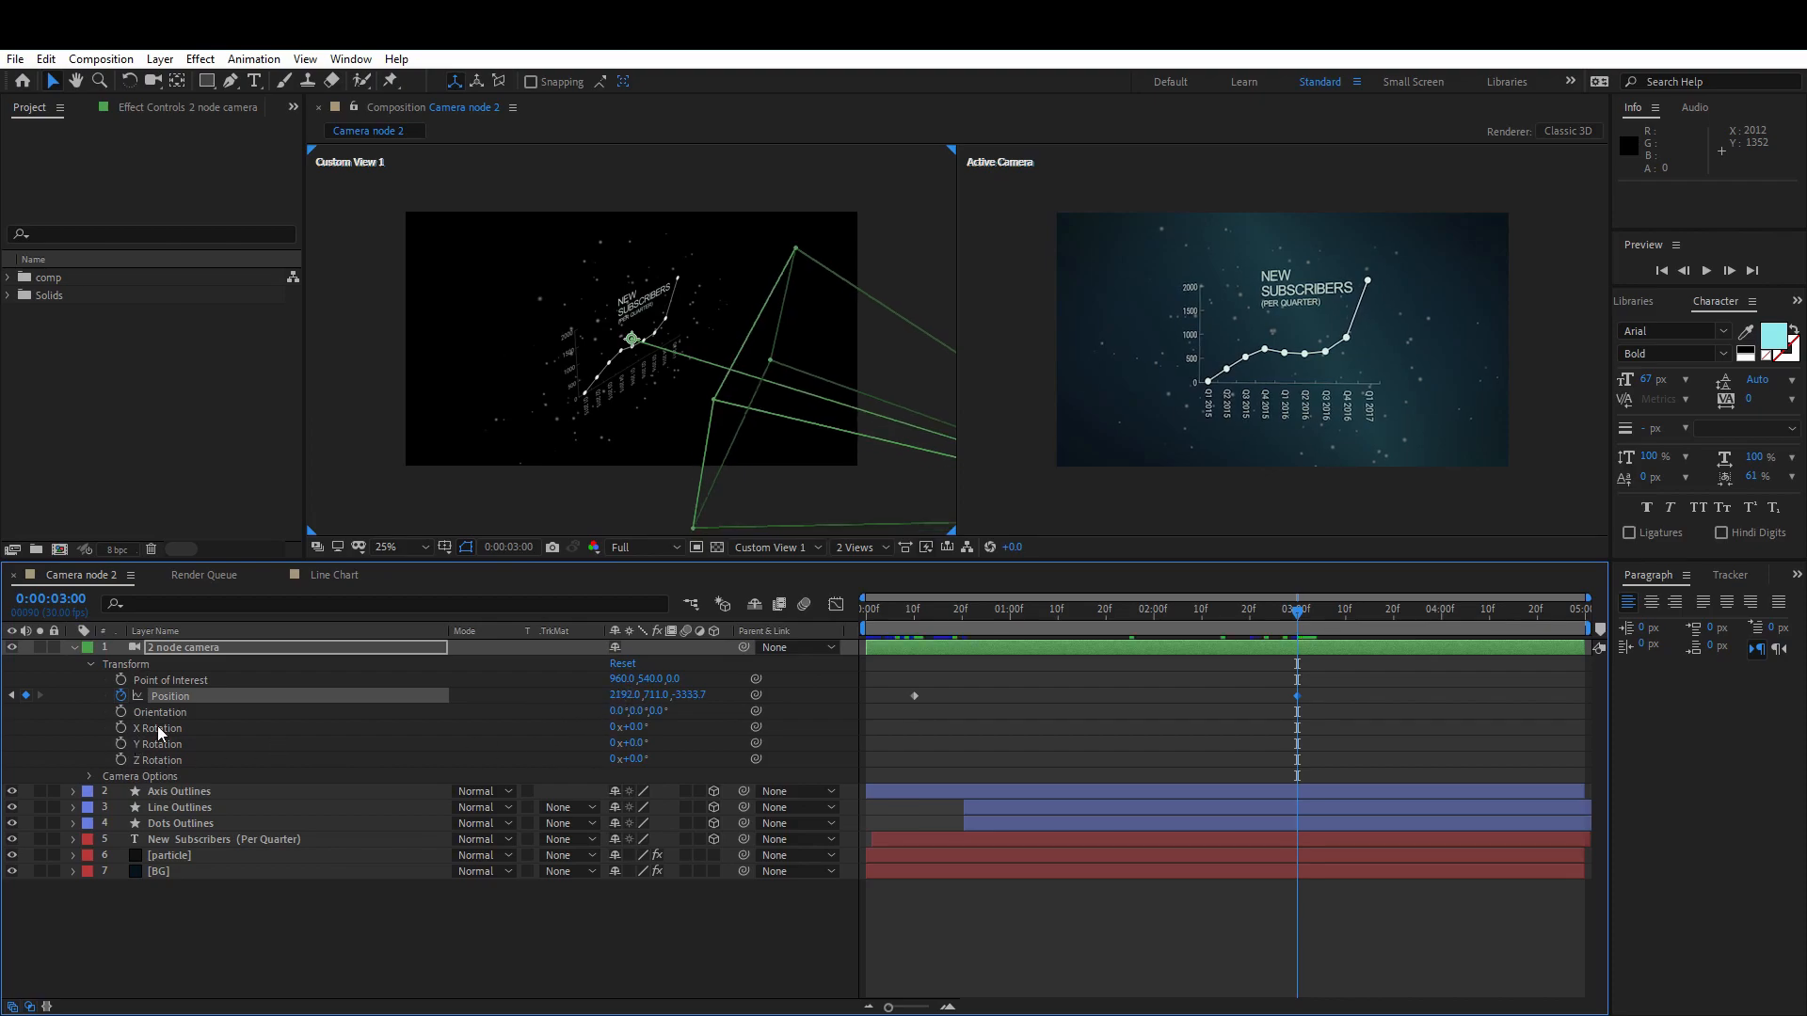
- Go through the camera's rotation properties, try a different Orientation, and undo the change
click(158, 727)
click(164, 744)
click(178, 729)
click(174, 749)
click(171, 759)
click(240, 712)
mouse_move(640, 713)
mouse_down()
mouse_move(720, 717)
mouse_move(637, 717)
mouse_move(677, 714)
mouse_move(630, 744)
mouse_up()
key(ctrl+z)
key(ctrl+z)
key(ctrl+z)
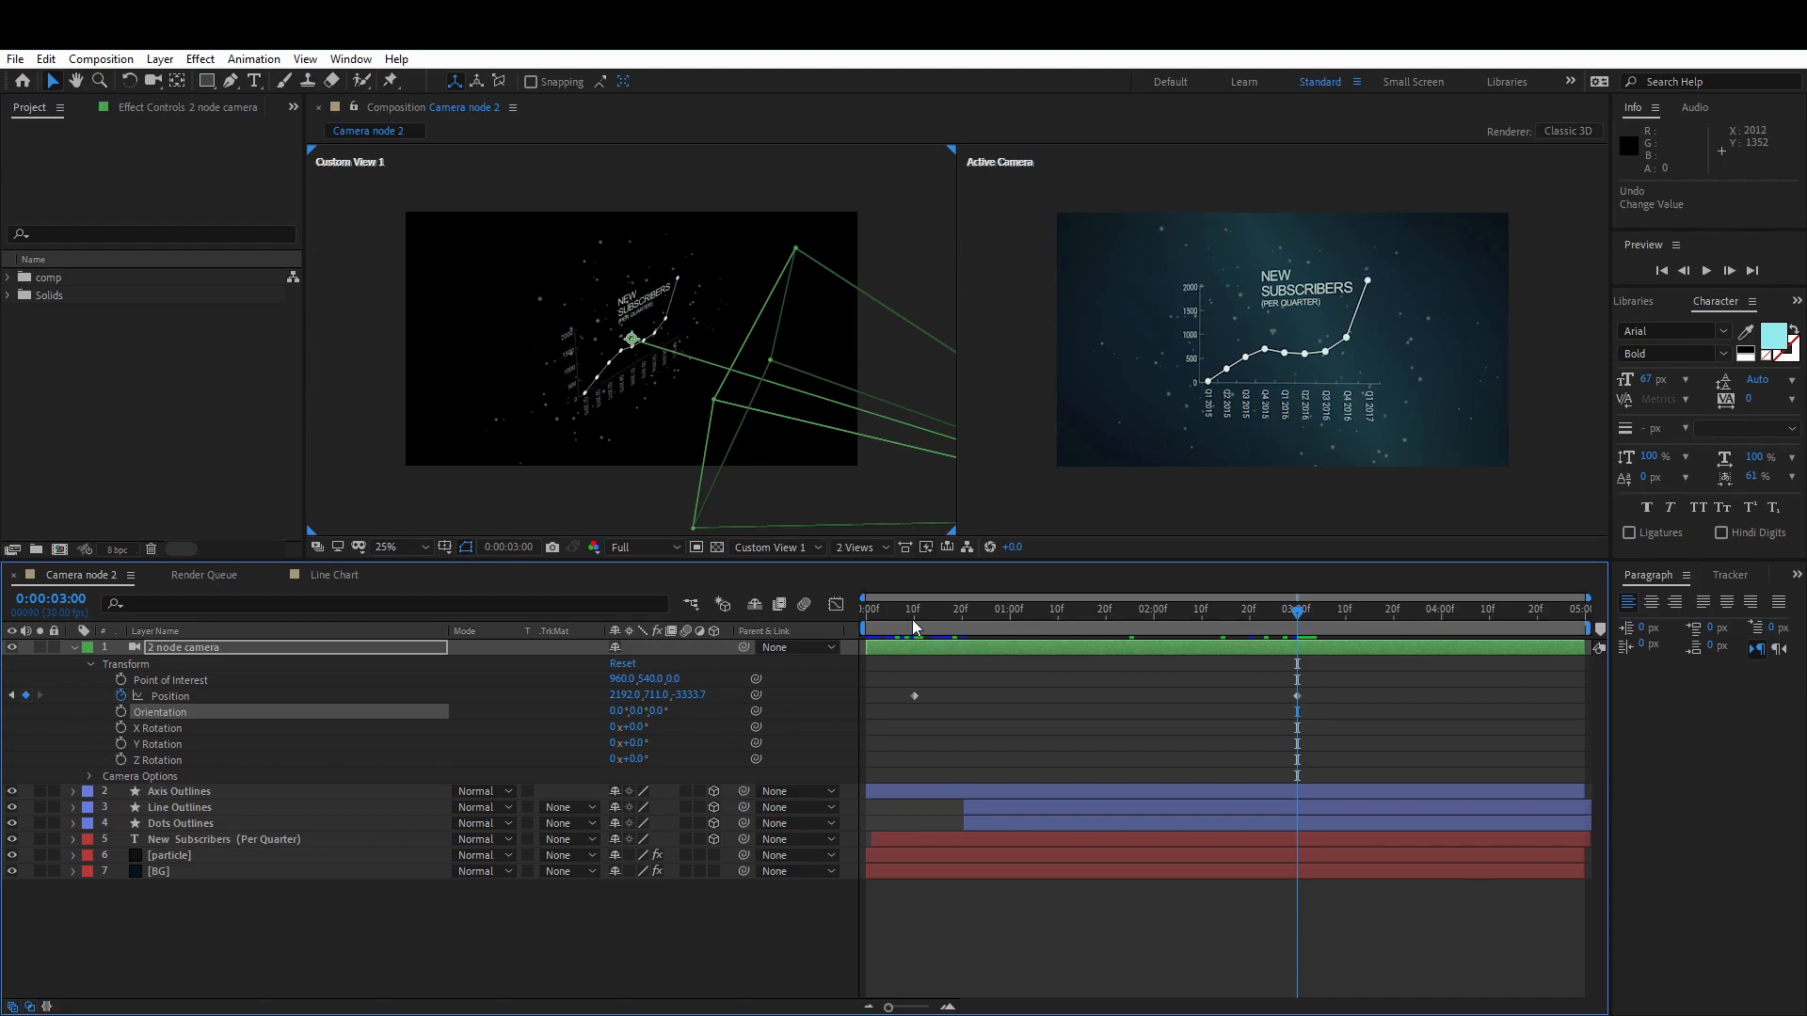
- Scrub the revised camera move and play the animation from the start of the composition
drag(915, 614, 1282, 627)
key(Home)
key(space)
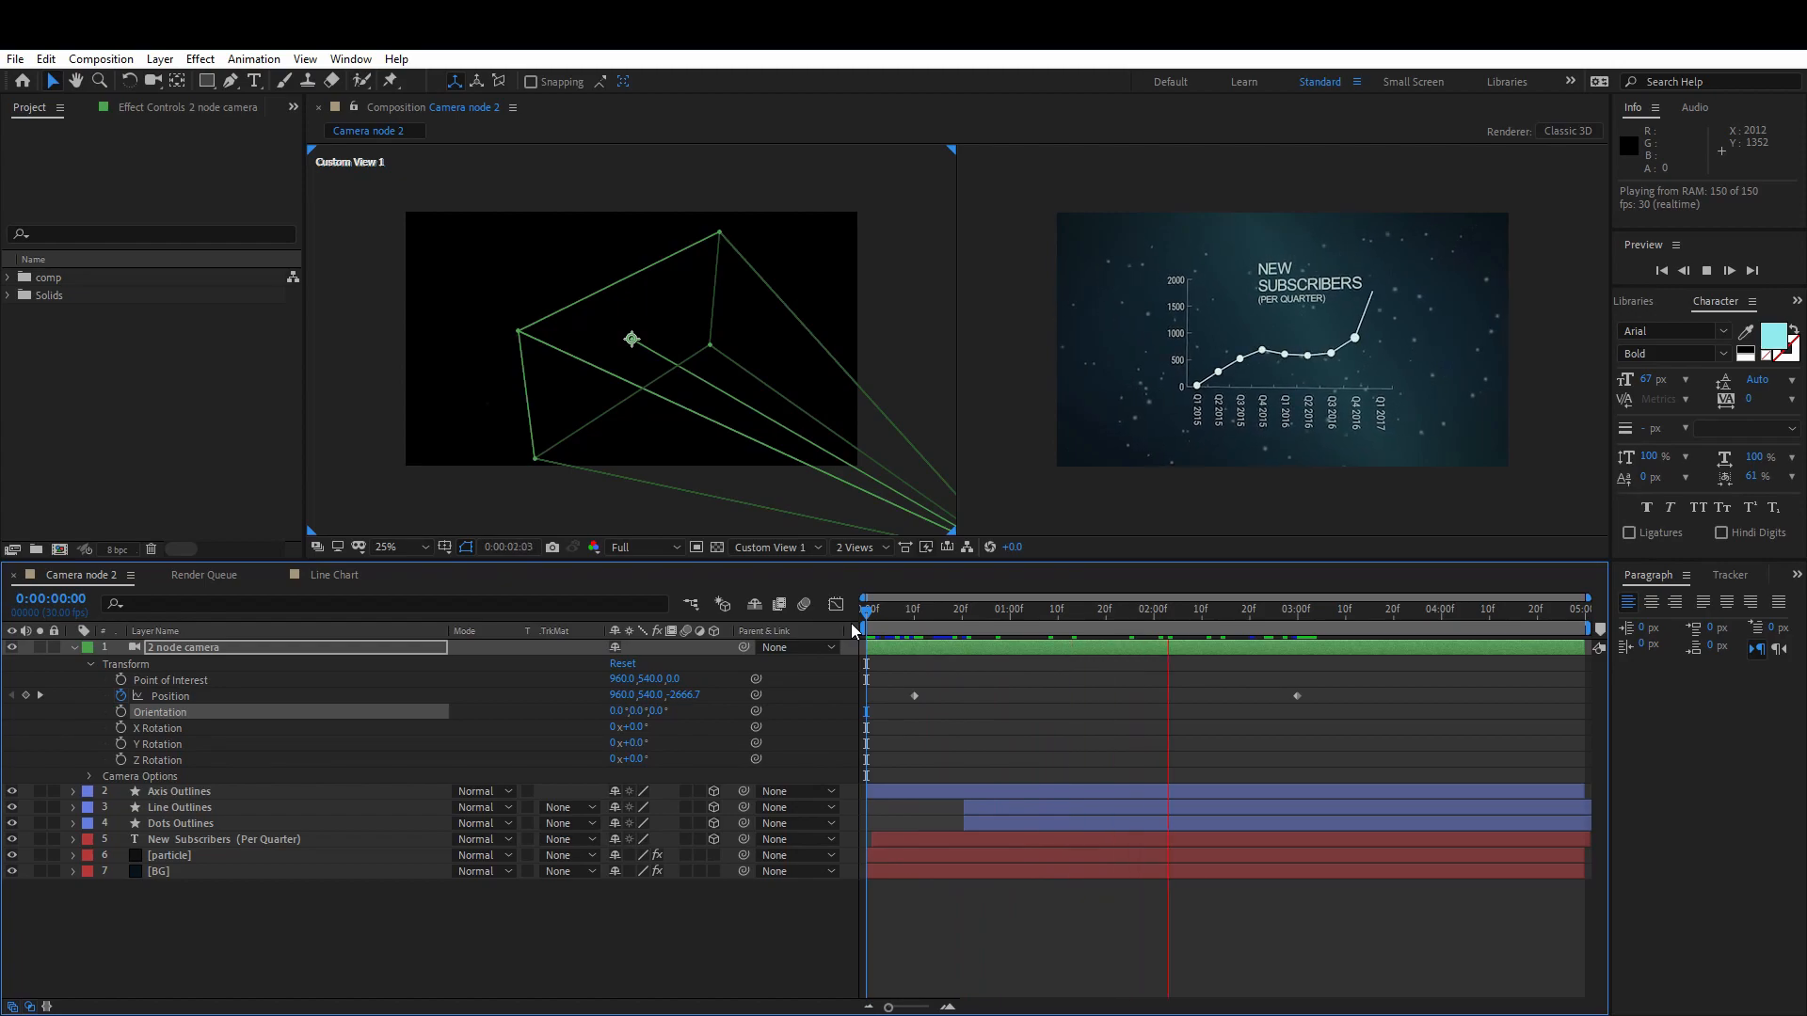
key(space)
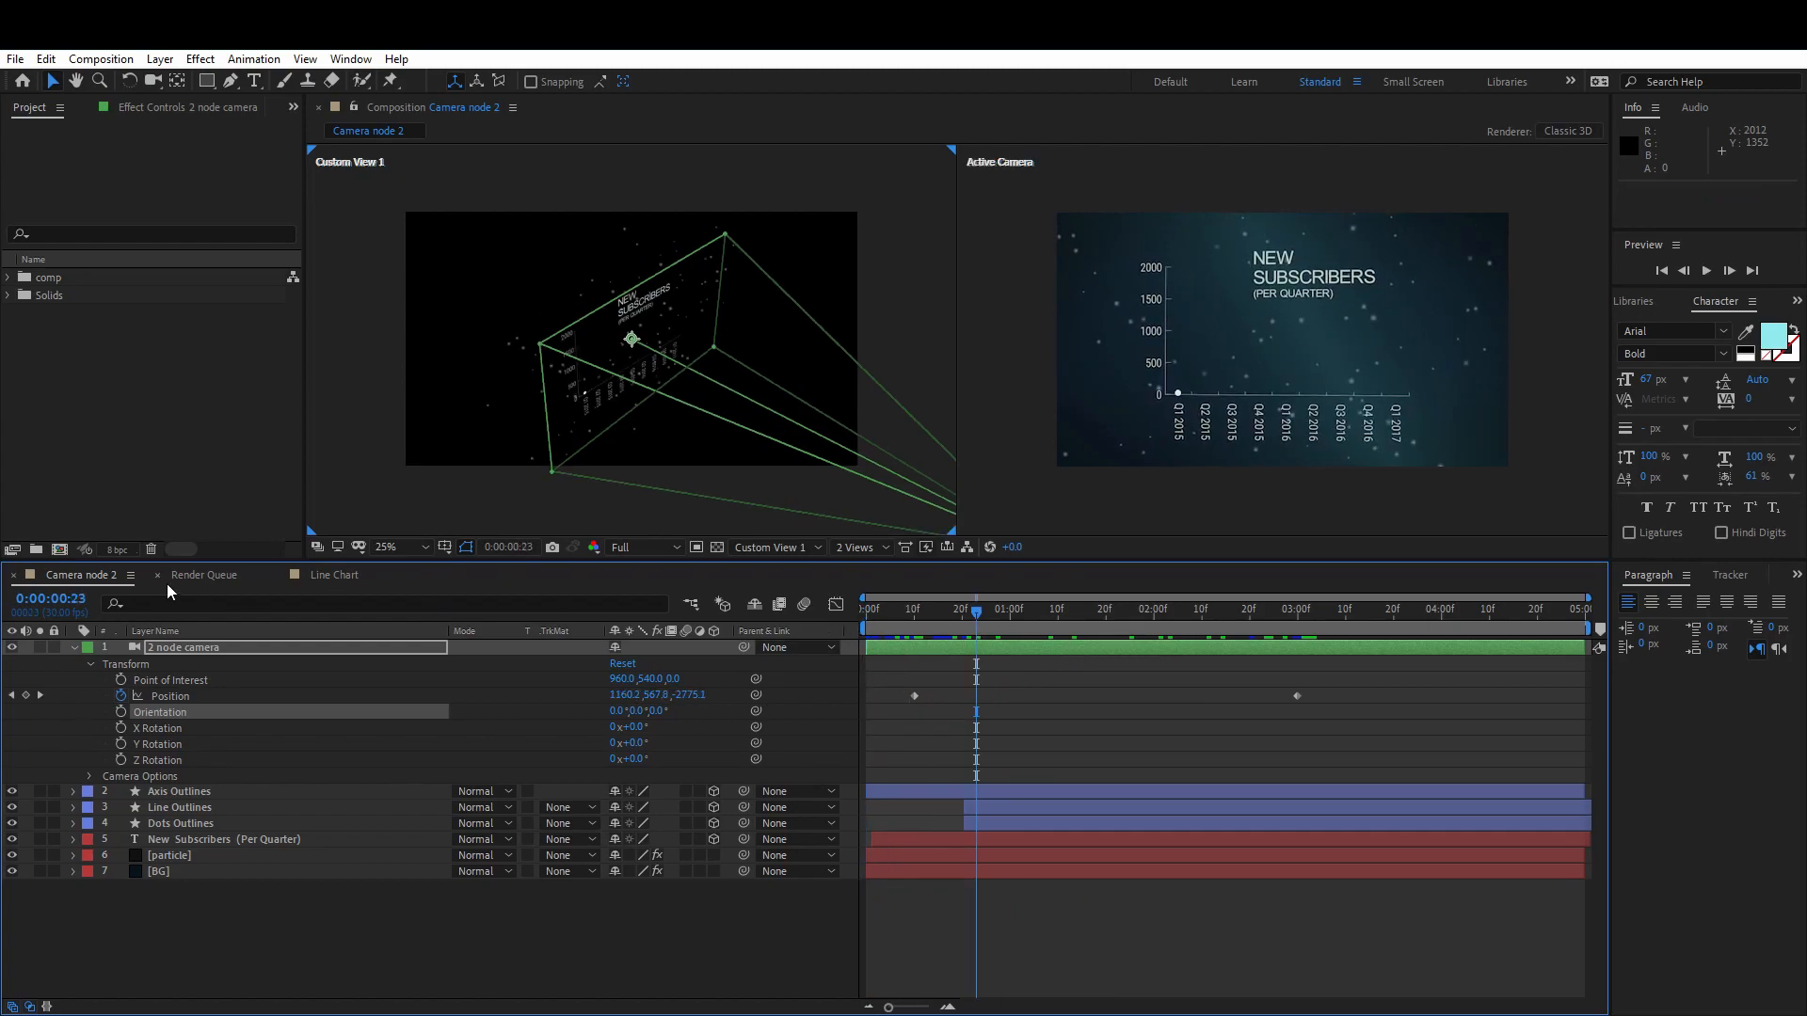
- Hide the particle layer and turn off Lumetri Color, Hue/Saturation and CC Light Sweep on the BG layer
click(132, 109)
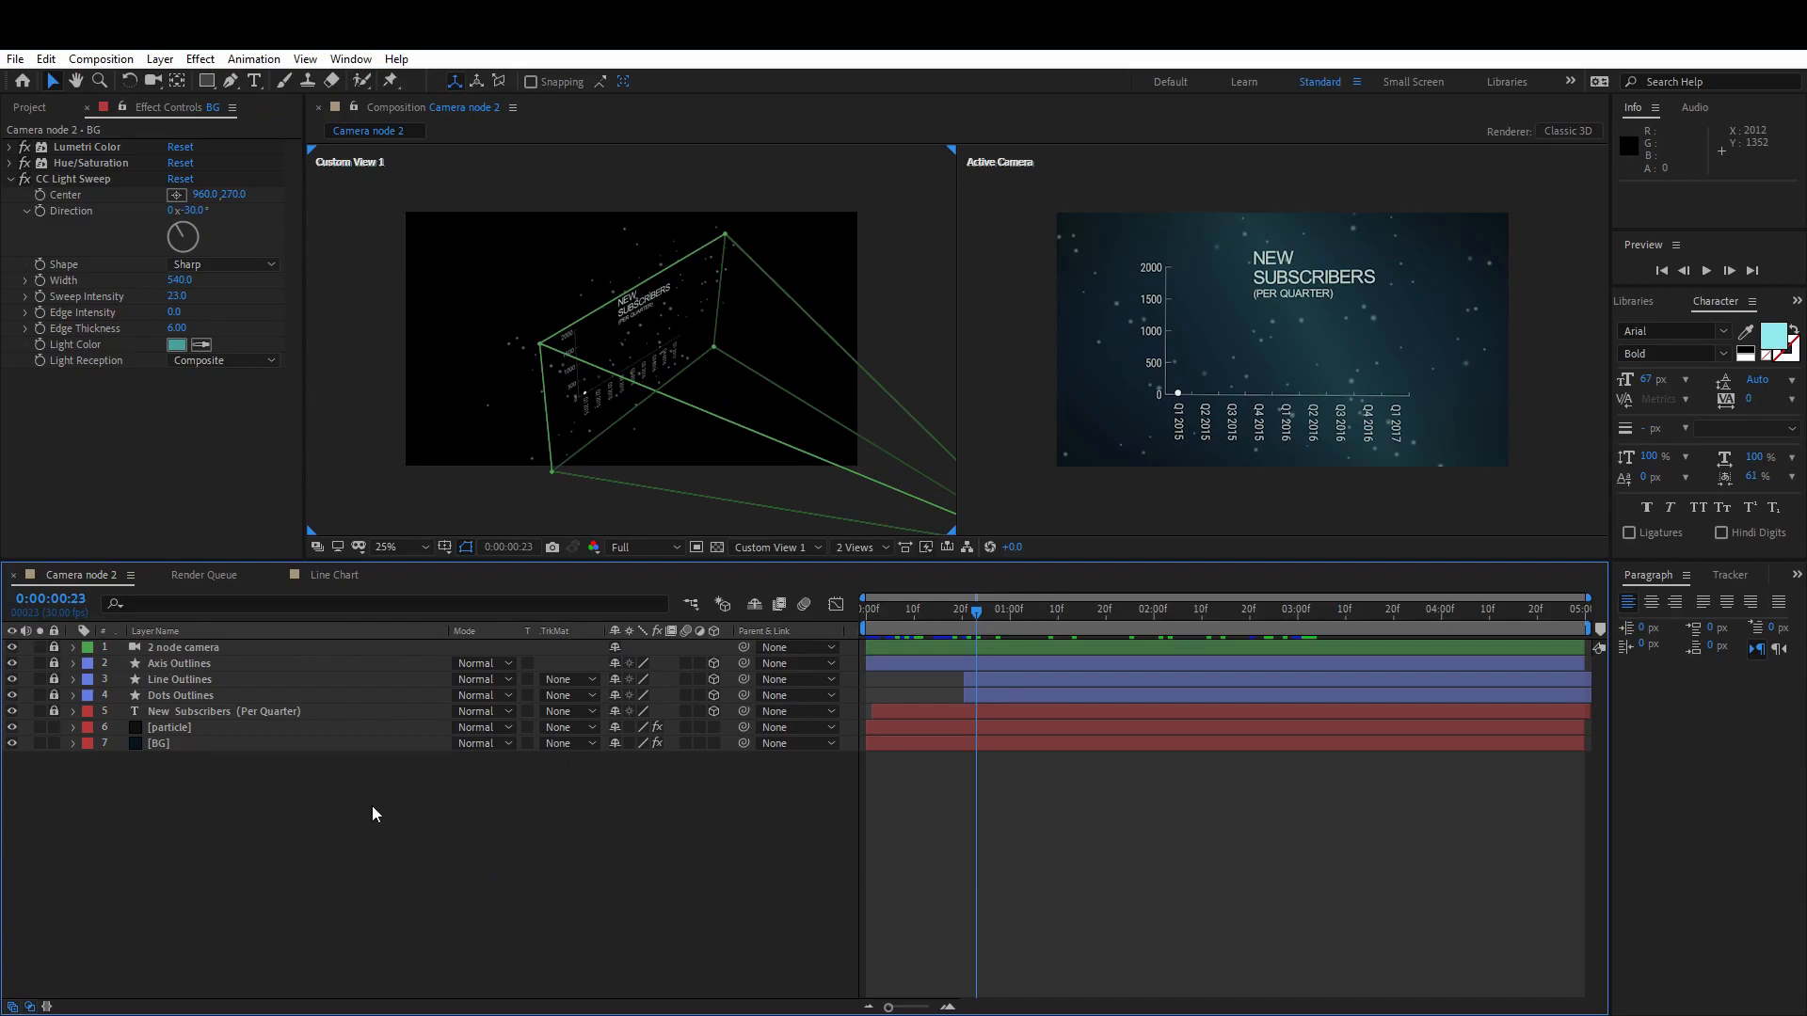
click(12, 727)
click(139, 745)
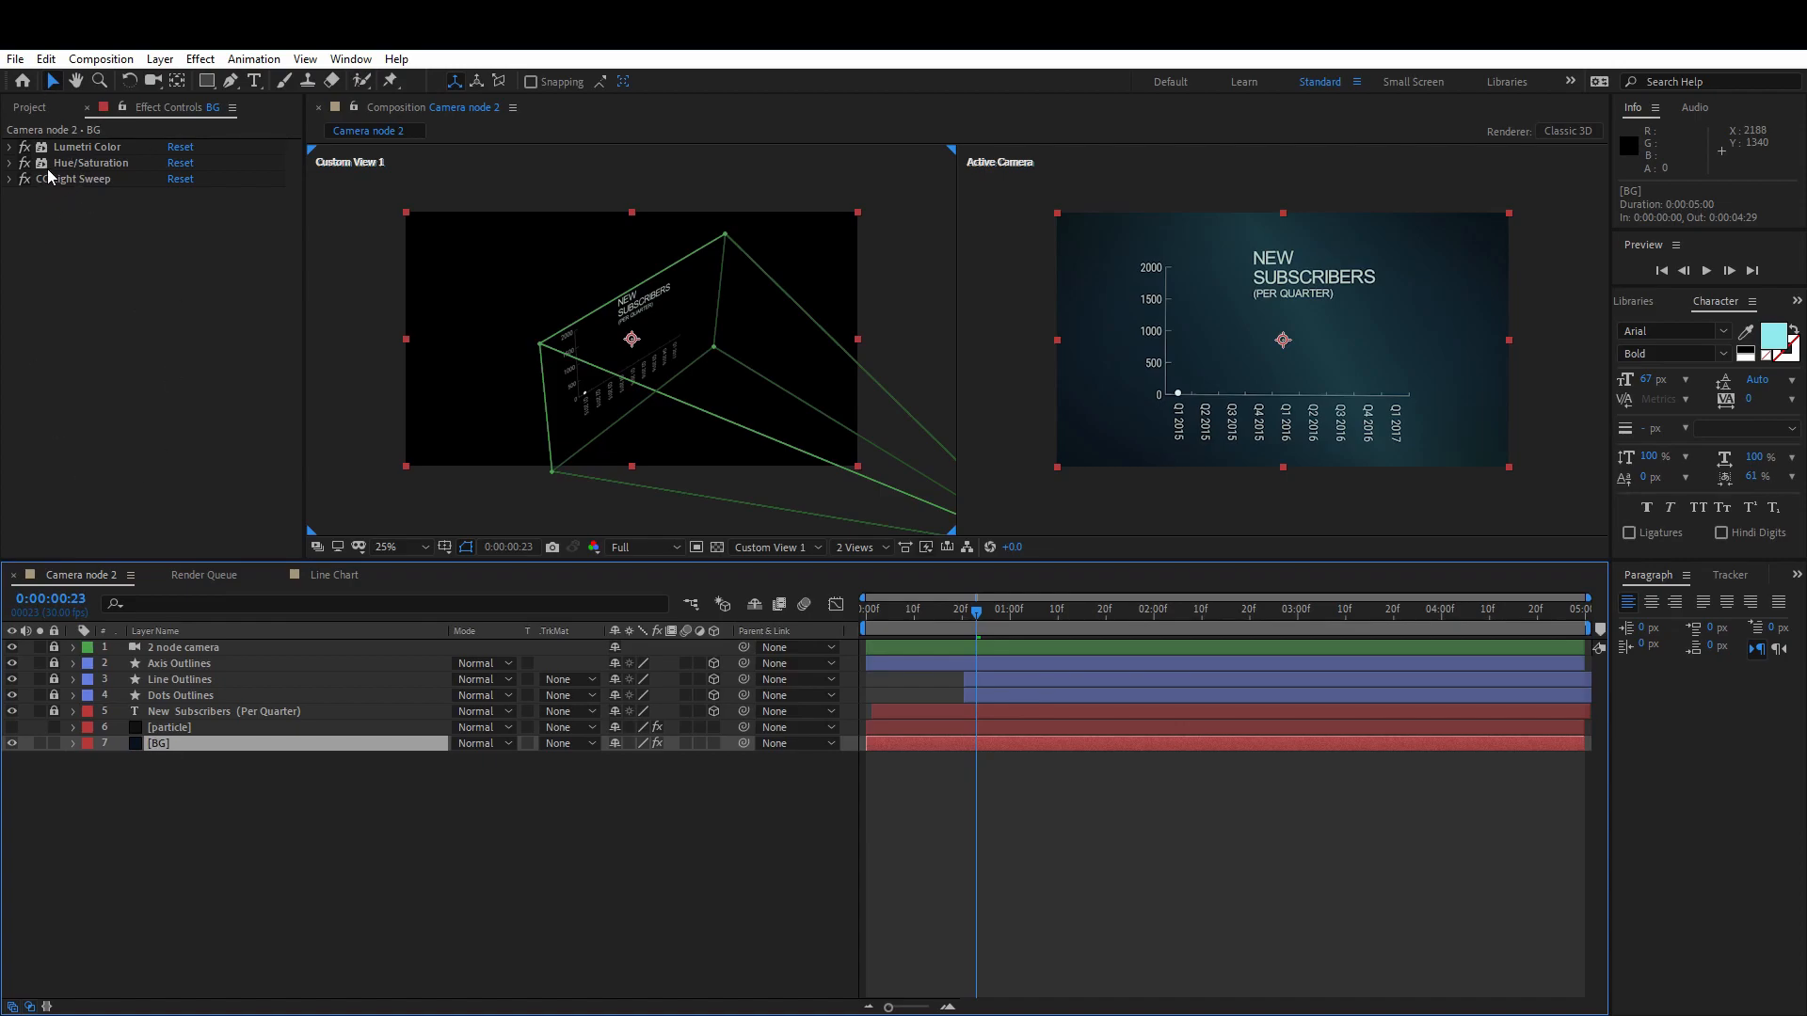
click(47, 787)
drag(25, 147, 25, 180)
- Turn Lumetri Color back on for the BG layer and expand its Vignette settings
click(160, 744)
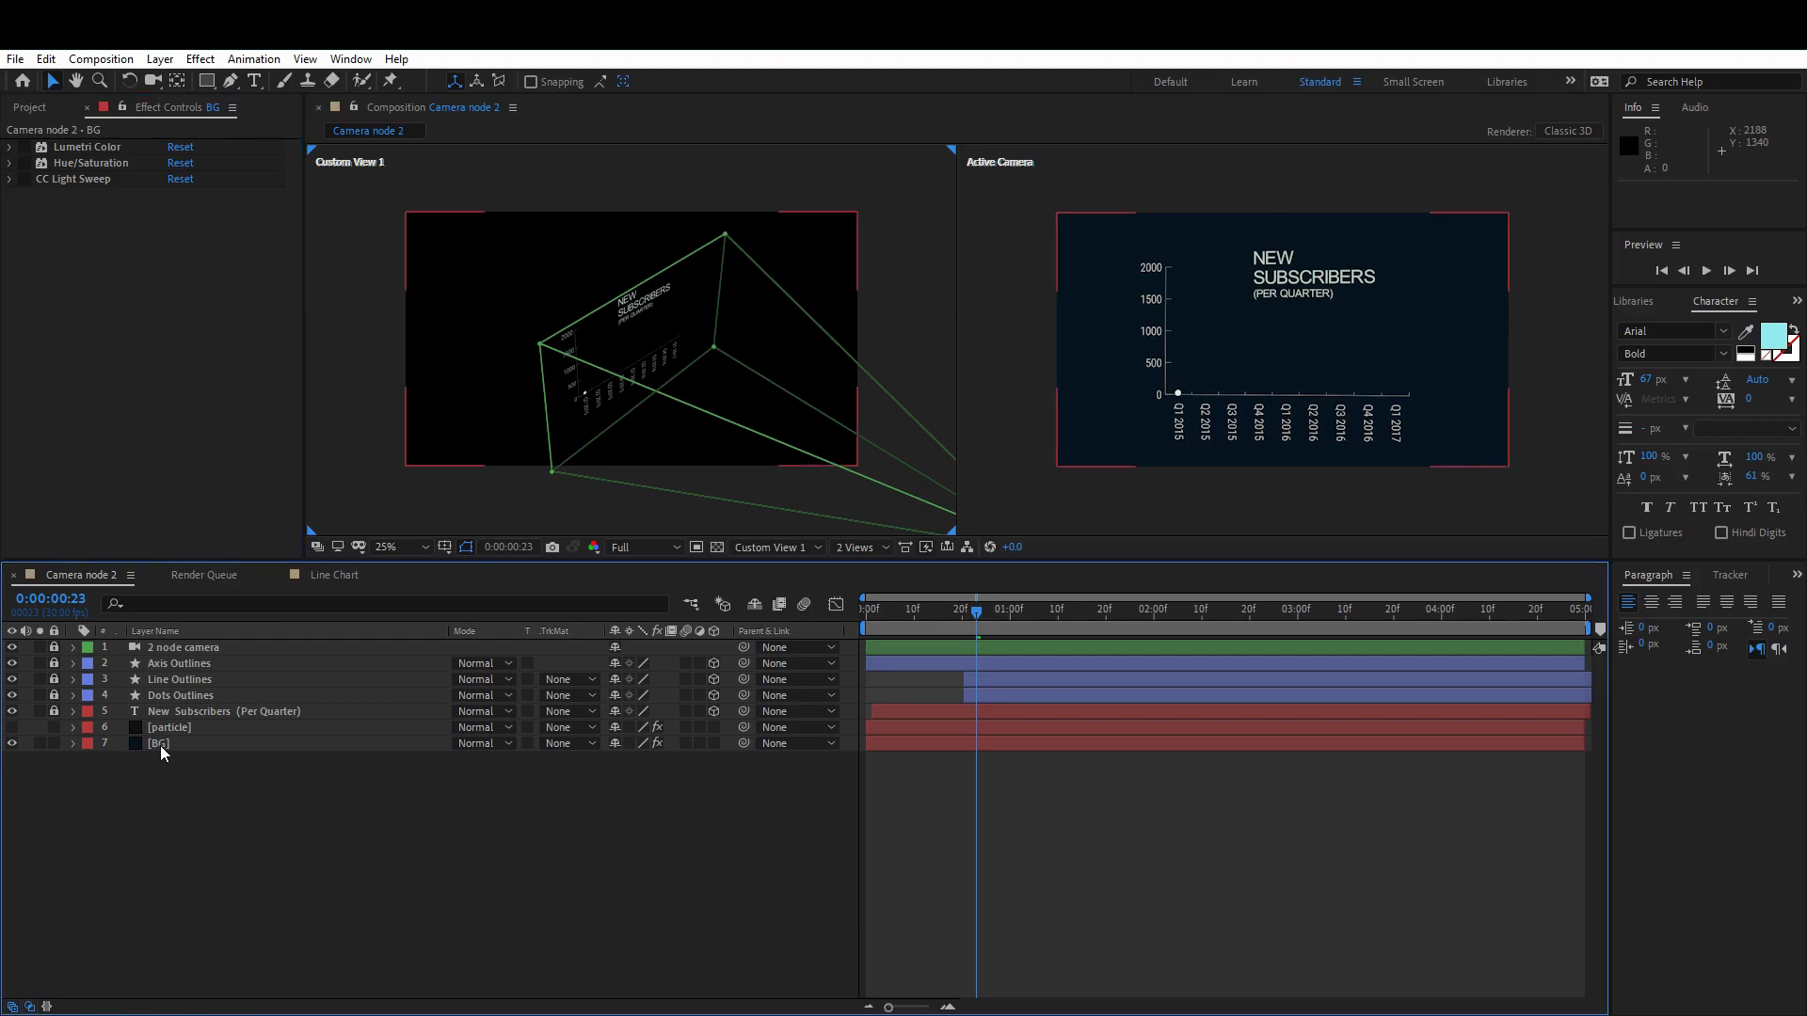
click(25, 147)
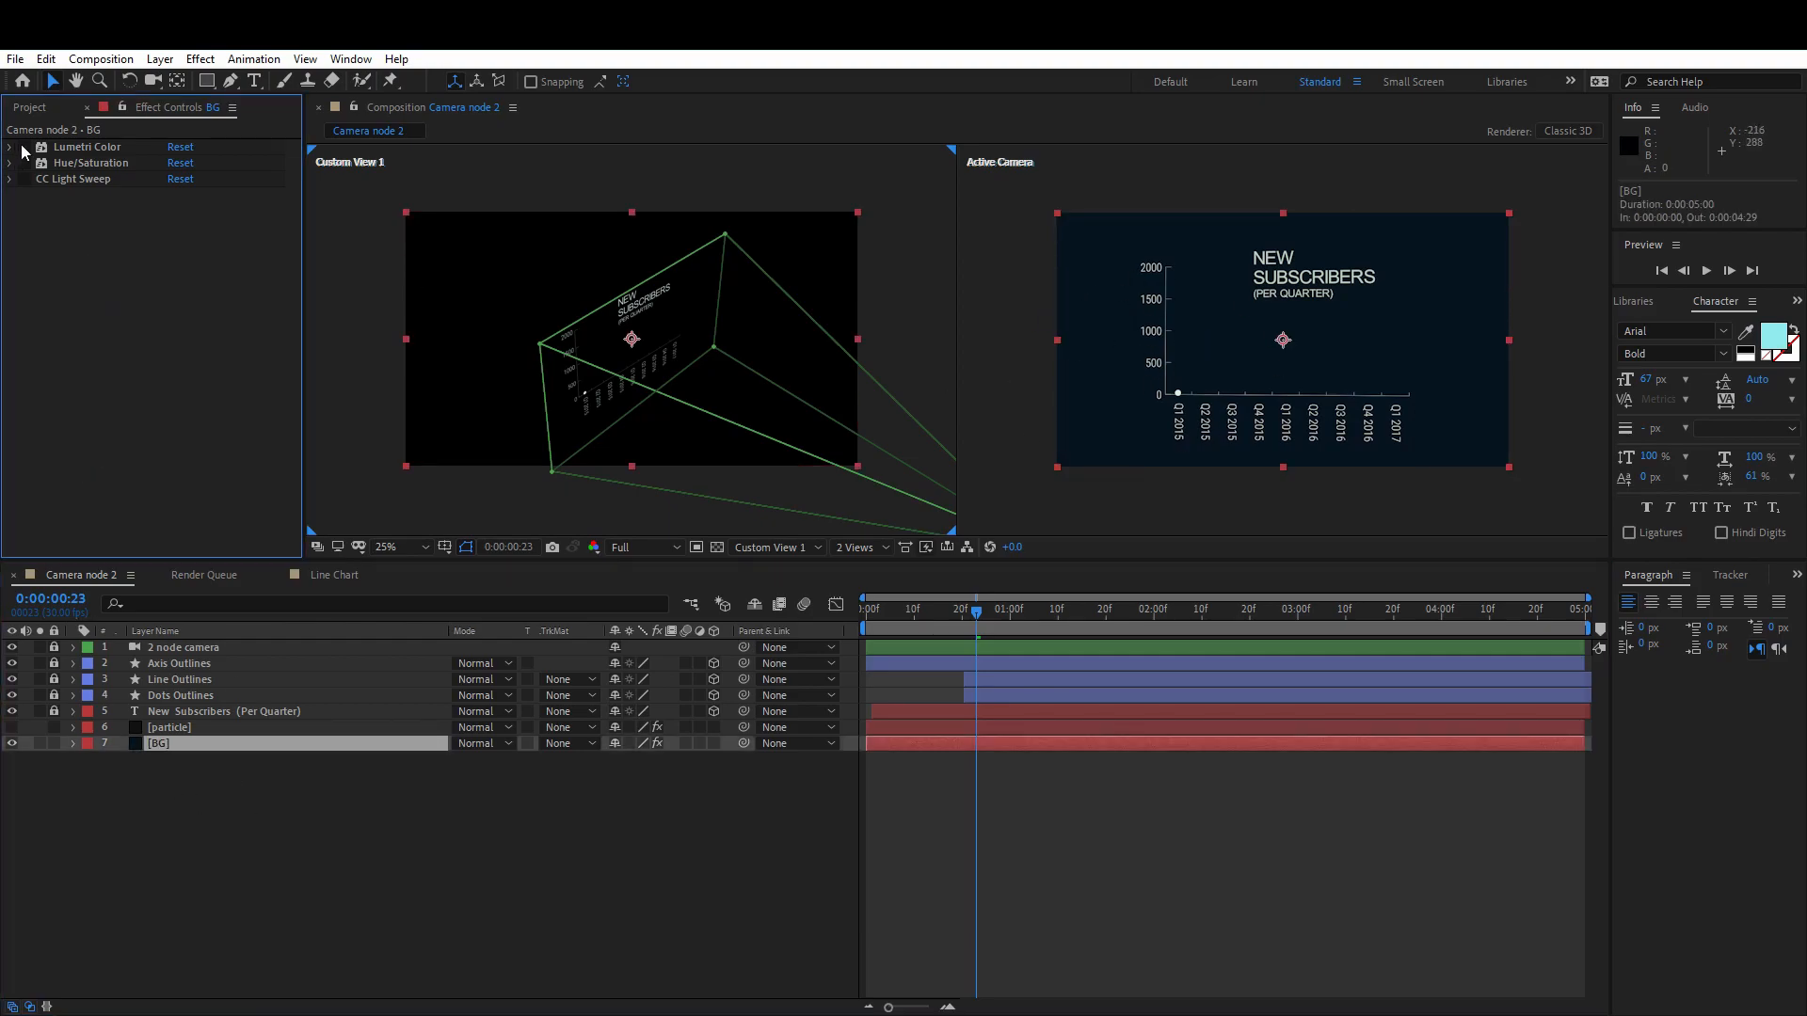
click(98, 146)
click(9, 147)
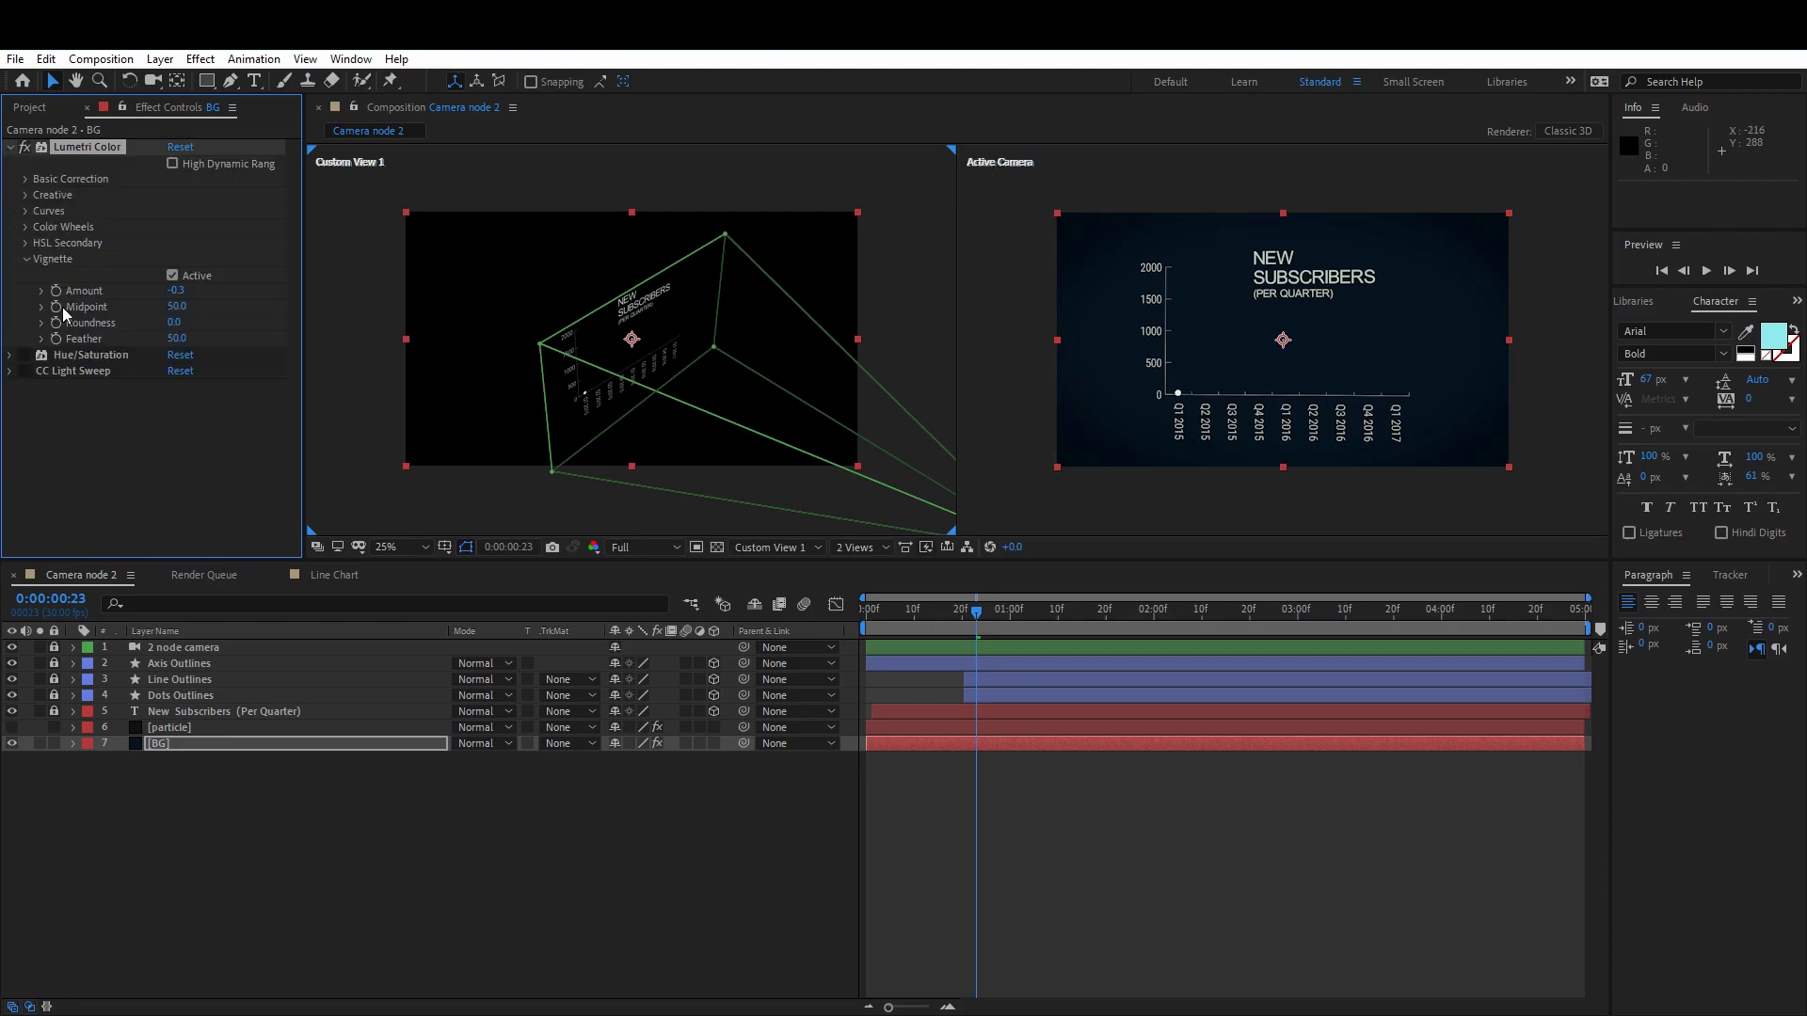
click(25, 259)
click(41, 261)
- Set the BG layer's vignette Amount to 0 for comparison, and restore it to -0.3
click(178, 292)
text(0)
key(Return)
click(178, 292)
text(-.3)
key(Return)
click(133, 821)
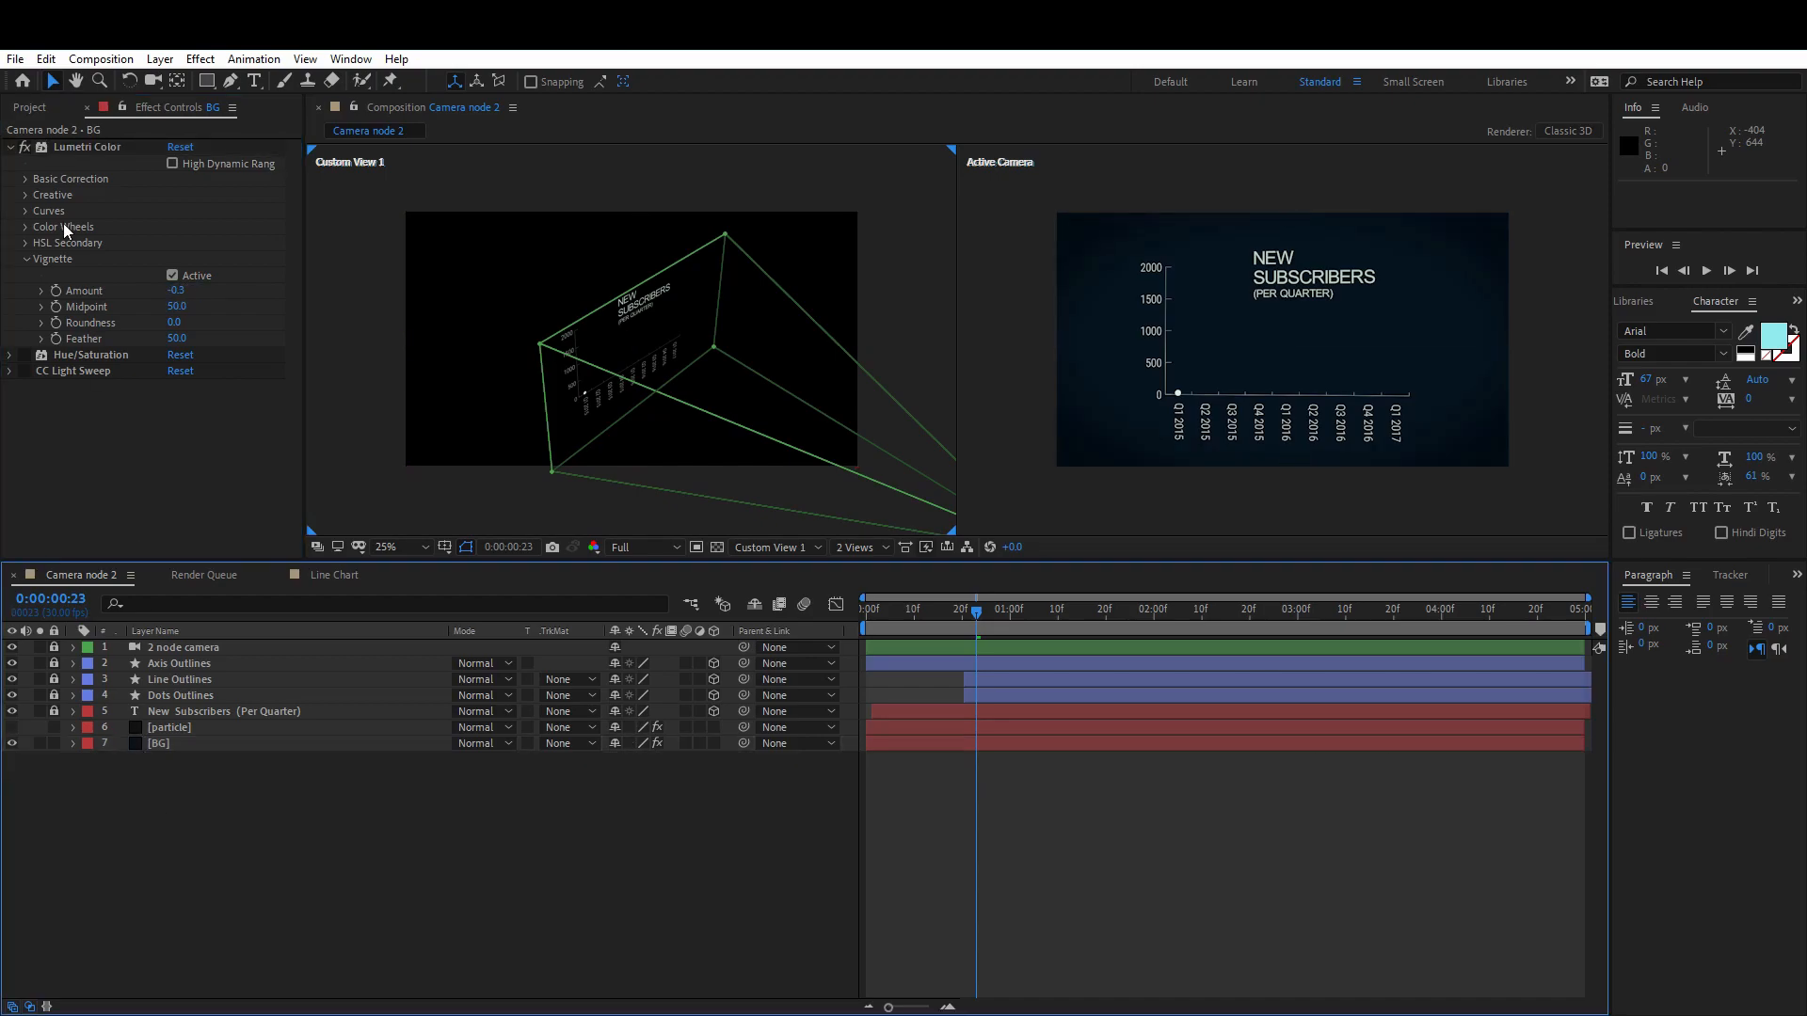
- Turn on Hue/Saturation for the BG layer with Master Lightness at 3, undoing a trial Master Hue shift
click(24, 358)
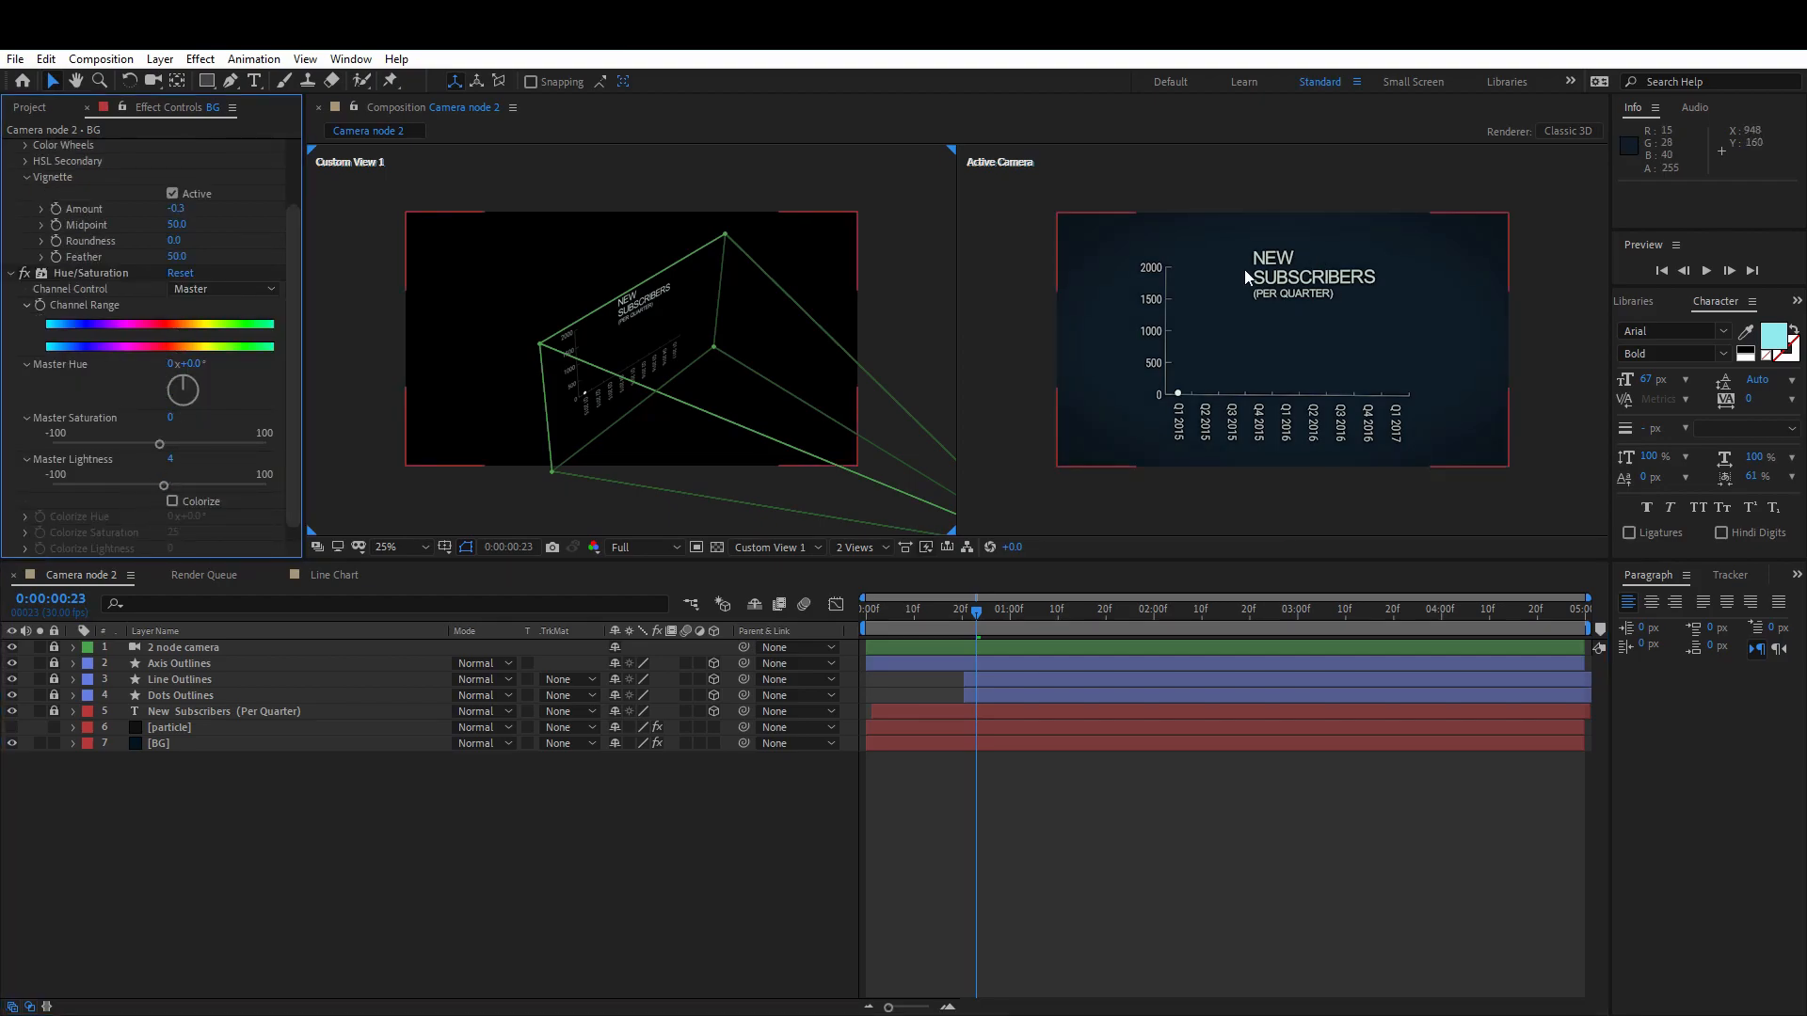
mouse_move(167, 486)
mouse_down()
mouse_move(92, 489)
mouse_move(238, 488)
mouse_move(166, 502)
mouse_up()
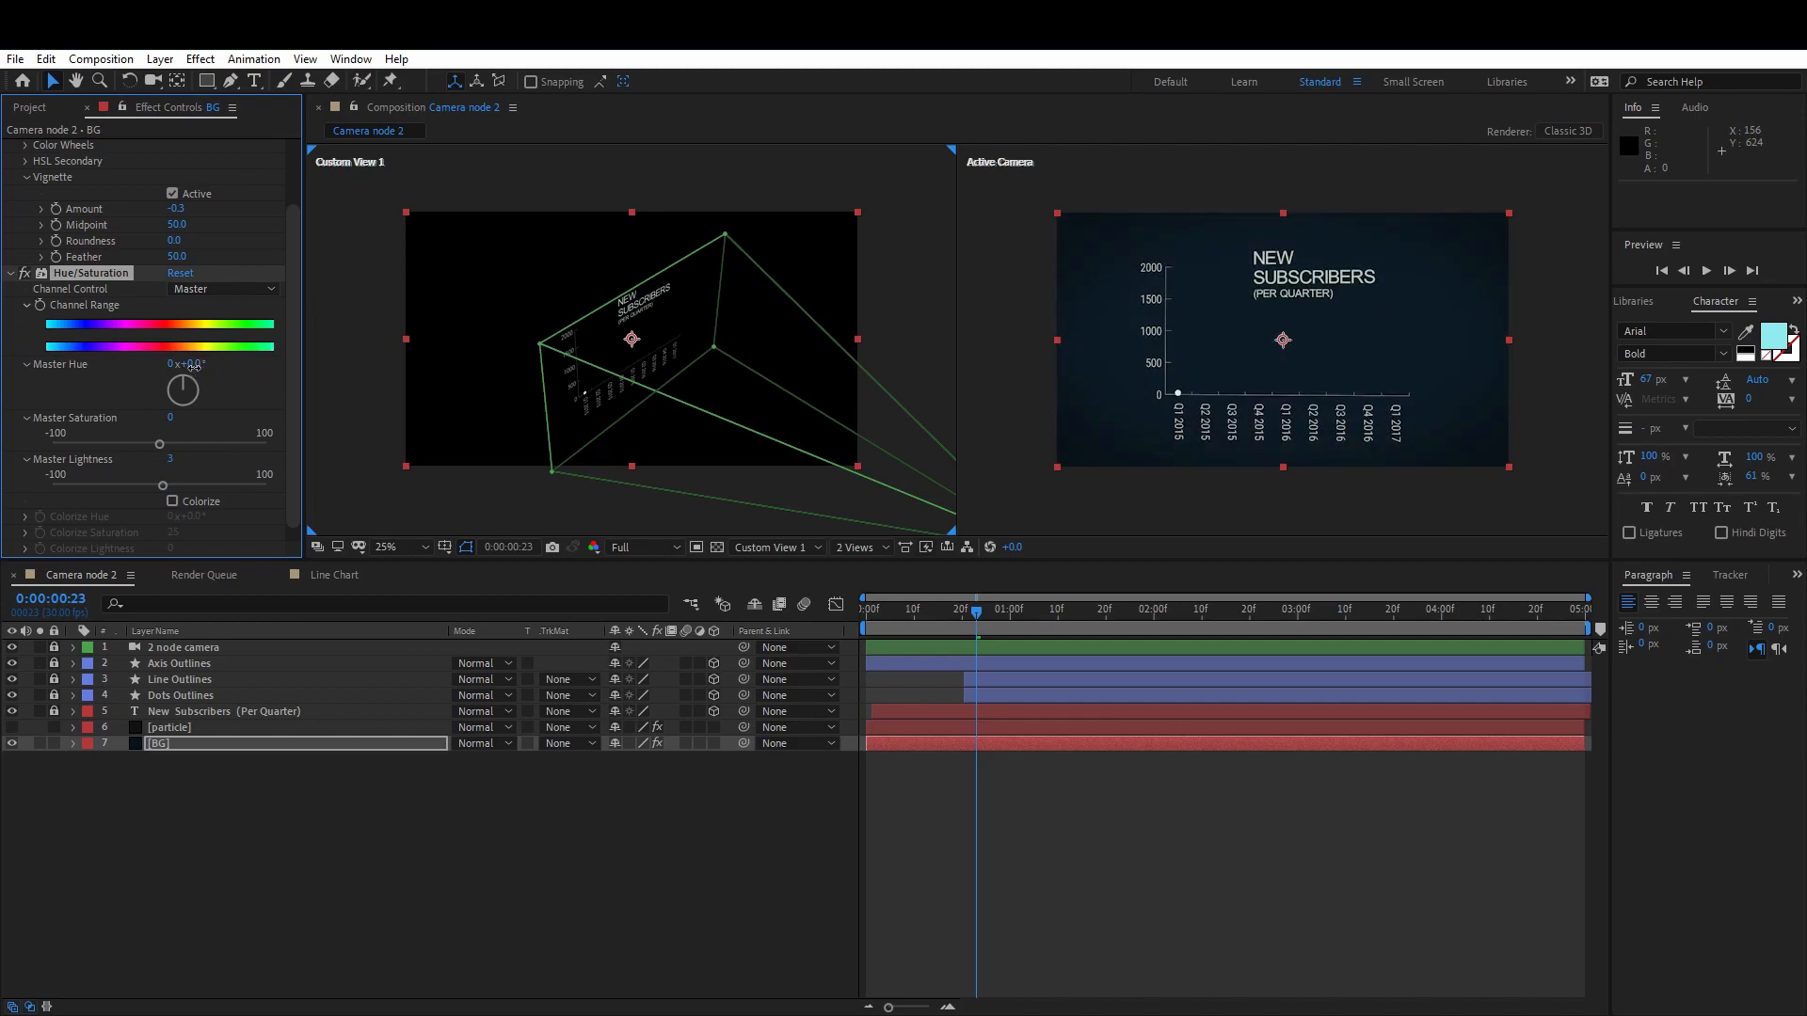
drag(193, 366, 138, 370)
key(ctrl+z)
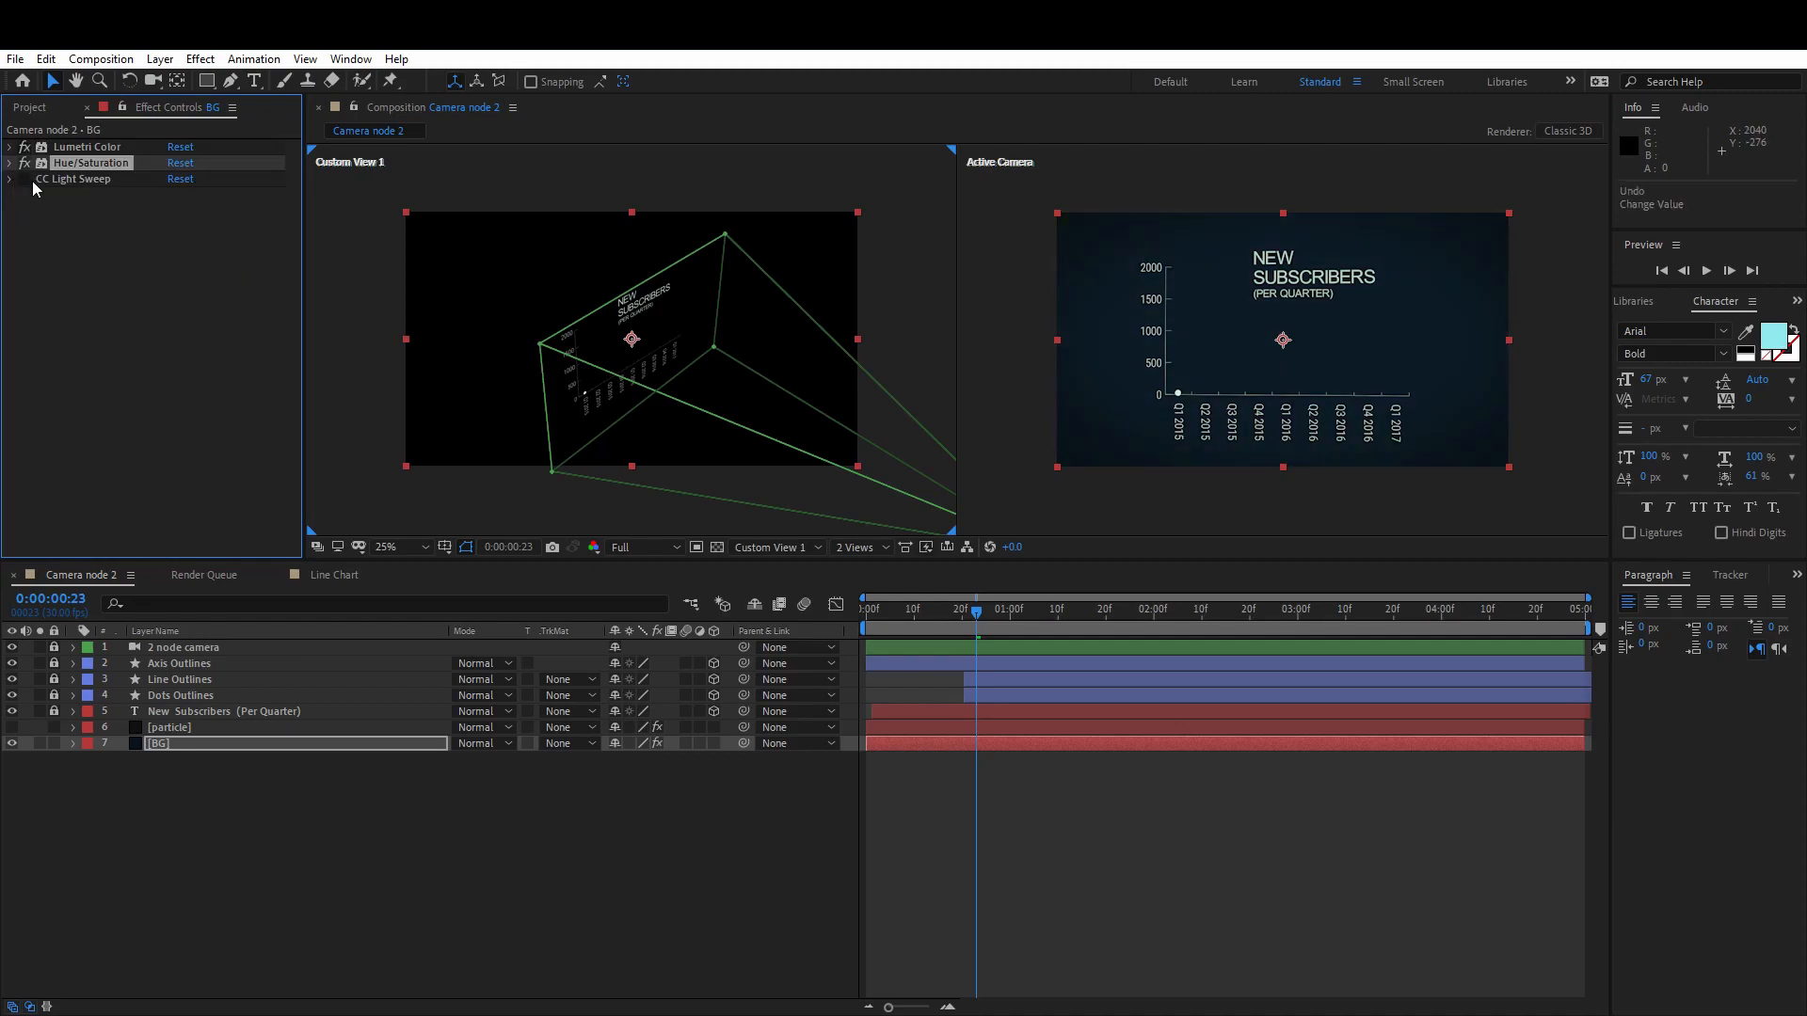
- Turn the CC Light Sweep effect back on for the BG layer
click(25, 179)
click(70, 184)
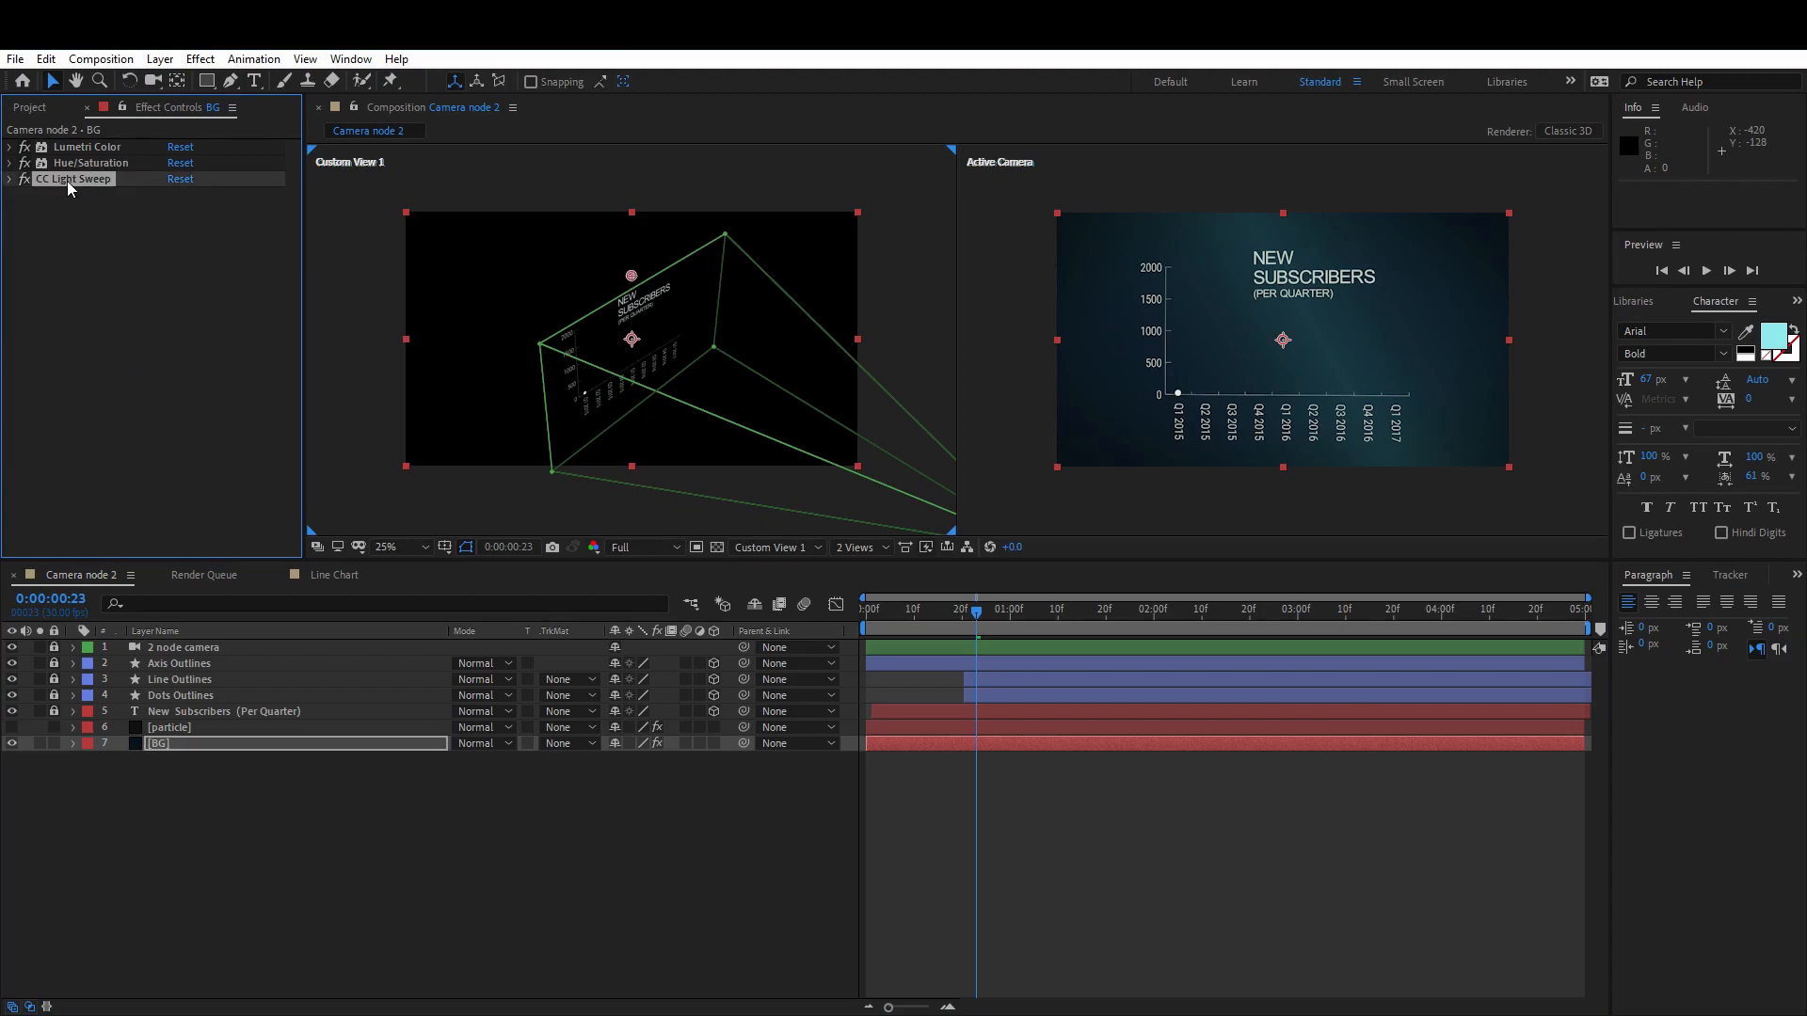
click(162, 809)
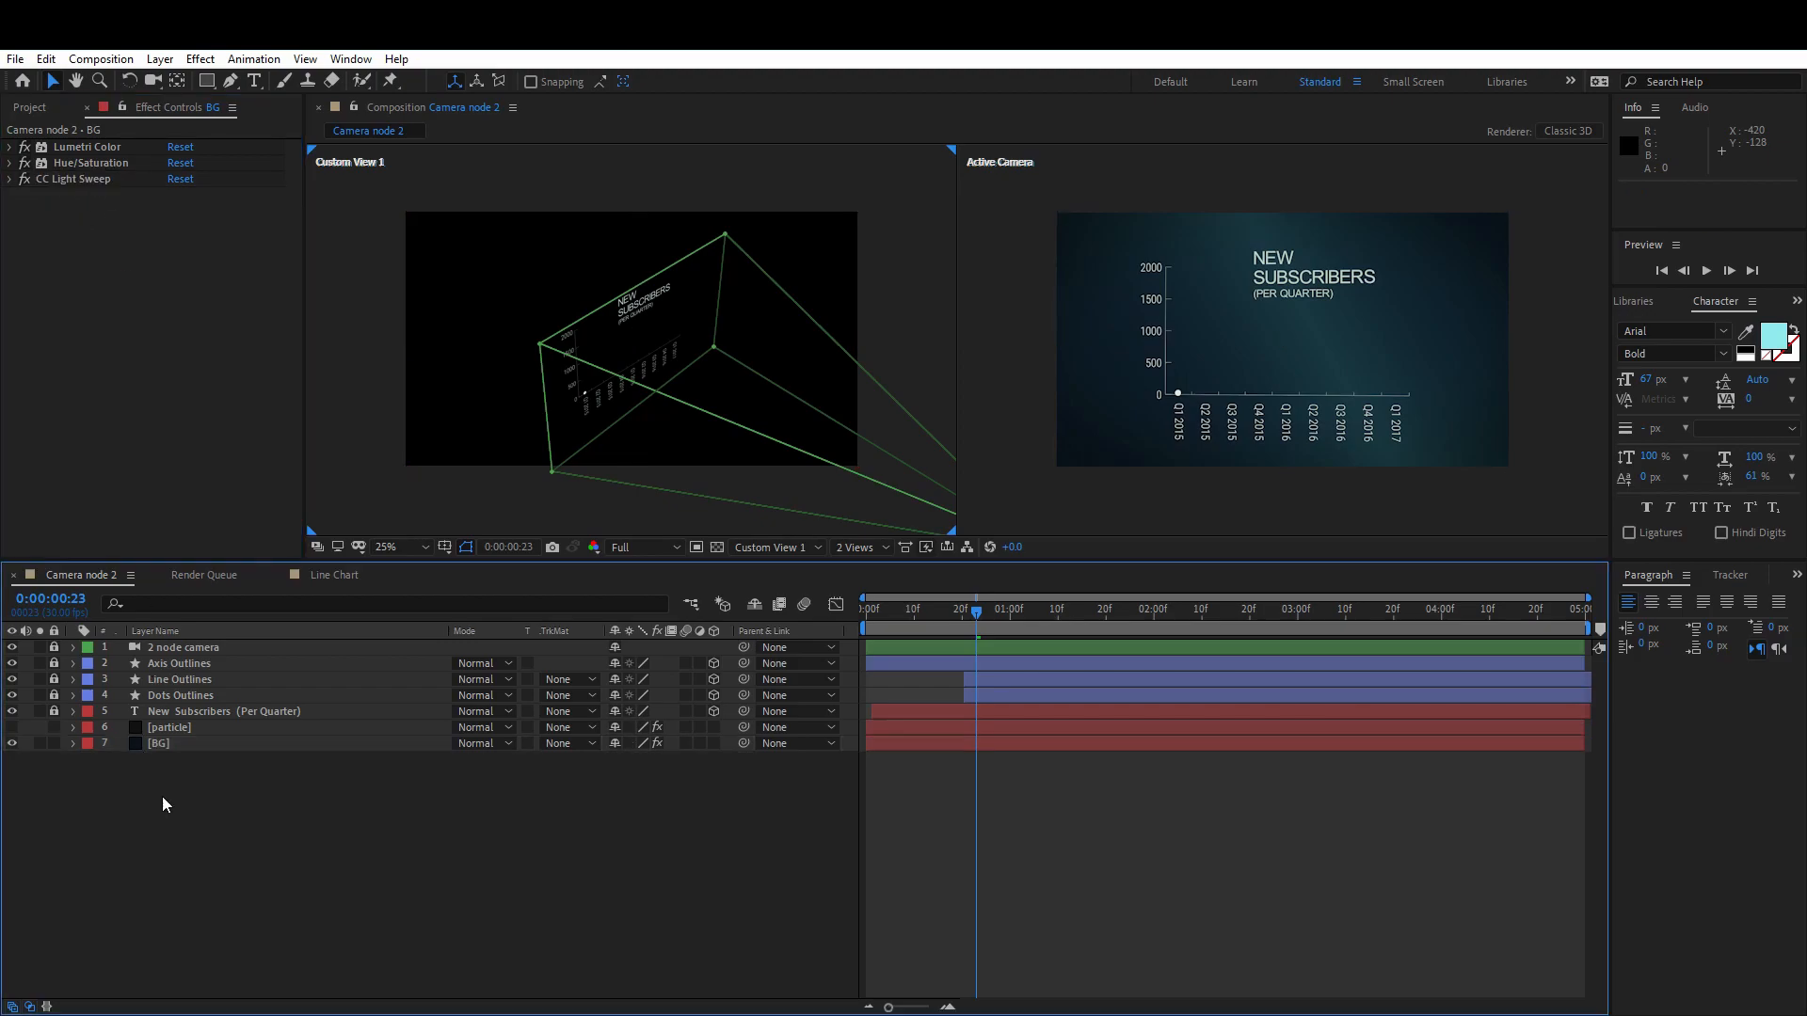
click(194, 742)
right_click(193, 742)
click(143, 545)
click(200, 59)
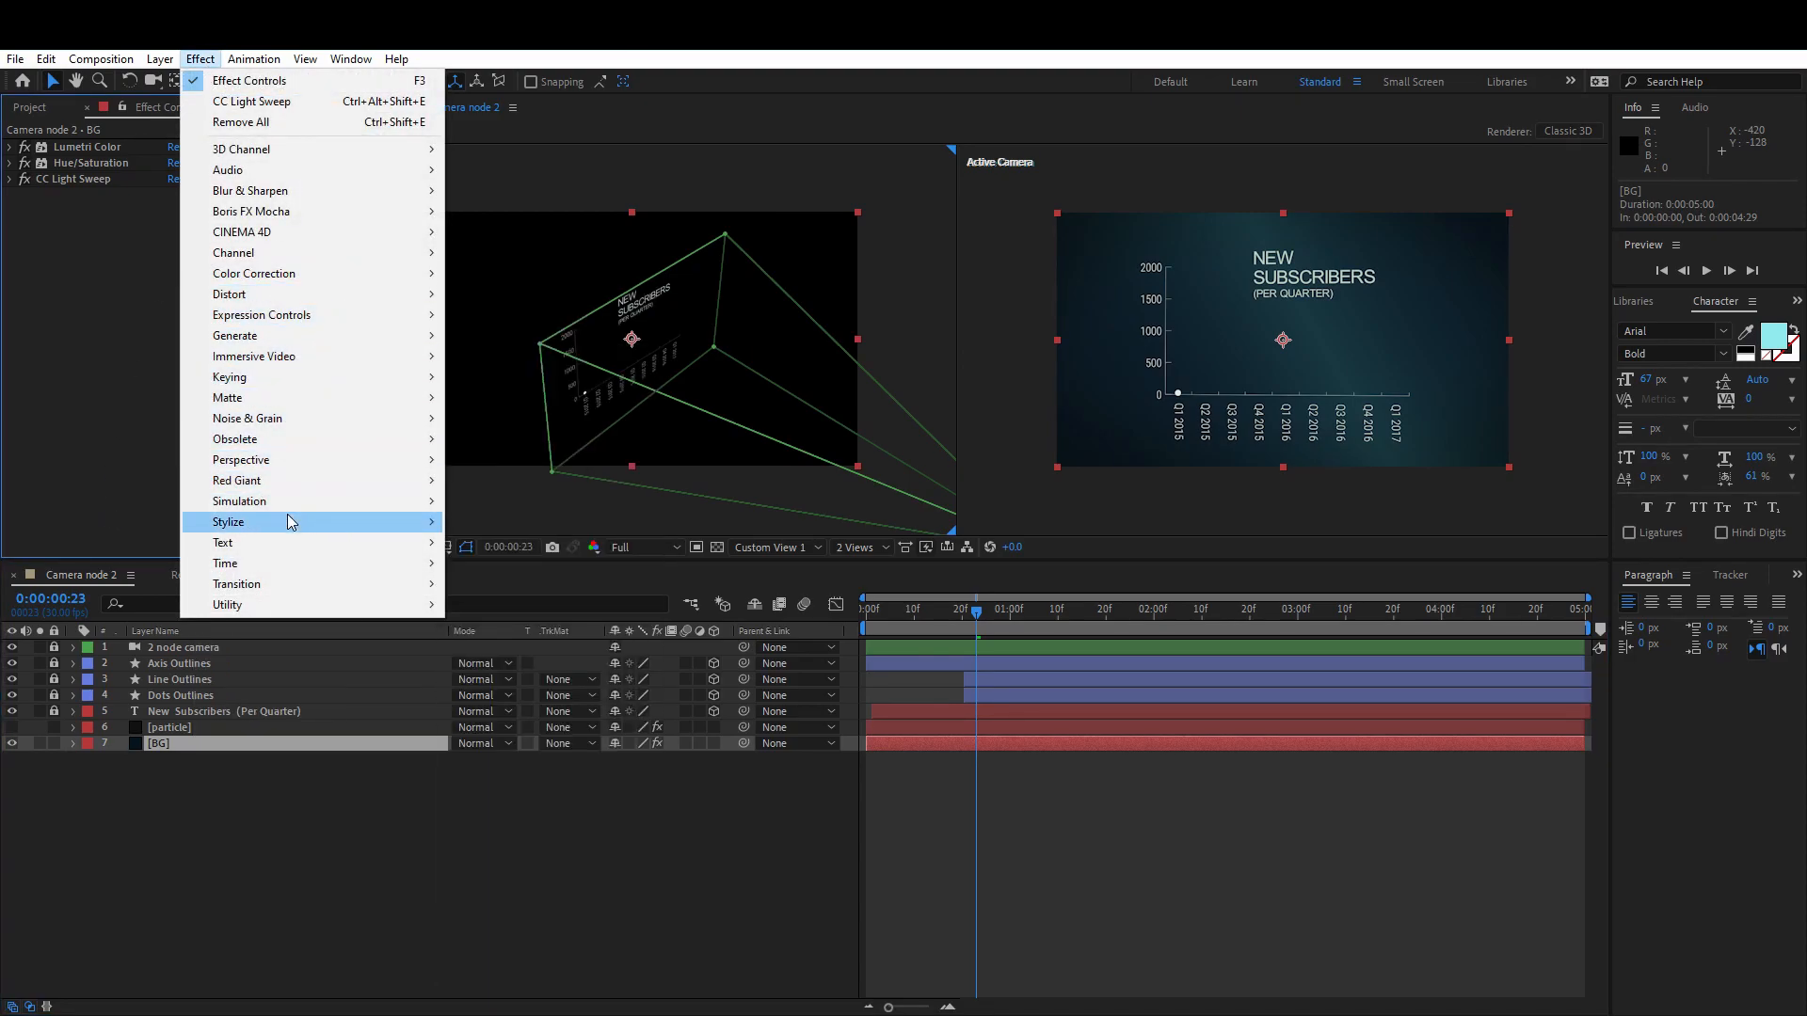
mouse_move(281, 506)
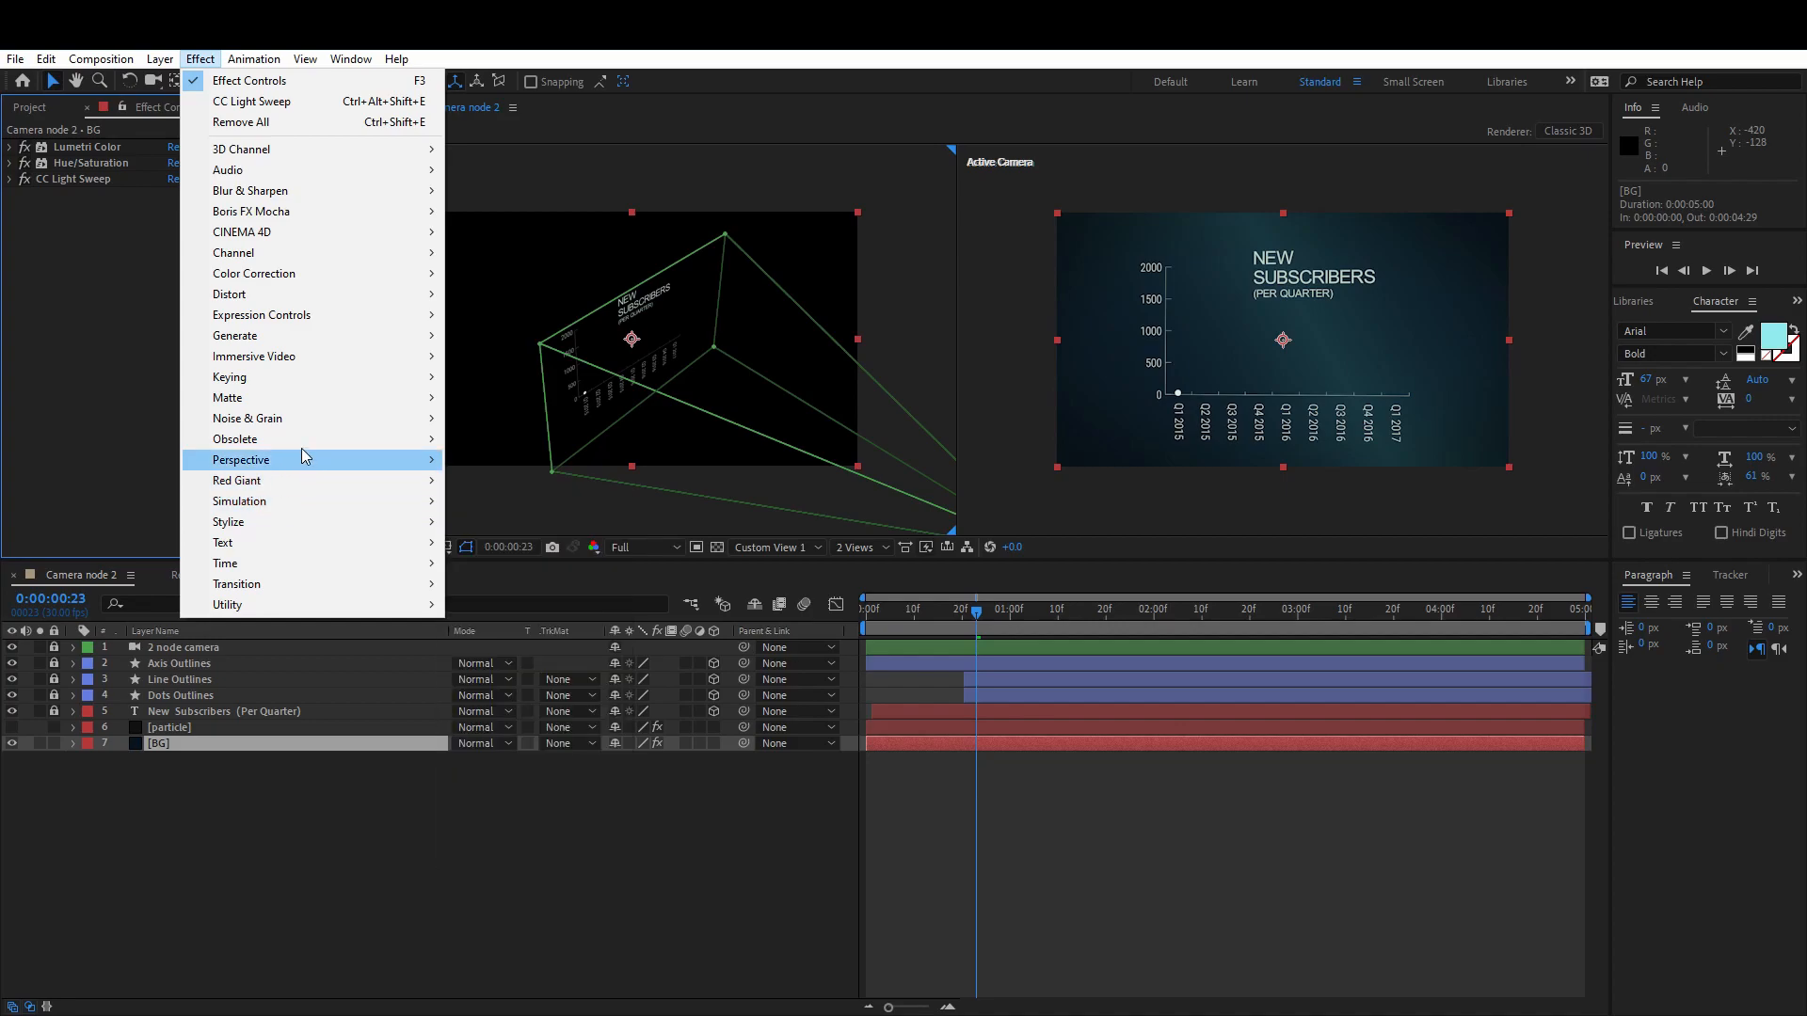
mouse_move(290, 337)
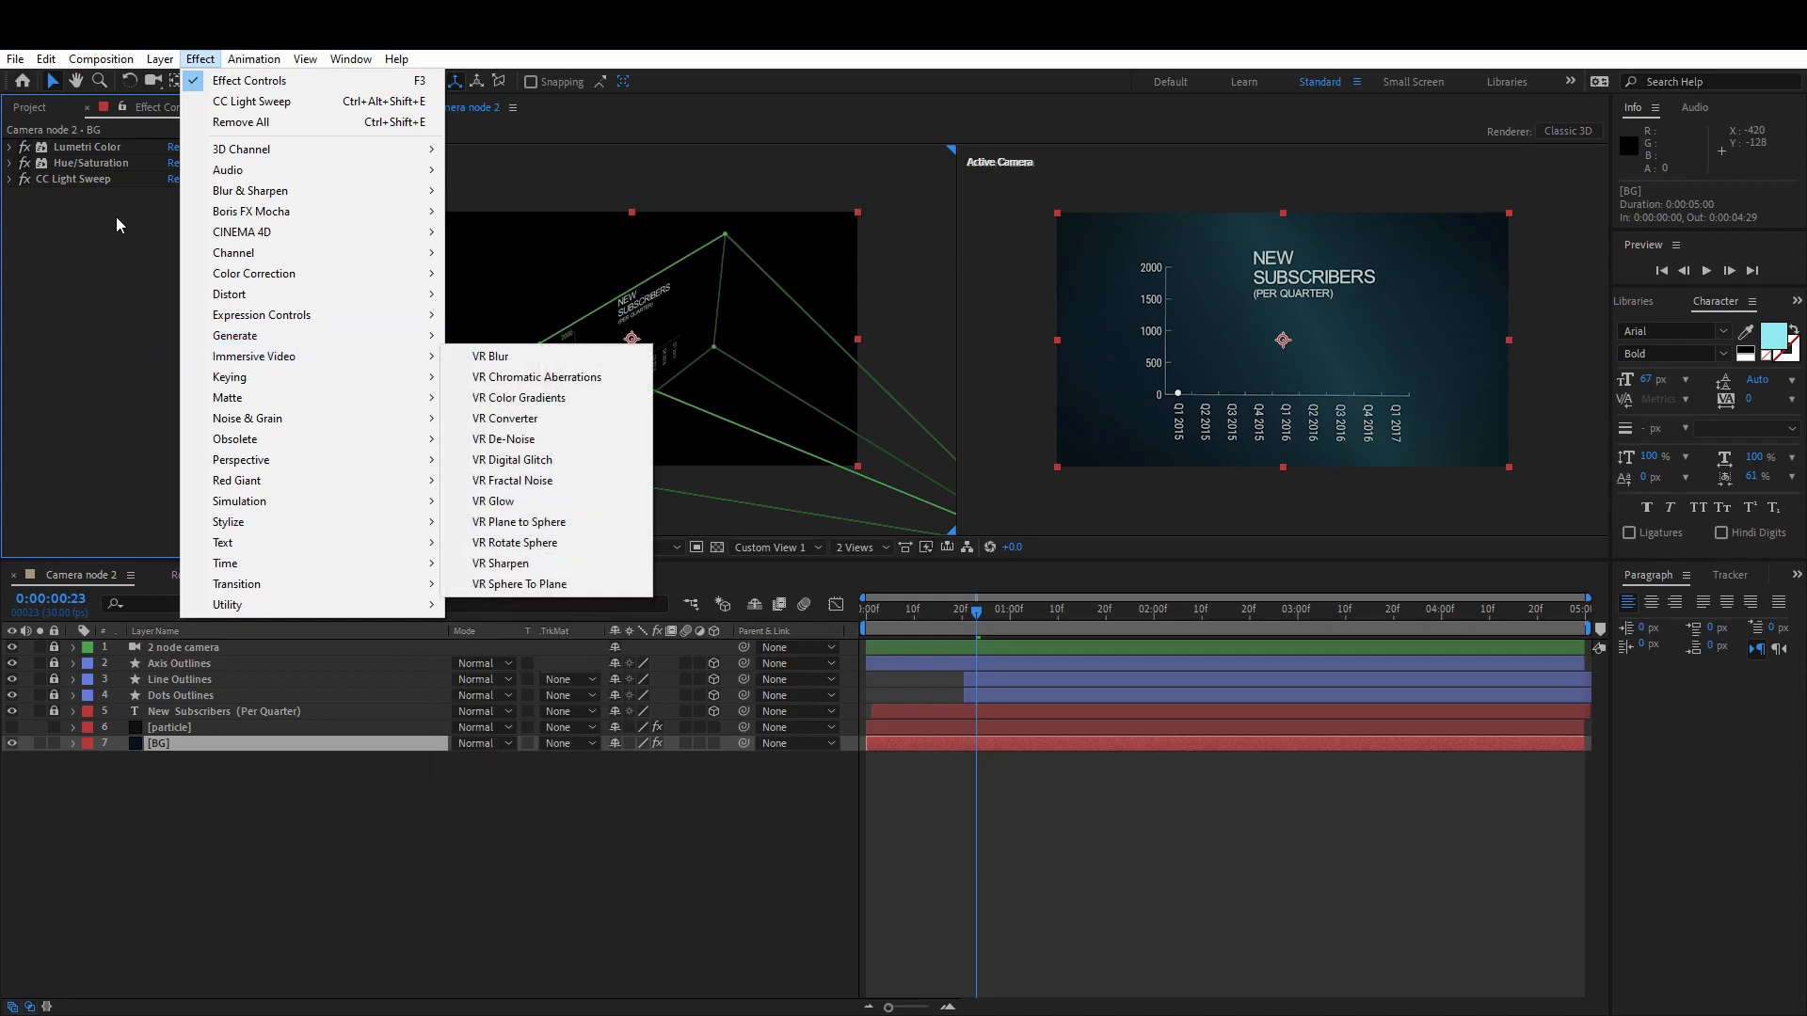
click(76, 264)
- Expand the CC Light Sweep settings and toggle the effect off and on to compare the background
click(9, 180)
click(25, 179)
click(24, 179)
click(25, 178)
click(25, 179)
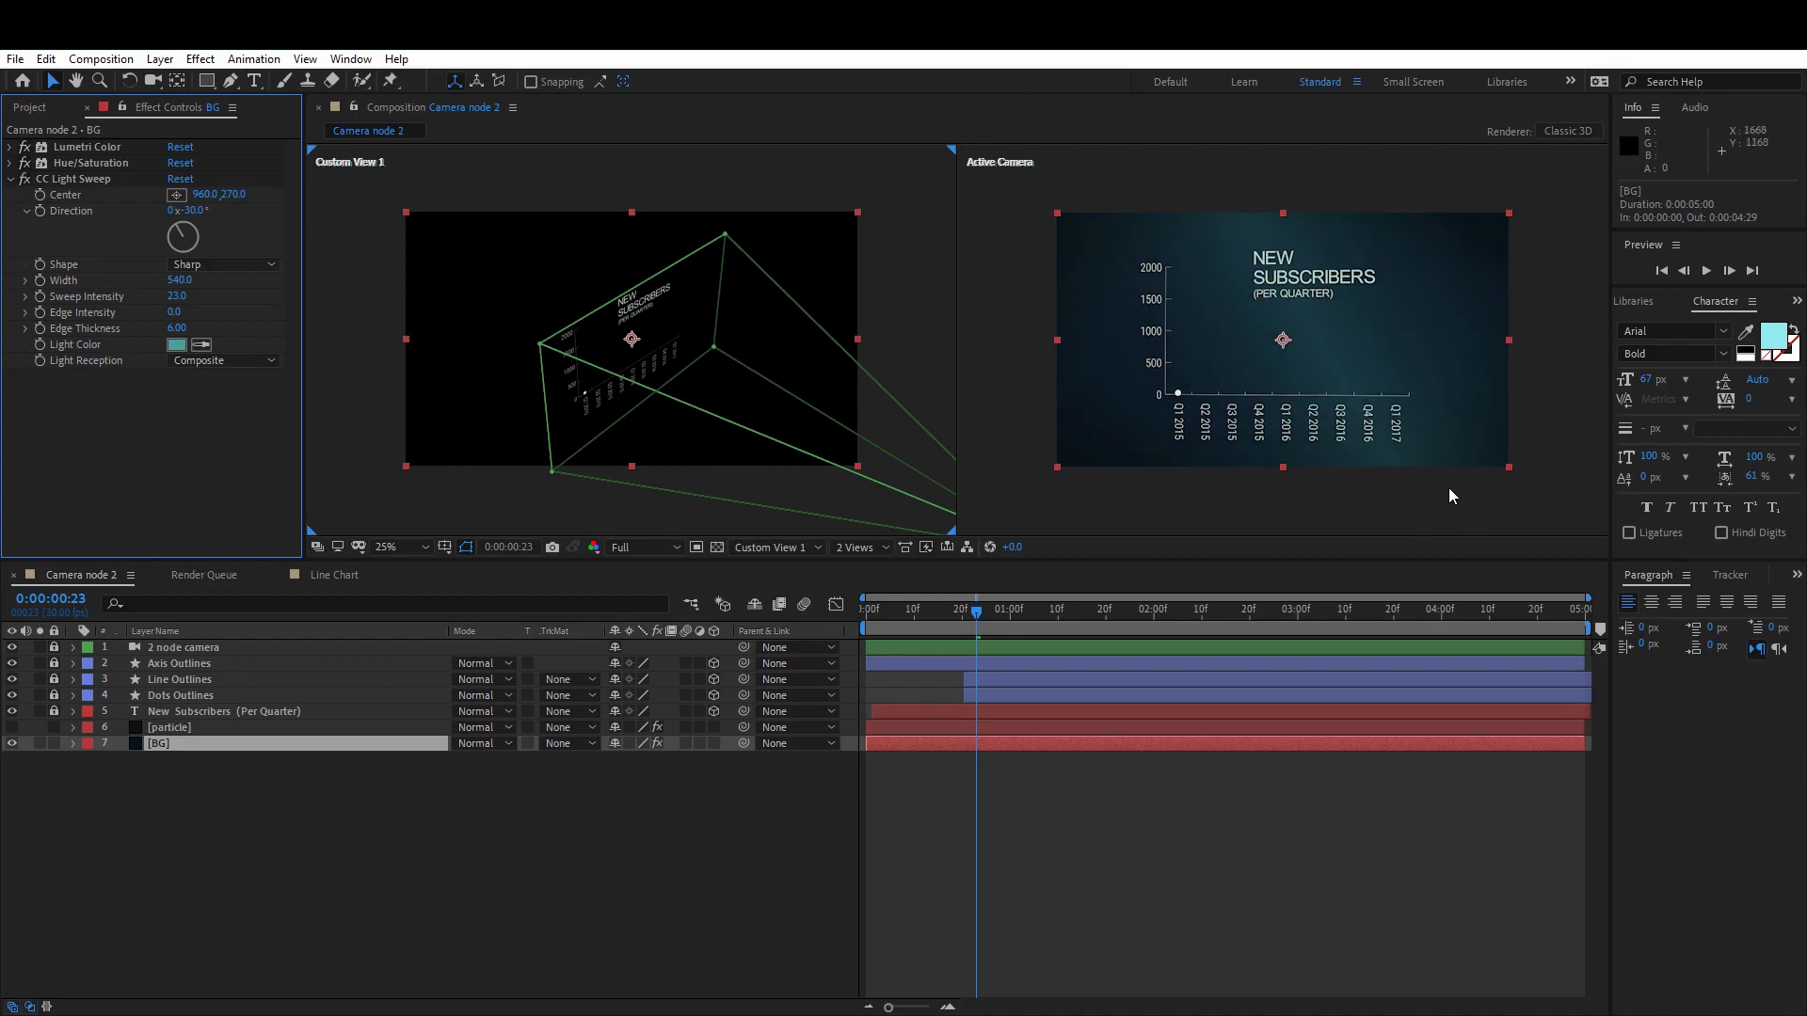
- Try the Smooth shape for CC Light Sweep, and return the shape to Sharp
click(217, 264)
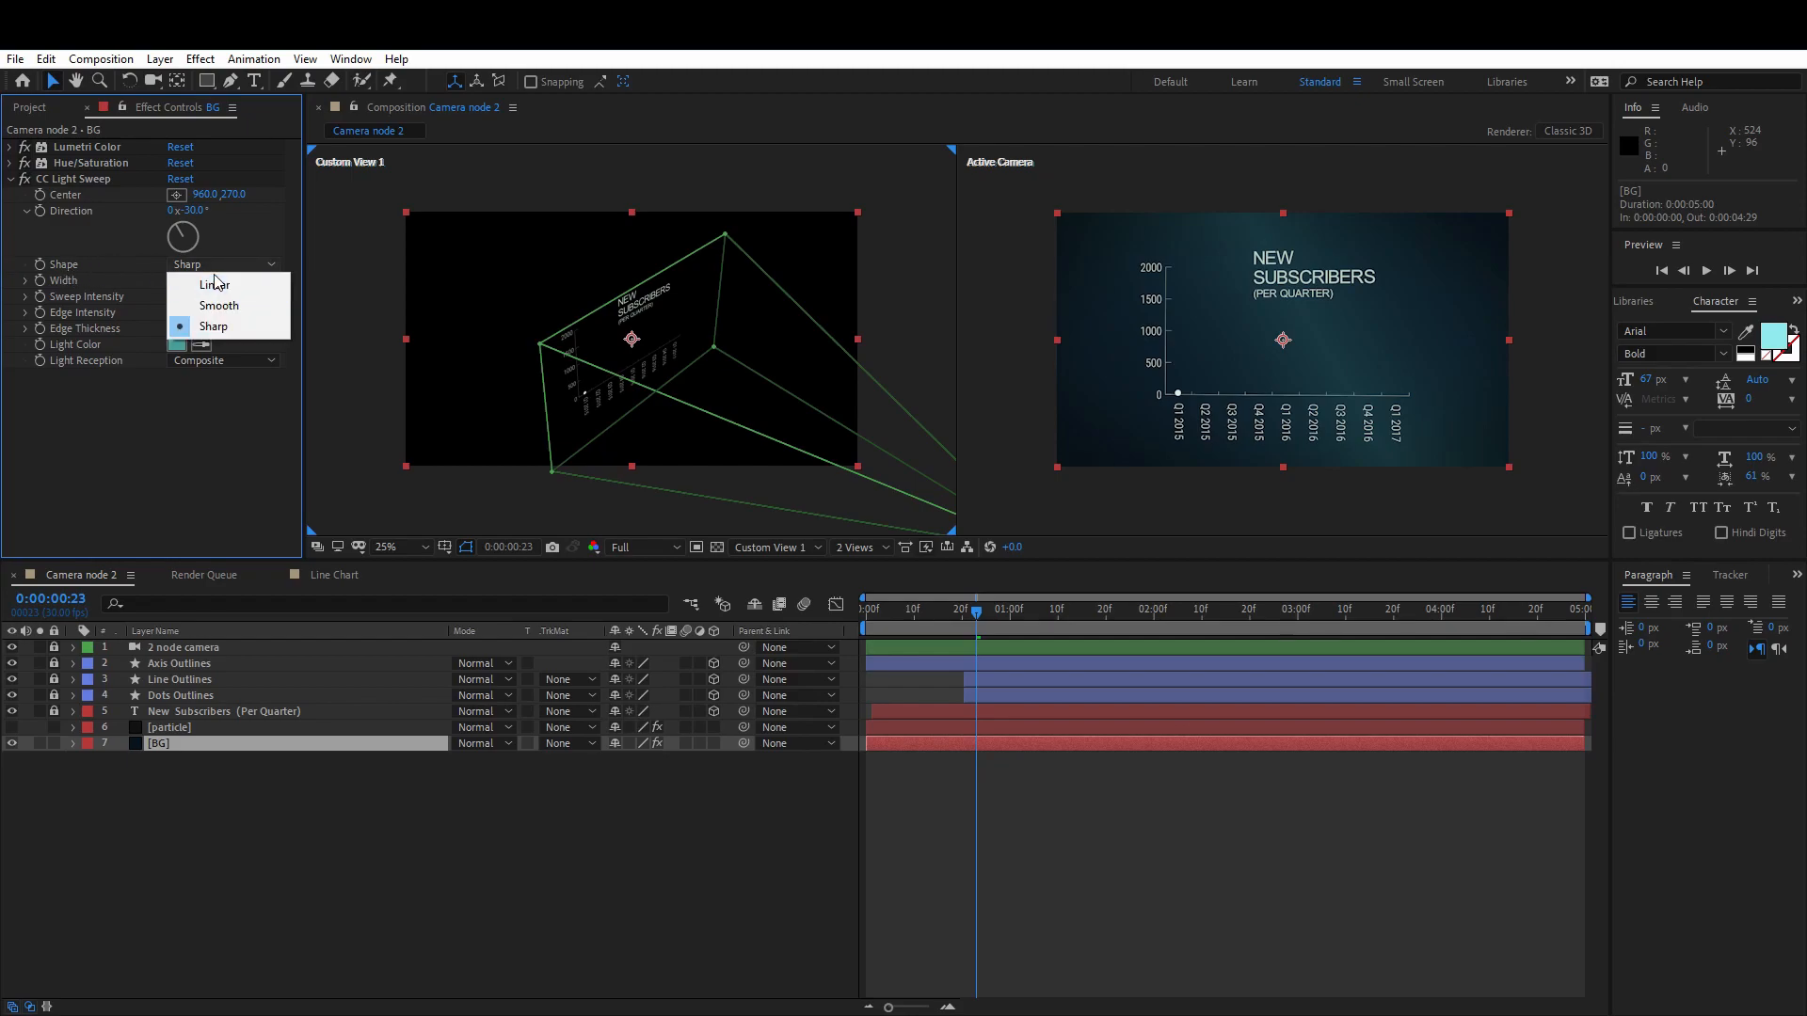
click(219, 304)
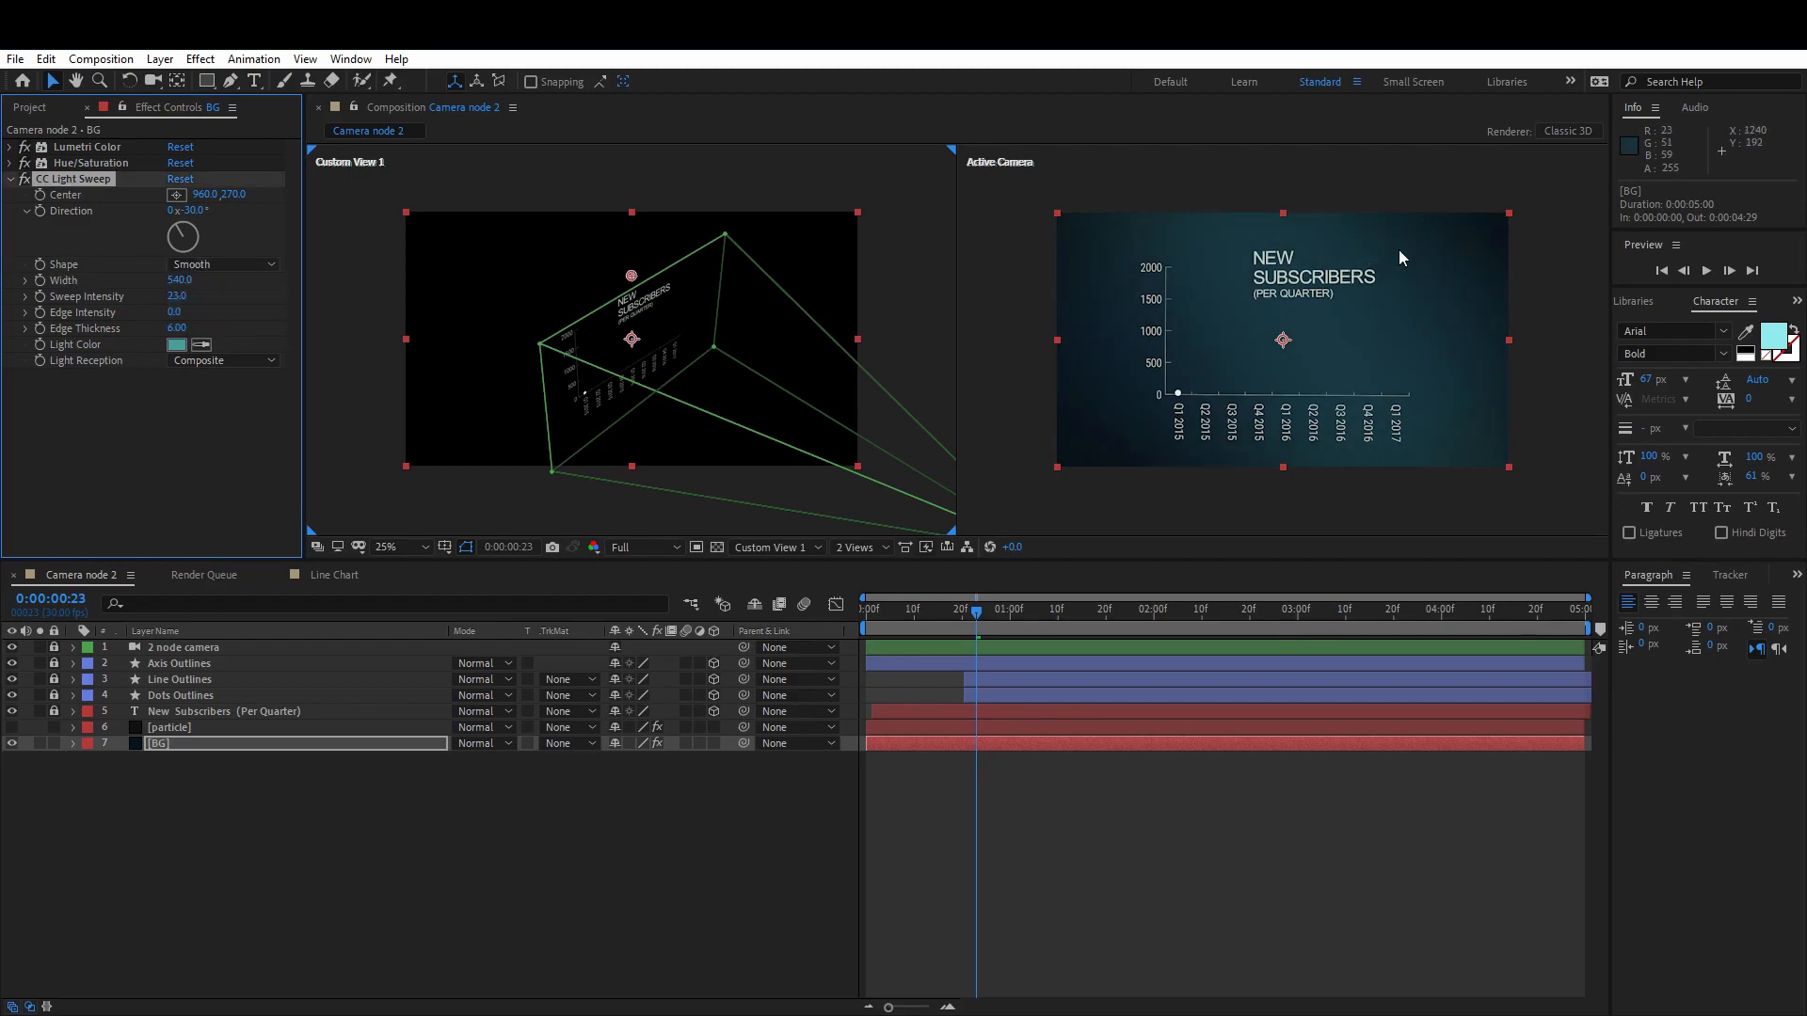
click(220, 264)
click(221, 329)
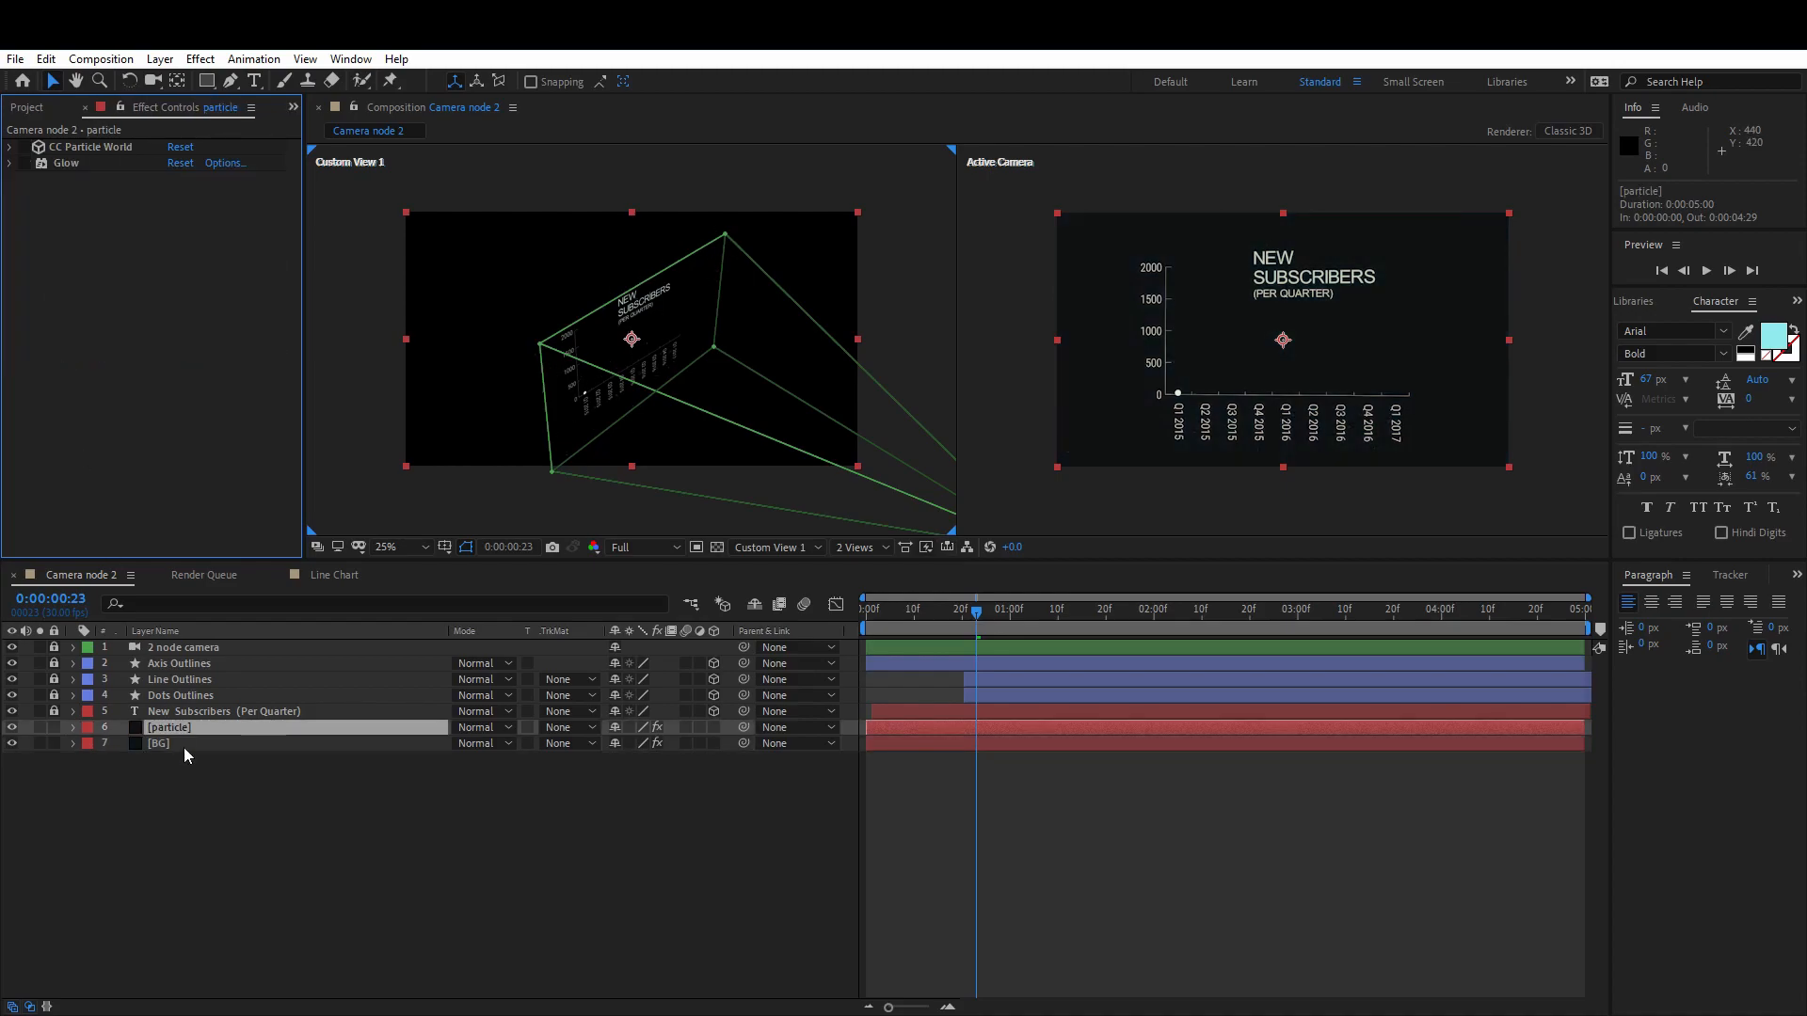
- Add a new adjustment layer to the Camera node 2 composition
click(193, 786)
click(181, 727)
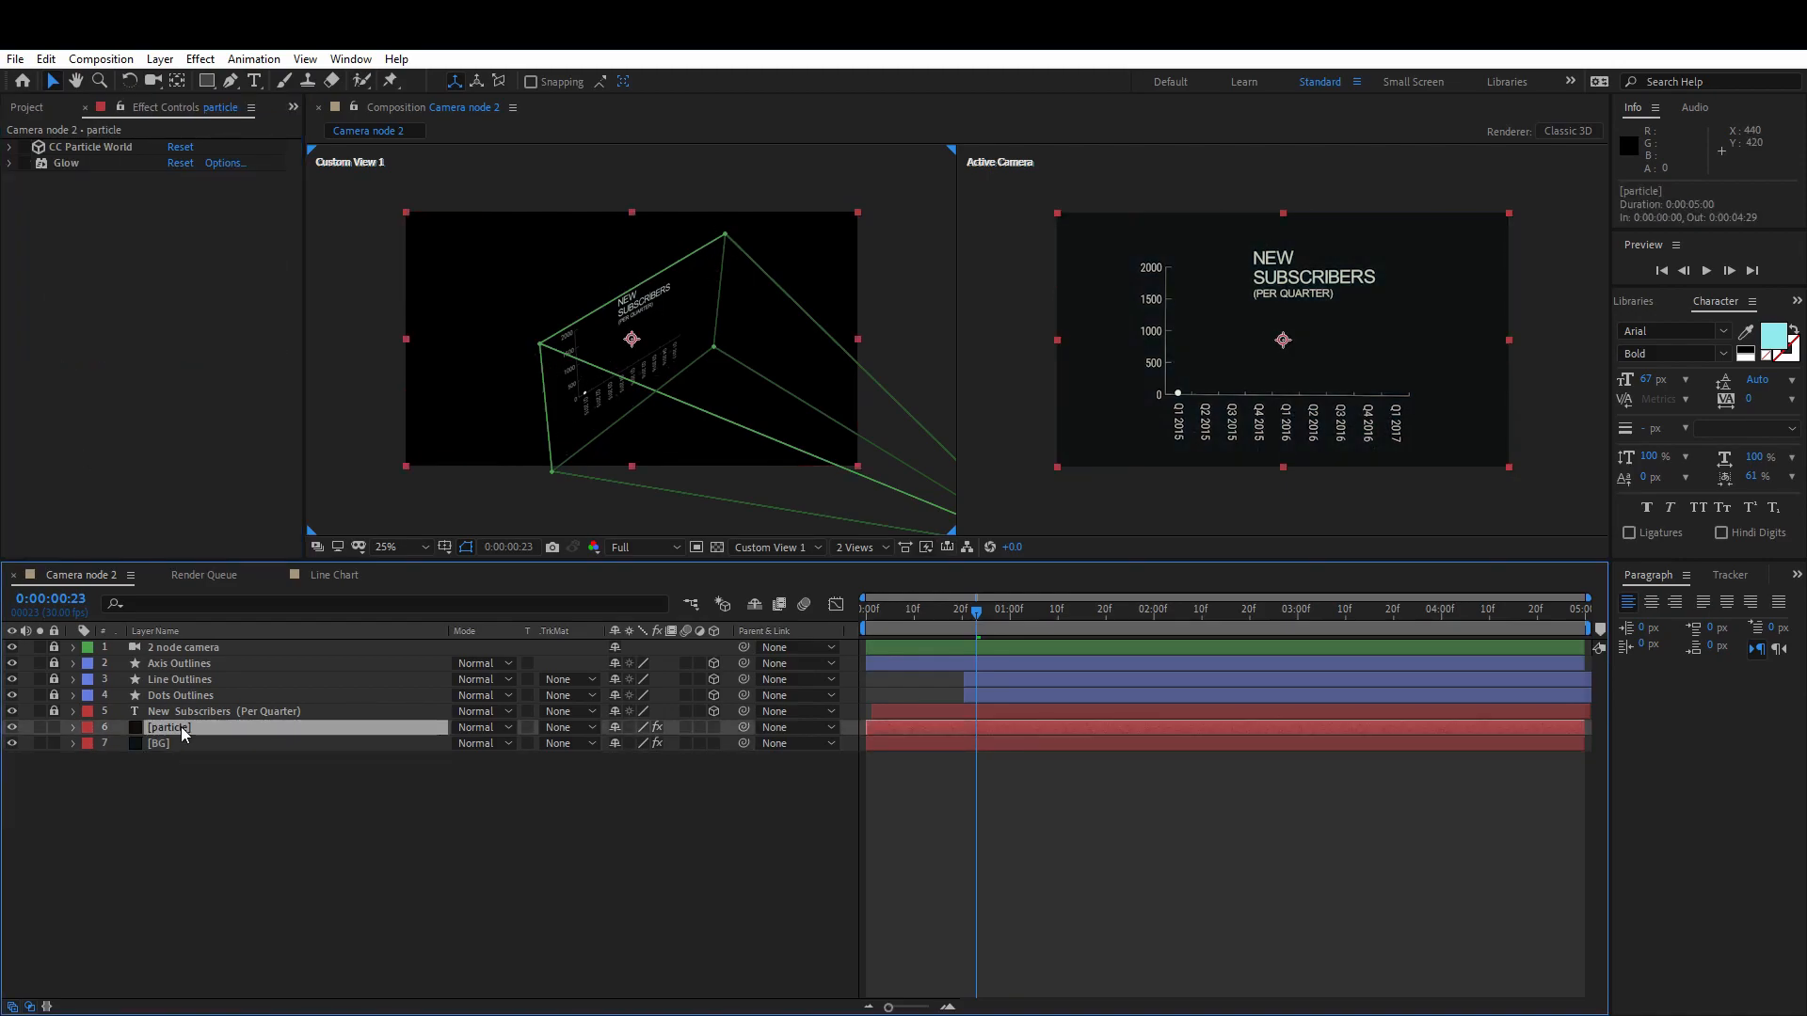
click(225, 802)
right_click(225, 800)
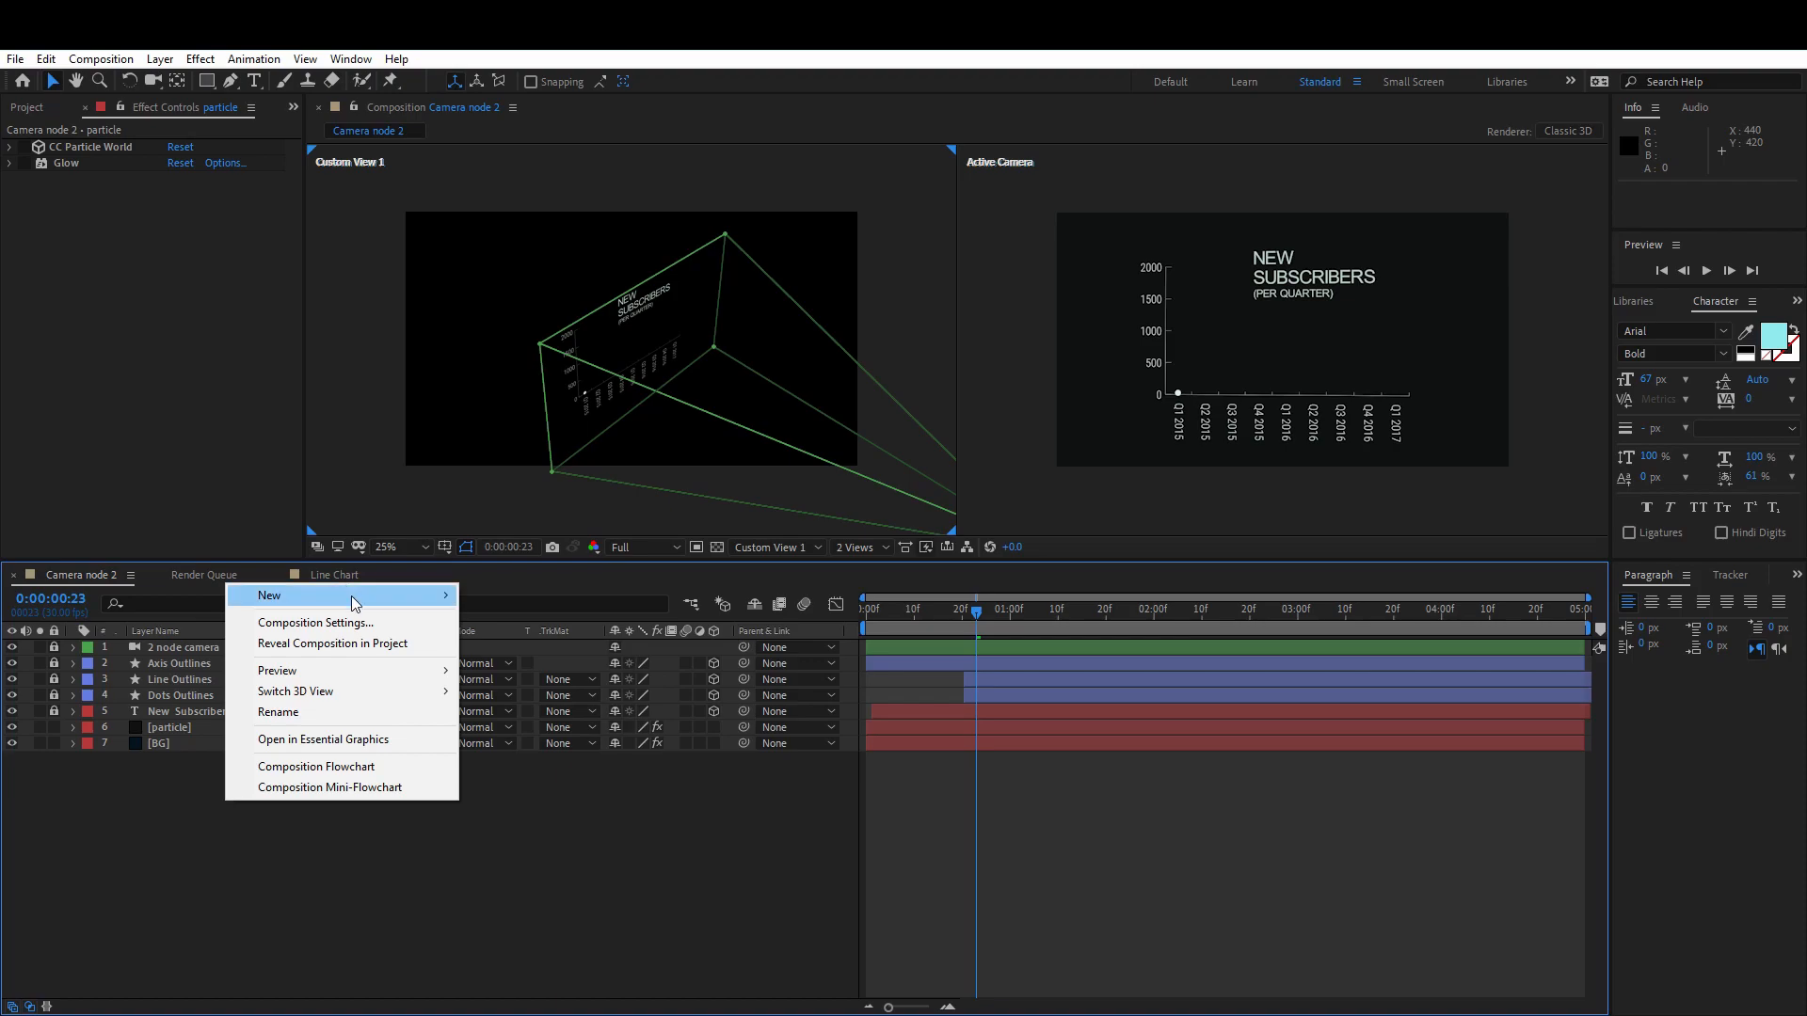
mouse_move(352, 596)
click(558, 748)
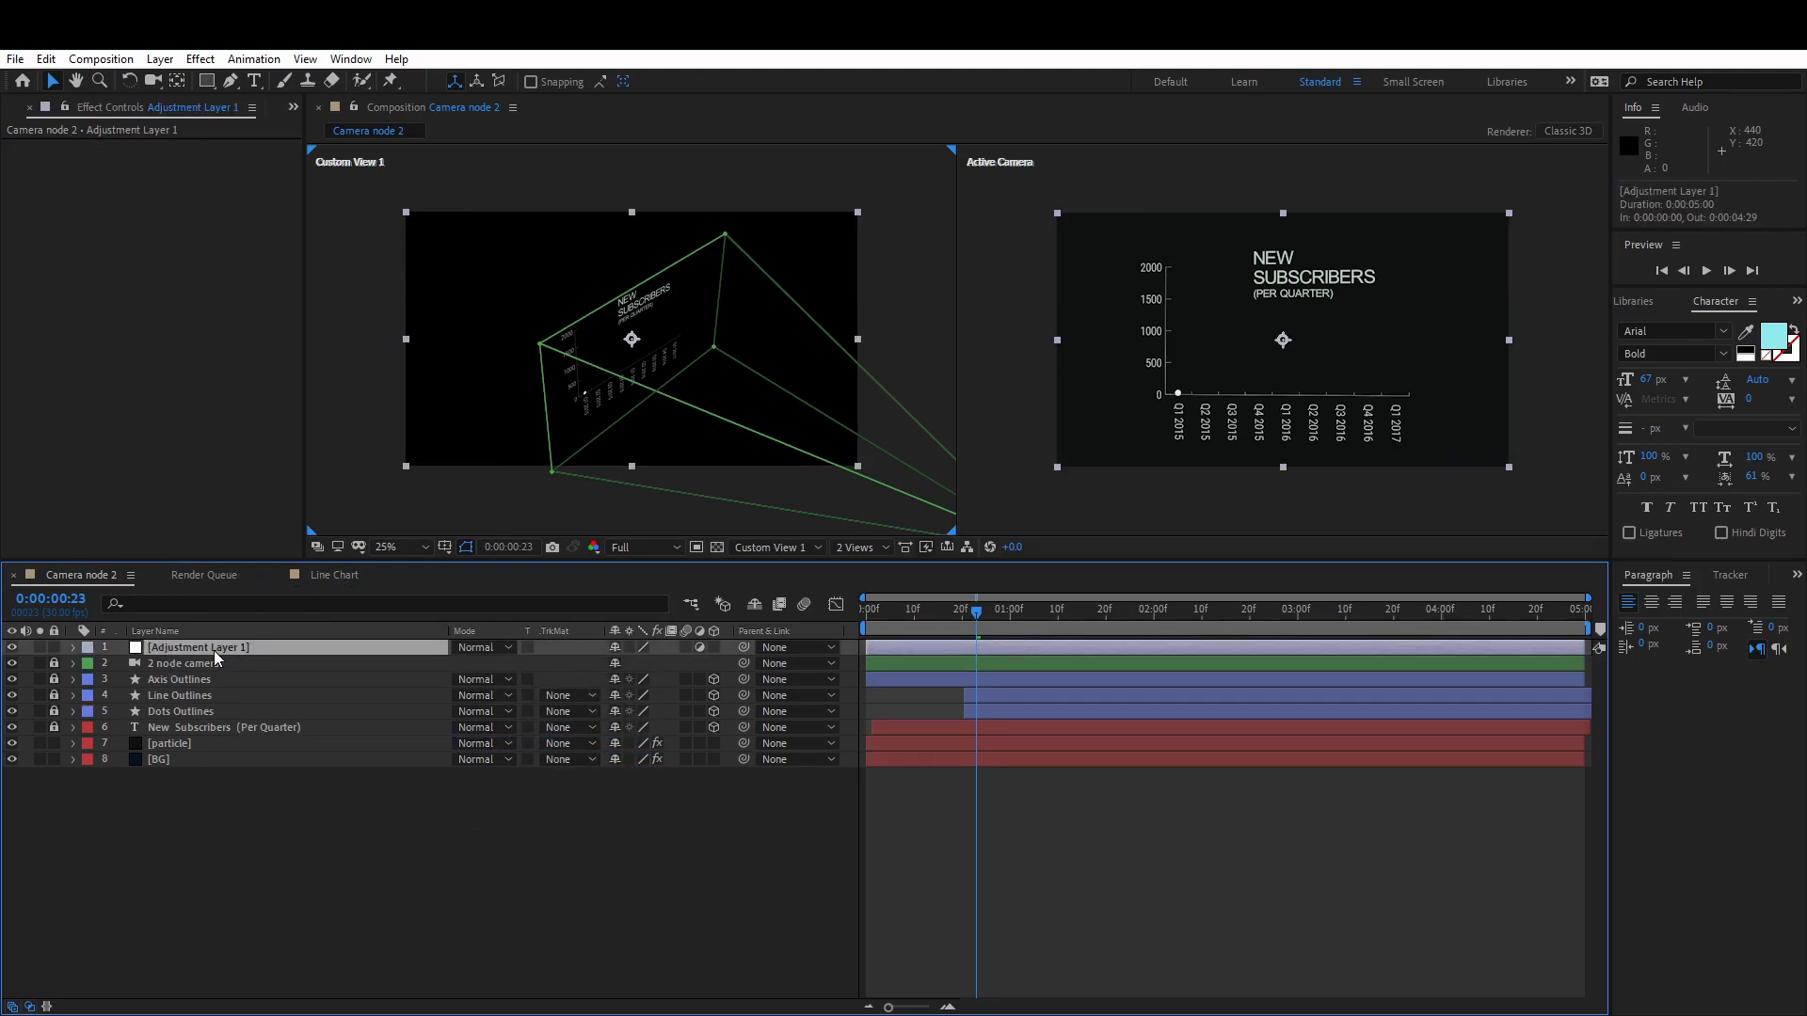
- Apply the CC Particle World simulation effect to Adjustment Layer 1
right_click(201, 650)
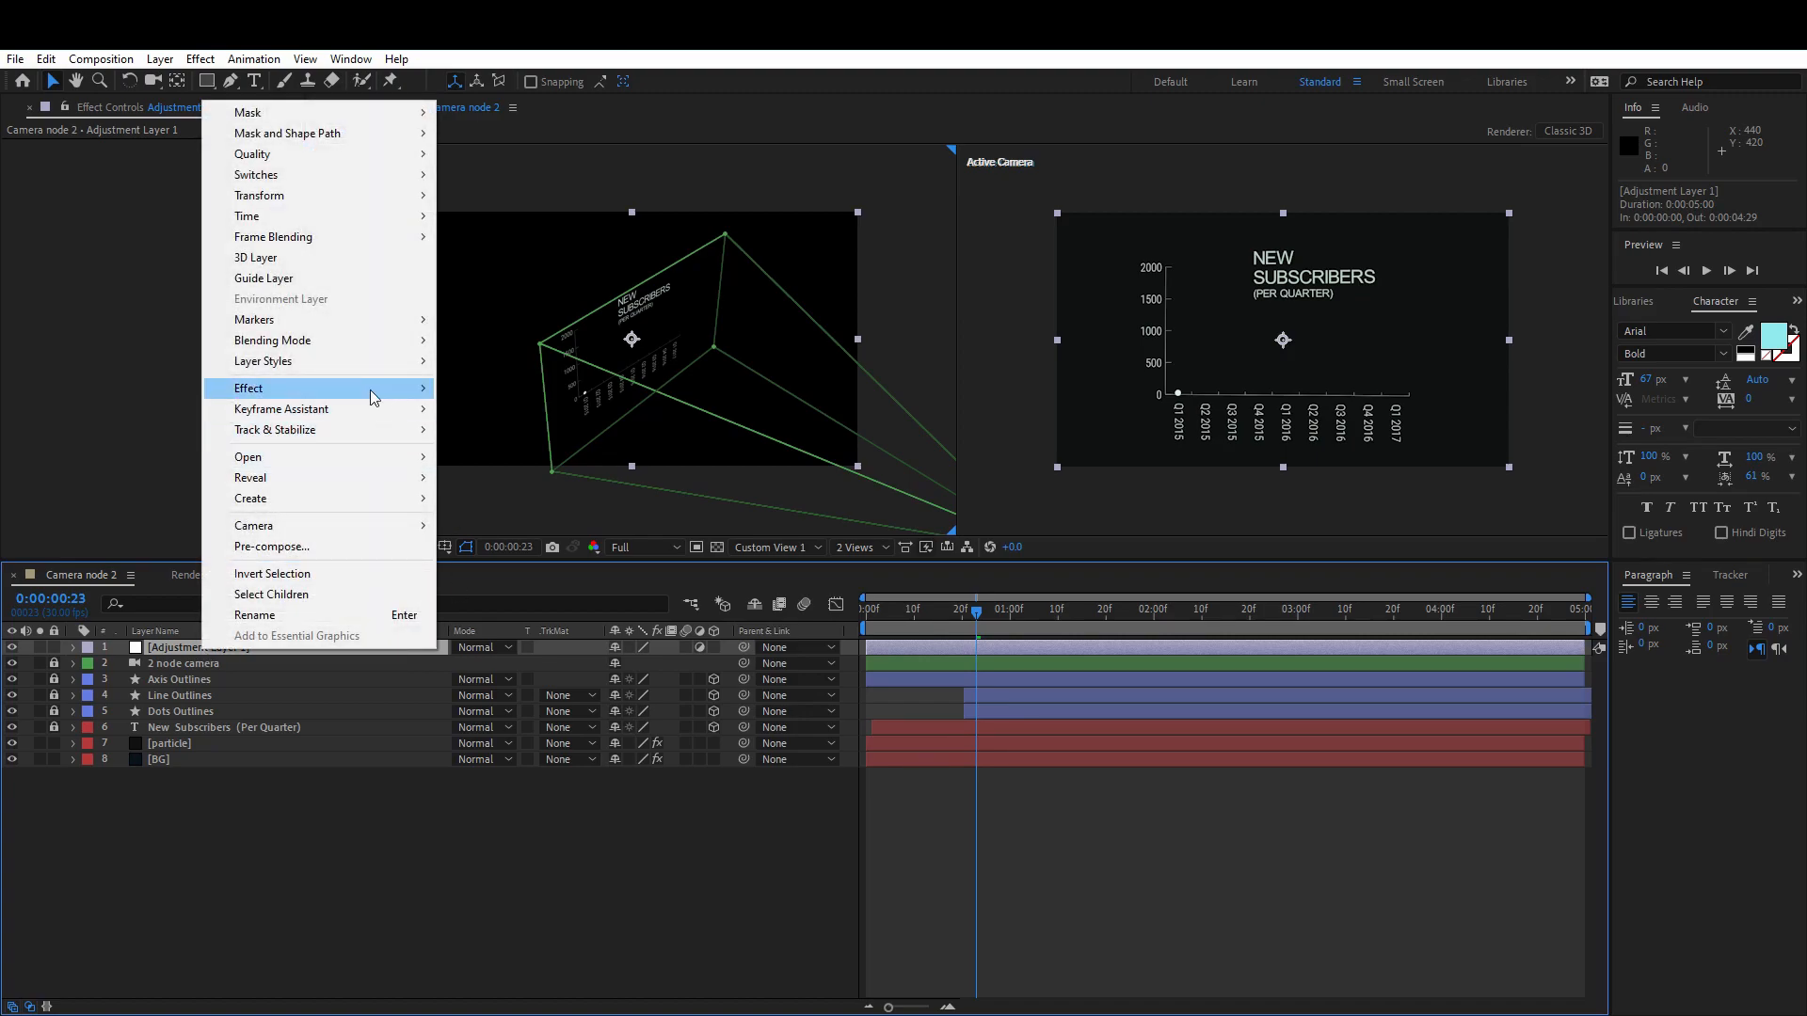
mouse_move(368, 390)
mouse_move(565, 827)
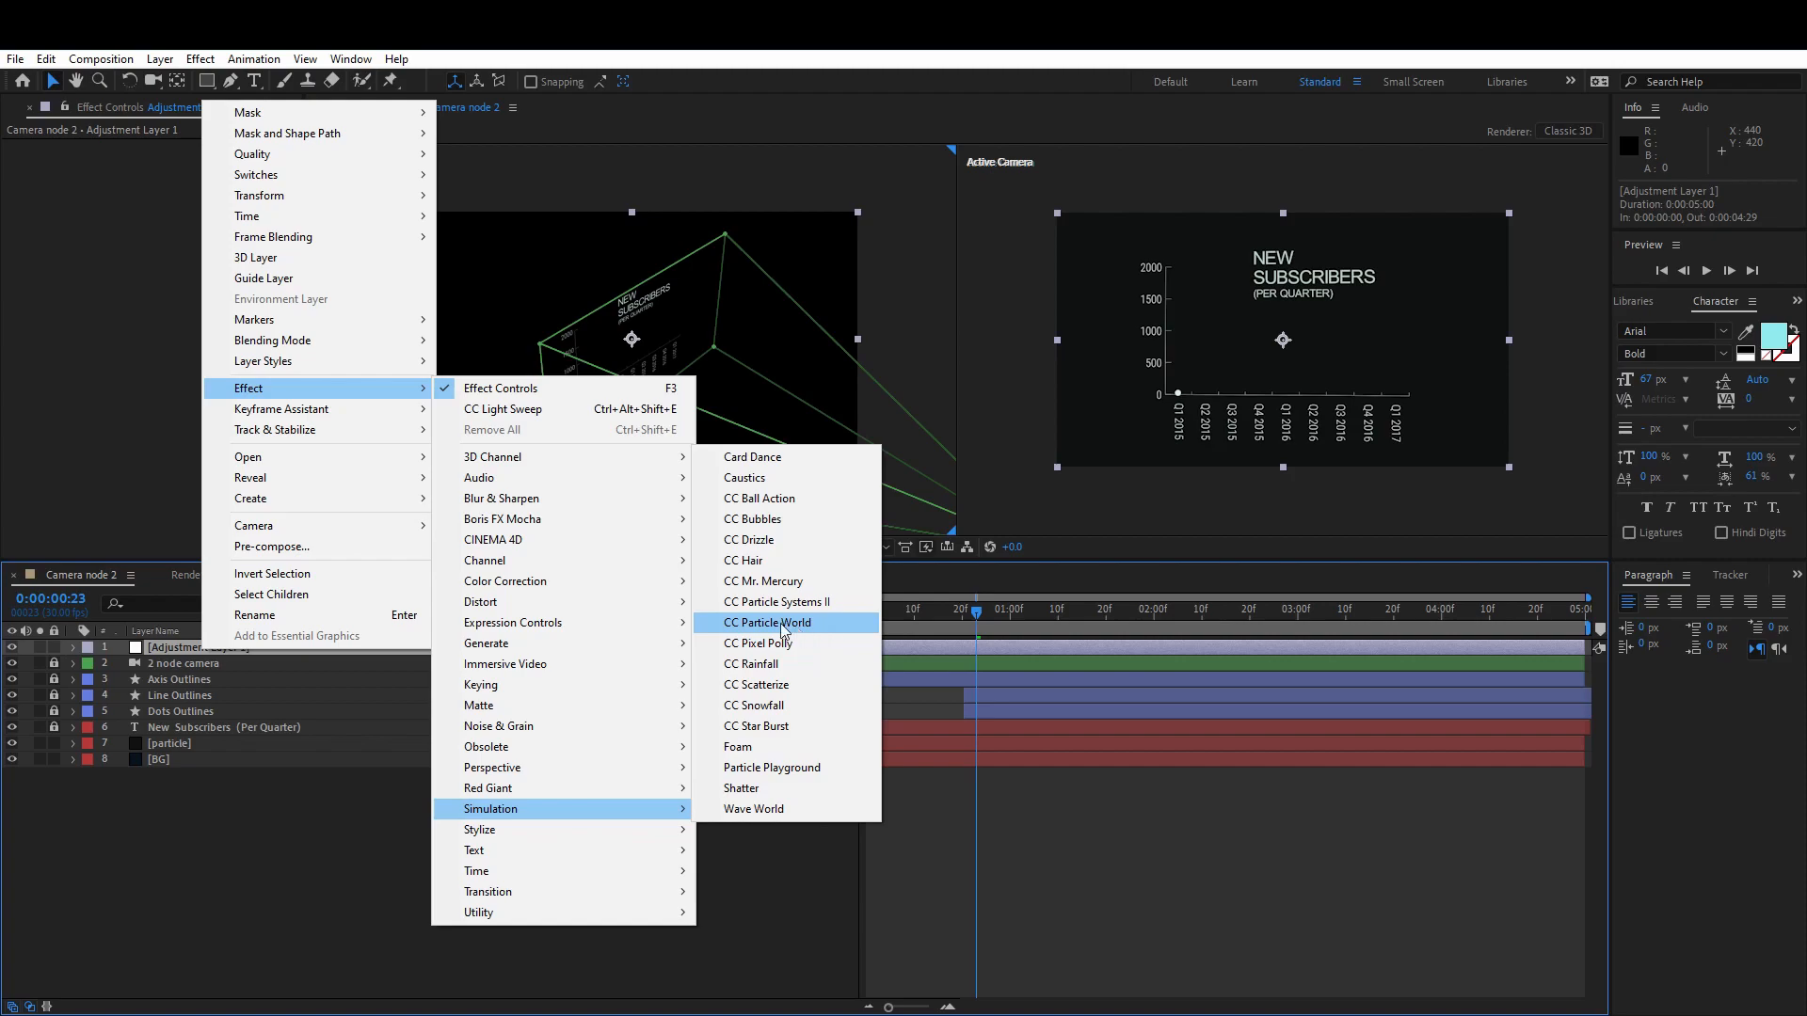
click(808, 624)
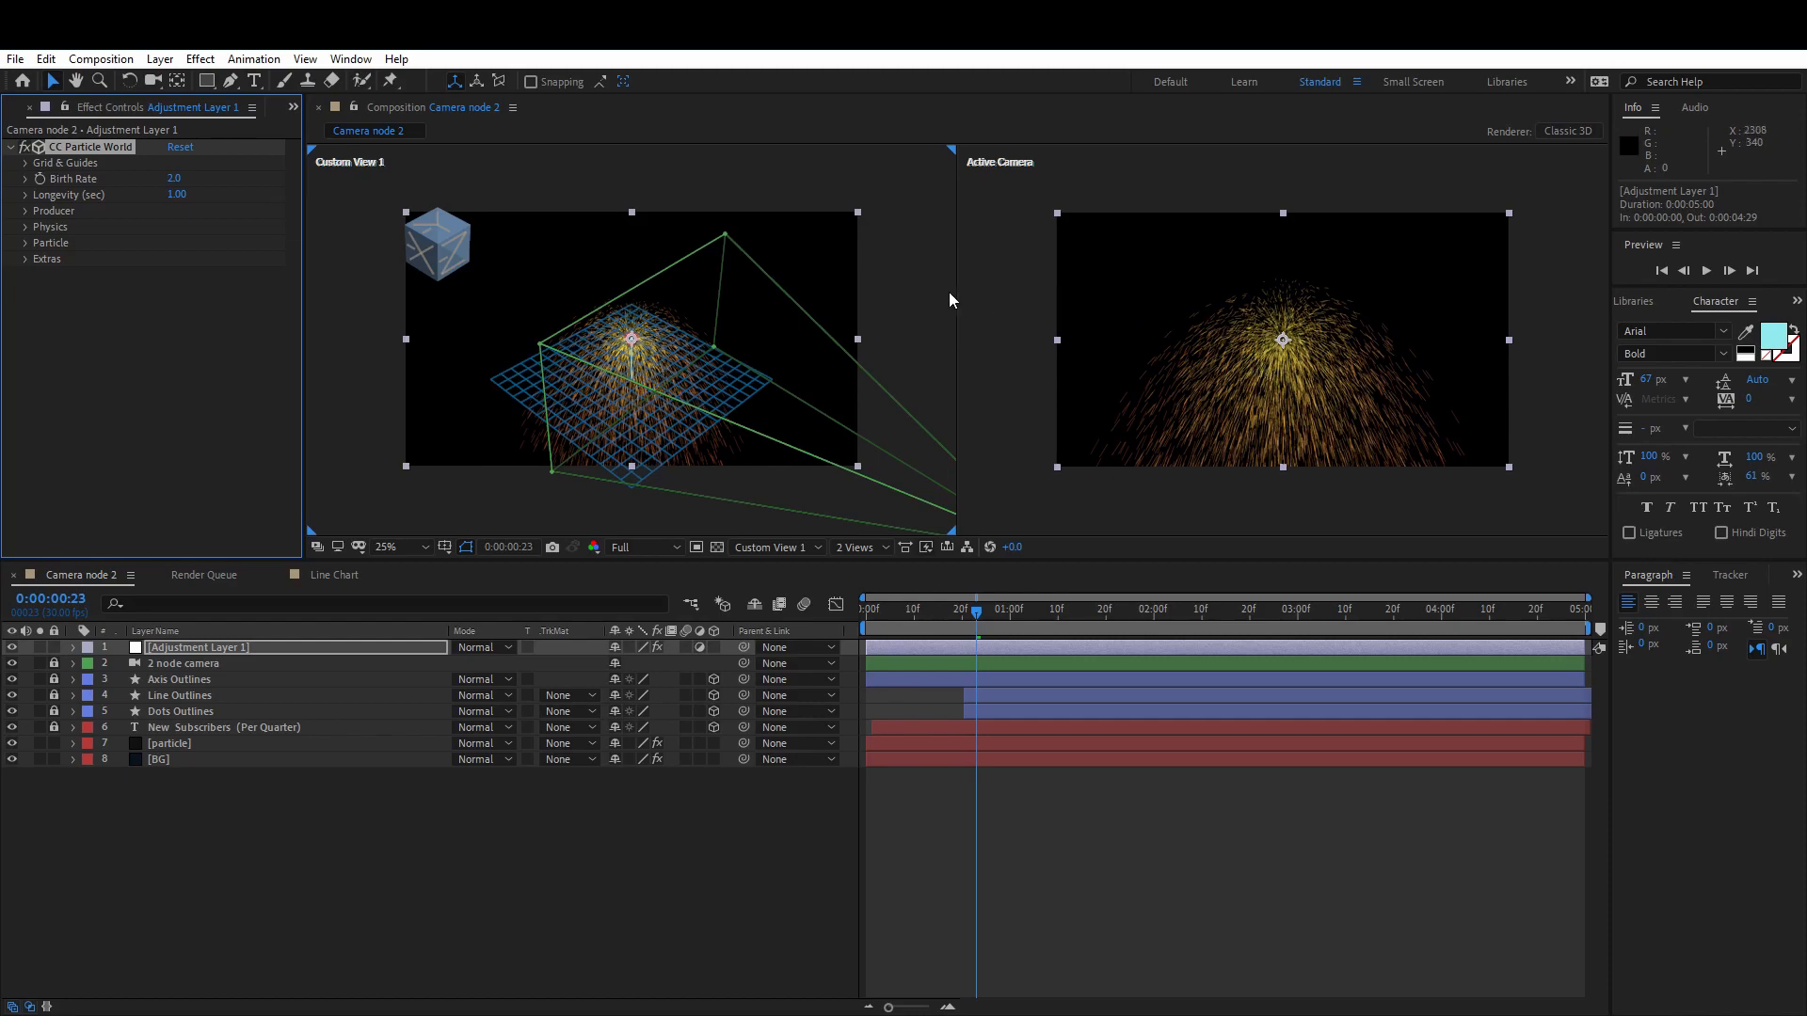
click(74, 354)
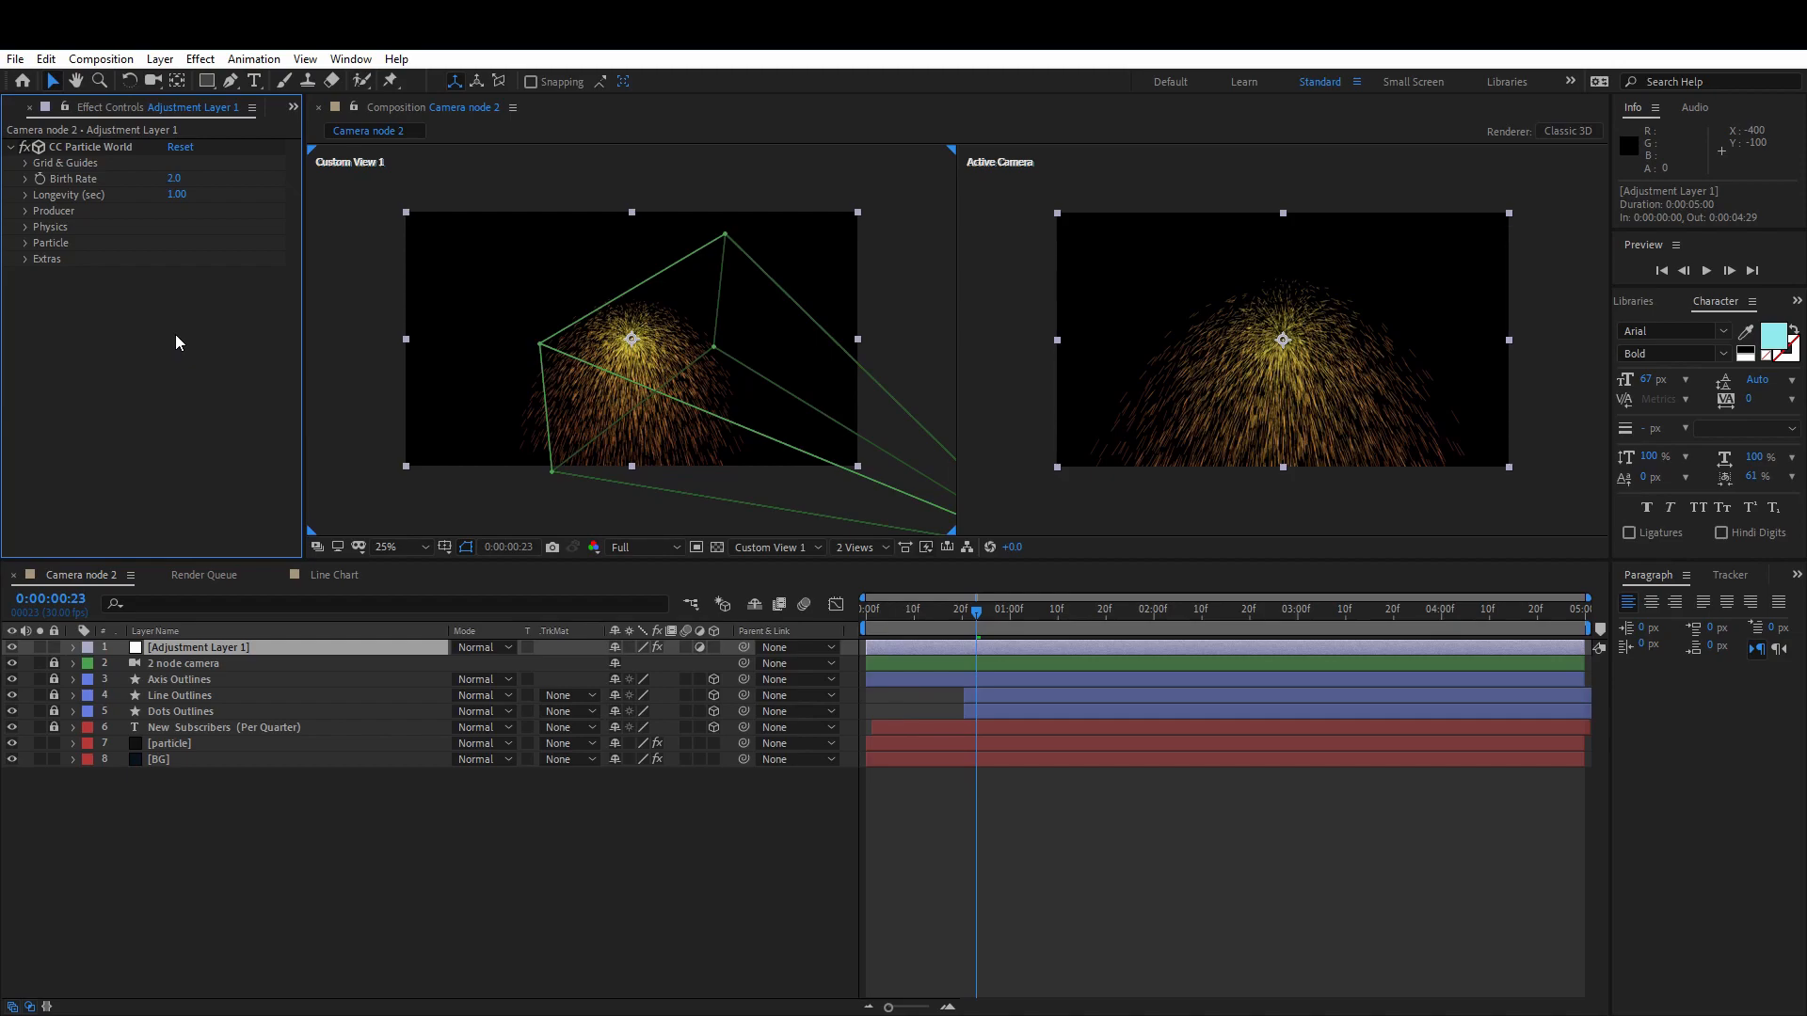
- Try a CC Particle World Birth Rate of 7.9 on the adjustment layer, and return it to 2
drag(174, 178, 227, 178)
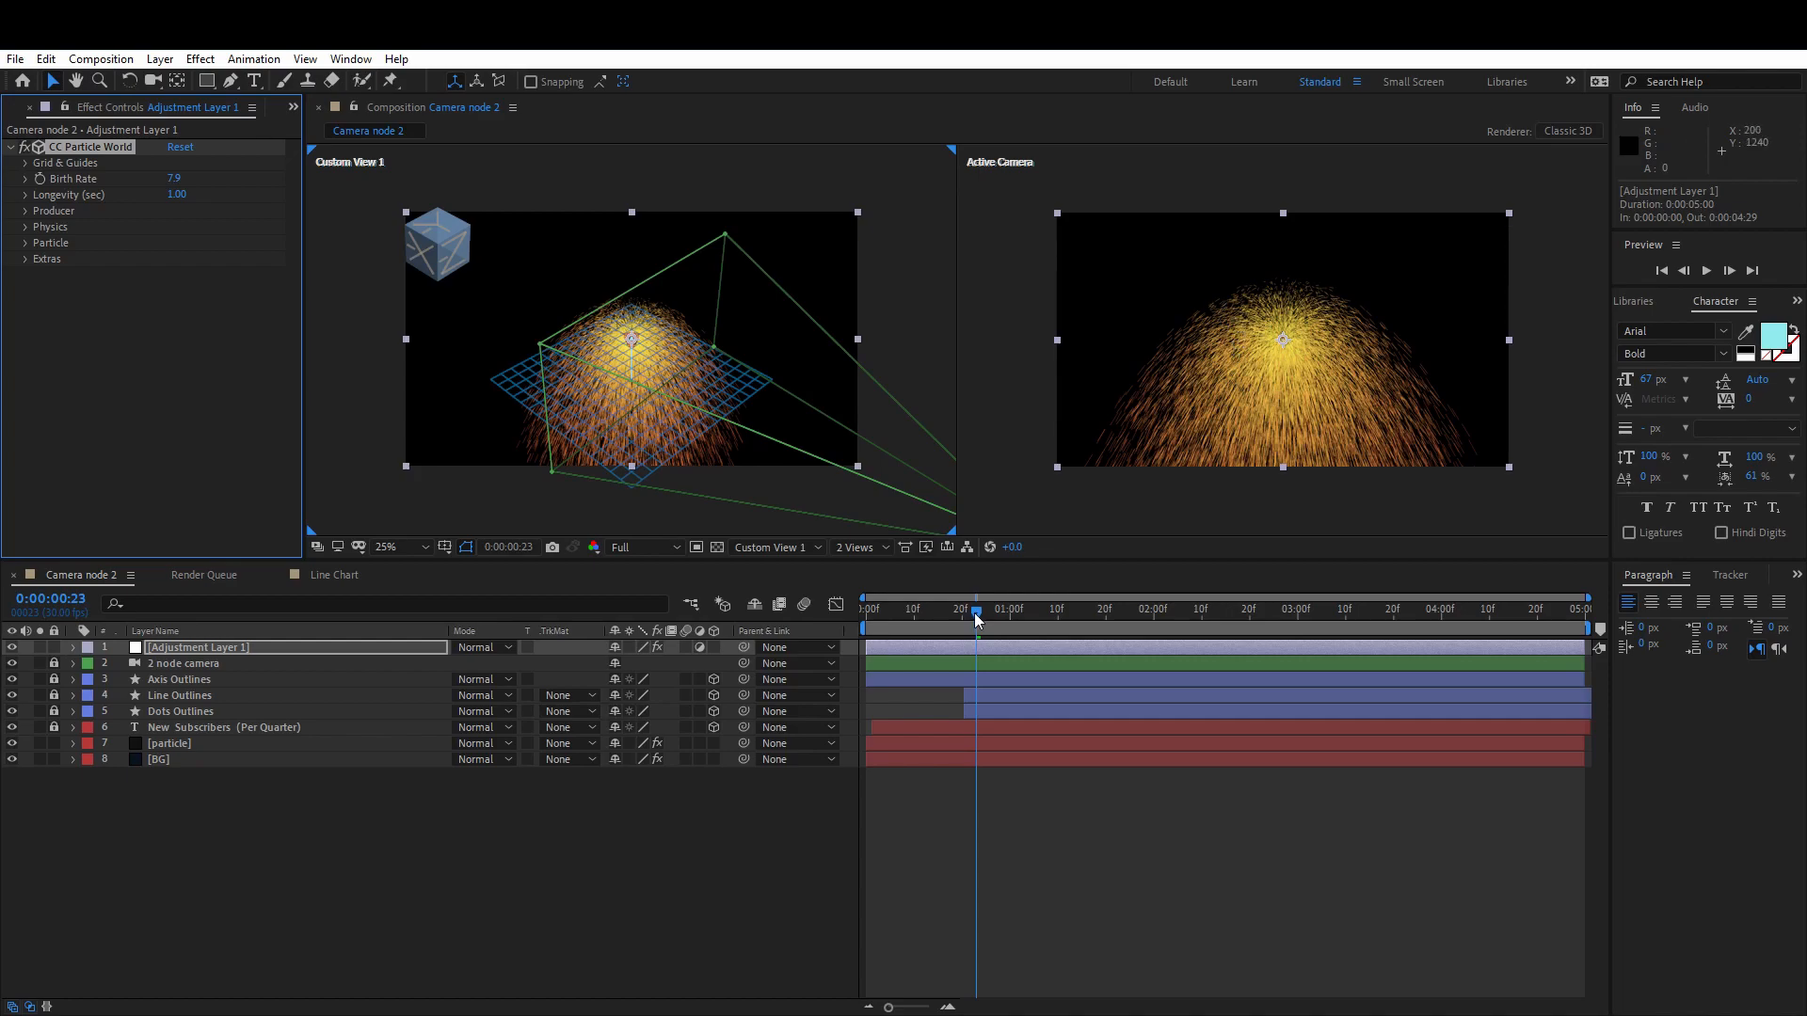
drag(976, 616, 1020, 617)
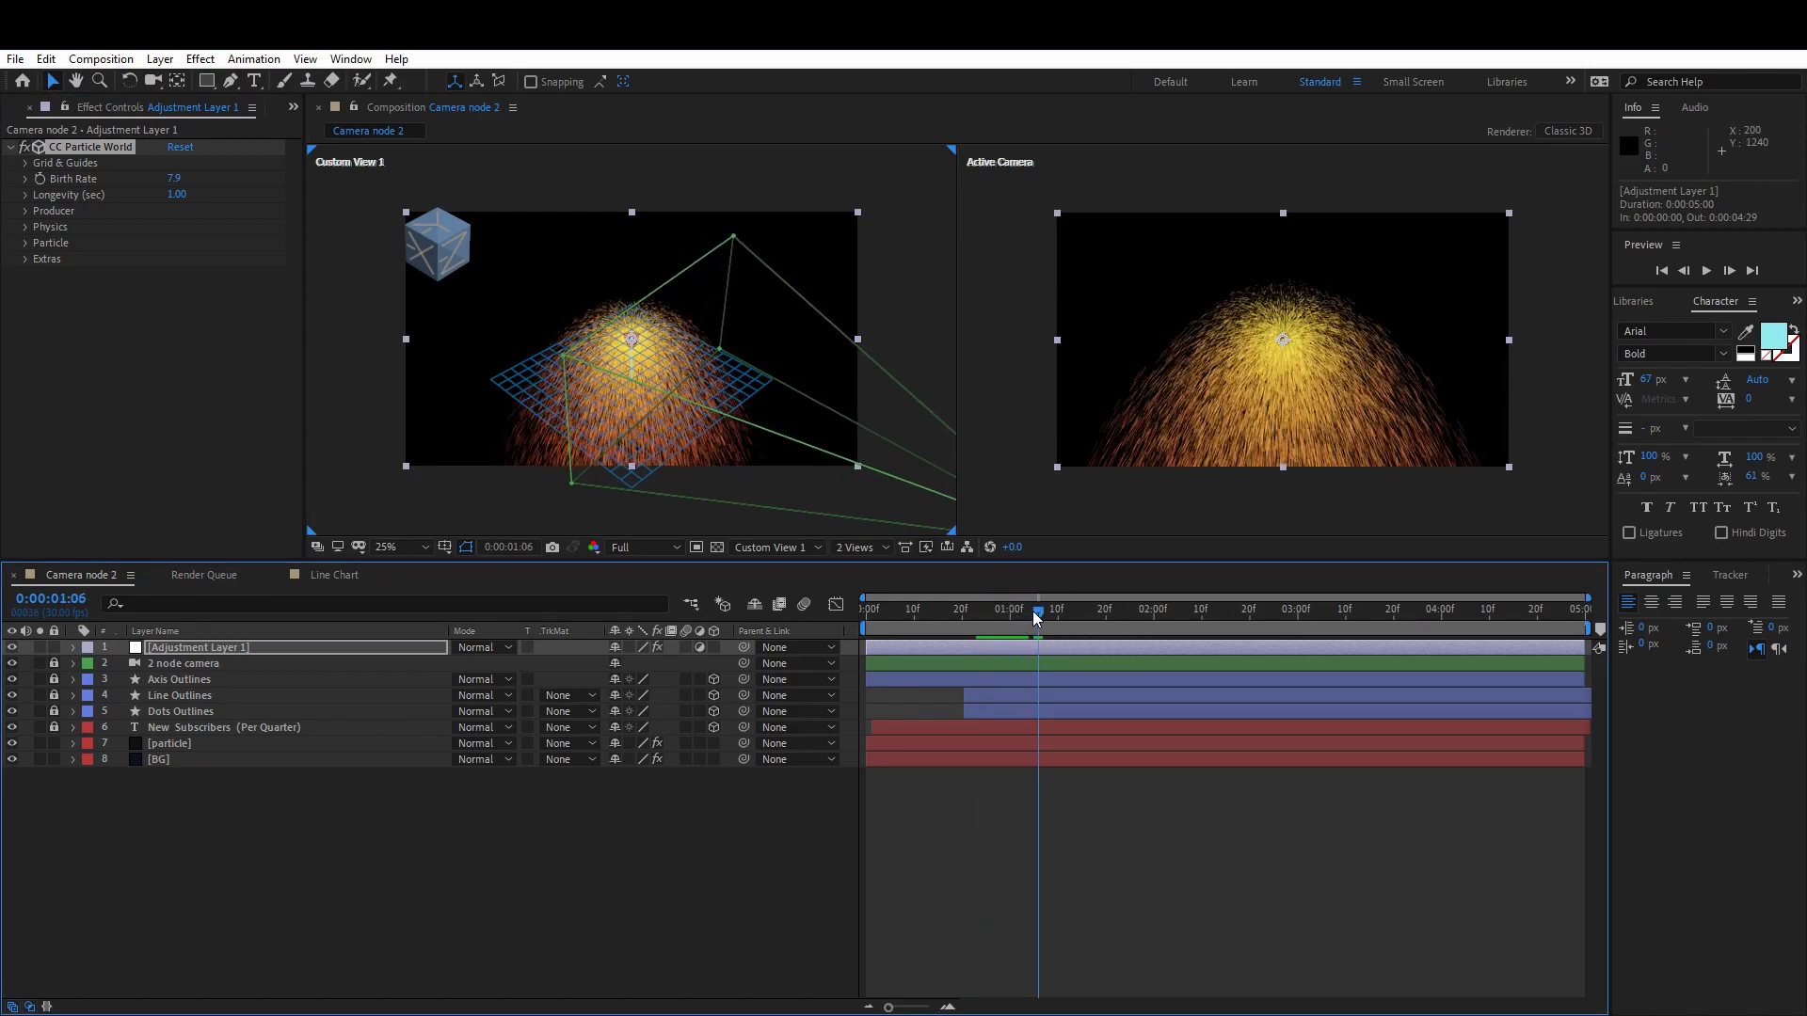
click(169, 188)
click(174, 181)
text(2)
key(Return)
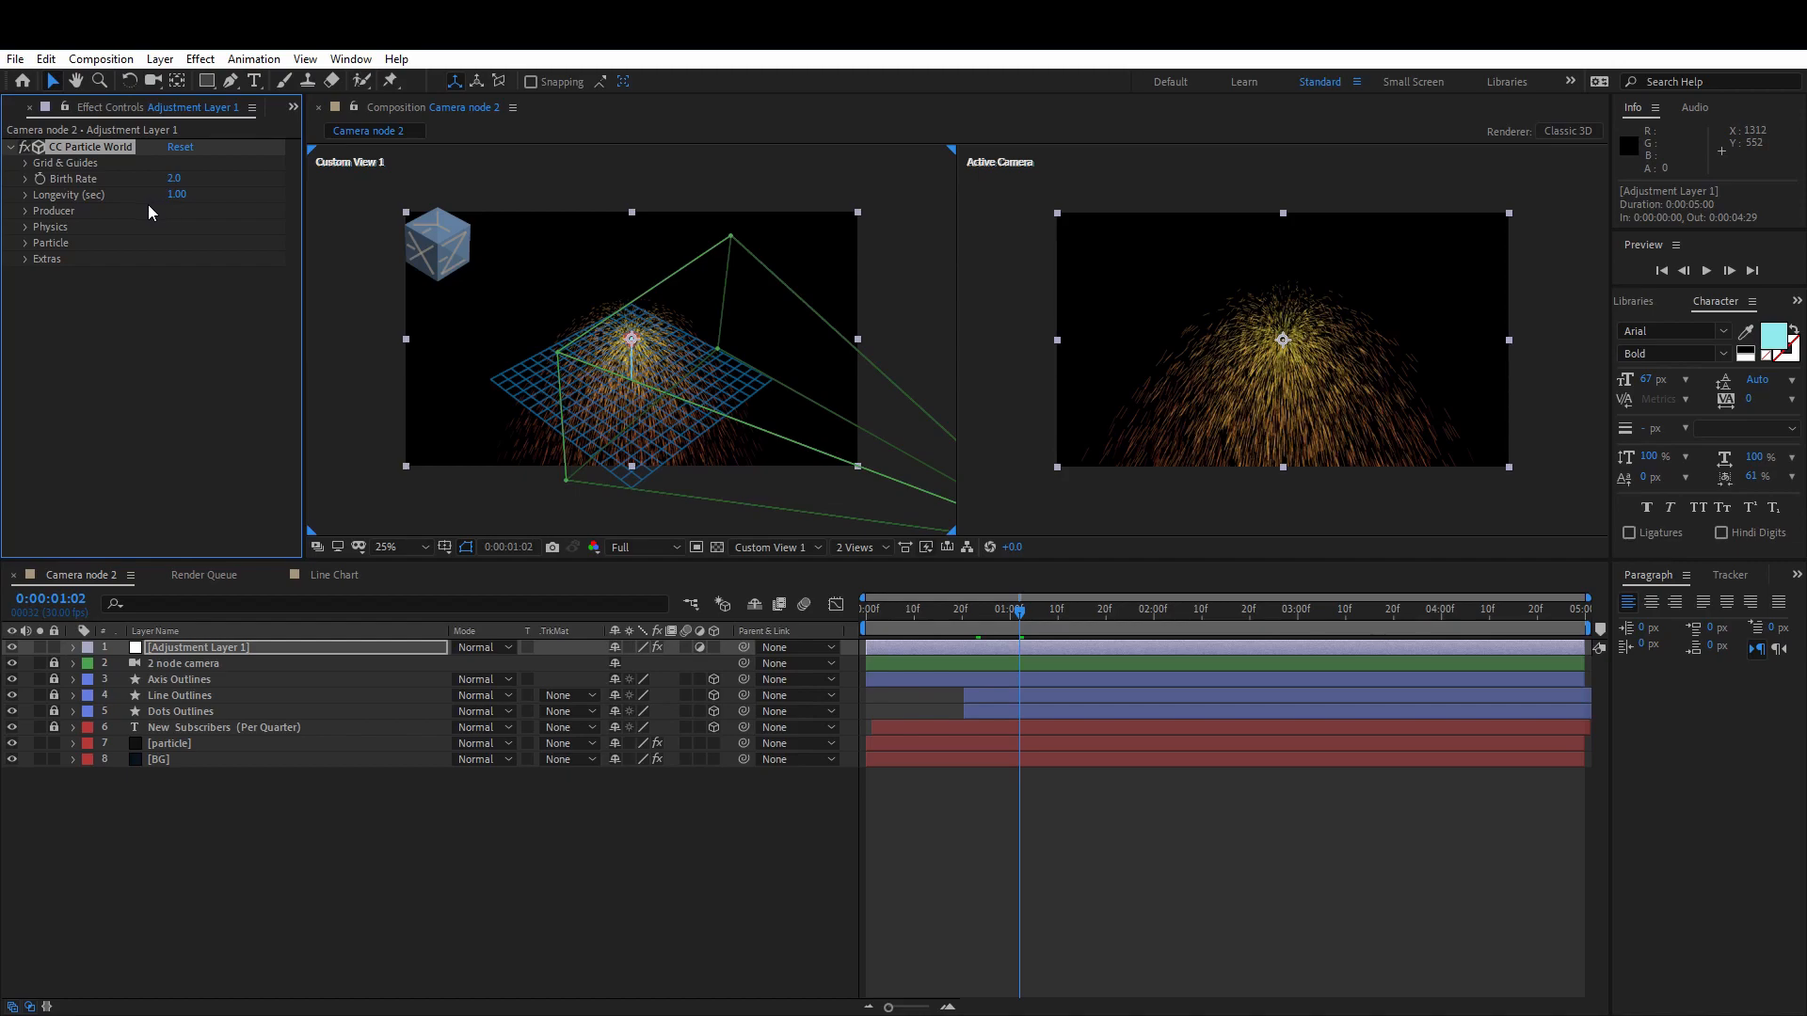
- Try shorter particle Longevity values of 0.63, 0.45 and 0.33 seconds, and return Longevity to 1
click(179, 196)
text(0.63)
key(Return)
drag(150, 199, 124, 201)
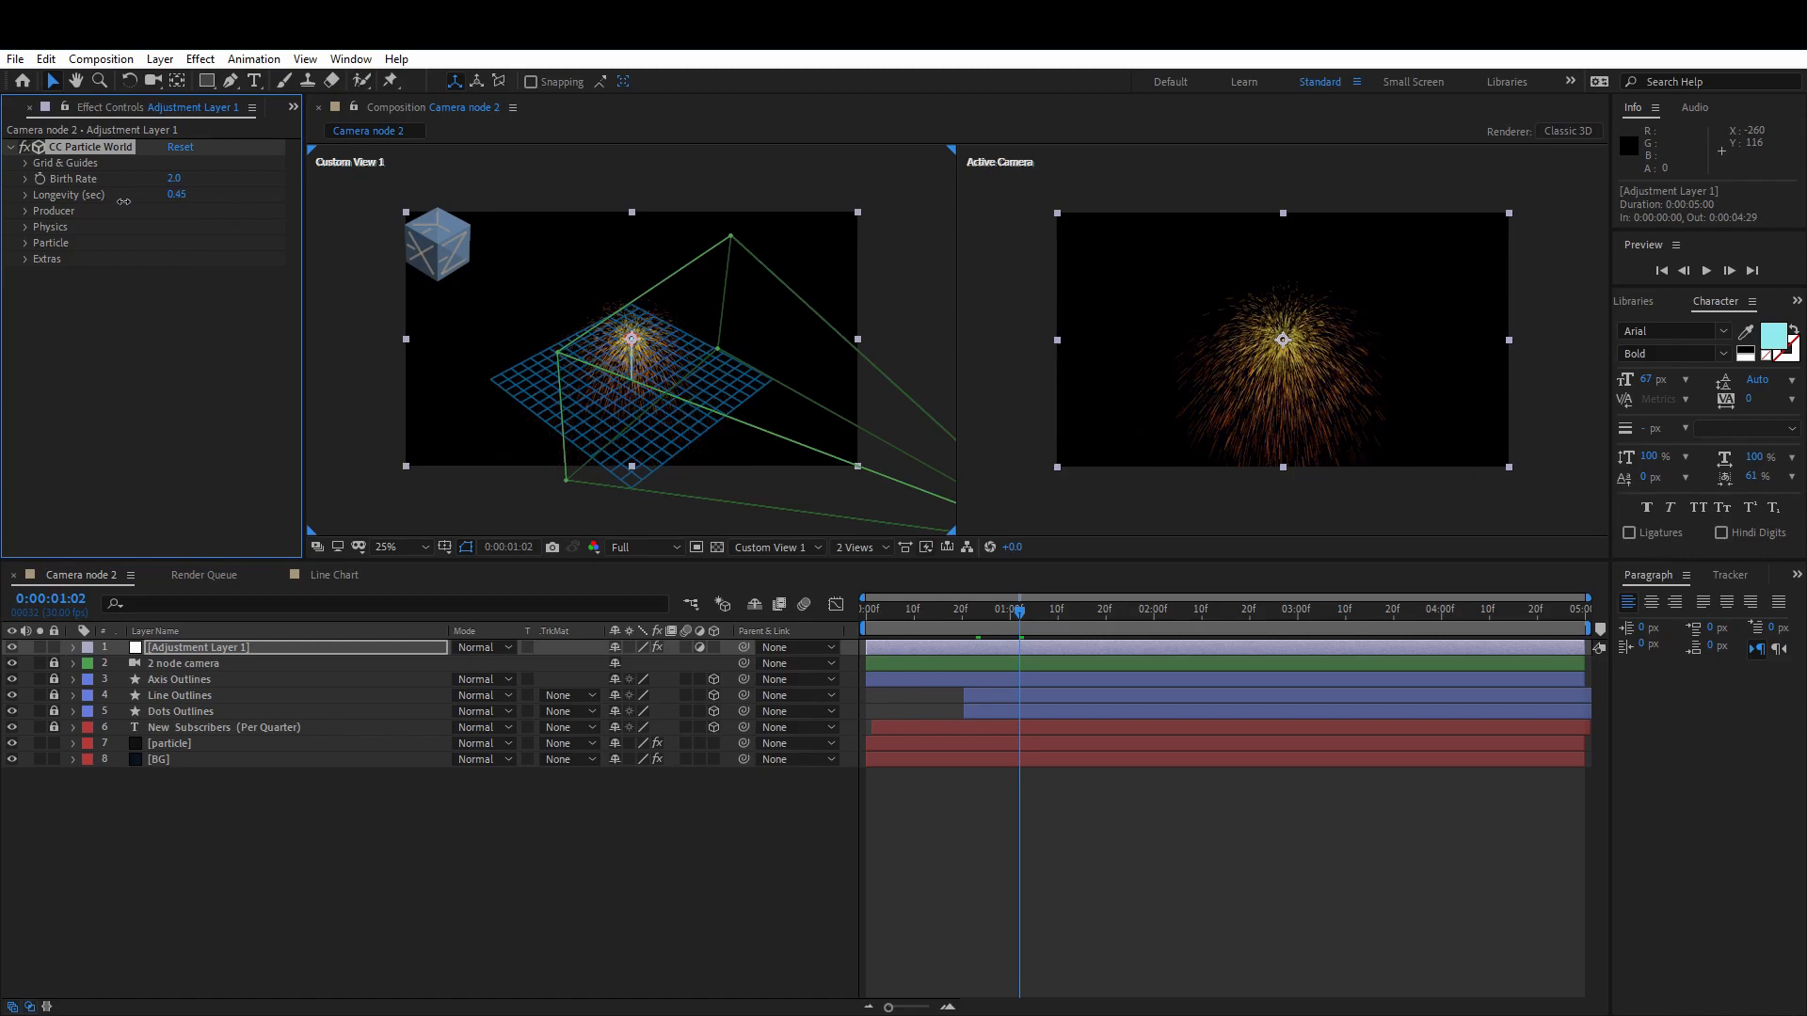
drag(942, 608, 1001, 618)
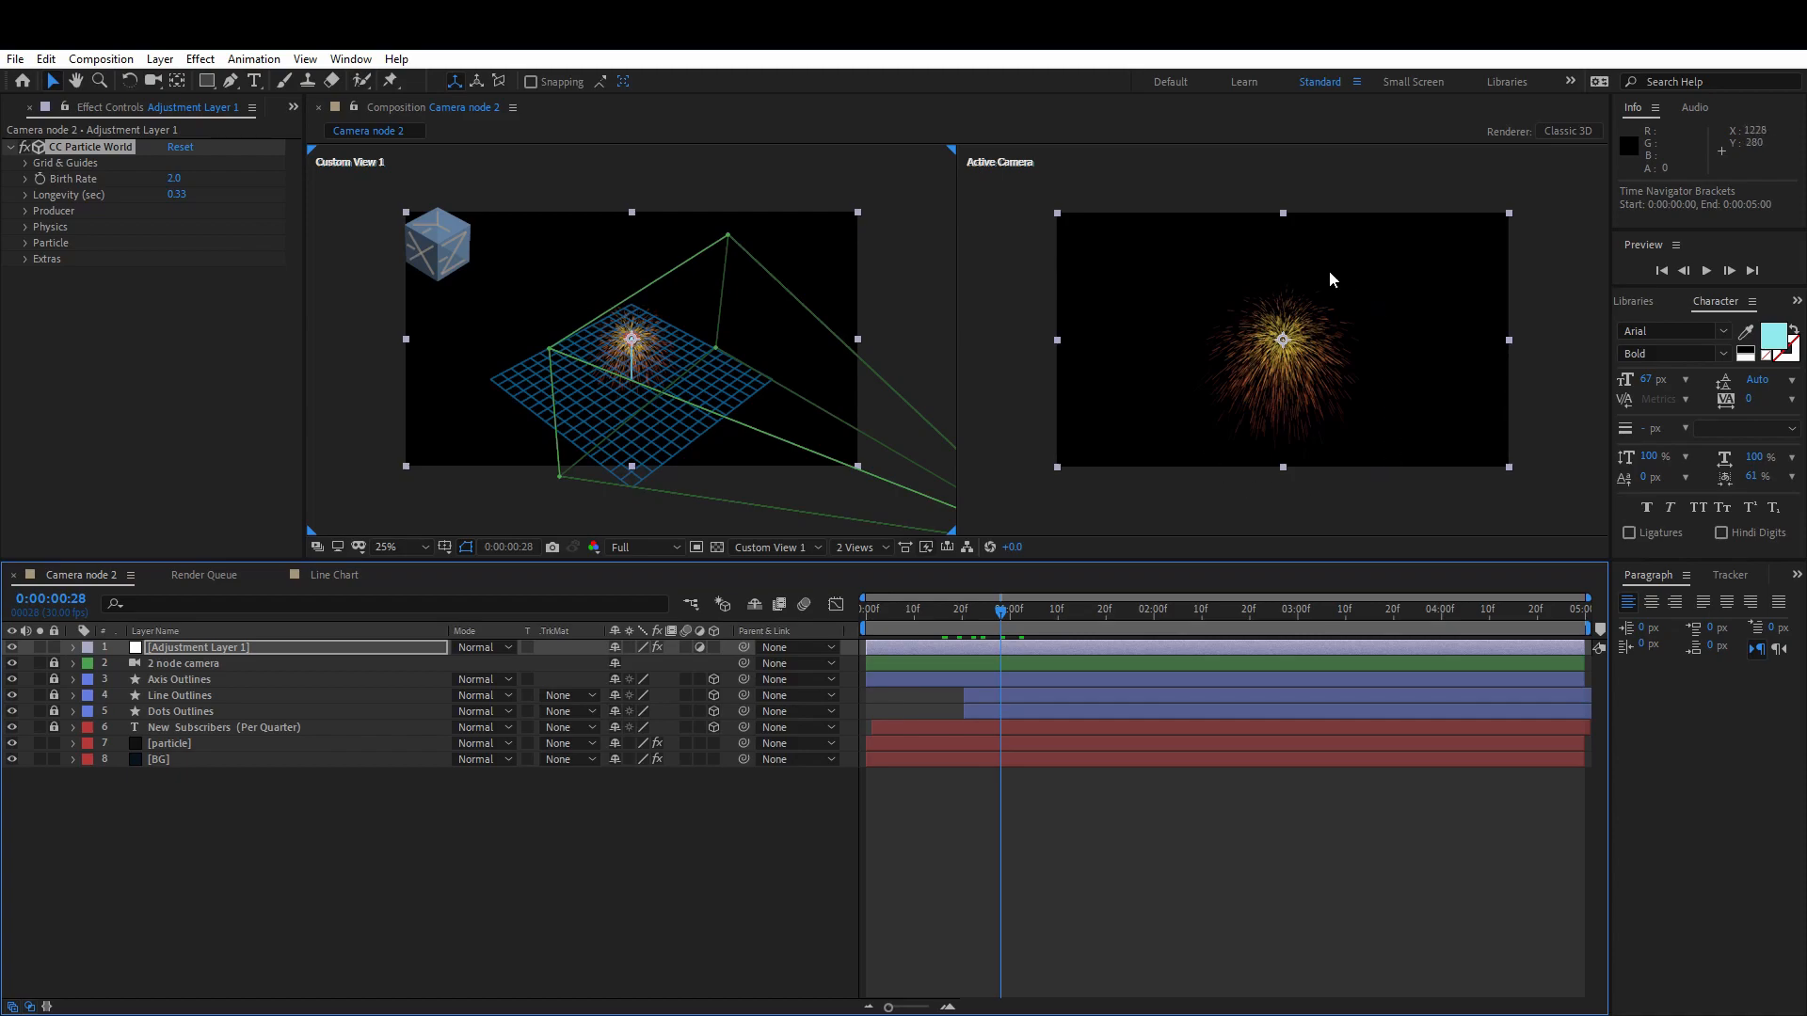
scroll(1383, 369, up, 2)
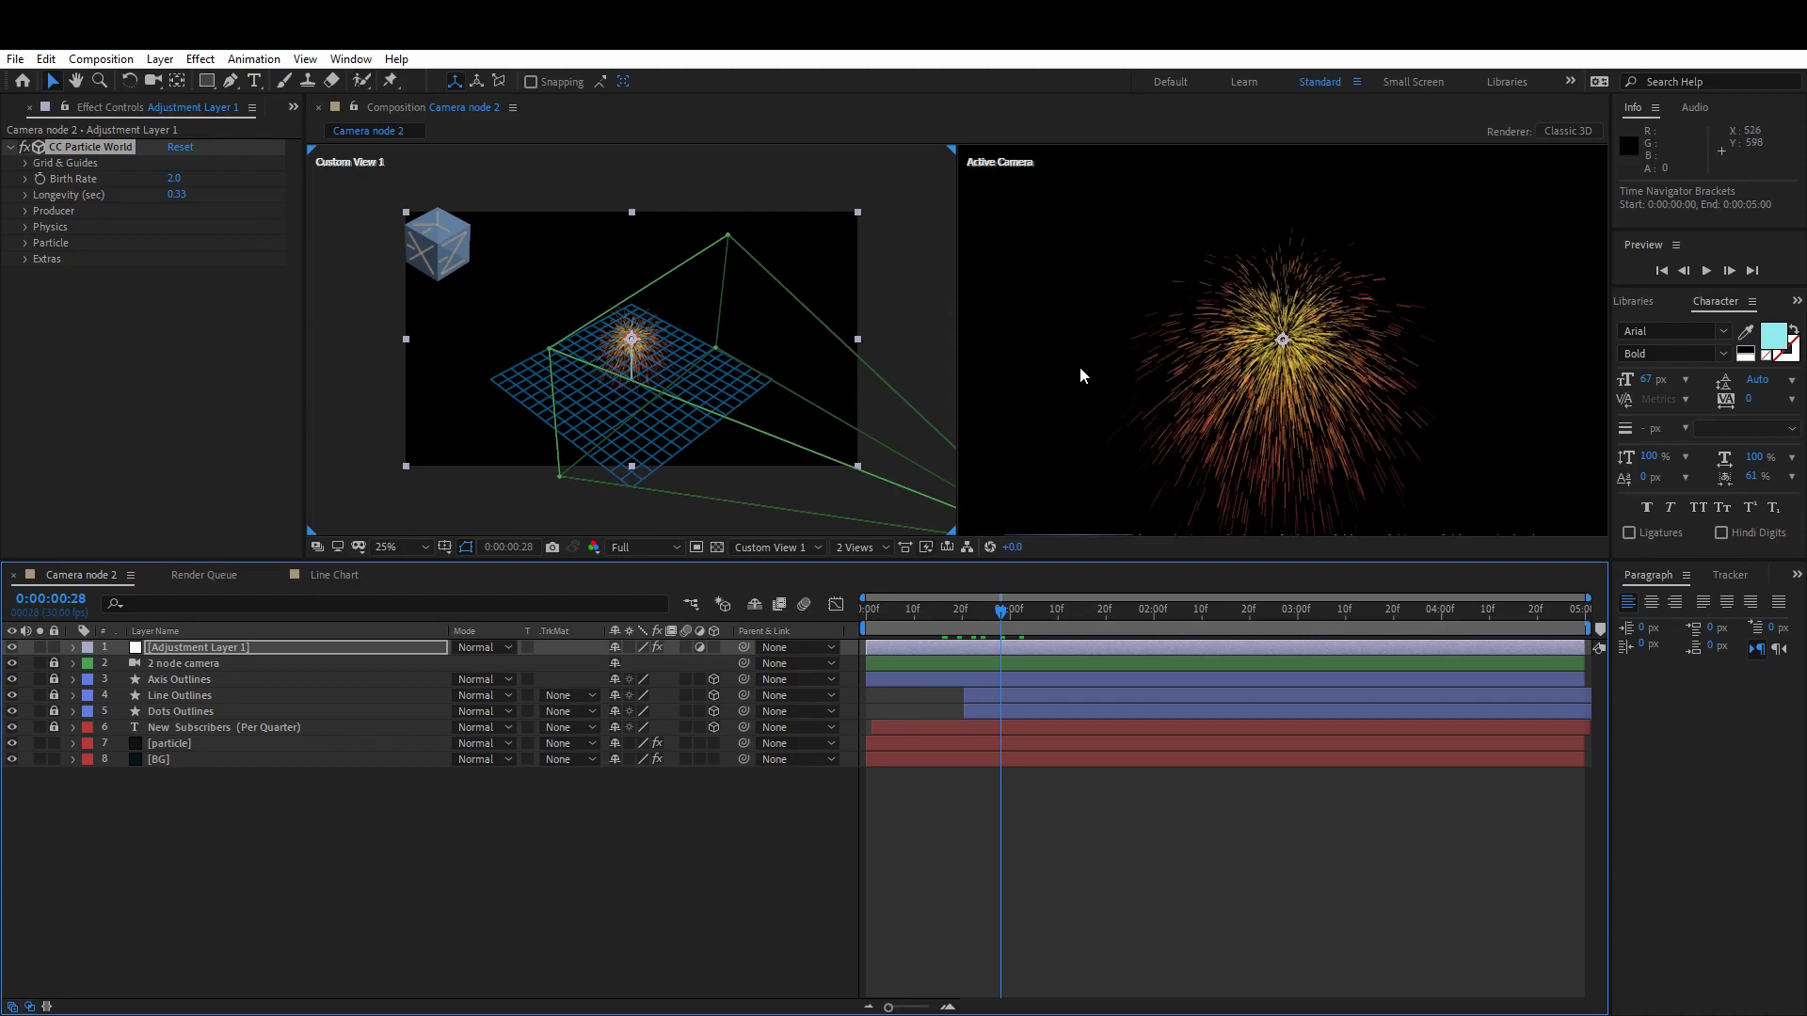
scroll(1078, 375, down, 2)
click(176, 195)
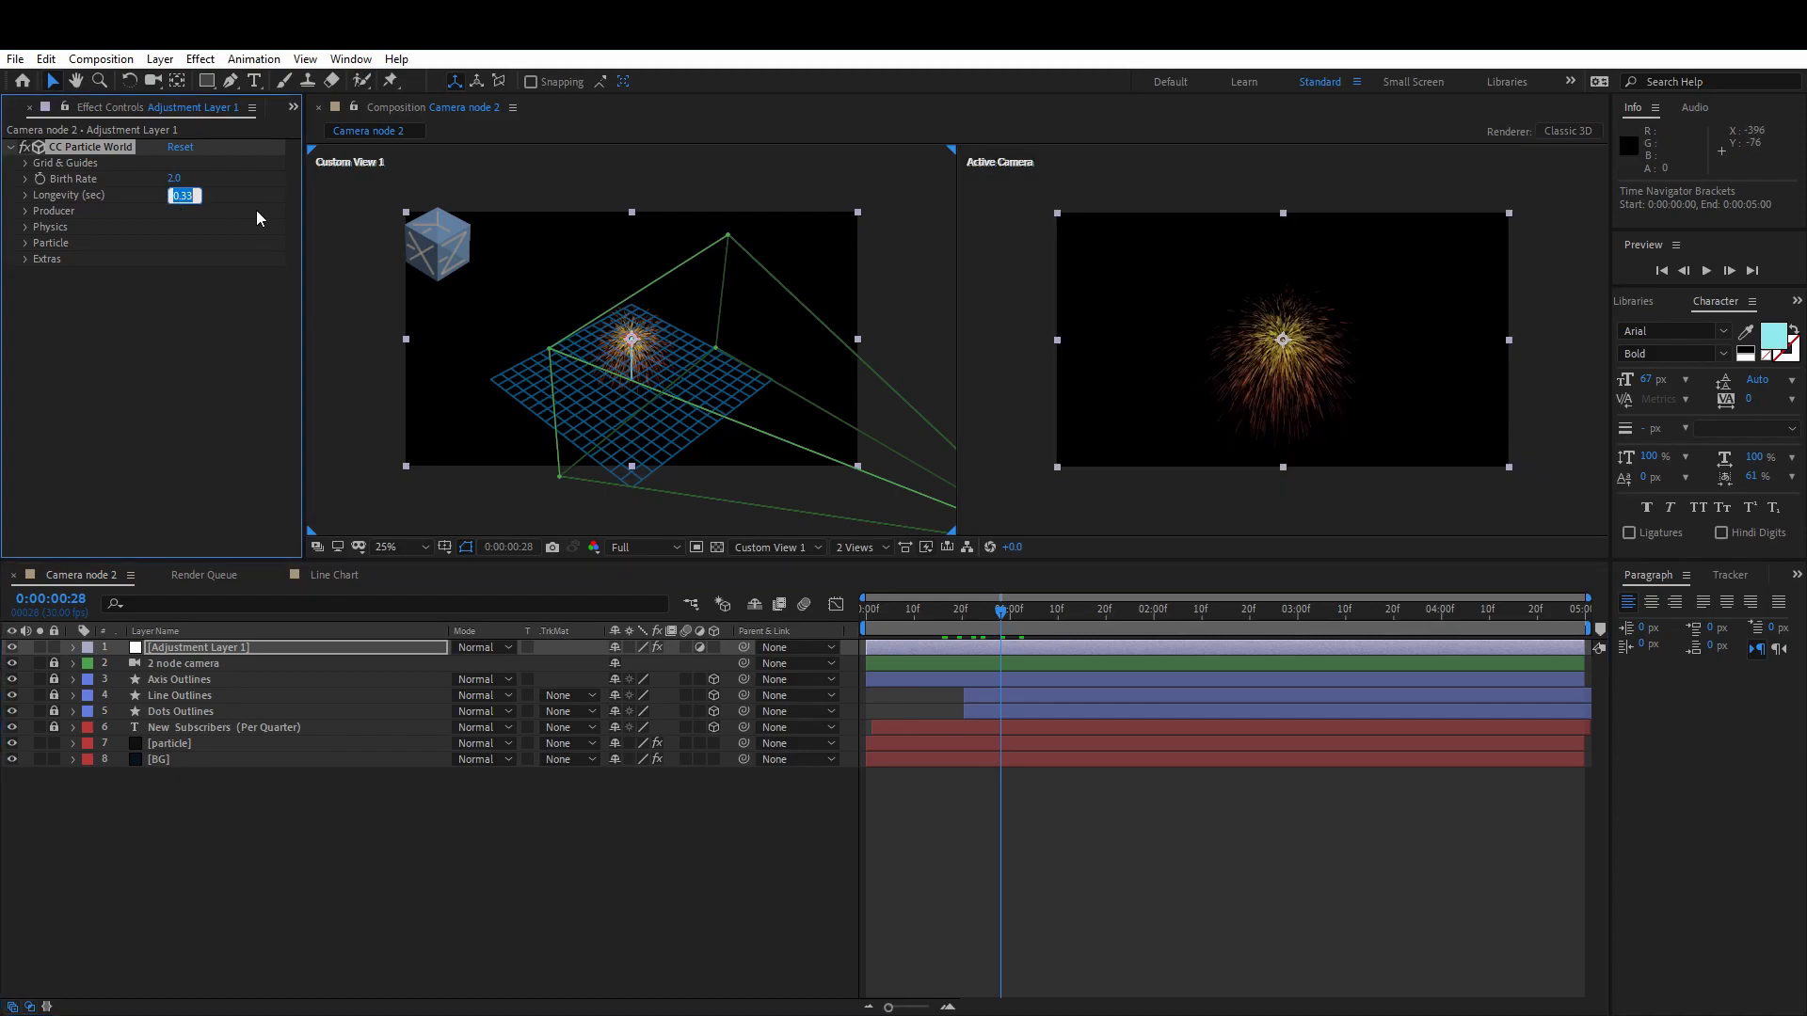
text(1)
key(Return)
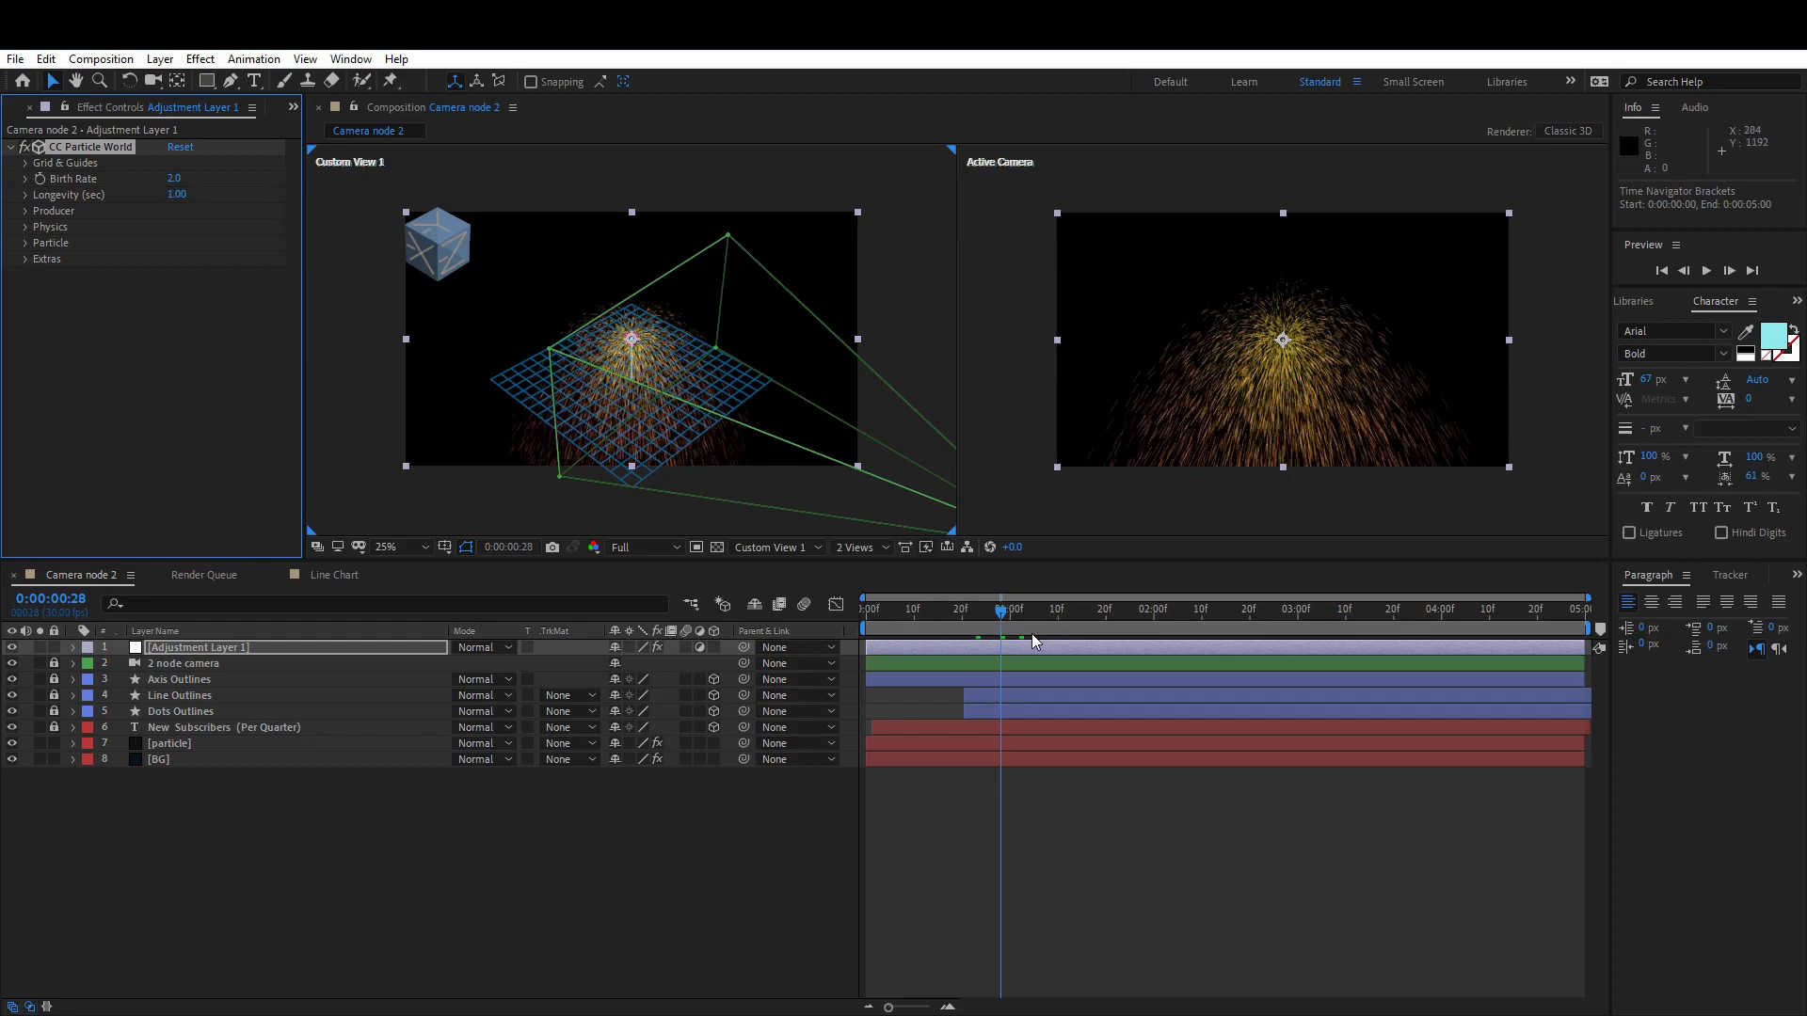
- In the CC Particle World Physics settings, set Gravity, Extra and Velocity to 0
click(28, 227)
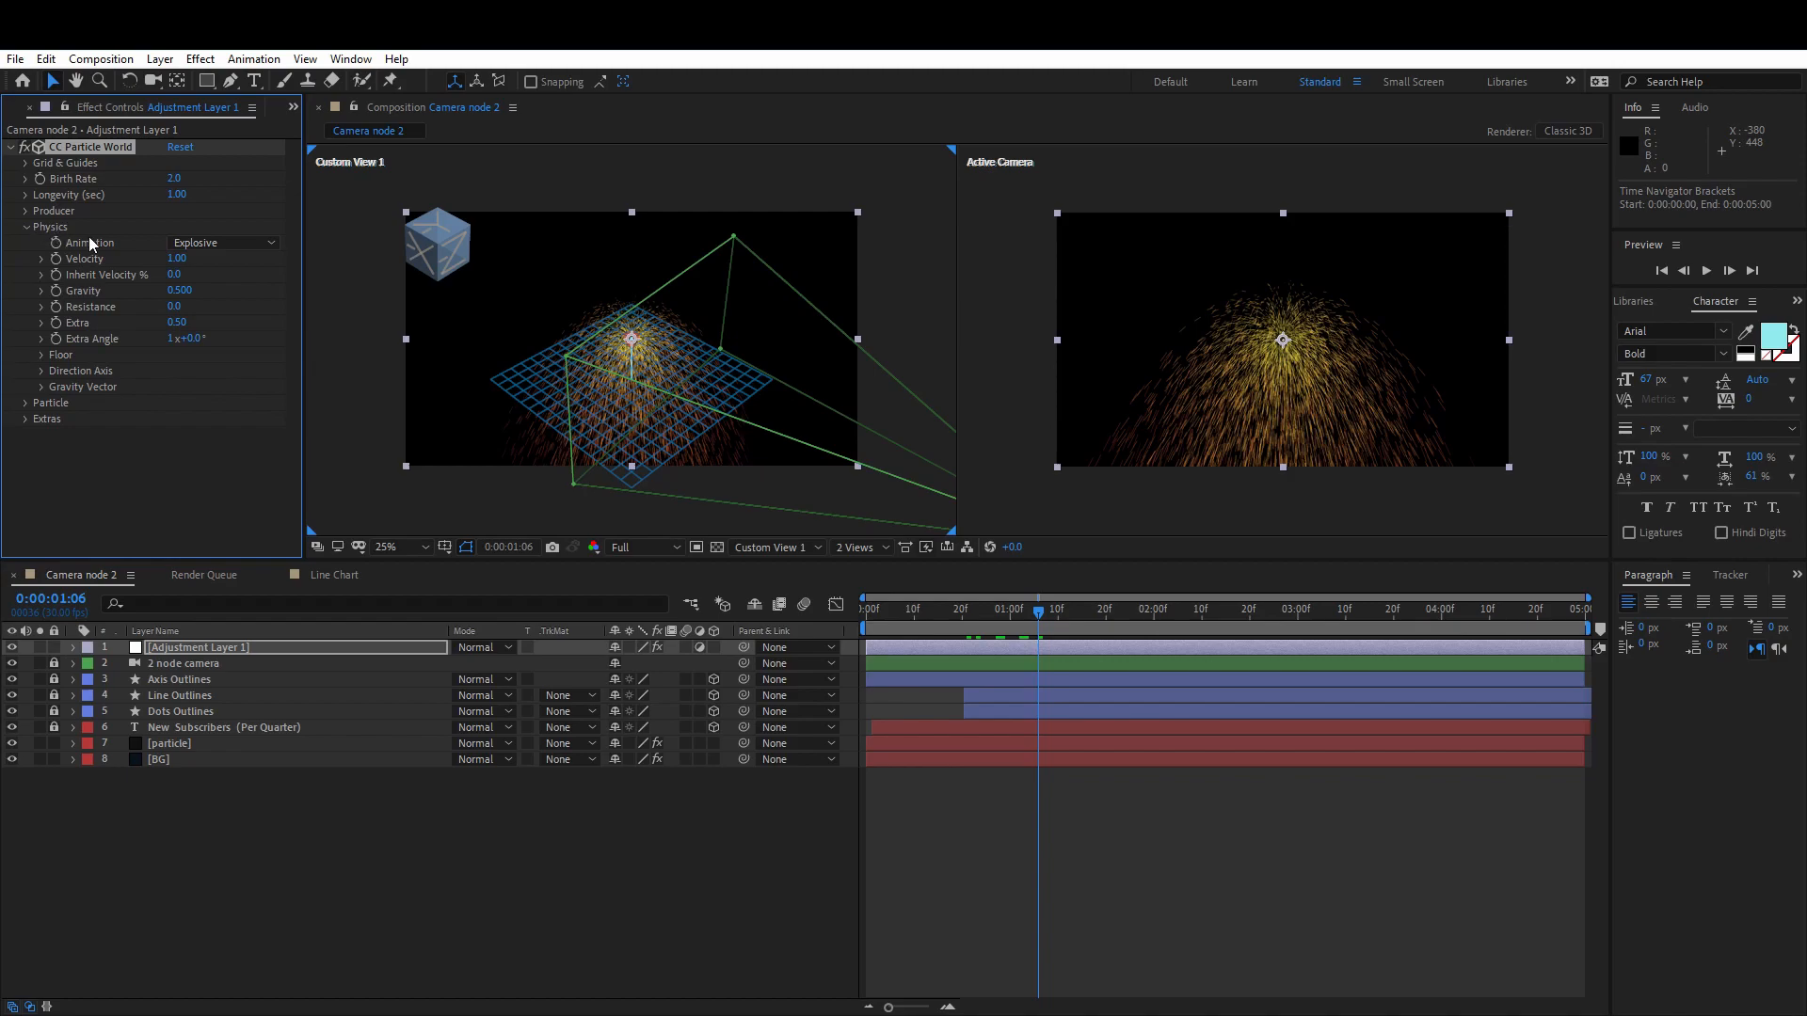
click(188, 293)
text(0)
key(Return)
click(186, 322)
text(0)
key(Return)
click(189, 264)
text(0)
key(Return)
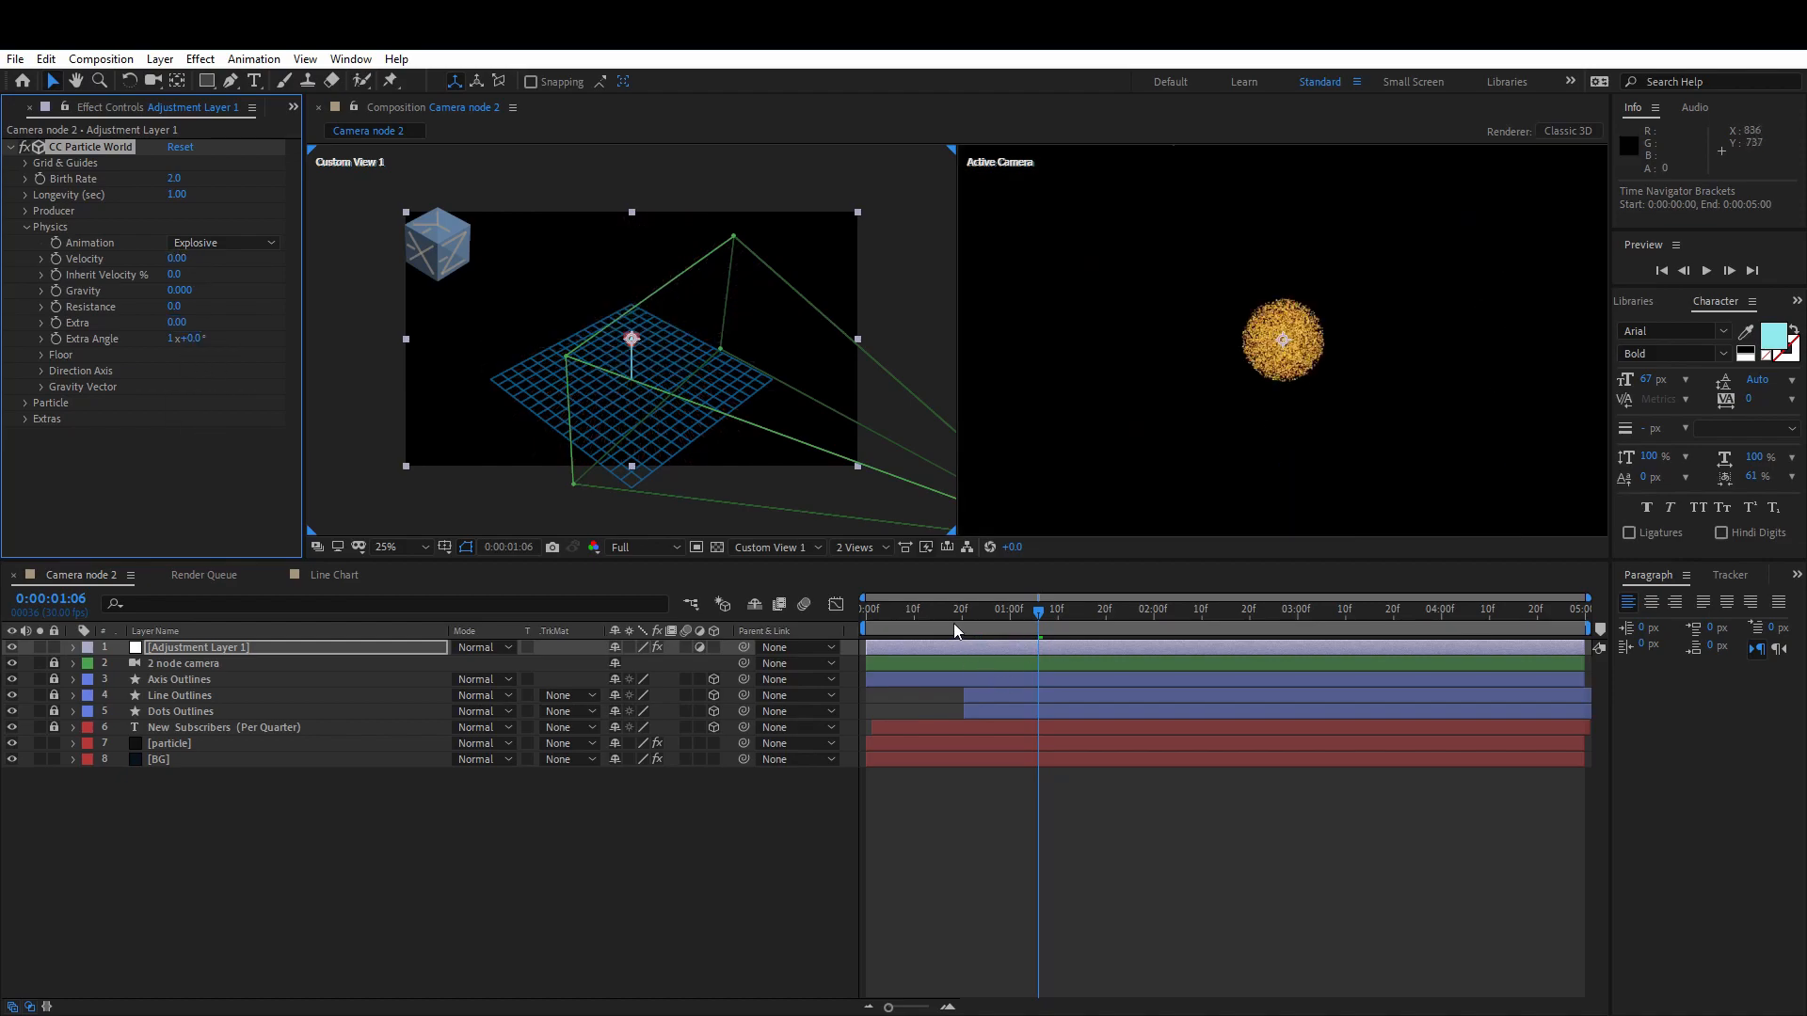
- Set the particles' Gravity to 0.005 and check their motion at other points in time
click(948, 611)
drag(972, 618, 1268, 611)
click(179, 291)
text(.0)
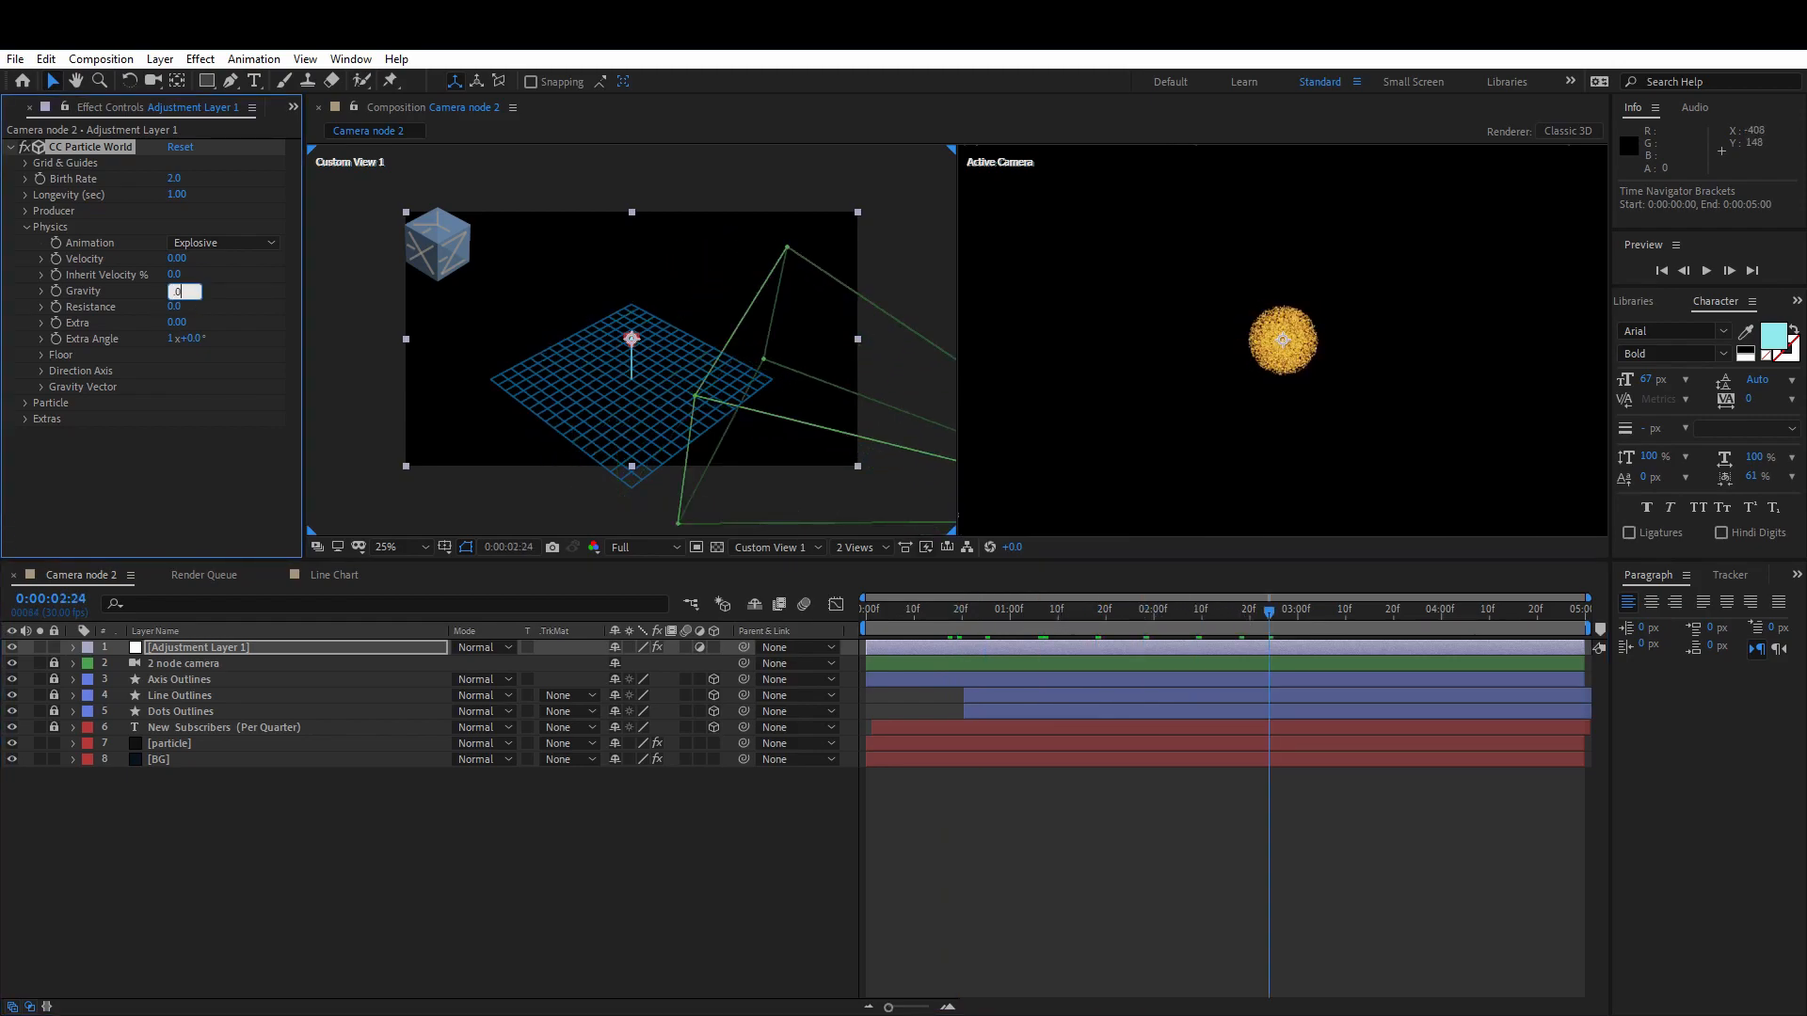
text(05)
click(1172, 613)
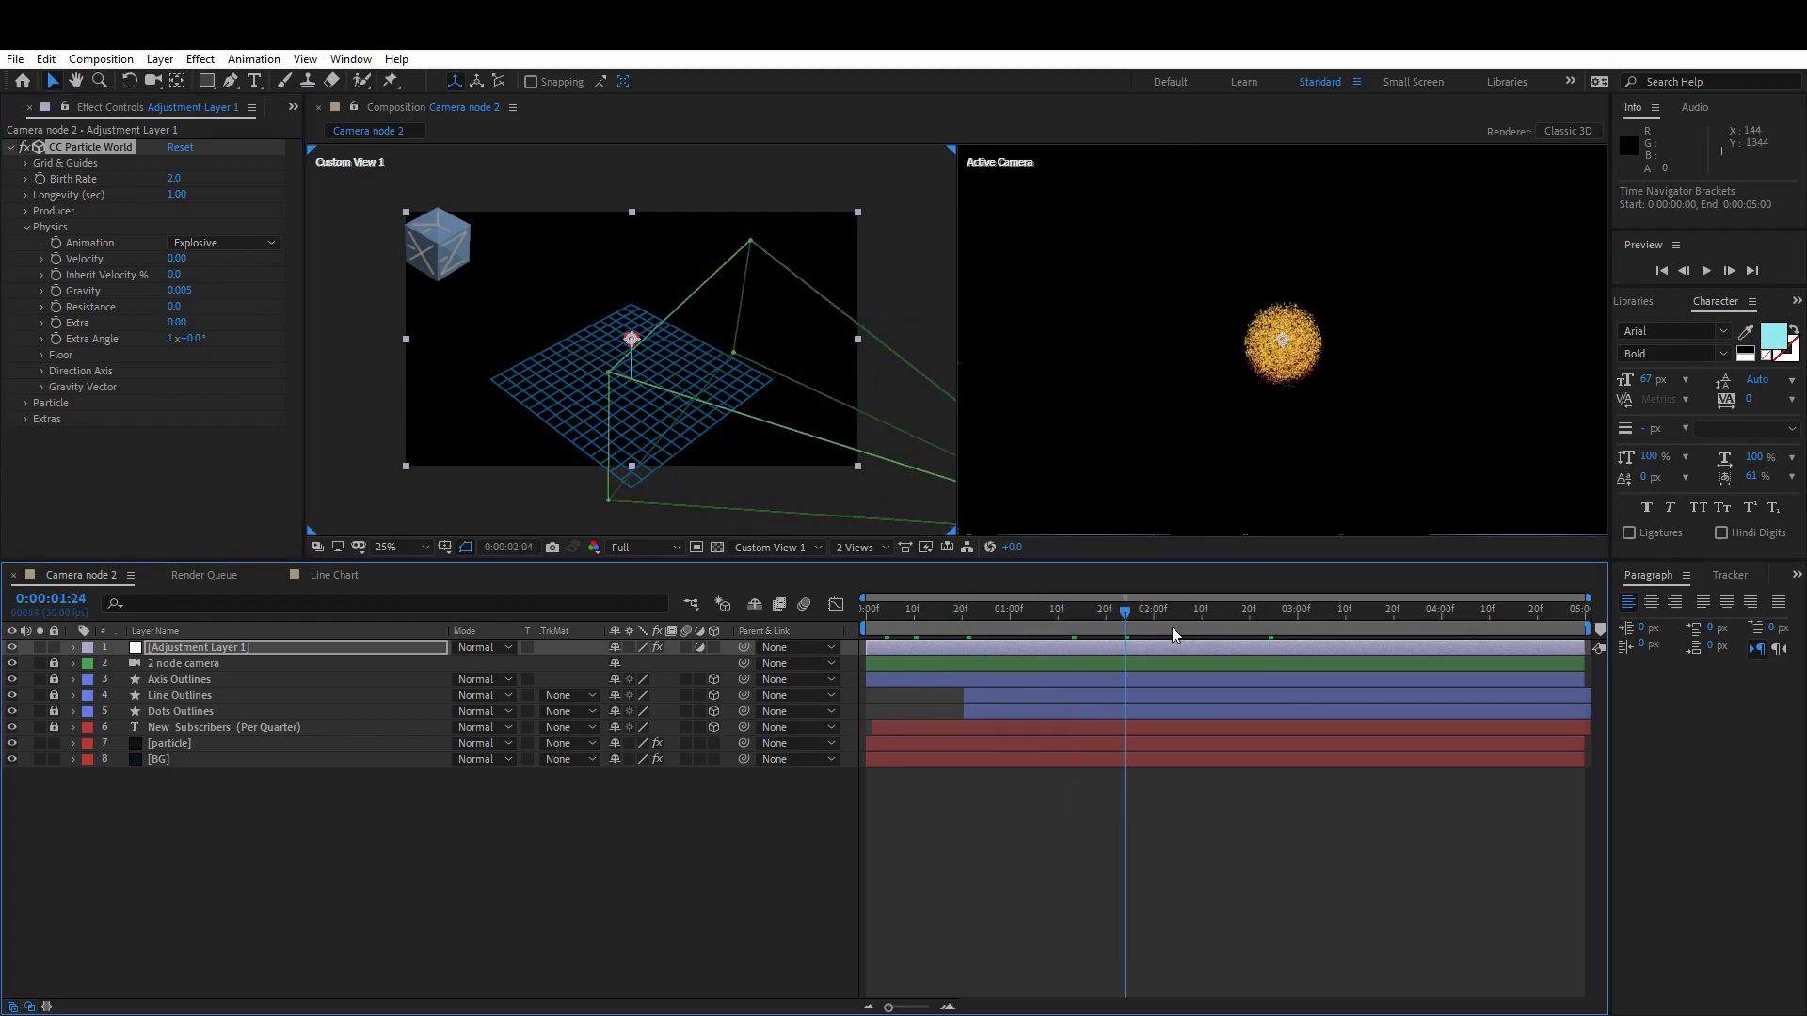
click(1208, 419)
- Widen the particle producer to Radius X 0.605, Radius Y 0.575 and Radius Z 0.415
click(26, 226)
click(26, 210)
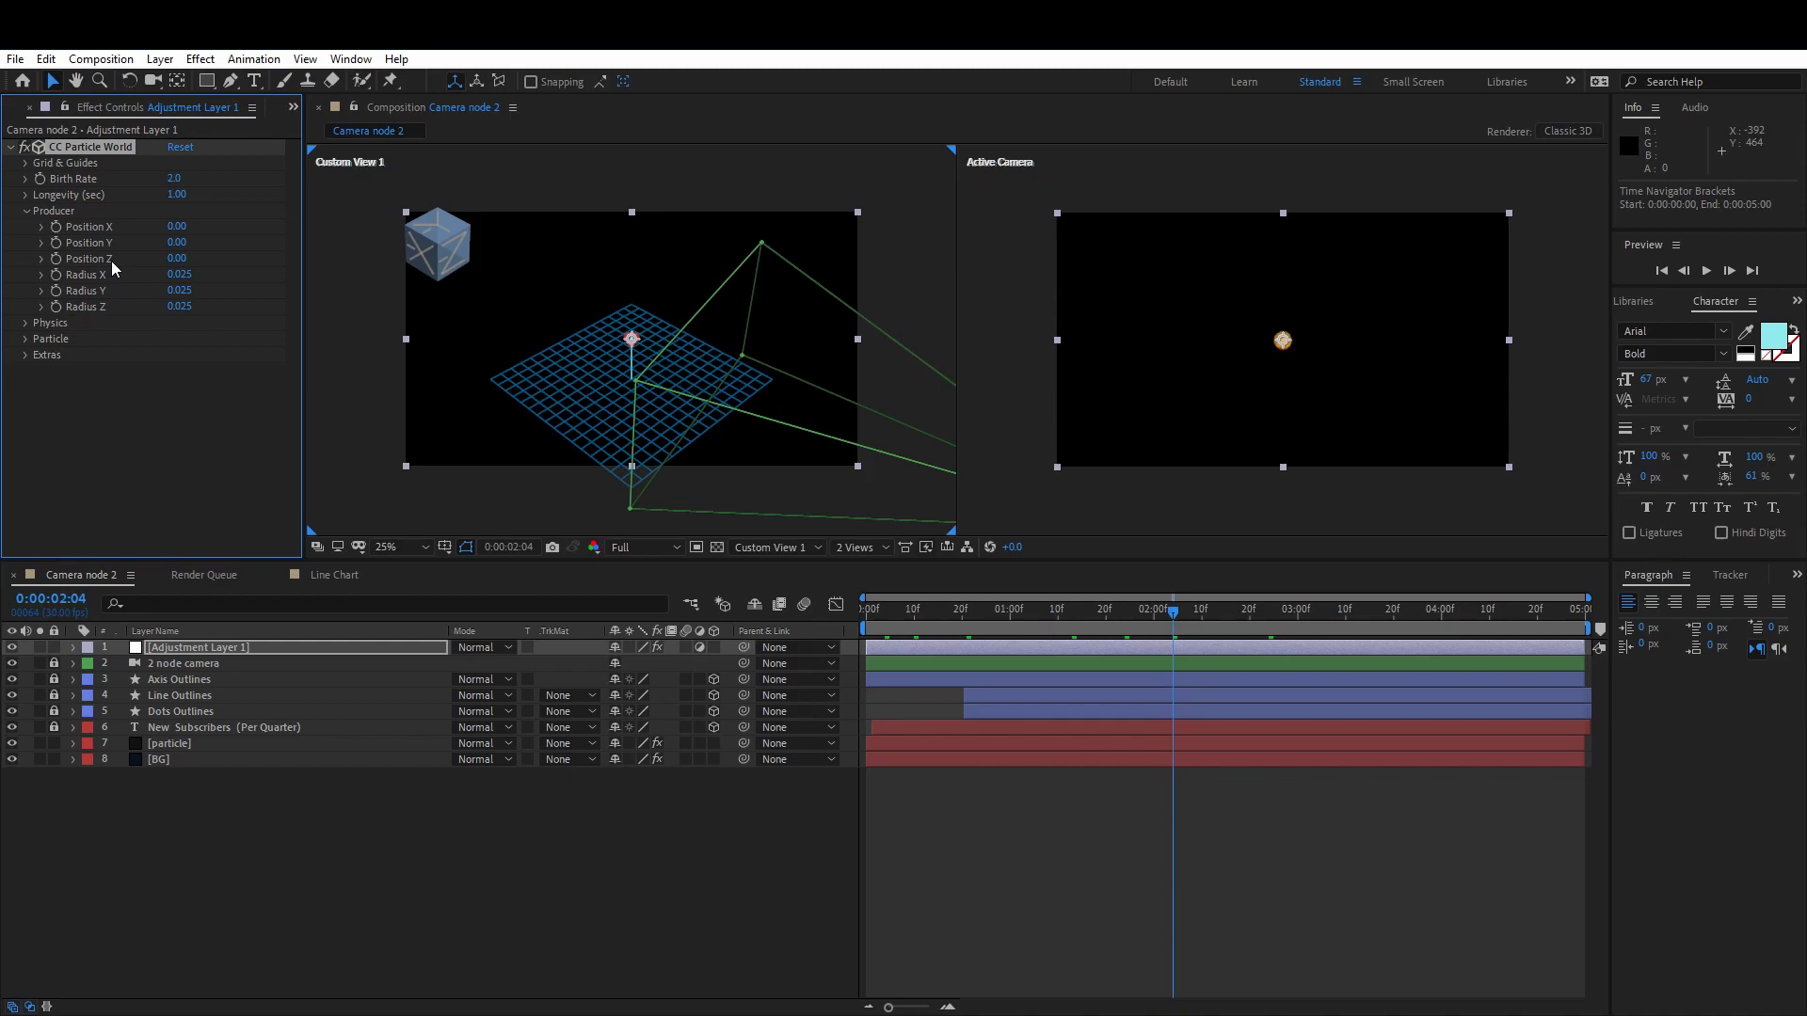
drag(179, 289, 219, 290)
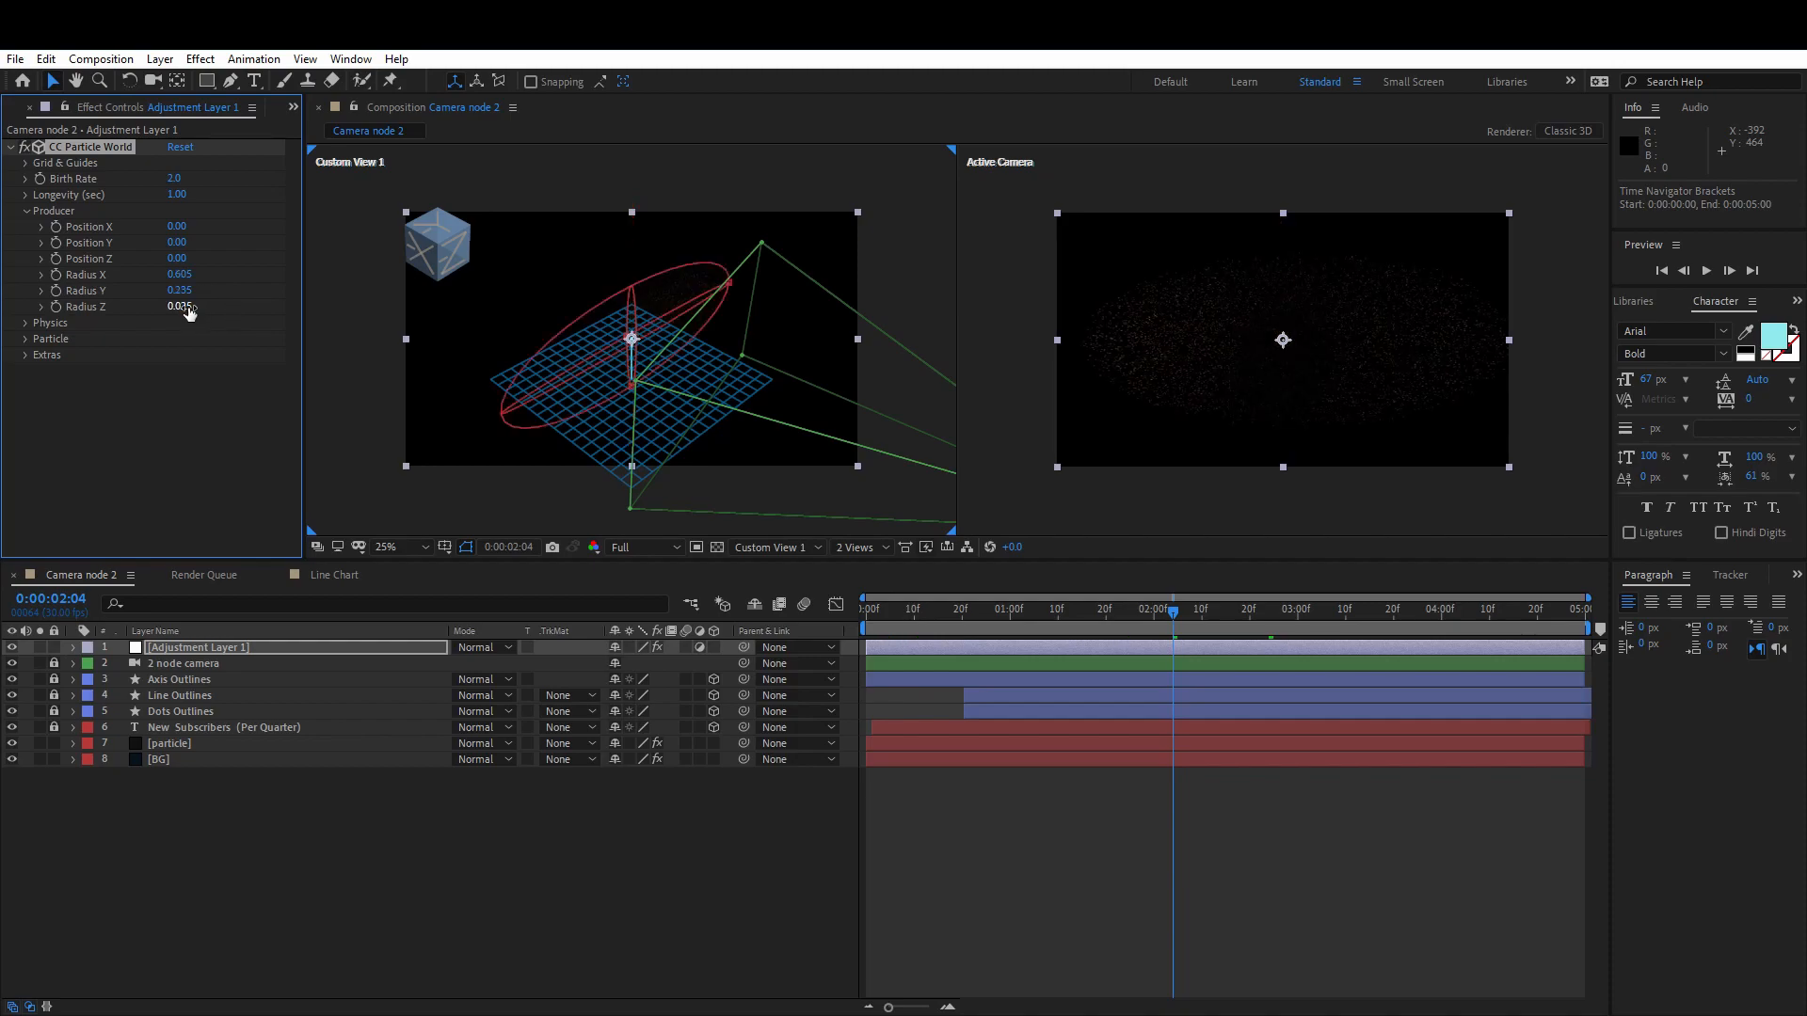
drag(187, 308, 222, 286)
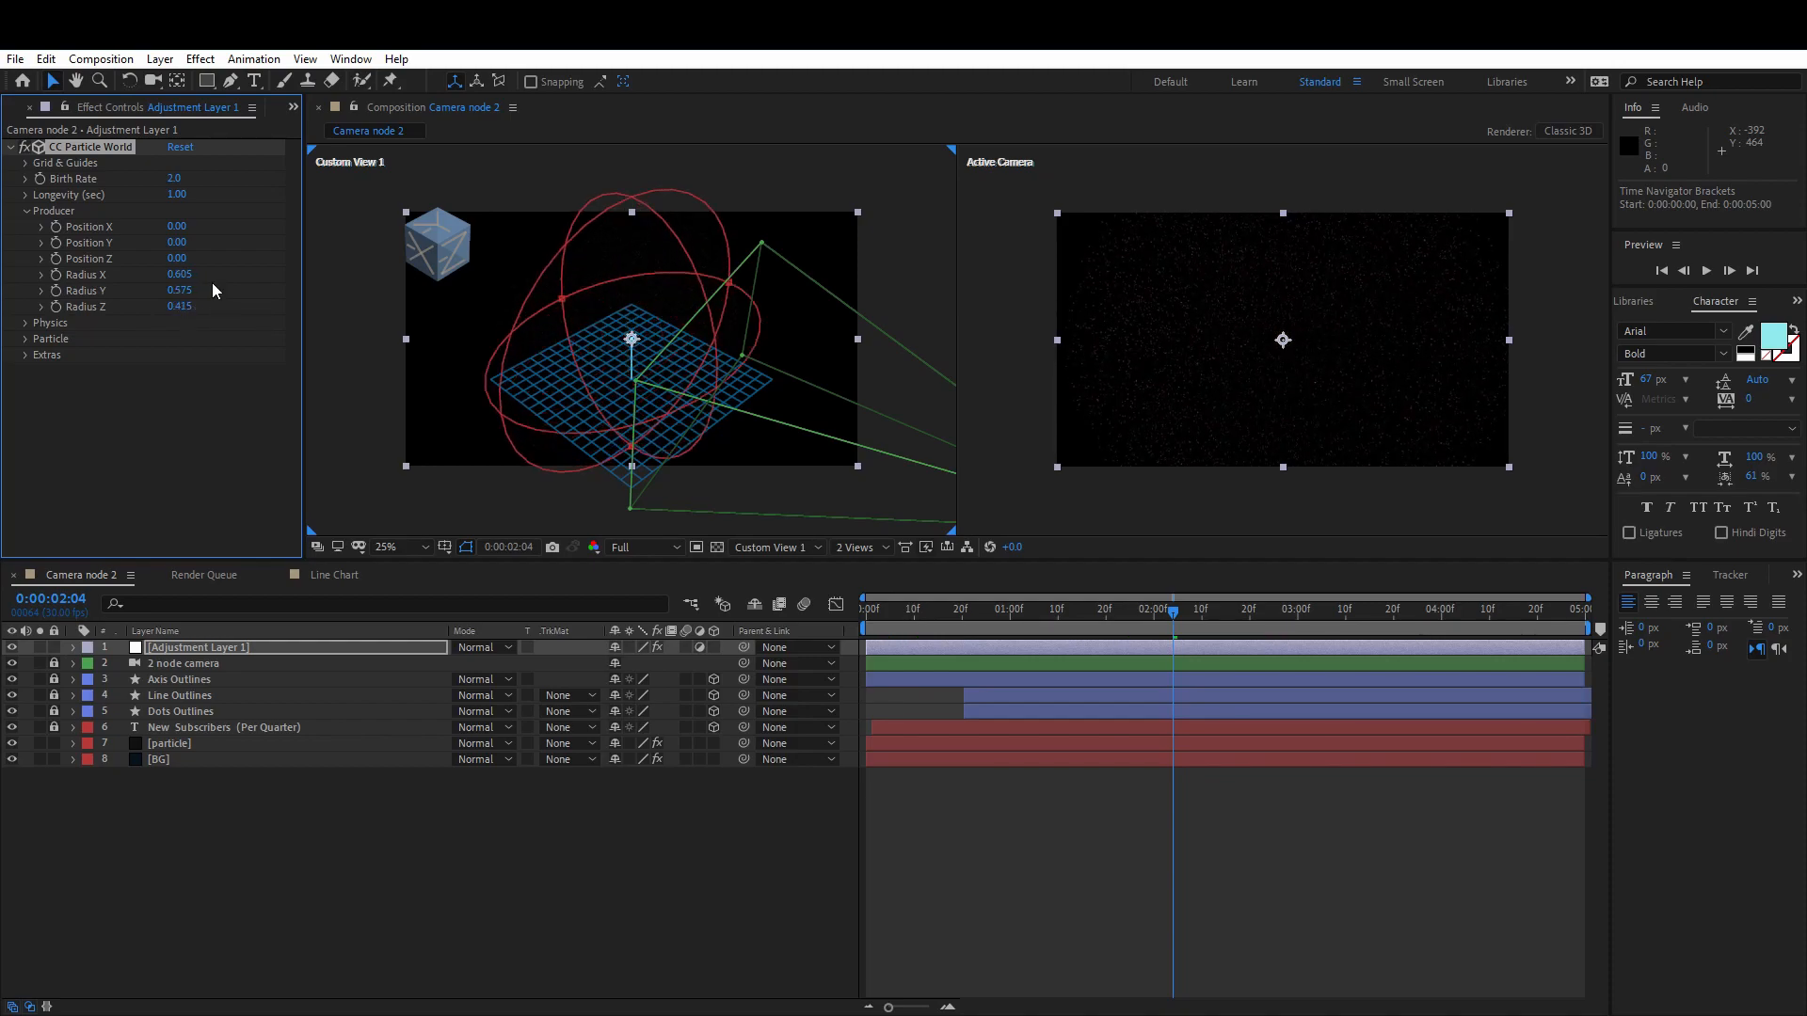
- Expand the Physics and Particle settings, and examine the scattered particles up close at several times
click(26, 211)
click(27, 228)
click(26, 403)
drag(890, 613, 1164, 621)
scroll(1228, 340, up, 2)
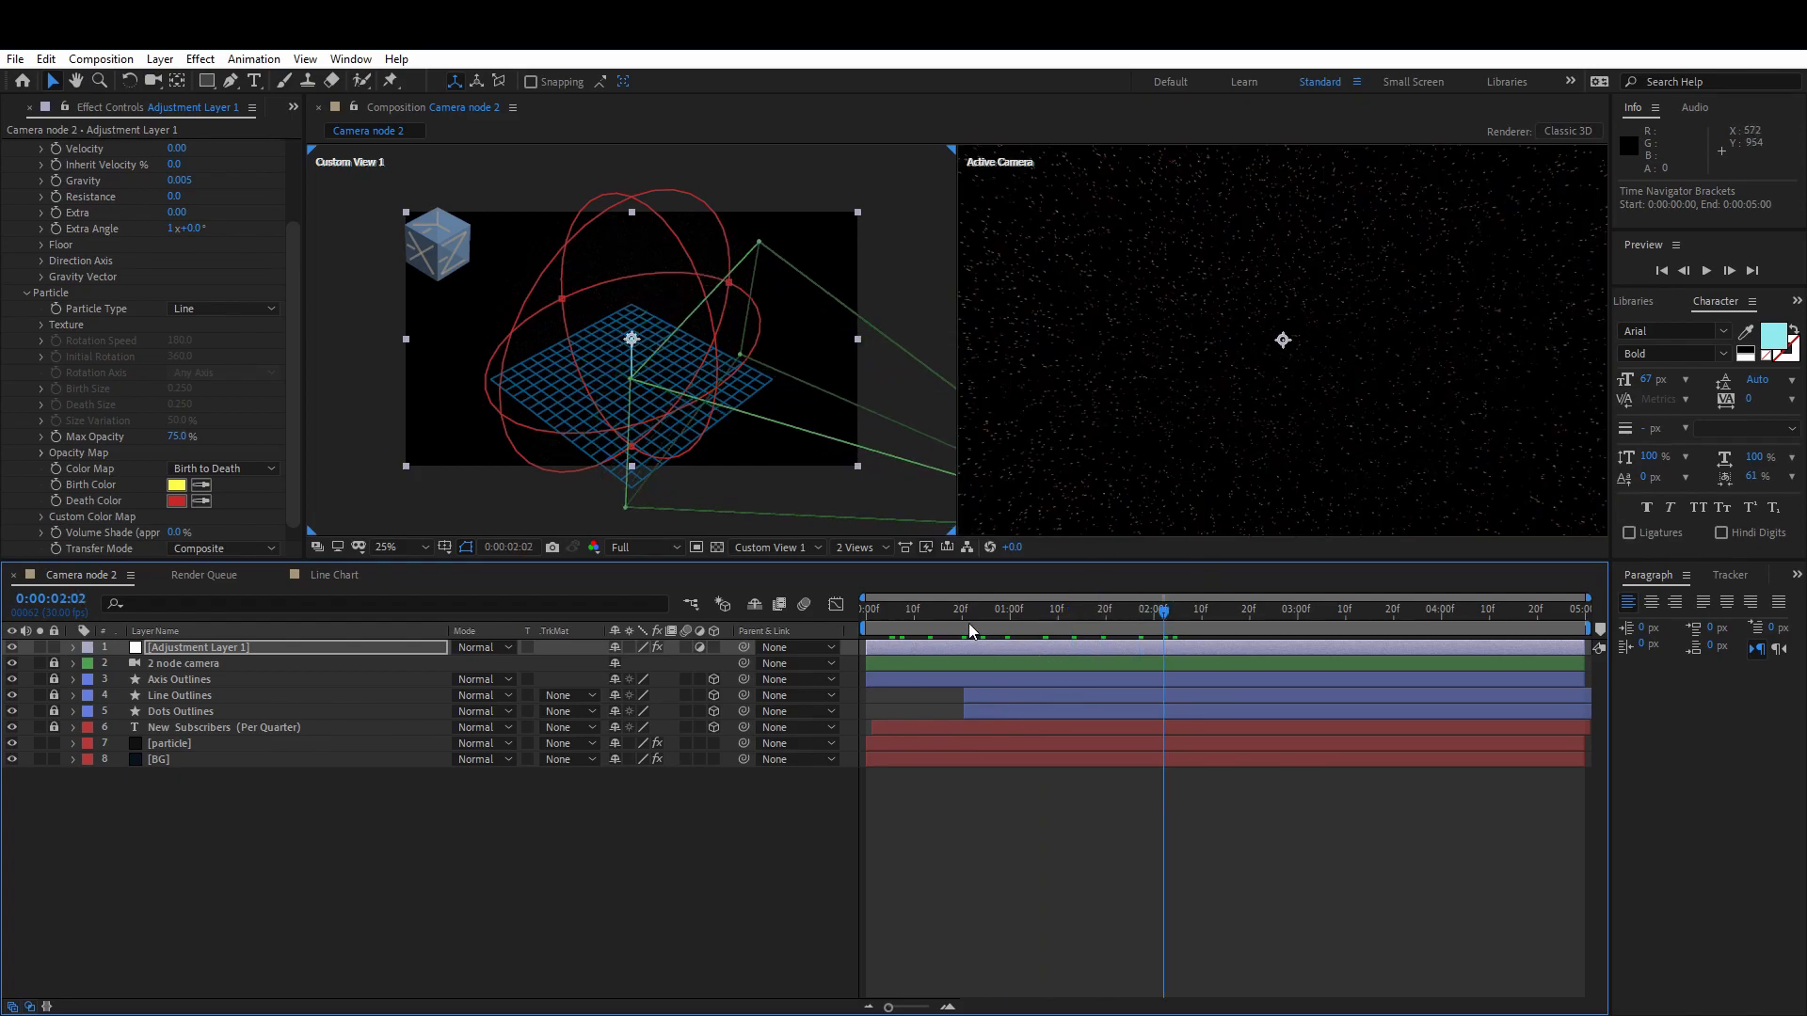
drag(968, 619, 1144, 613)
scroll(1172, 370, down, 2)
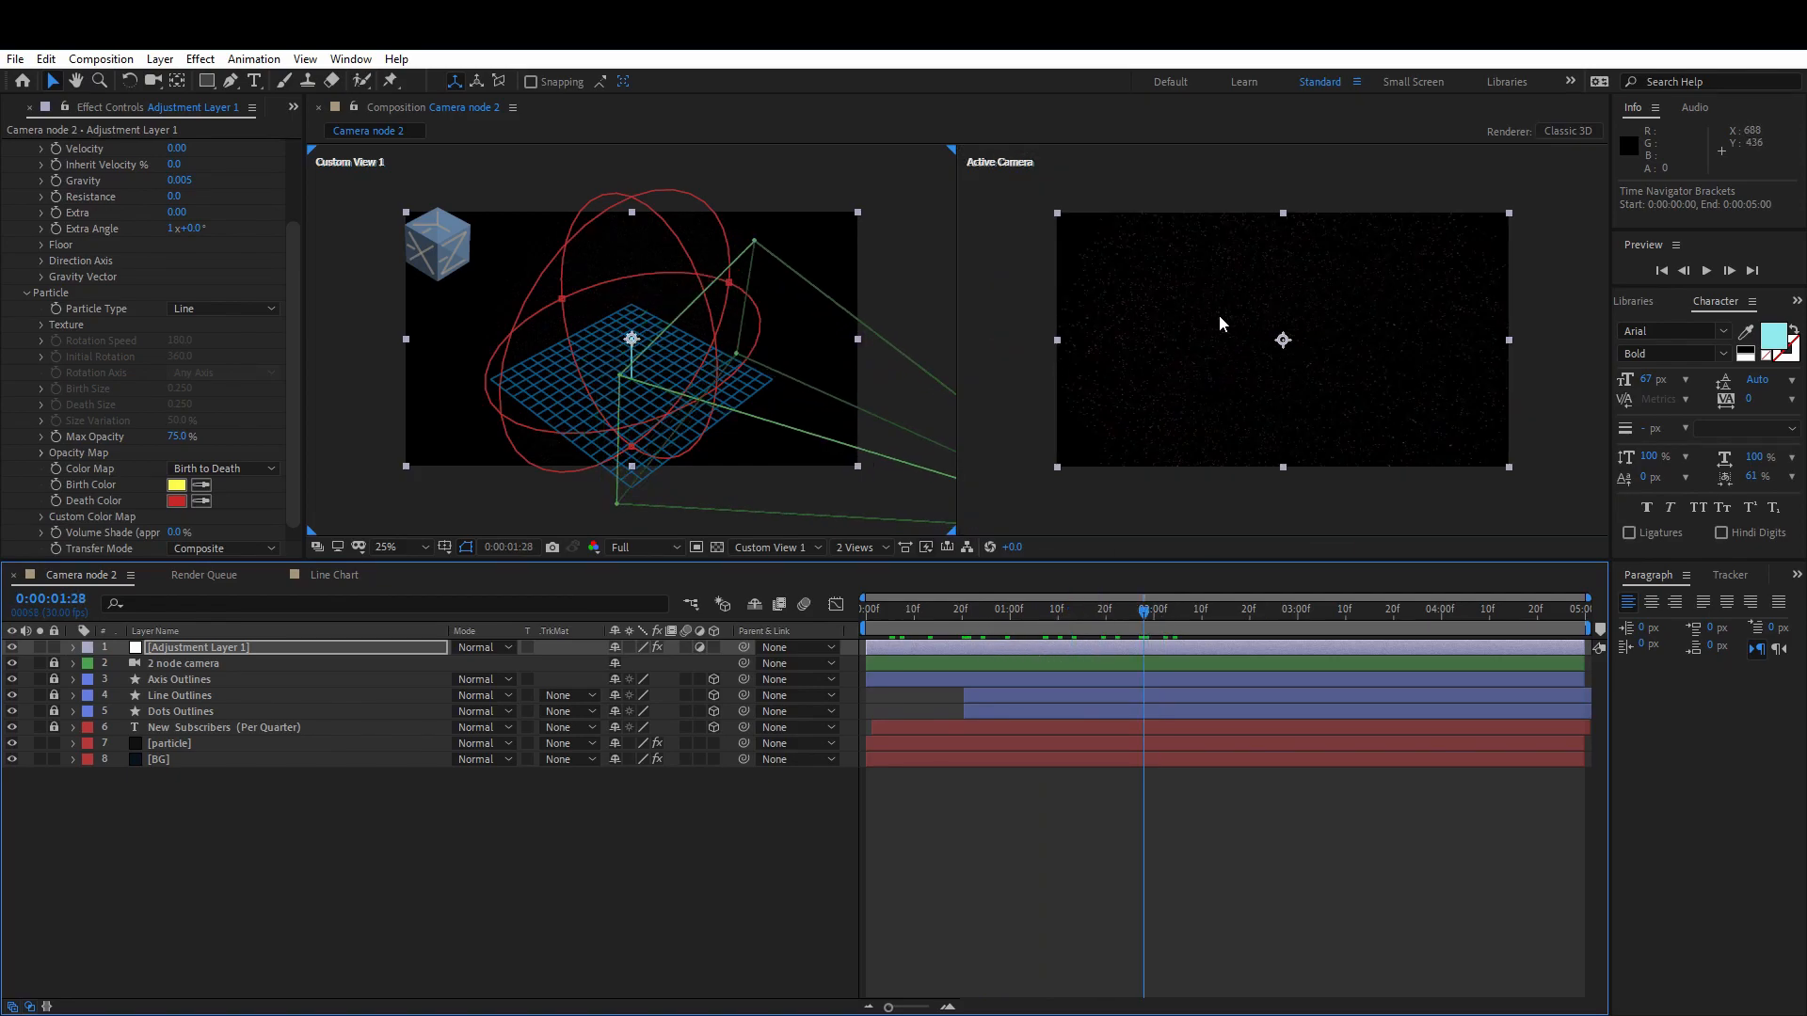
scroll(1220, 339, up, 2)
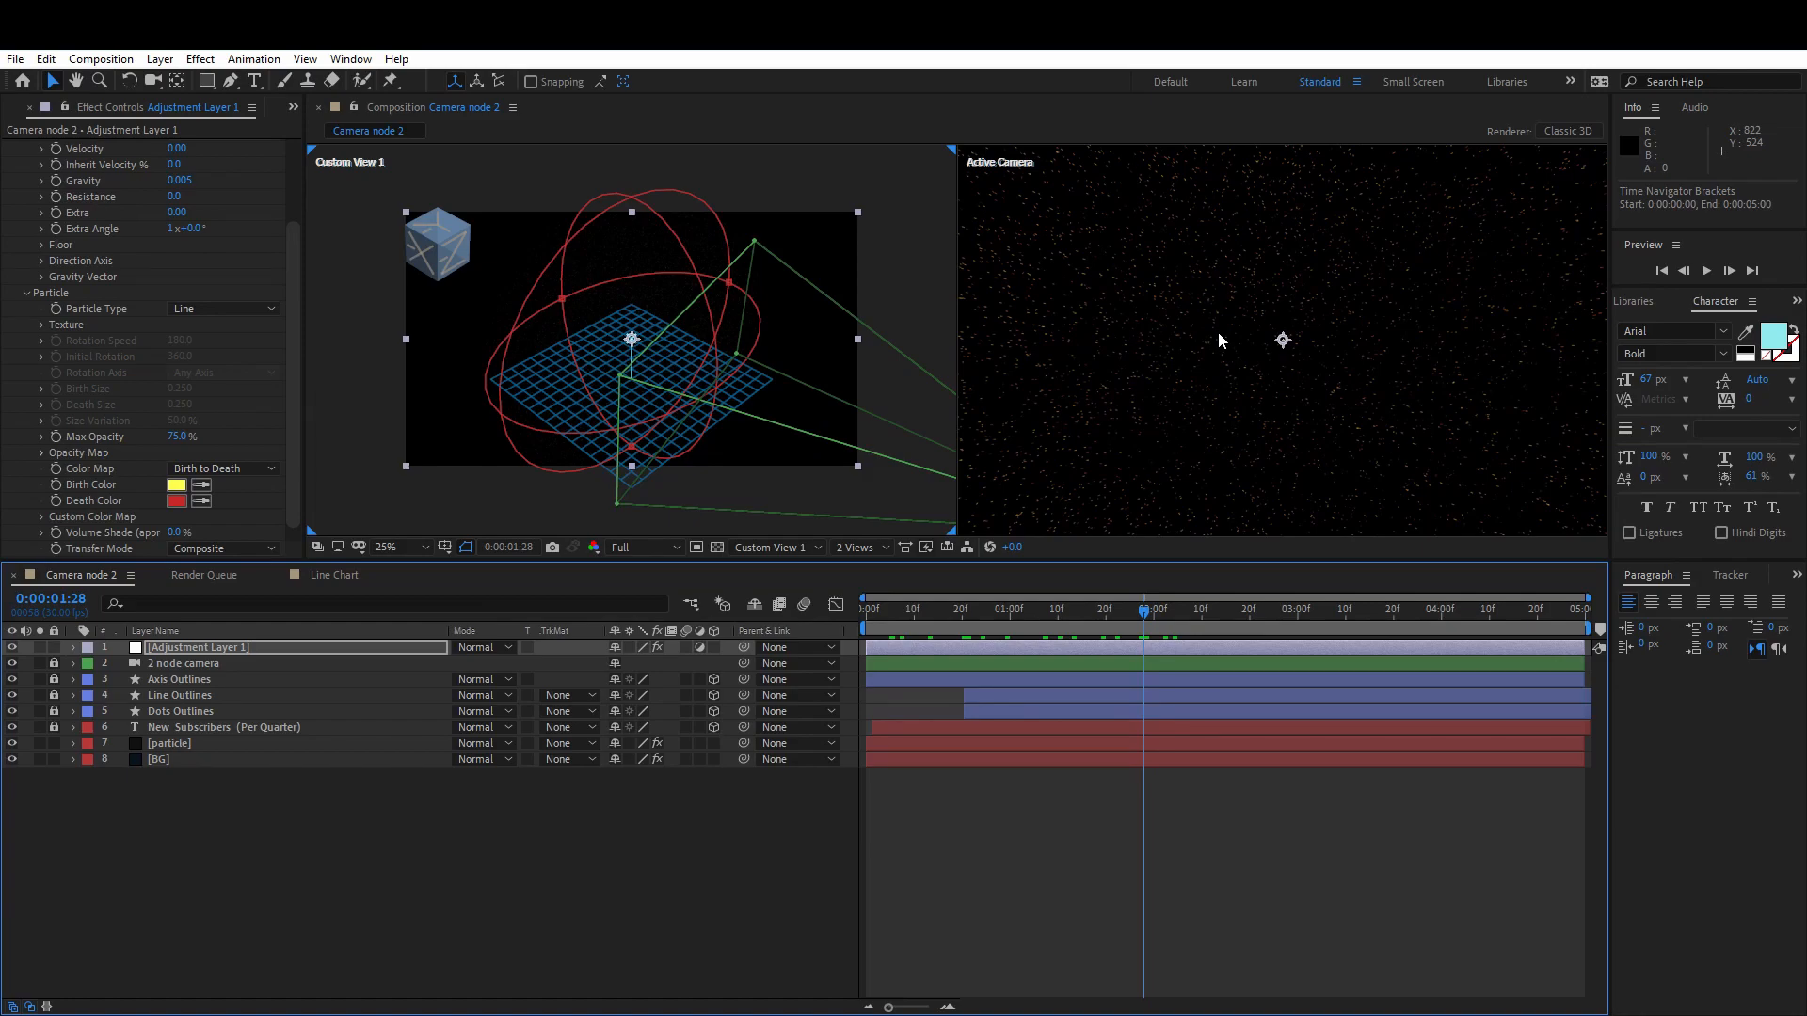
scroll(1218, 340, down, 2)
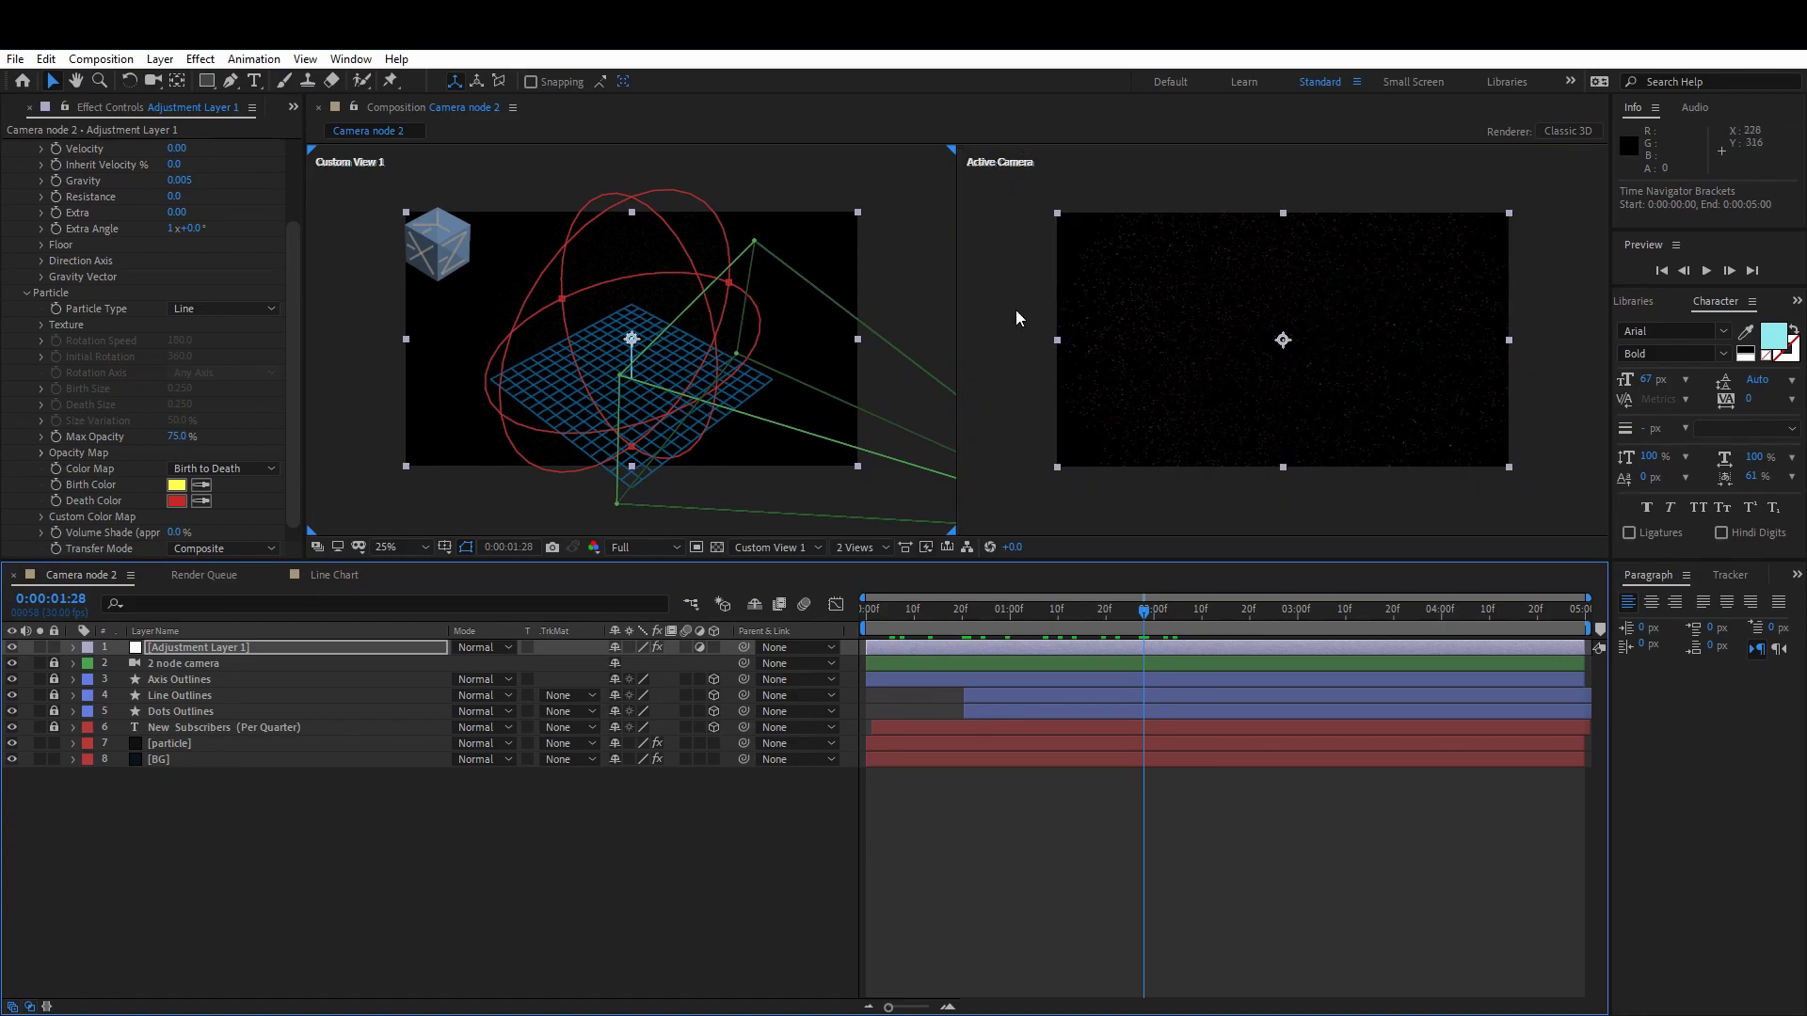
- Change the Particle Type to Shaded Sphere and set the Birth Color to a blue shade
click(212, 308)
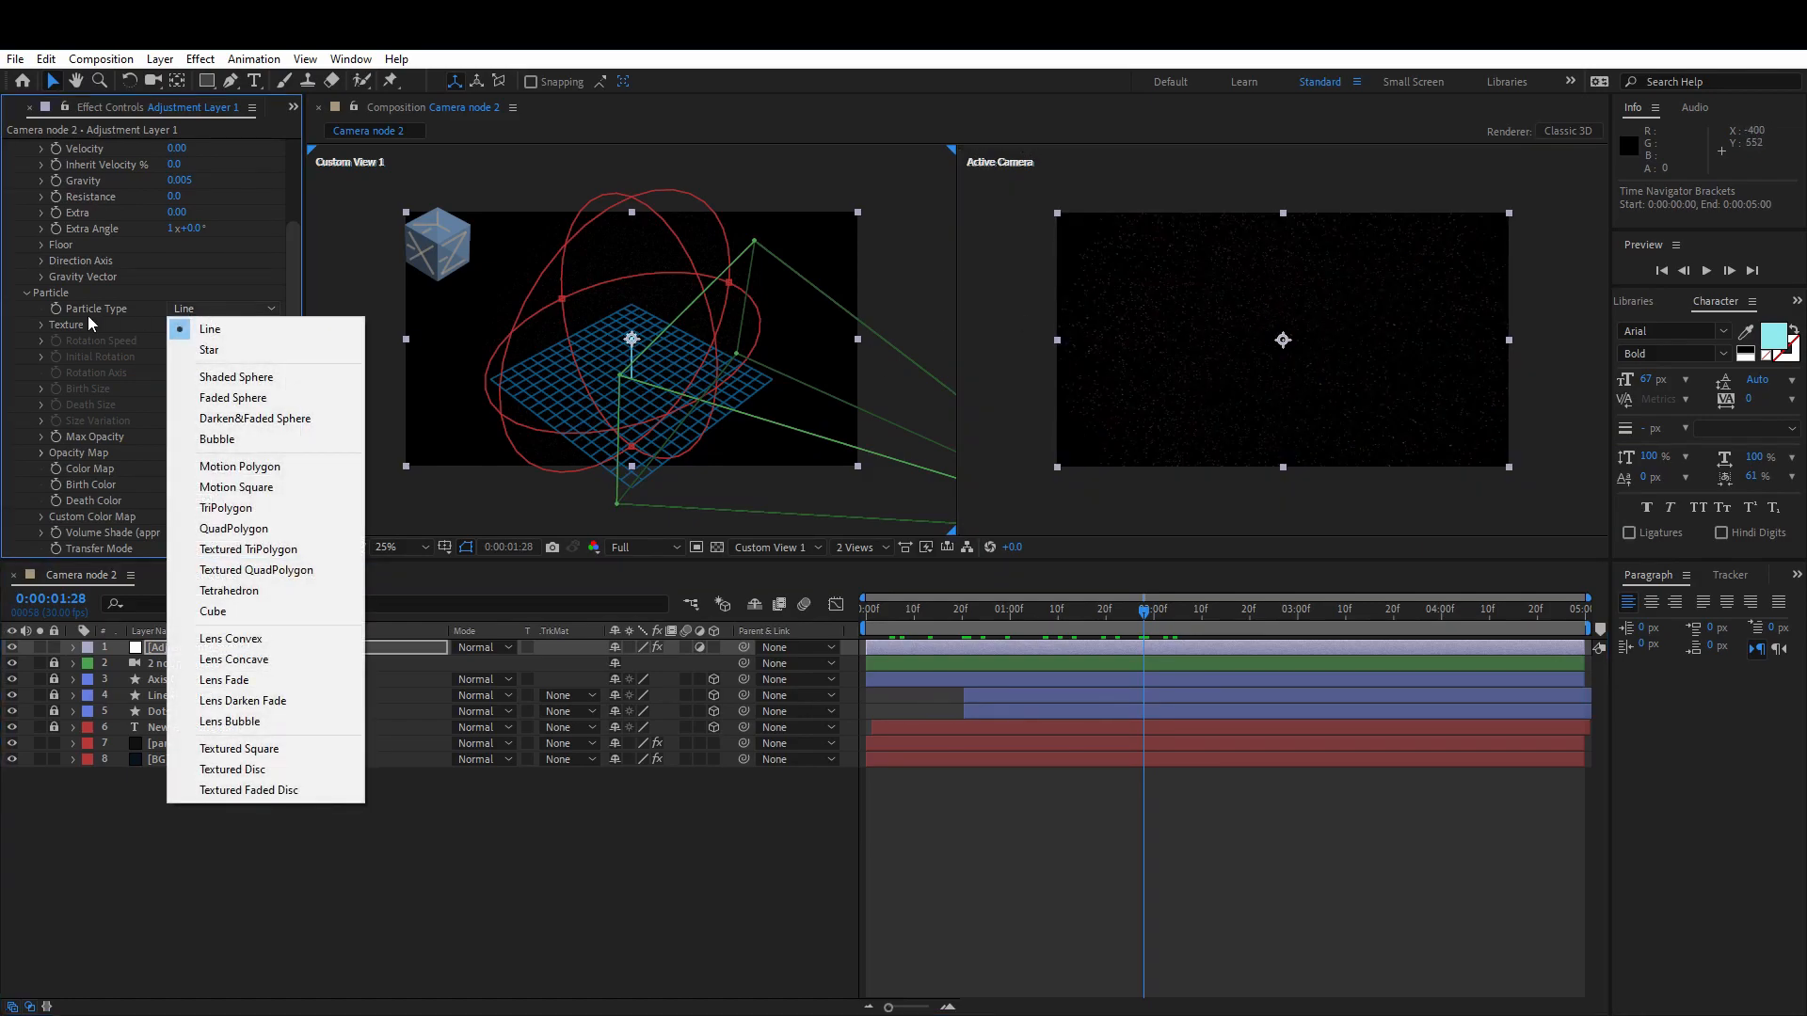
click(267, 385)
scroll(156, 463, down, 1)
click(178, 473)
click(1117, 713)
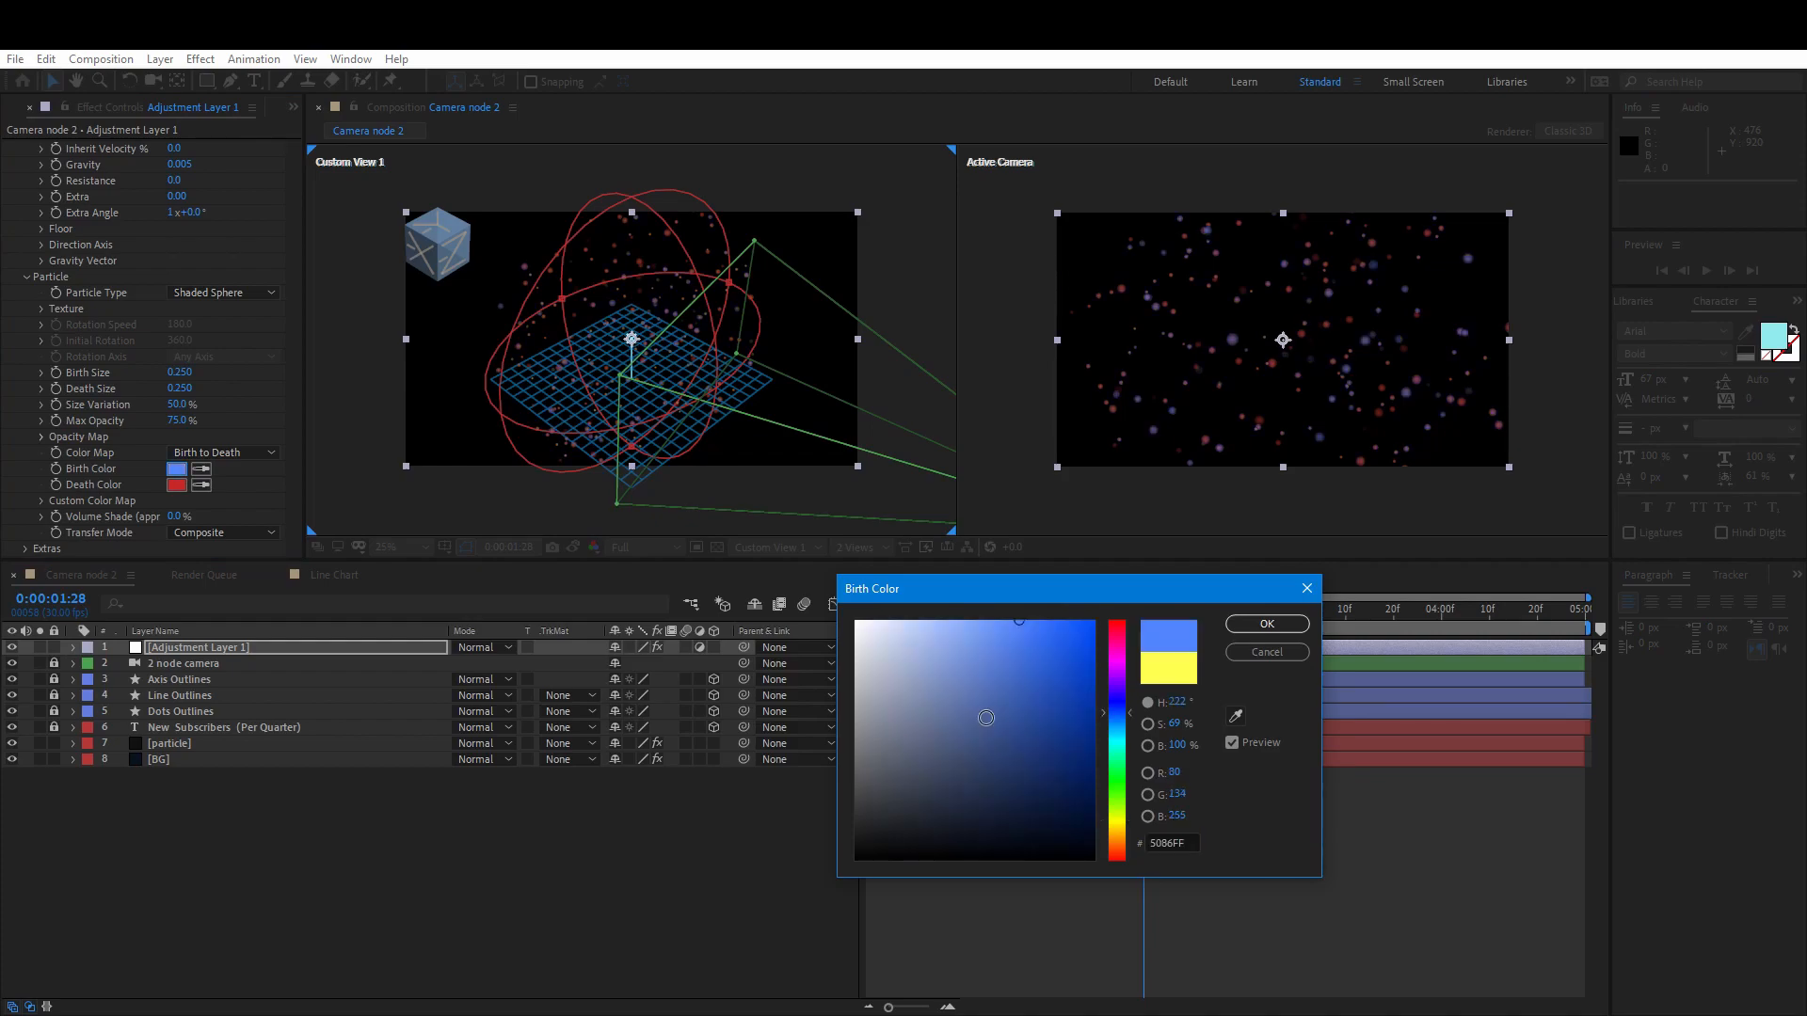
click(1266, 624)
- Set the particles' Death Color to a darker red
click(176, 485)
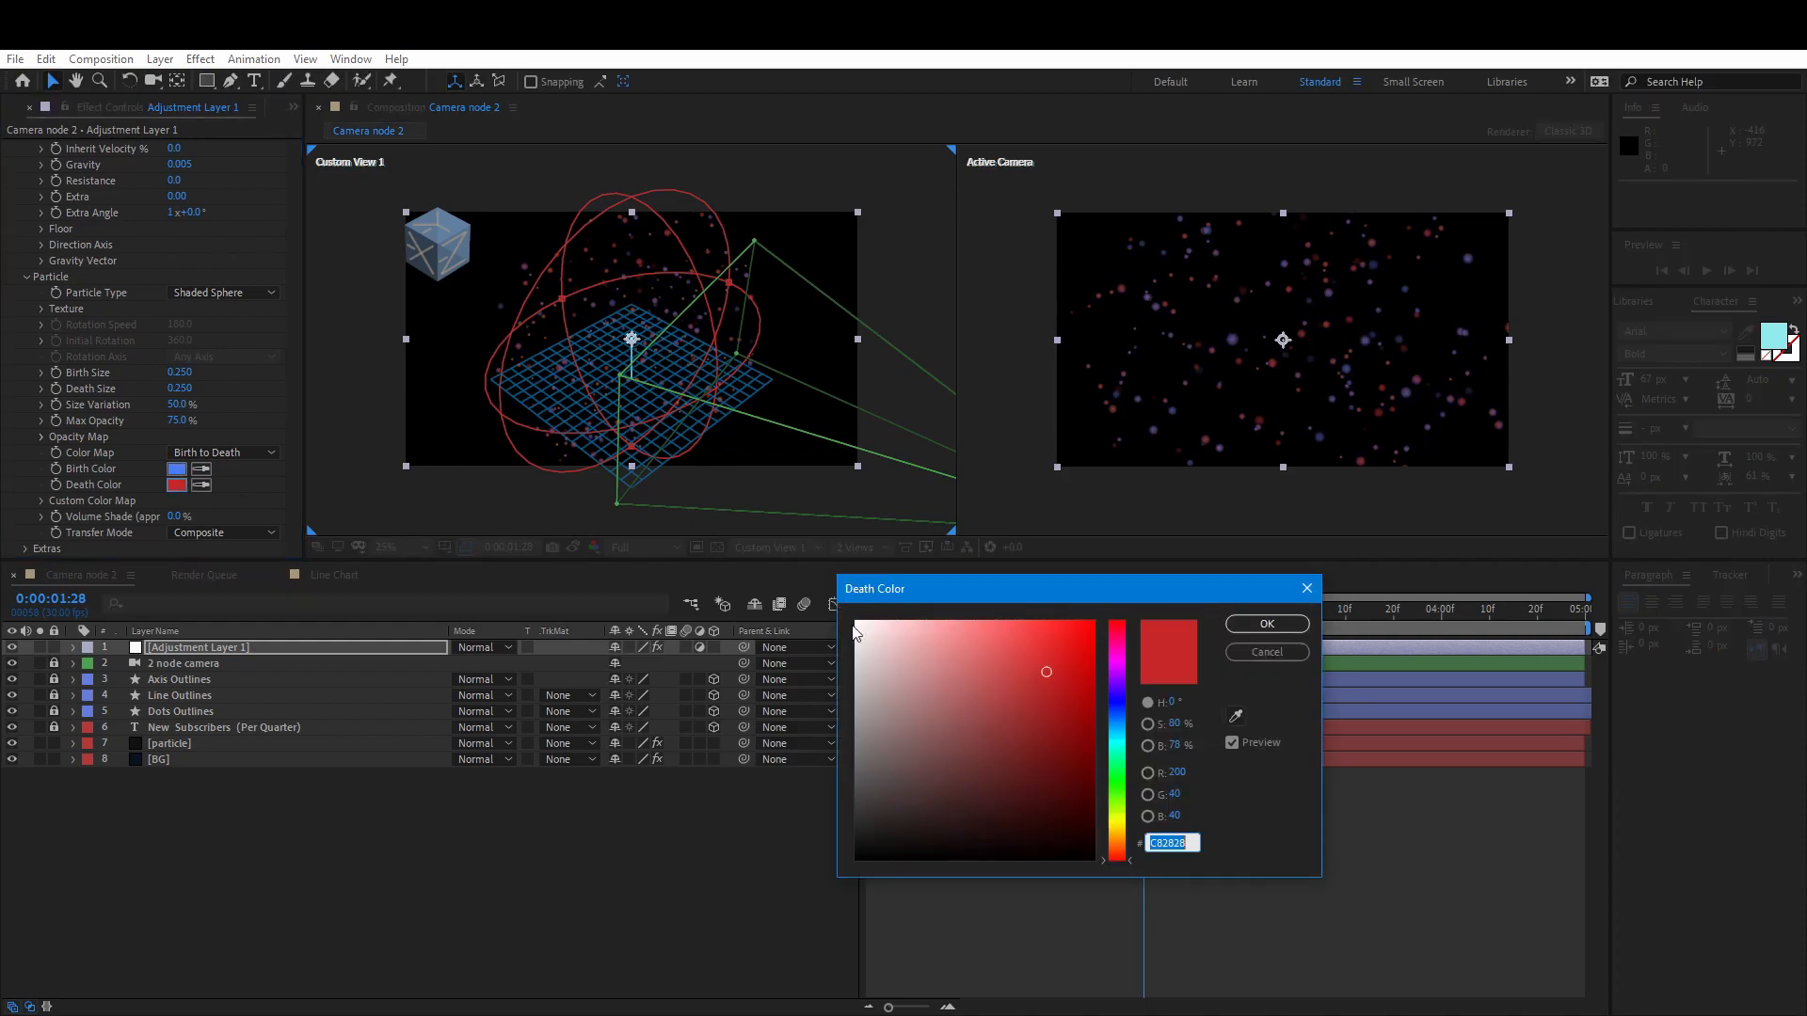
click(1021, 783)
click(1036, 710)
click(1262, 625)
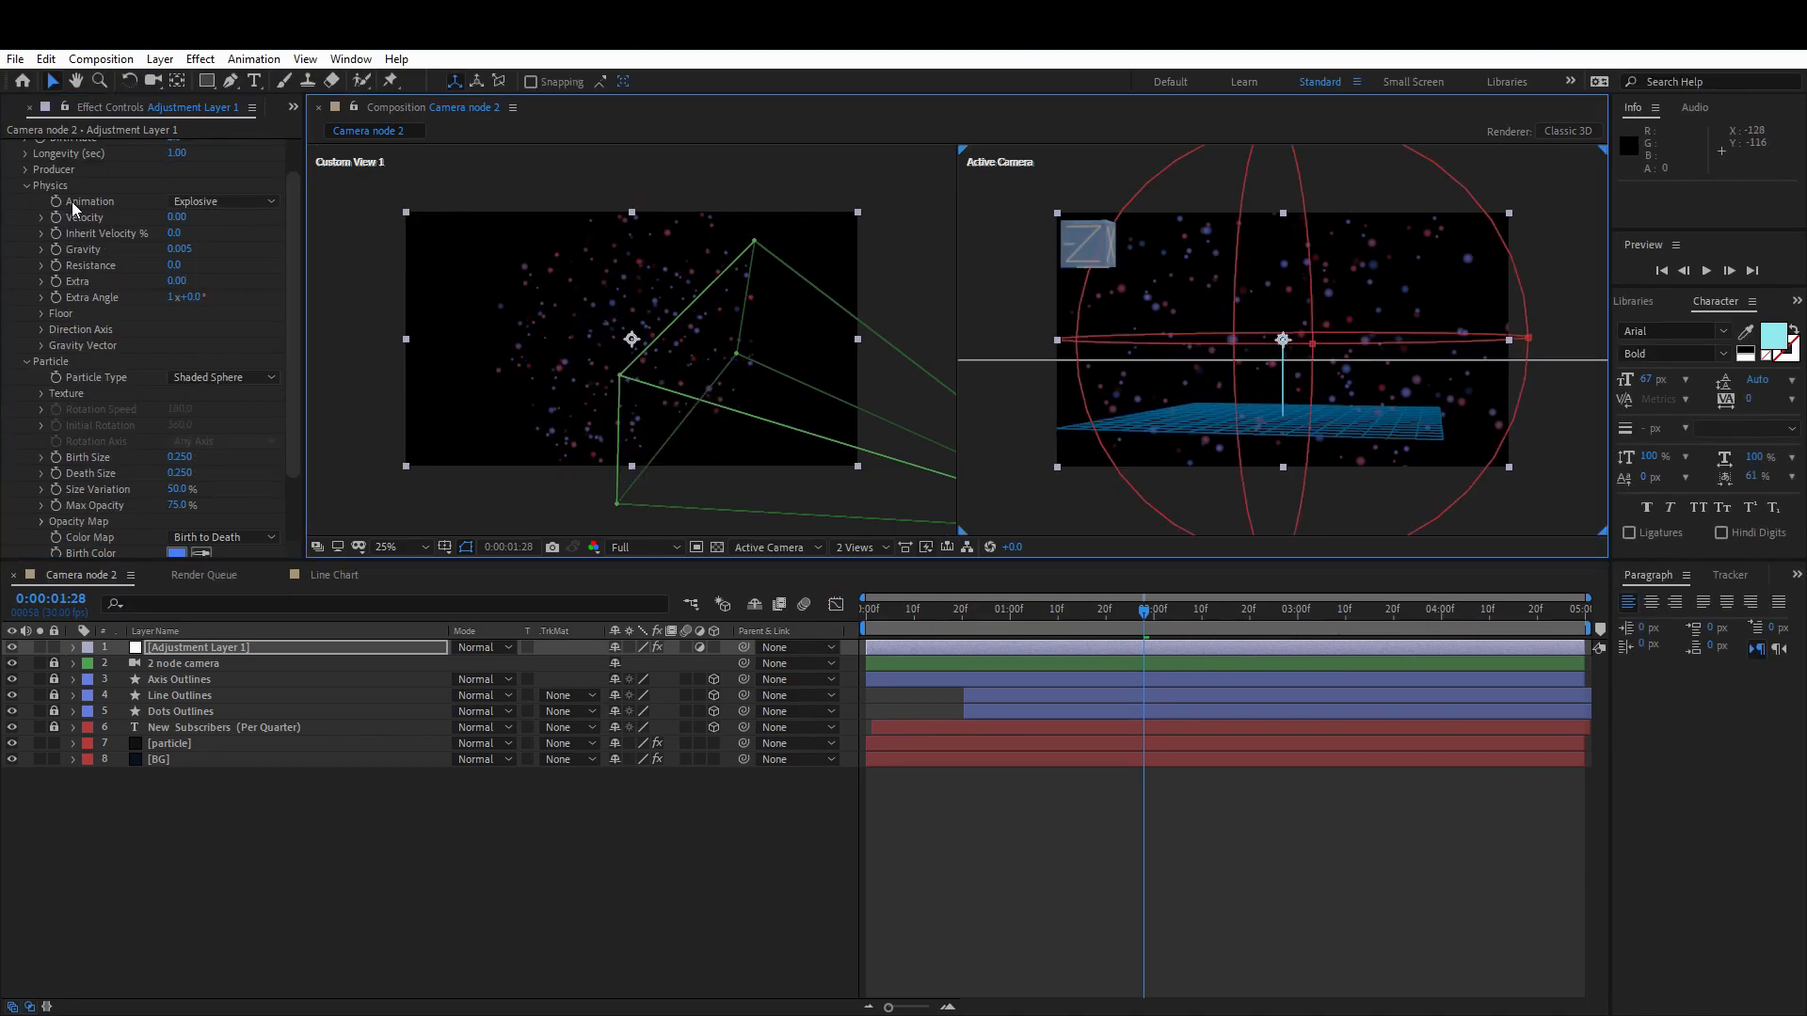
- Preview the coloured particle animation from near the start of the composition
click(47, 188)
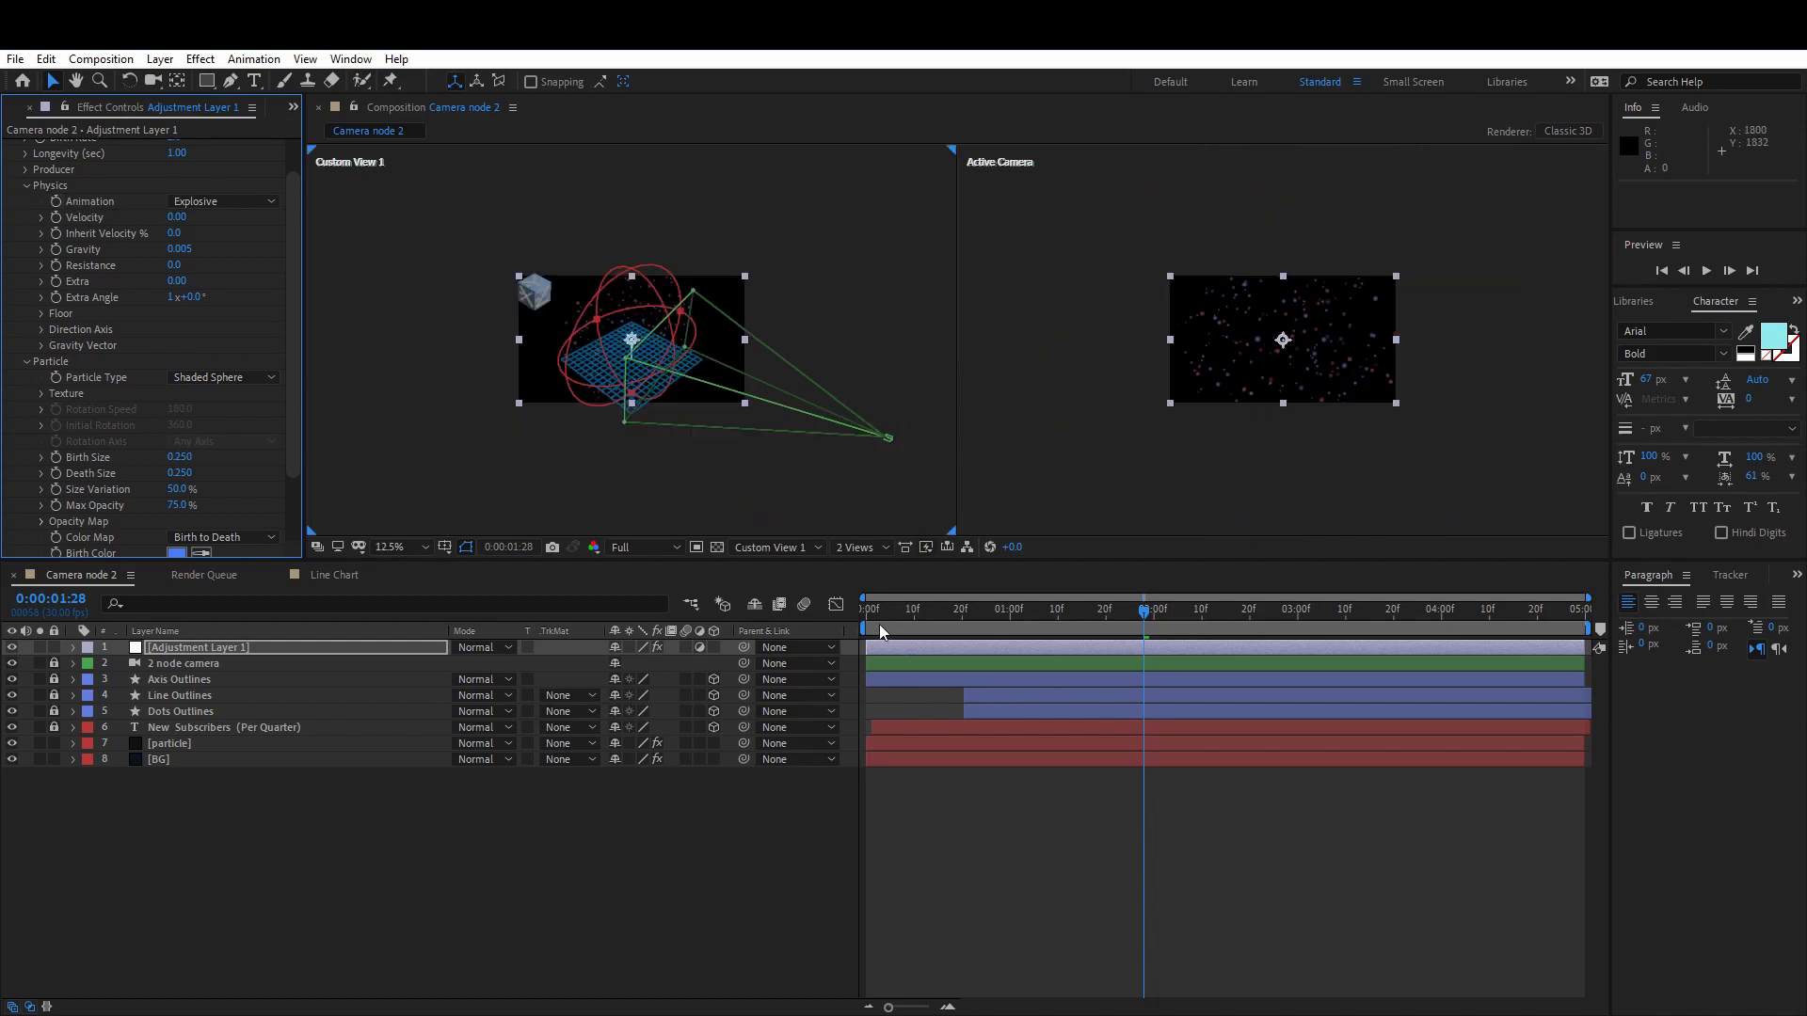
click(876, 611)
key(space)
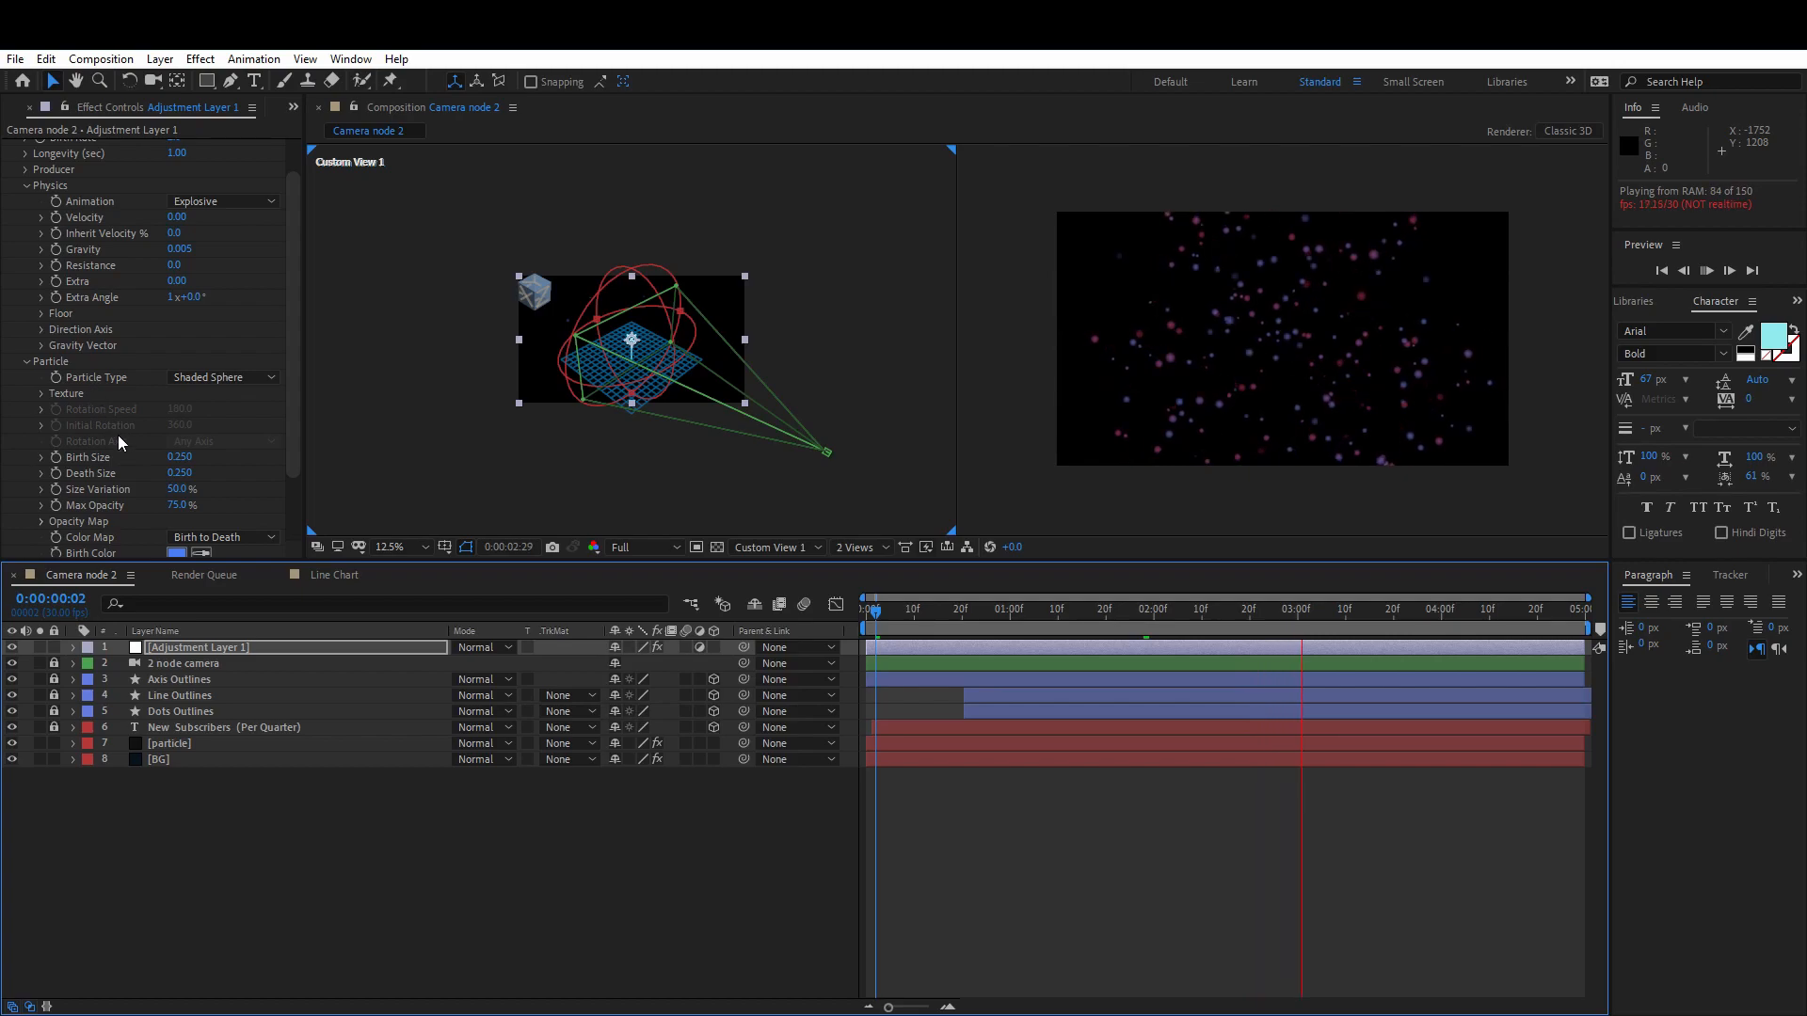
- Reduce the particle Birth Rate to 1.0 and collapse the CC Particle World settings
scroll(116, 435, up, 2)
click(29, 233)
click(28, 227)
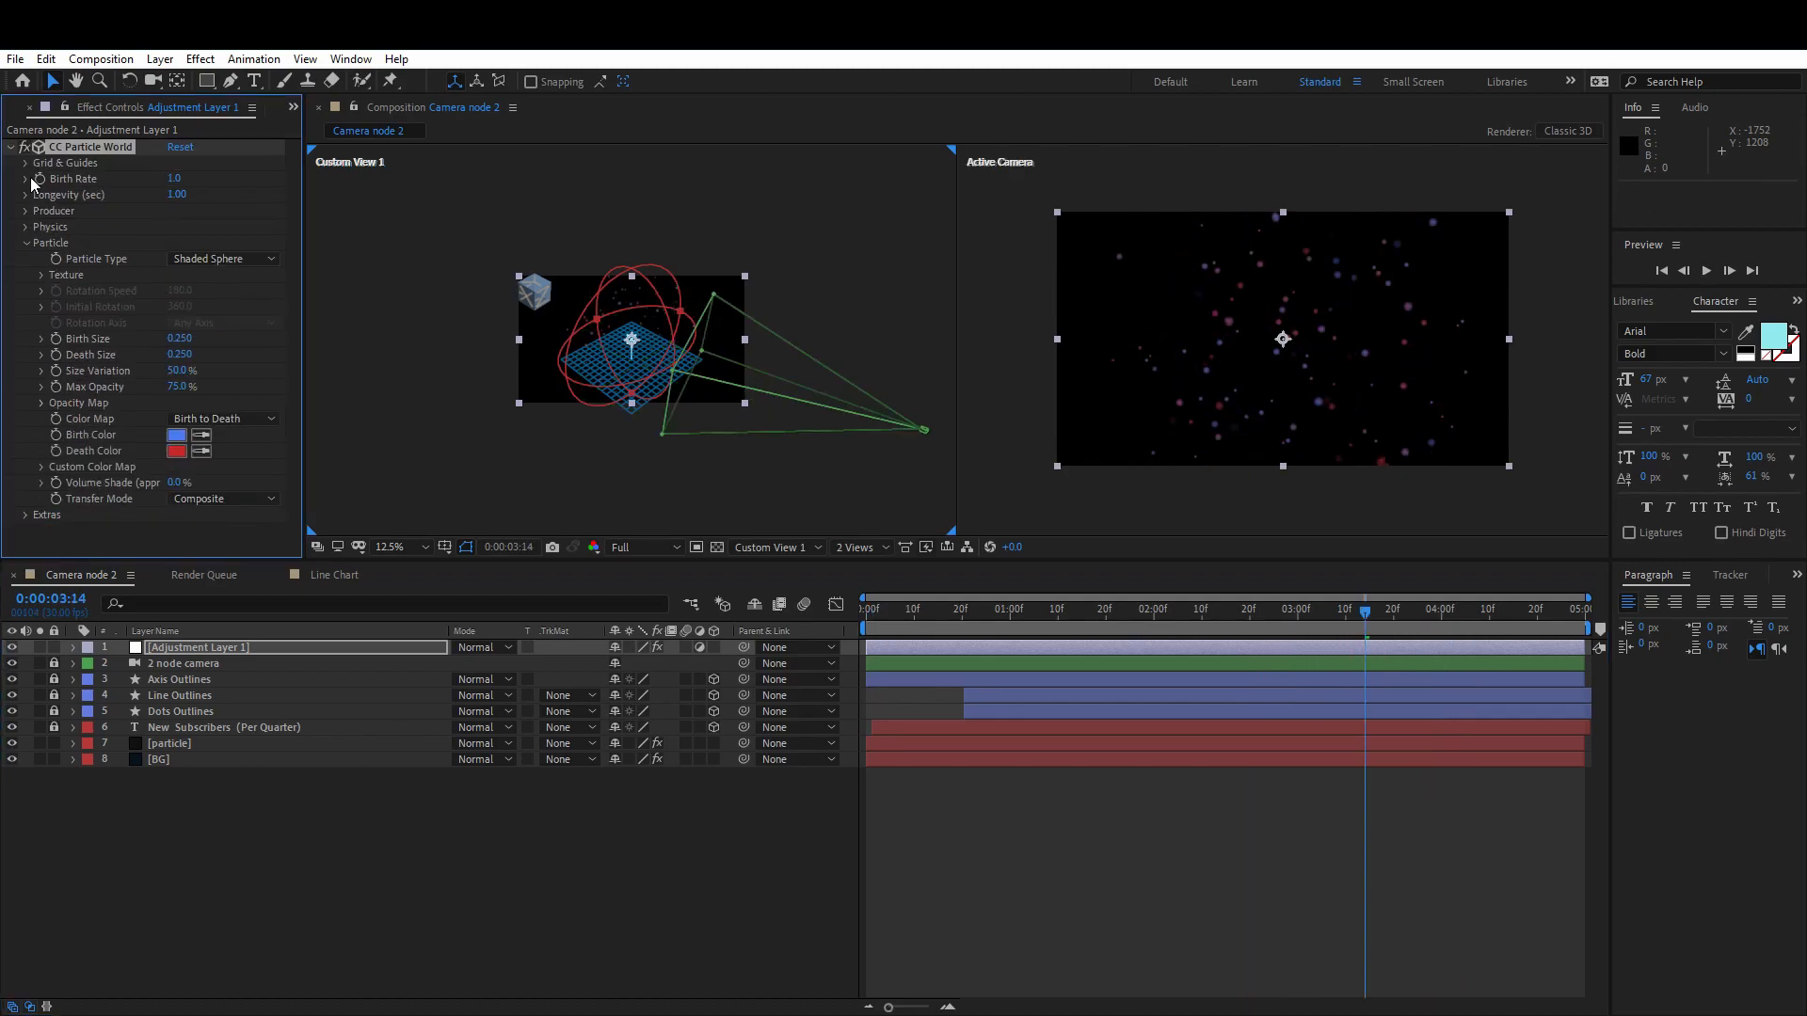
click(11, 147)
click(110, 303)
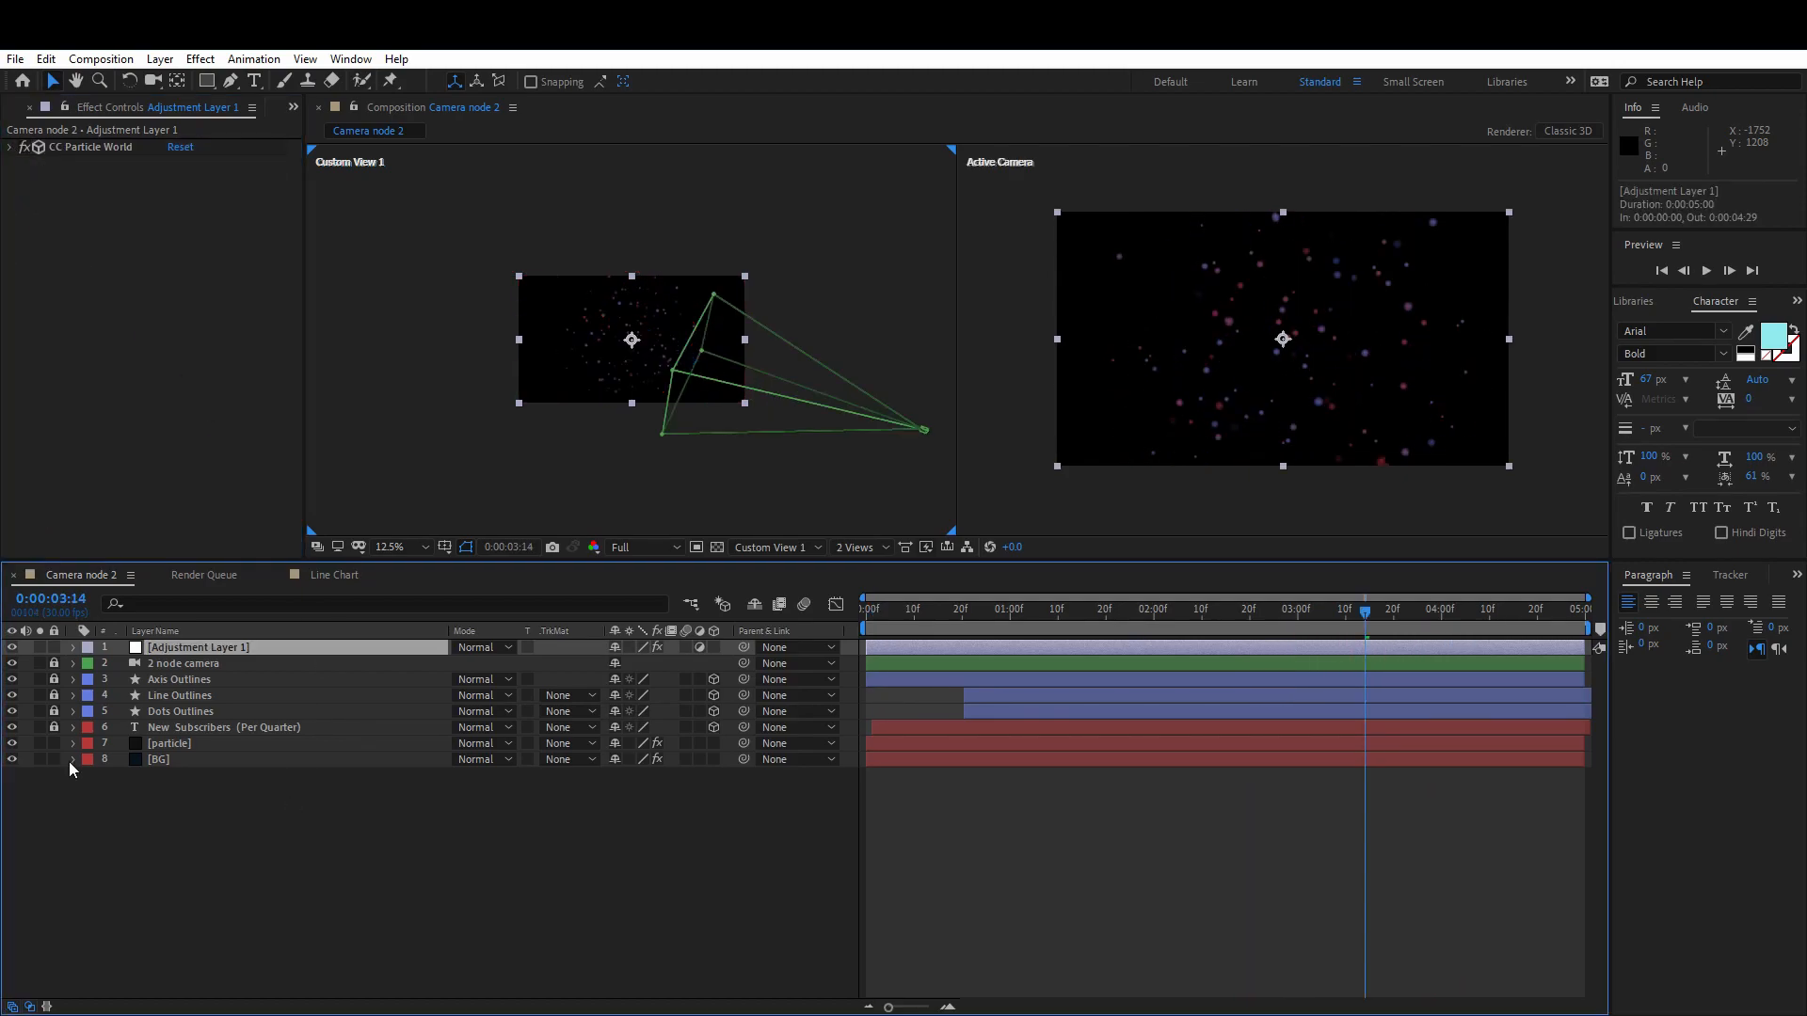
- Move Adjustment Layer 1 down to just above the particle layer and set its blending mode to Add
drag(183, 647, 187, 755)
drag(186, 756, 187, 756)
drag(939, 612, 869, 654)
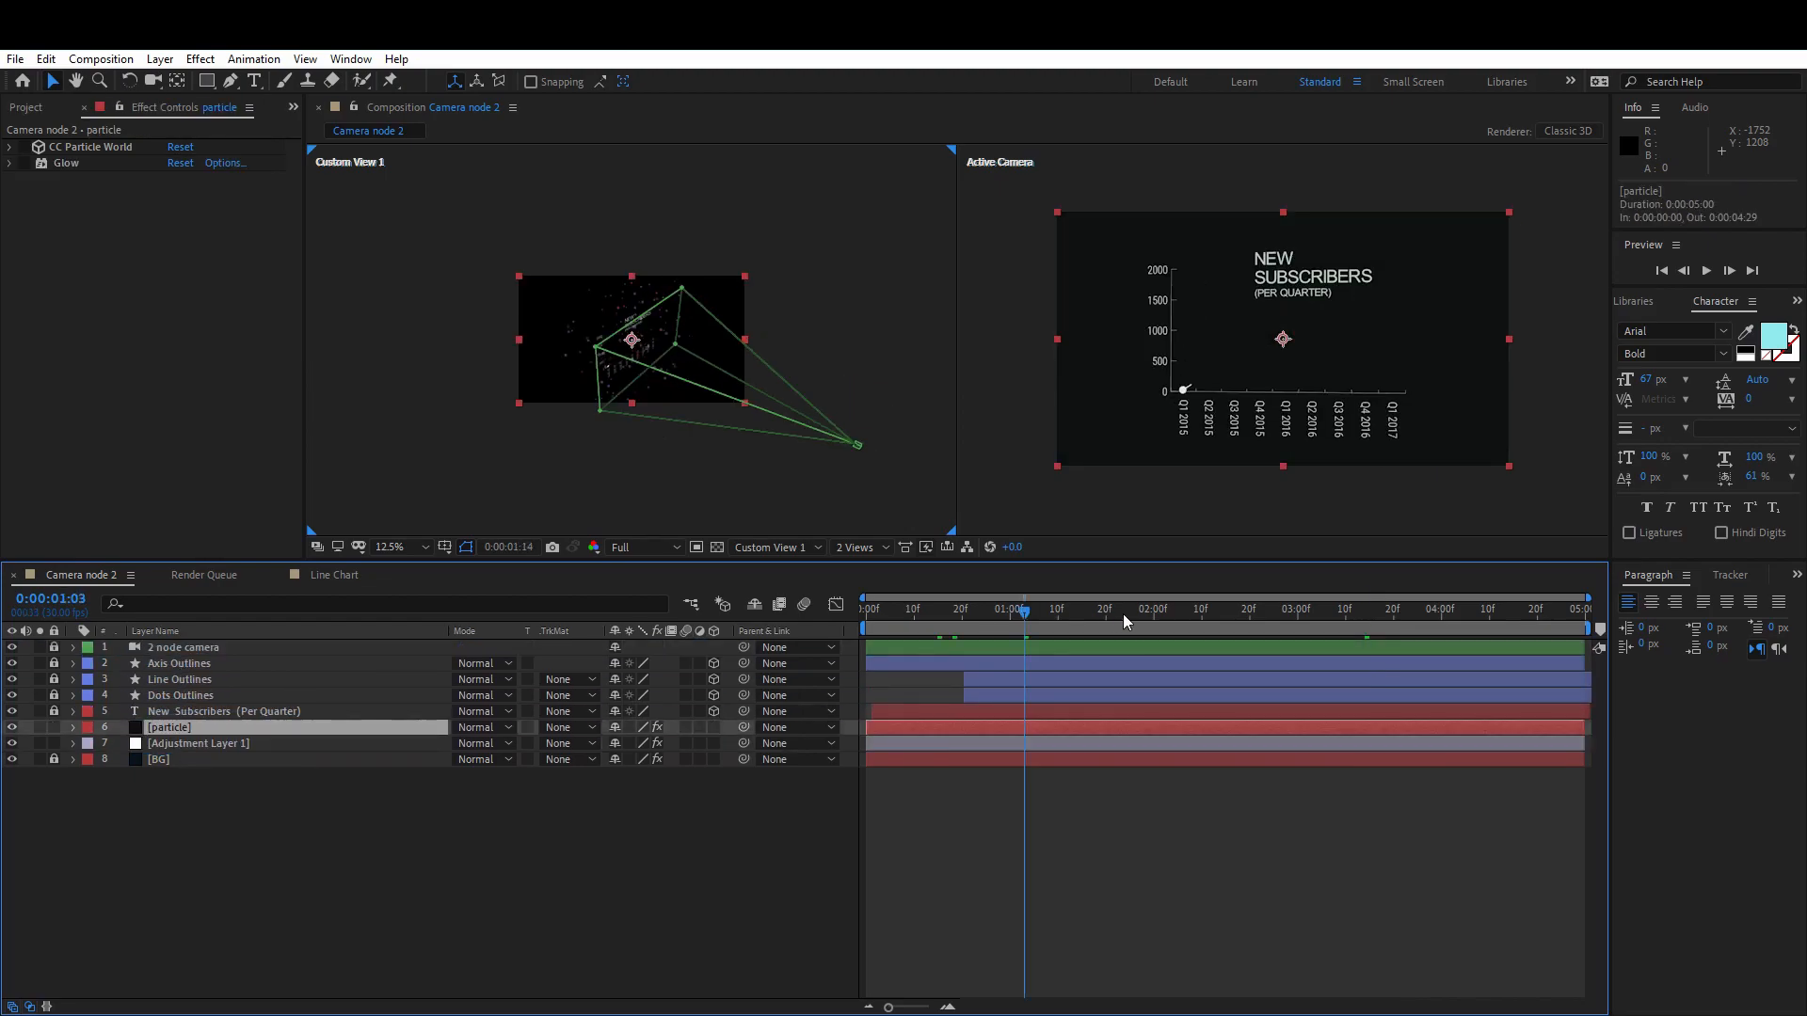
click(363, 859)
click(205, 729)
click(699, 743)
drag(956, 614, 1357, 632)
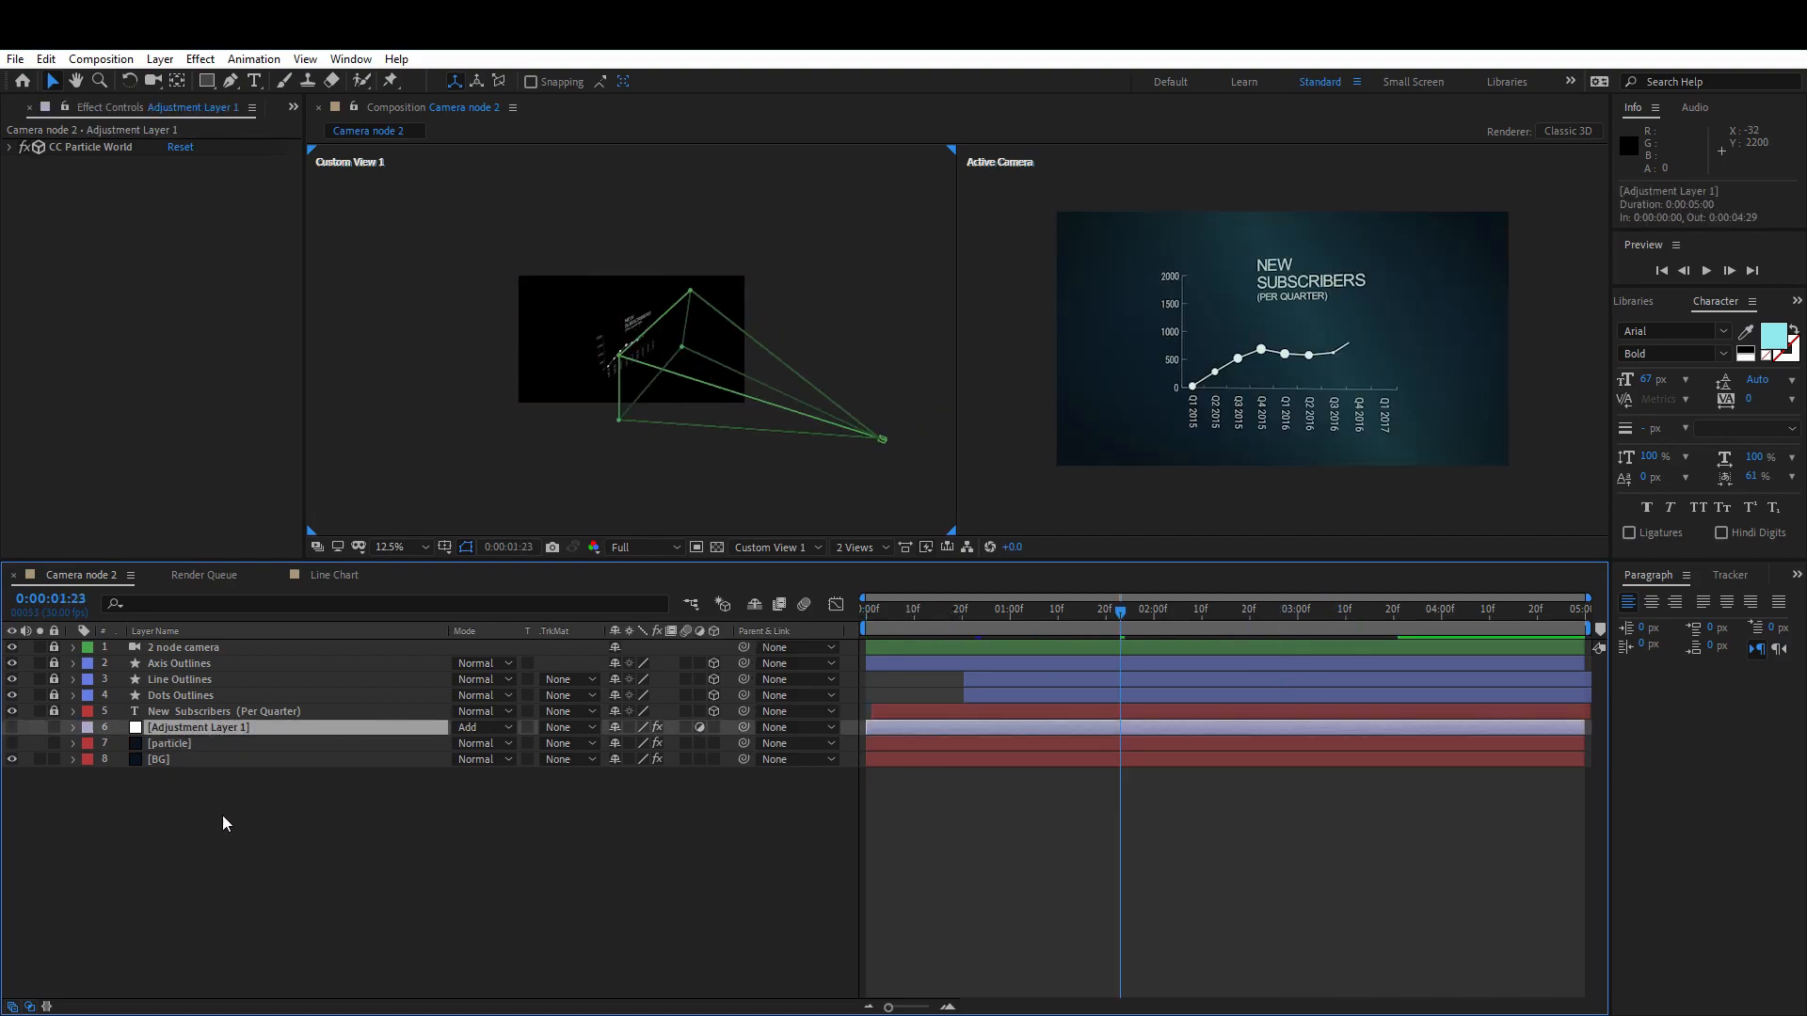
- Make the particle layer visible and preview the line chart animation with its particles
click(170, 743)
click(12, 744)
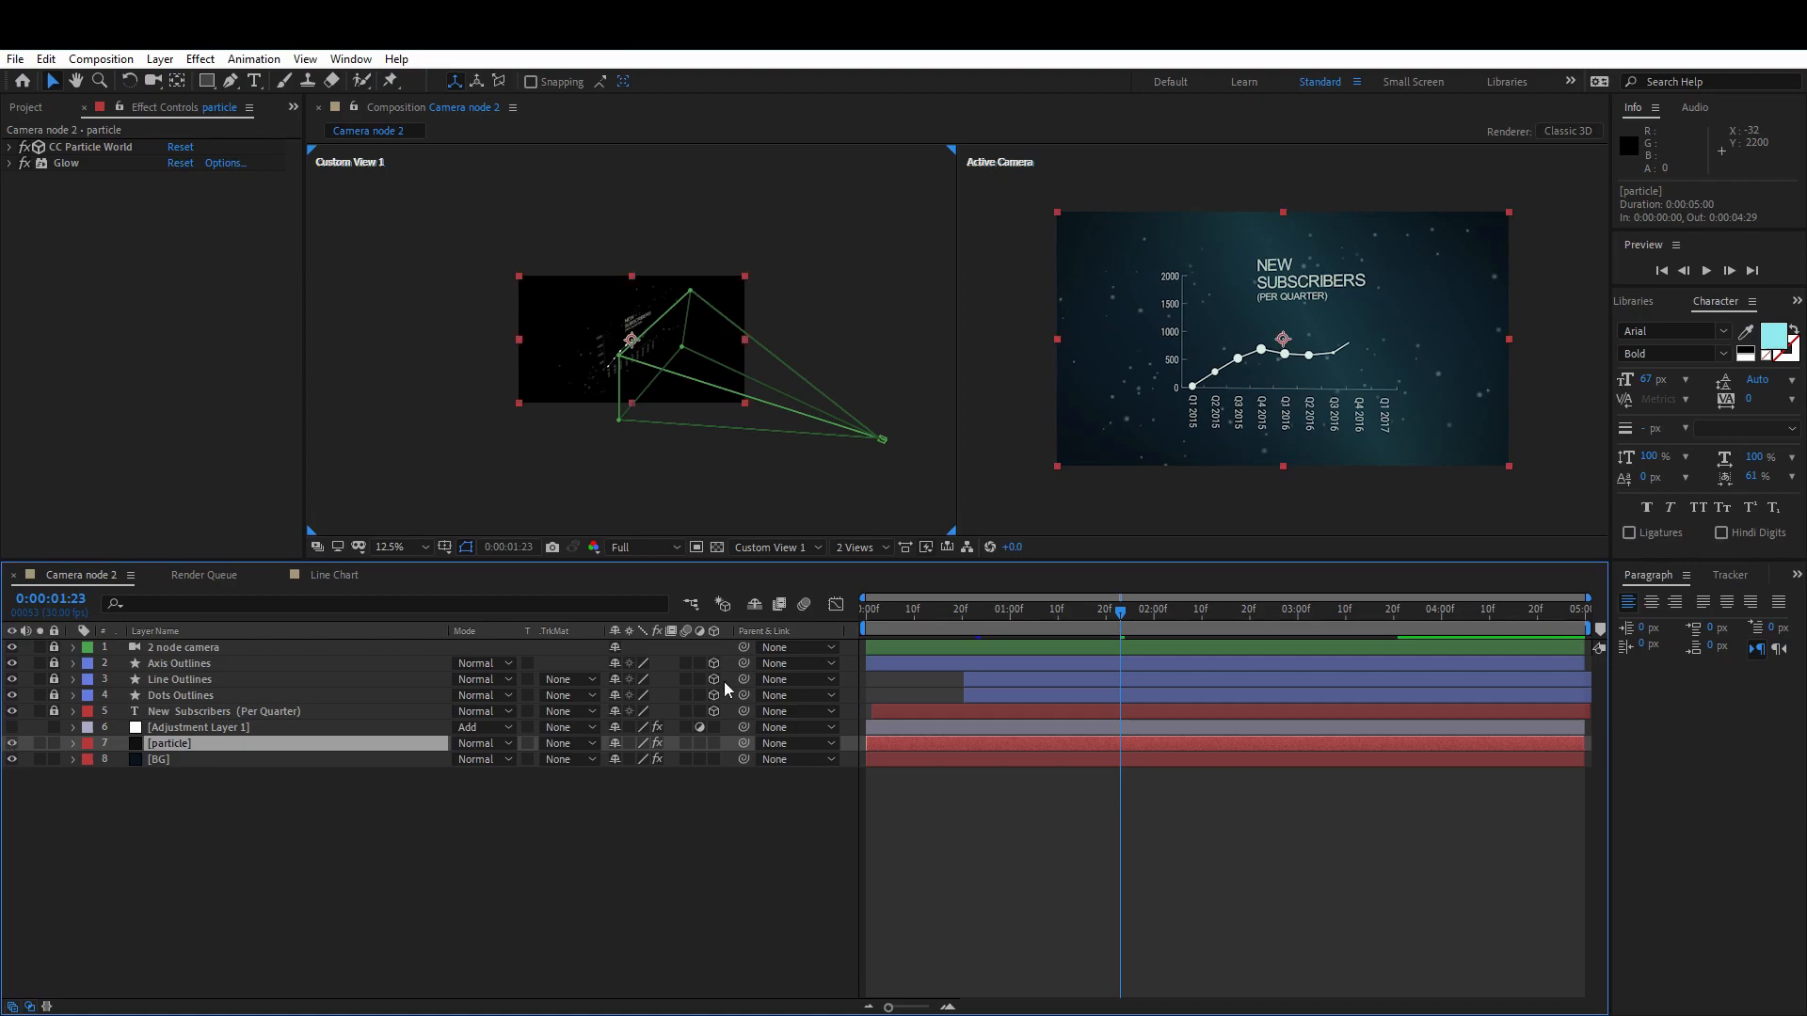
drag(962, 612, 1092, 628)
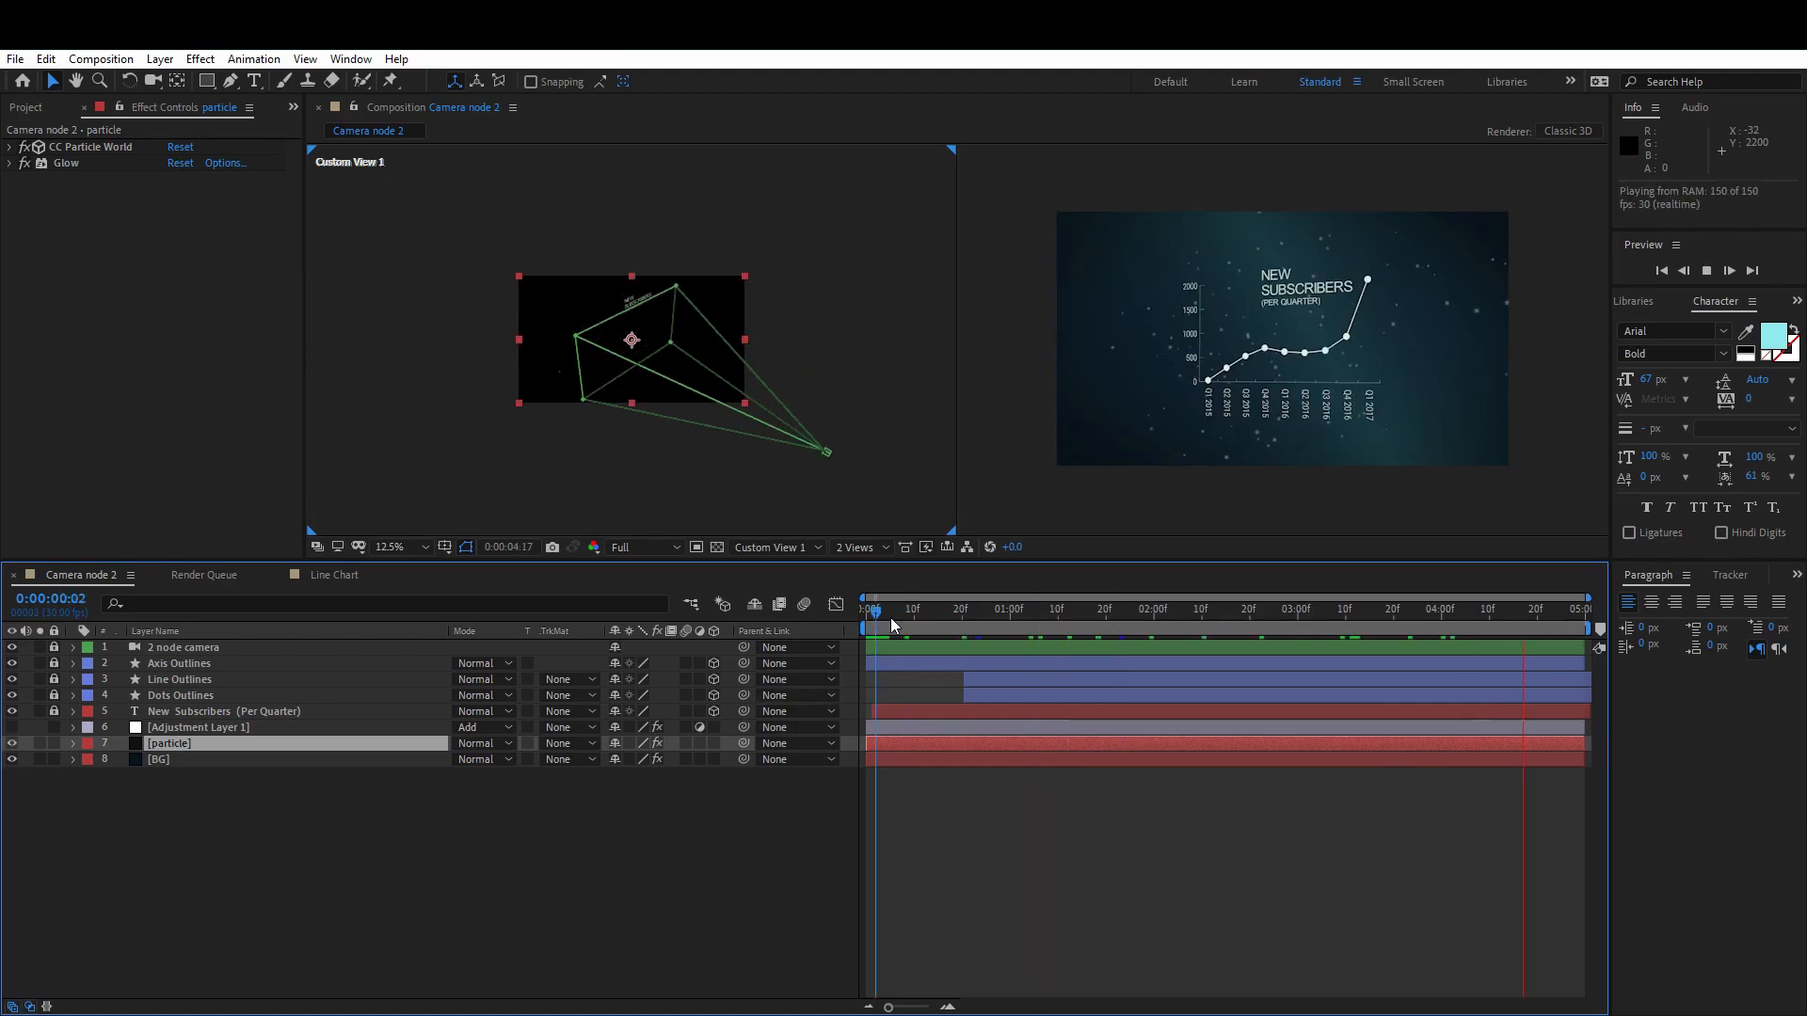